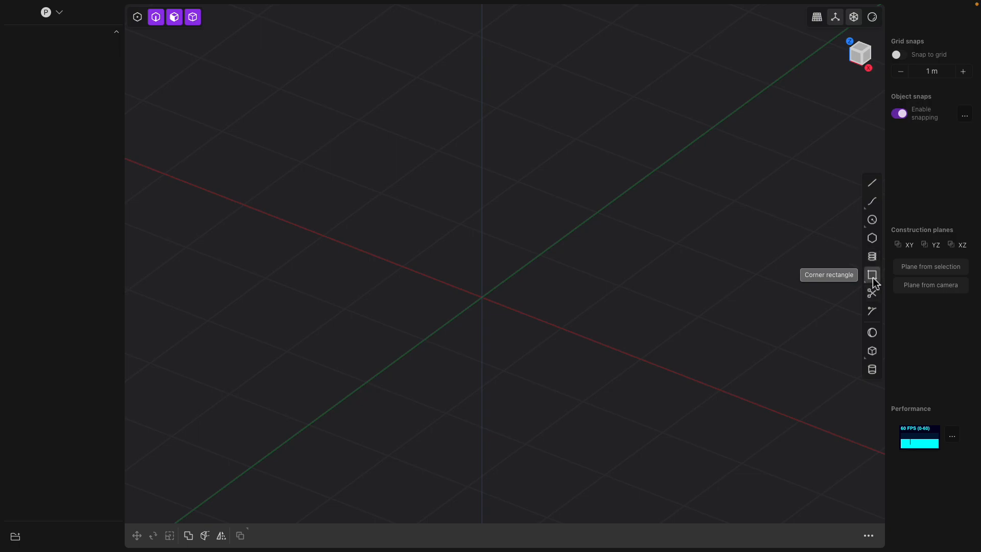
middle_click_drag(627, 268, 643, 272)
key("f")
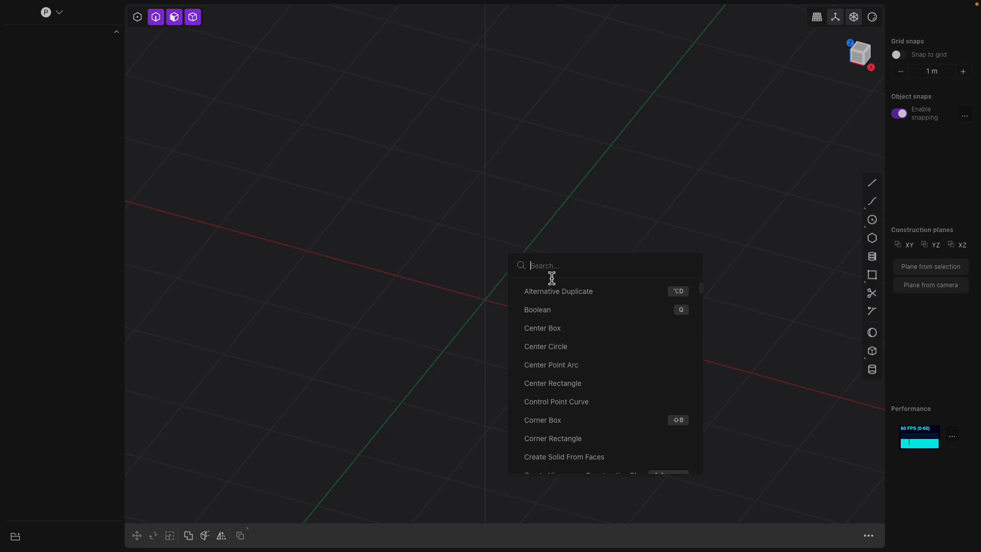
type("rec")
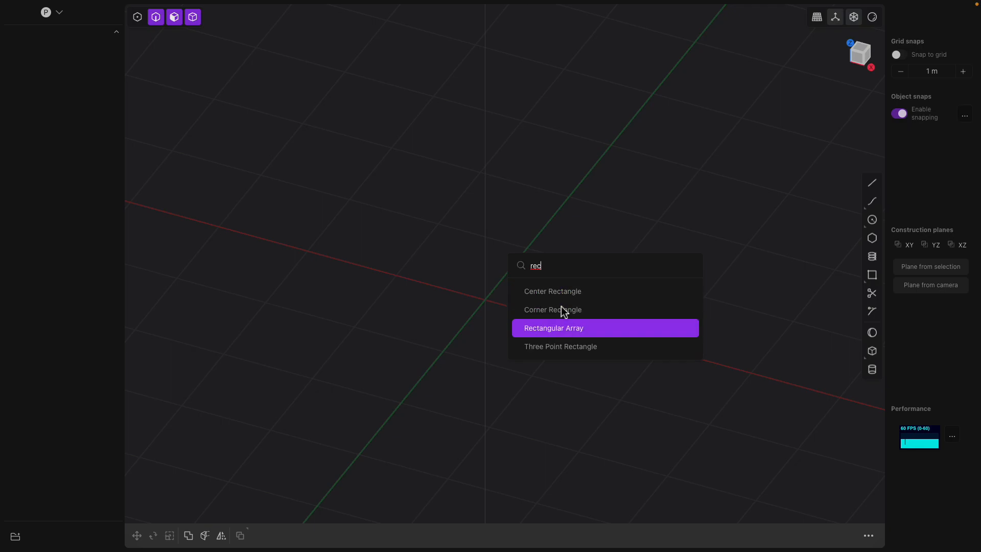
left_click(608, 222)
Step: Draw a center circle with a radius of about 1.91 m on the ground plane, surrounding the origin
middle_click_drag(607, 218, 667, 219)
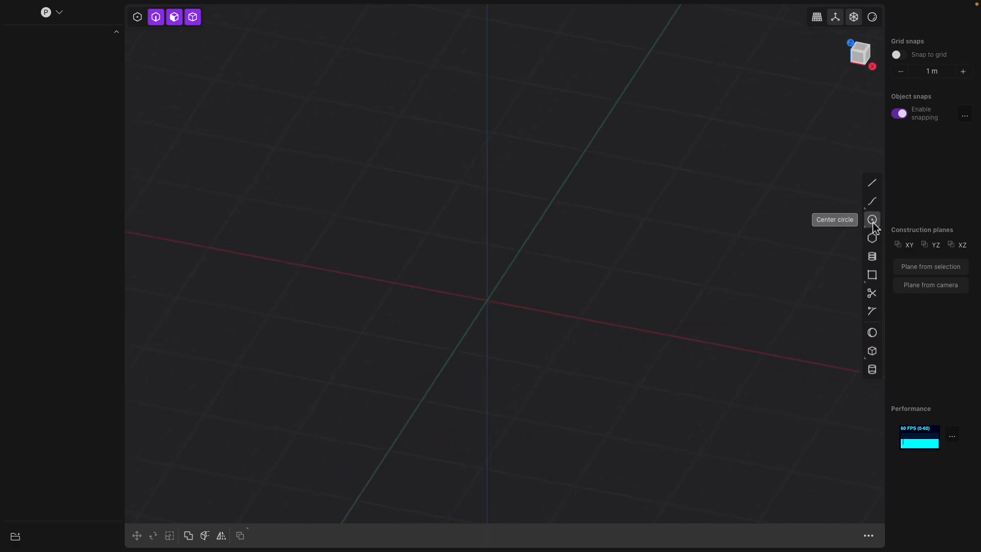
left_click(376, 279)
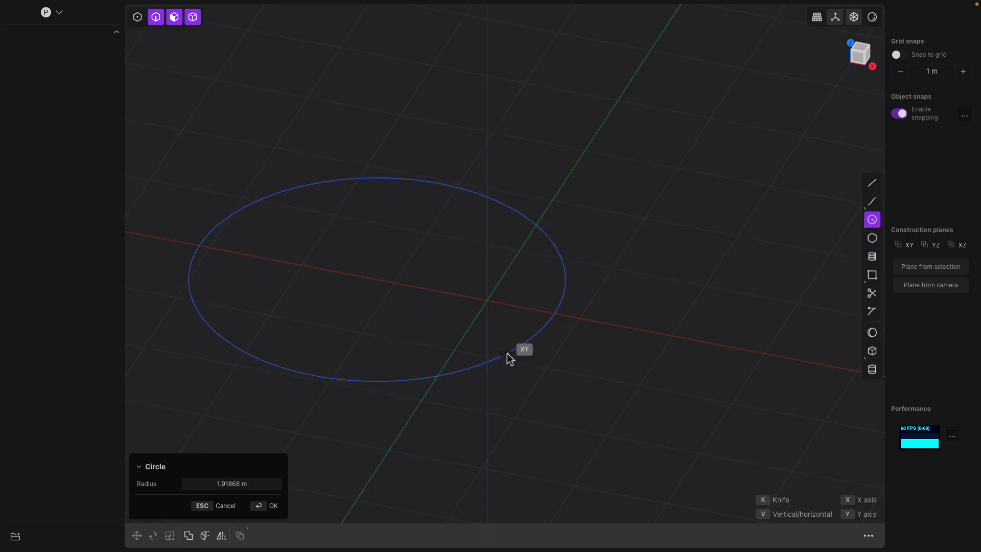
left_click(509, 353)
middle_click_drag(516, 356, 522, 303)
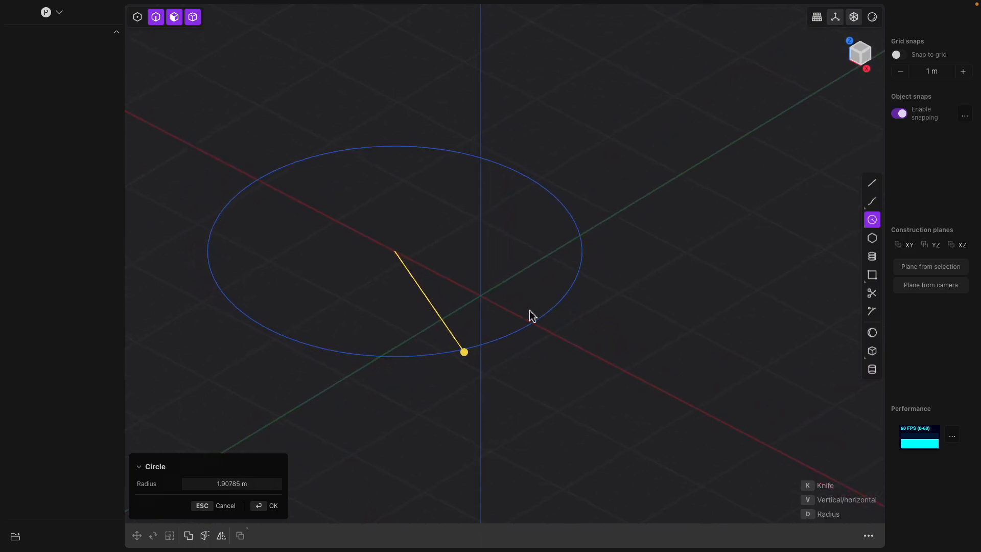
key("Return")
middle_click_drag(641, 336, 550, 294)
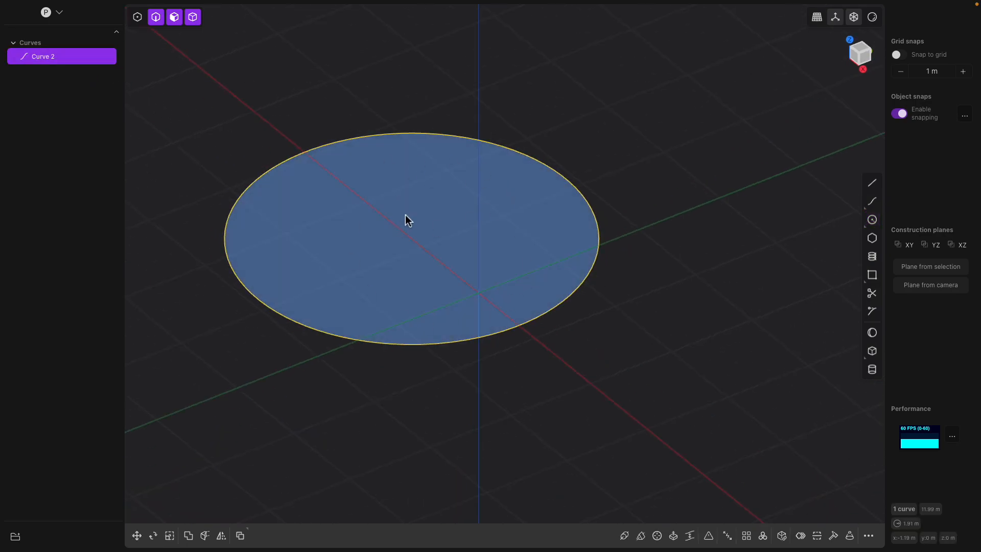
Step: Draw a pentagon overlapping the circle's edge and a second circle of about 1.46 m radius overlapping the first circle
left_click(872, 239)
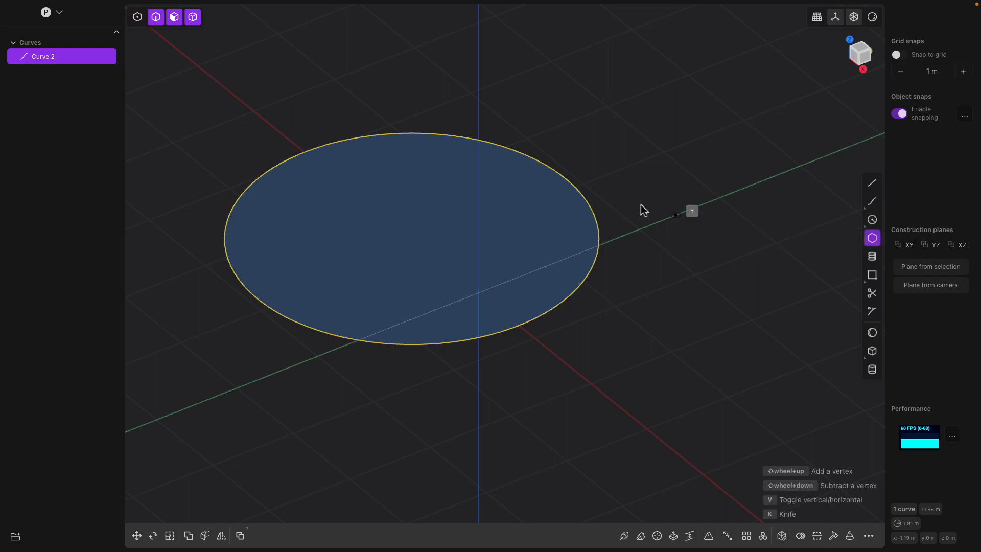
left_click(612, 192)
left_click(673, 267)
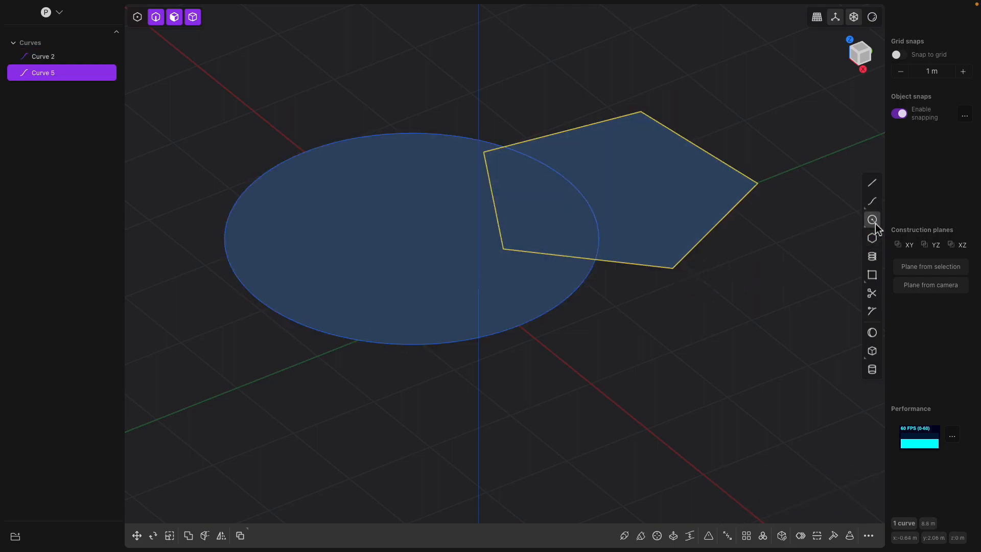
left_click(425, 384)
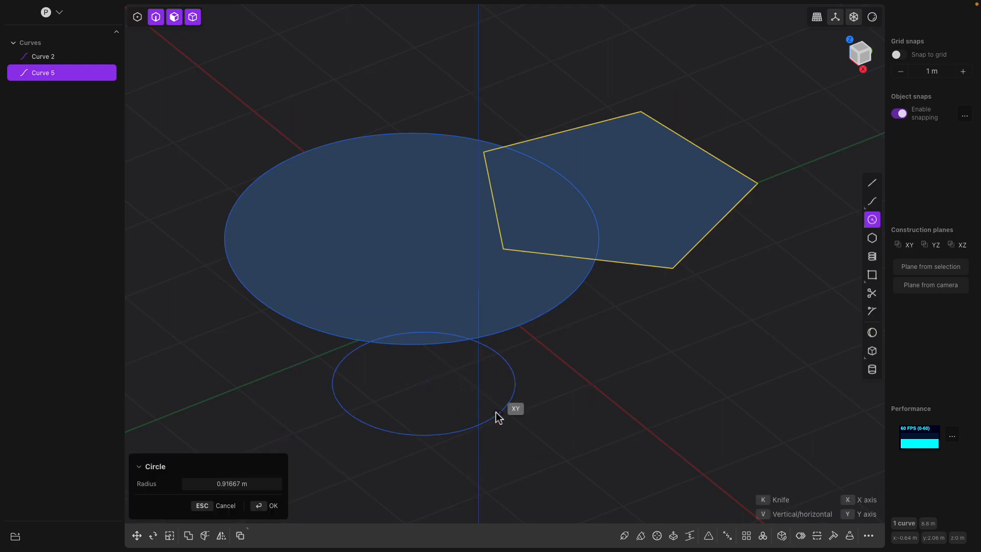
left_click(545, 428)
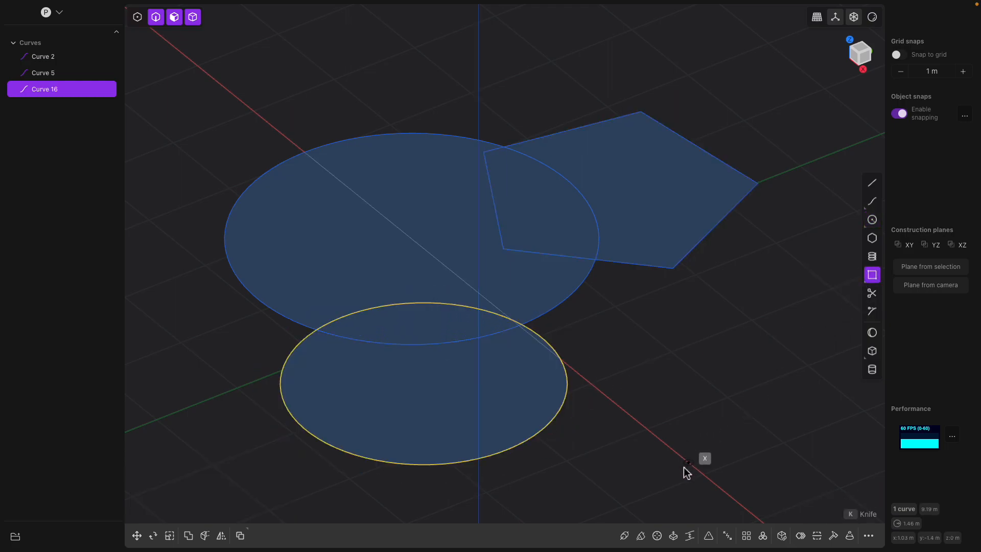
Step: Draw a large corner rectangle on the ground plane that overlaps the pentagon and both circles
left_click(610, 480)
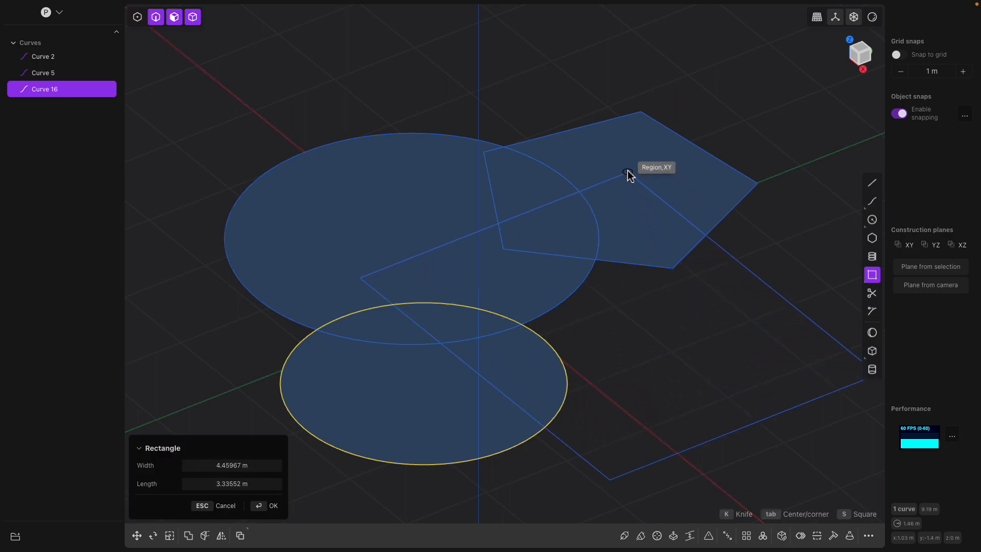
left_click(613, 149)
right_click(654, 280)
middle_click_drag(654, 280, 687, 303)
scroll(687, 303, "down", 2)
scroll(744, 241, "down", 1)
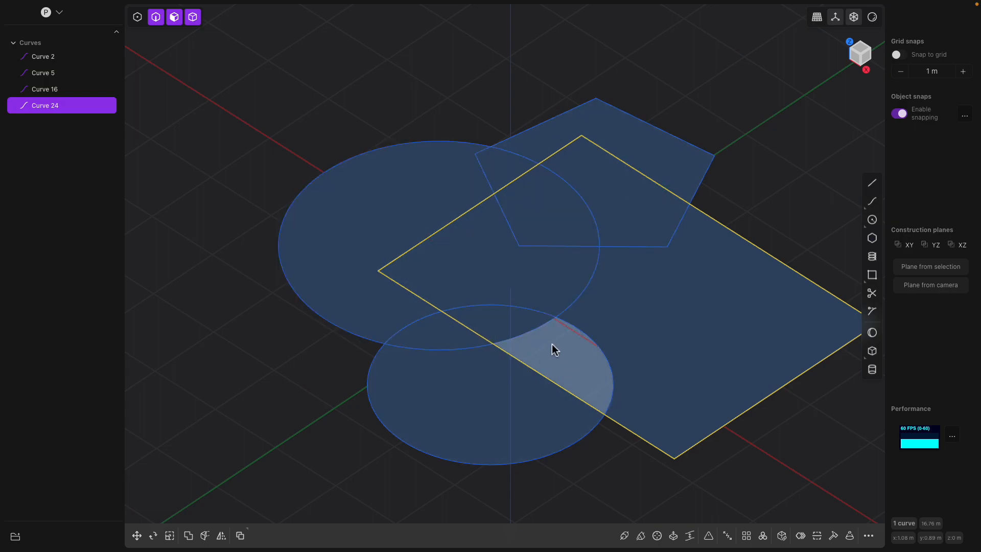
Step: Draw a smaller rectangle over the large rectangle's corner and a circle of about 1.17 m radius overlapping the second circle
middle_click_drag(484, 336, 589, 271)
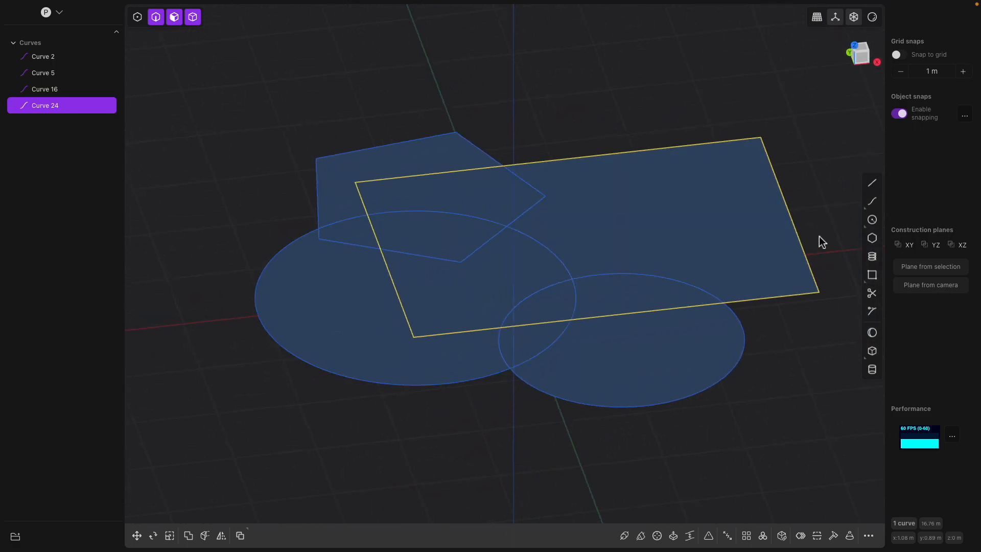
left_click(587, 107)
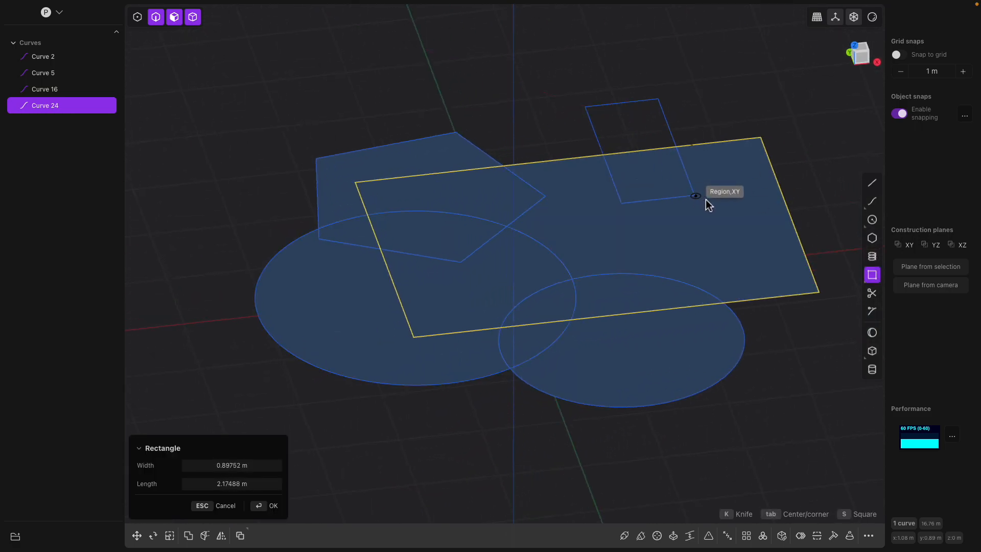
left_click(820, 139)
middle_click_drag(770, 164, 563, 313)
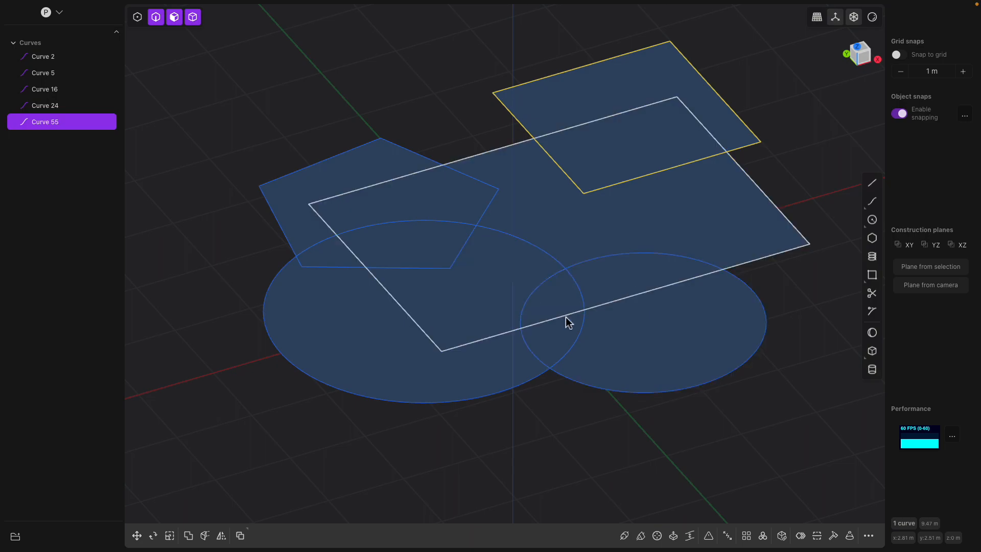
left_click(695, 370)
left_click(753, 405)
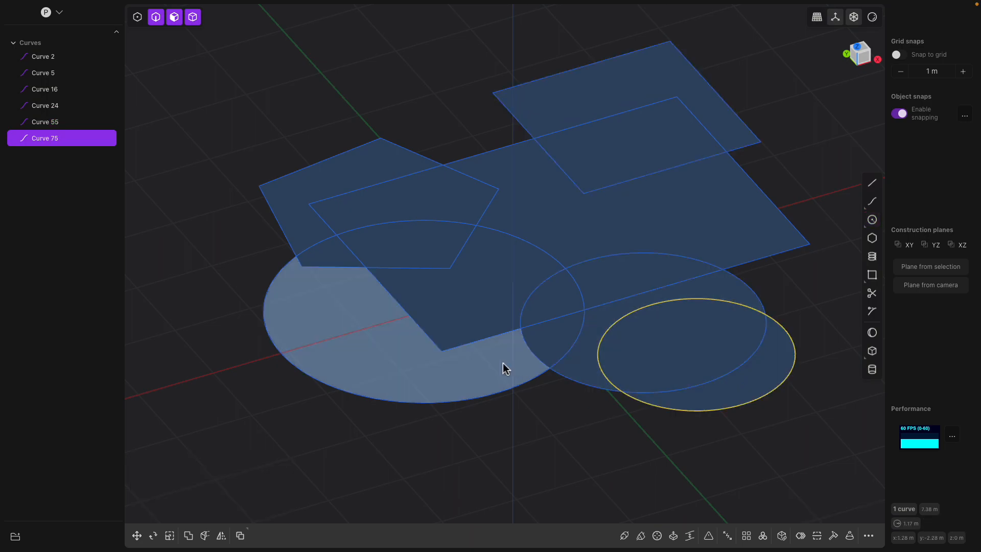
Step: Start an Extrude and try several of the regions enclosed by the overlapping curves as its profile
left_click(359, 368)
key("e")
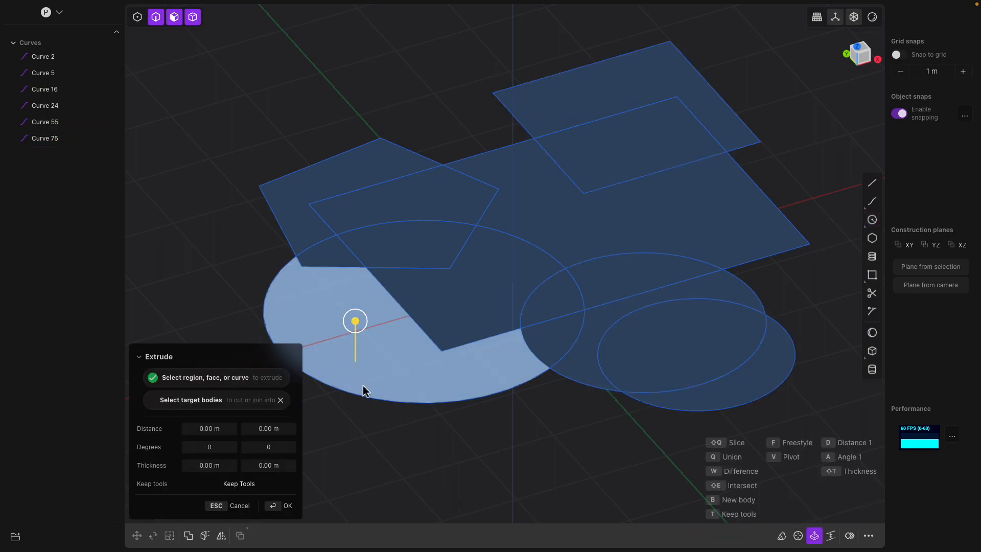
left_click(623, 306)
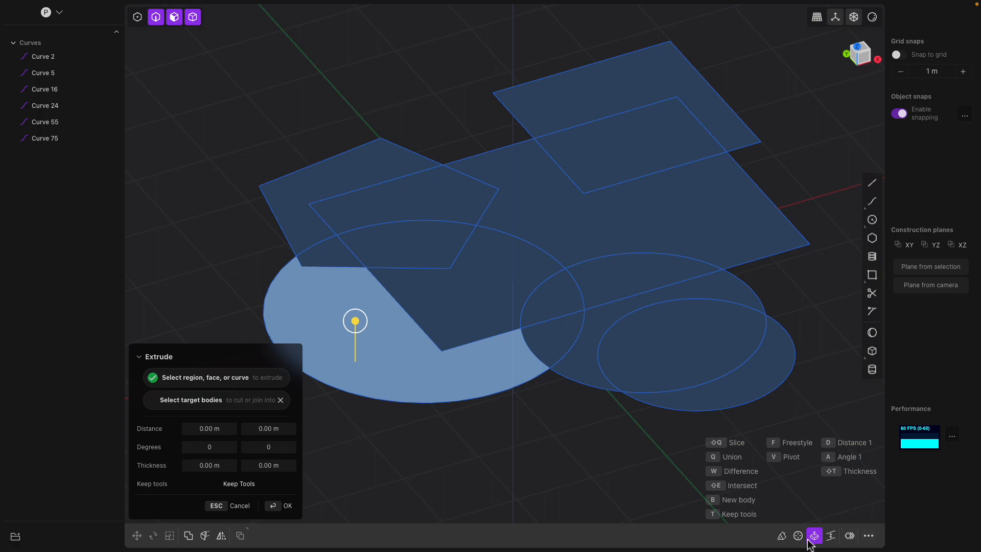
left_click(332, 186)
middle_click_drag(370, 193, 403, 179)
left_click(471, 210)
right_click_drag(523, 202, 542, 202)
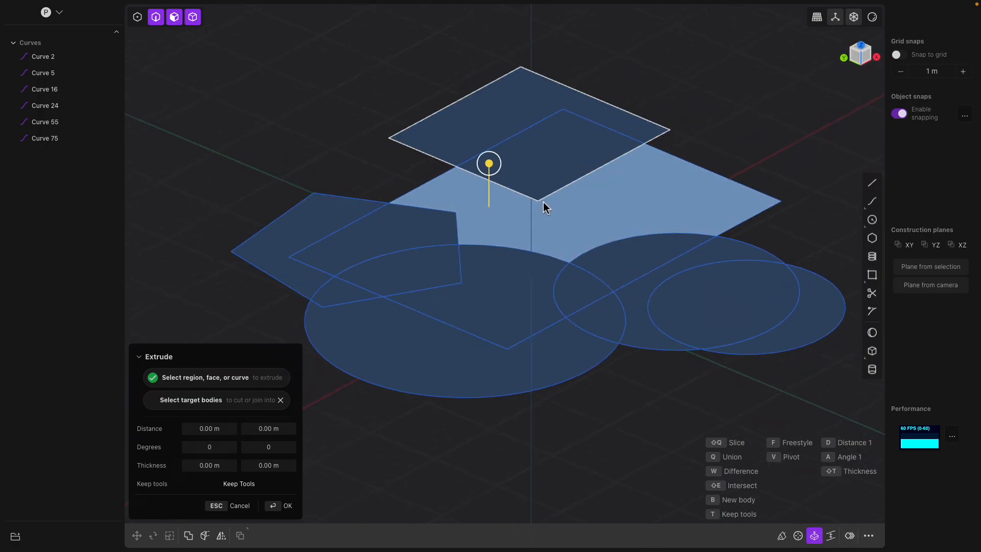
middle_click_drag(543, 207, 547, 208)
middle_click_drag(622, 252, 586, 235)
Step: Extrude the region shared by the two larger circles and the large rectangle, and the adjacent large-circle region inside the rectangle
left_click(585, 294)
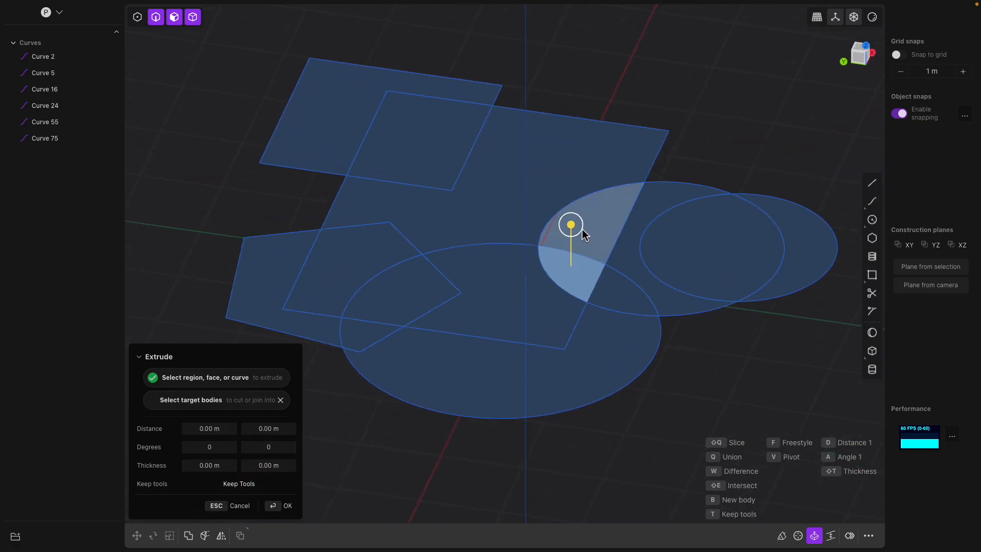
left_click_drag(571, 225, 571, 136)
key("Return")
left_click(514, 276)
left_click_drag(511, 256, 512, 214)
middle_click_drag(512, 214, 409, 232)
key("Return")
Step: Extrude the large rectangle's main region, outside the circles, pentagon and small rectangle, into a tall block
left_click(370, 184)
left_click_drag(378, 145, 382, 116)
key("Return")
middle_click_drag(409, 147, 374, 252)
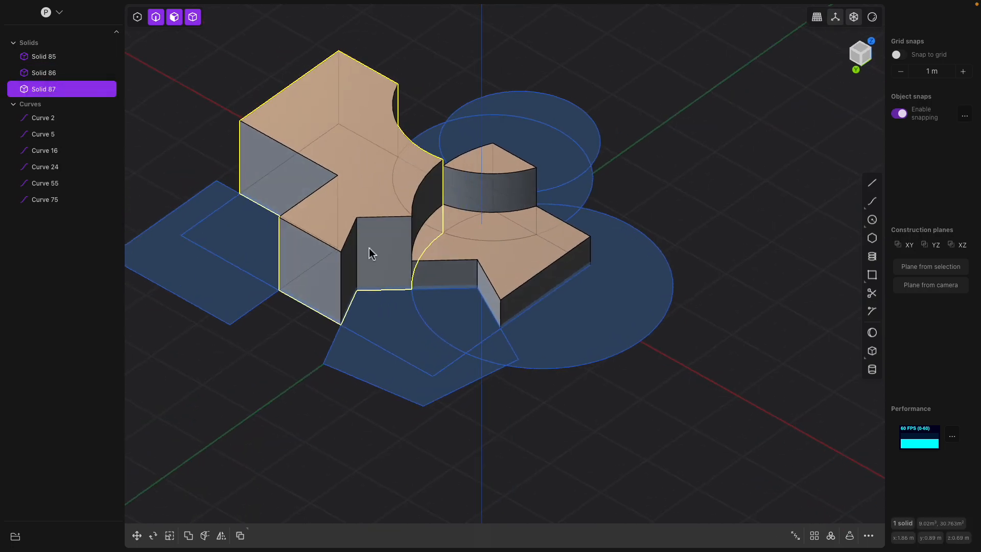
Step: Extrude the crescent of the smallest circle that lies outside the second circle into a low solid
middle_click_drag(473, 237, 606, 248)
scroll(567, 235, "up", 4)
left_click(652, 256)
left_click_drag(658, 233, 666, 167)
key("Escape")
left_click(663, 242)
key("e")
key("Return")
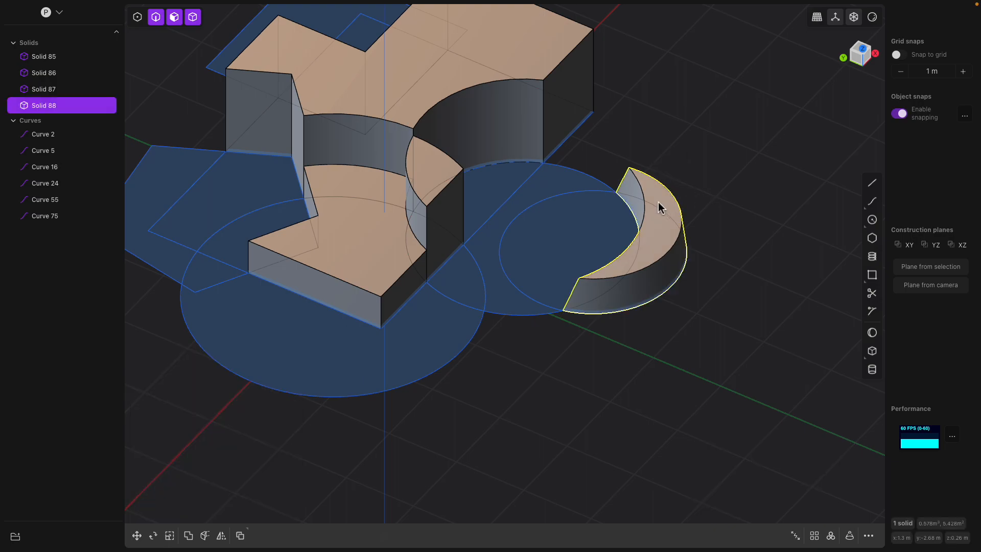
Step: Extrude the overlap of the smallest and second circles about 0.69 m with a taper of about 18 degrees
middle_click_drag(661, 203, 685, 205)
left_click(599, 215)
key("e")
left_click_drag(595, 179, 610, 134)
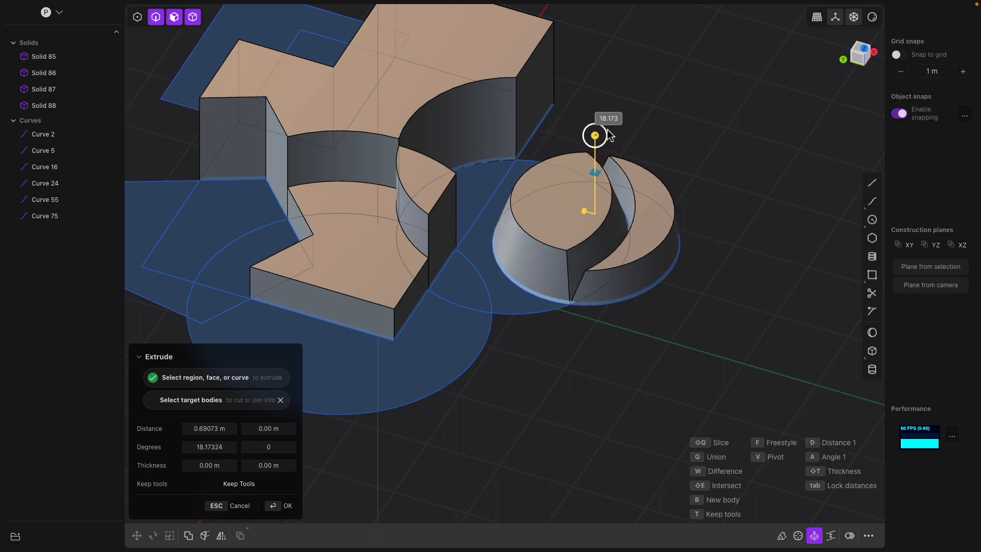
key("Return")
Step: Extrude the second circle's region inside the rectangle but outside the large circle about 1.95 m
middle_click_drag(637, 137, 613, 148)
left_click(508, 188)
key("e")
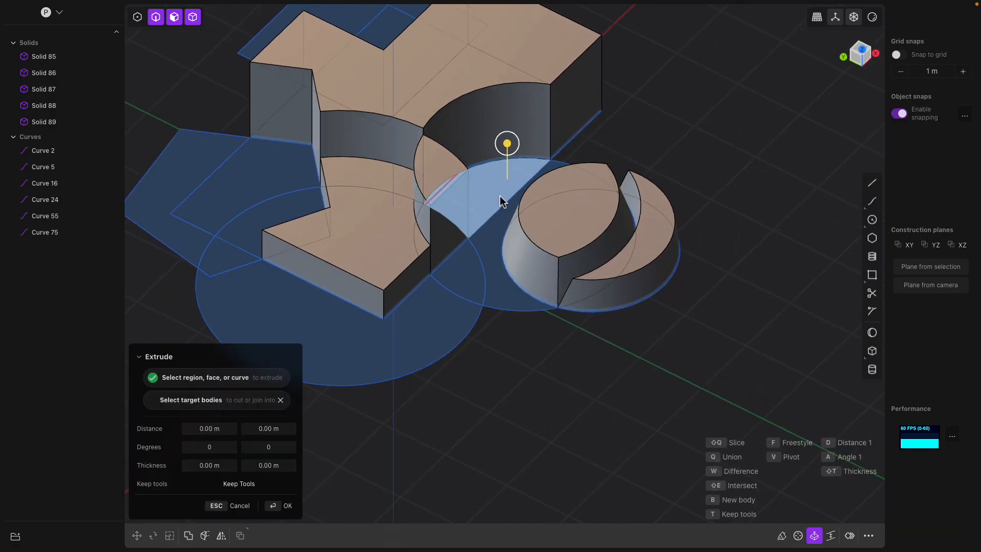
middle_click_drag(503, 202, 479, 200)
left_click_drag(546, 150, 545, 41)
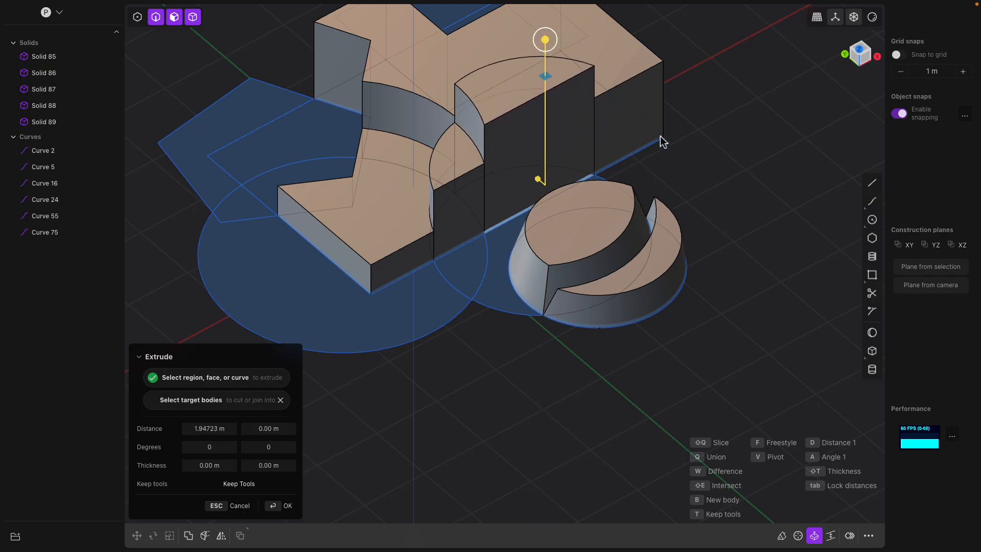
key("Return")
Step: Extrude the second circle's remaining region outside the rectangle, wrapping around the tapered solid
middle_click_drag(552, 192, 574, 200)
left_click(494, 233)
key("e")
left_click_drag(494, 197, 502, 134)
middle_click_drag(467, 251, 508, 240, "shift")
key("Return")
Step: Extrude the large circle's region outside the rectangle about 0.37 m
left_click(487, 301)
key("e")
left_click_drag(485, 285, 490, 255)
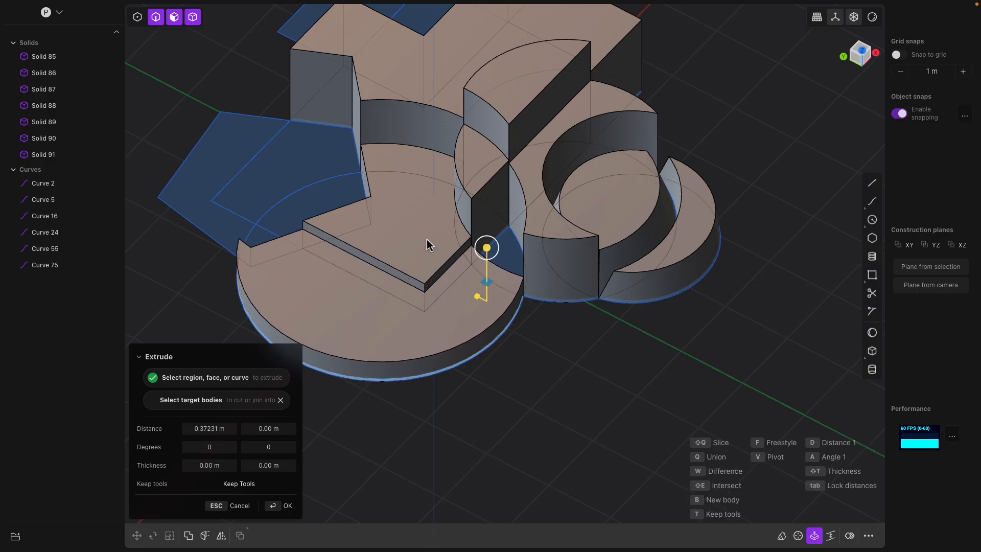
key("Return")
Step: Offset the top face of the low block inside the large circle upward by about 0.31 m
left_click(437, 223)
middle_click_drag(437, 222, 434, 189)
left_click(438, 212)
left_click_drag(435, 196, 476, 241)
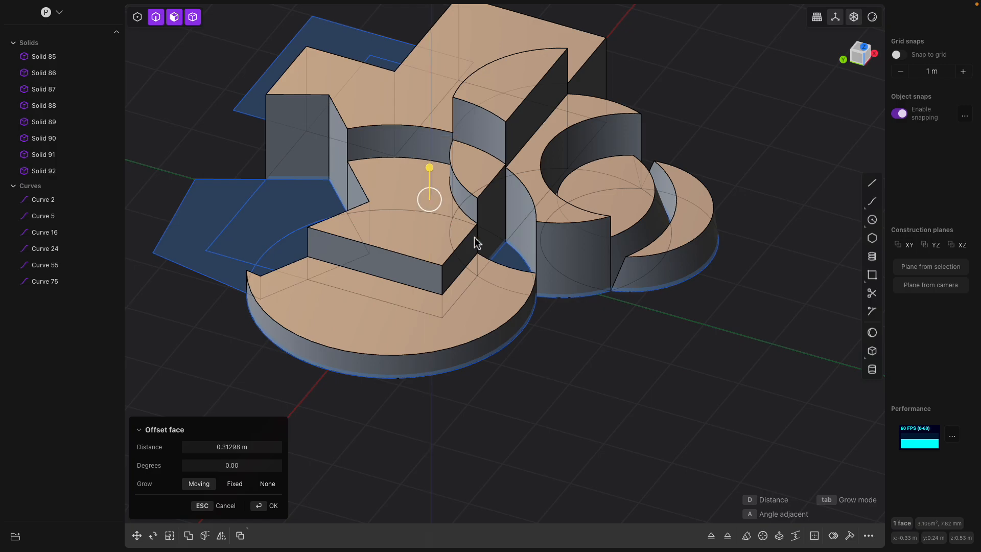
Step: Extrude the small sliver where the two larger circles overlap outside the rectangle about 0.15 m
left_click(505, 256)
key("e")
left_click_drag(508, 211, 507, 204)
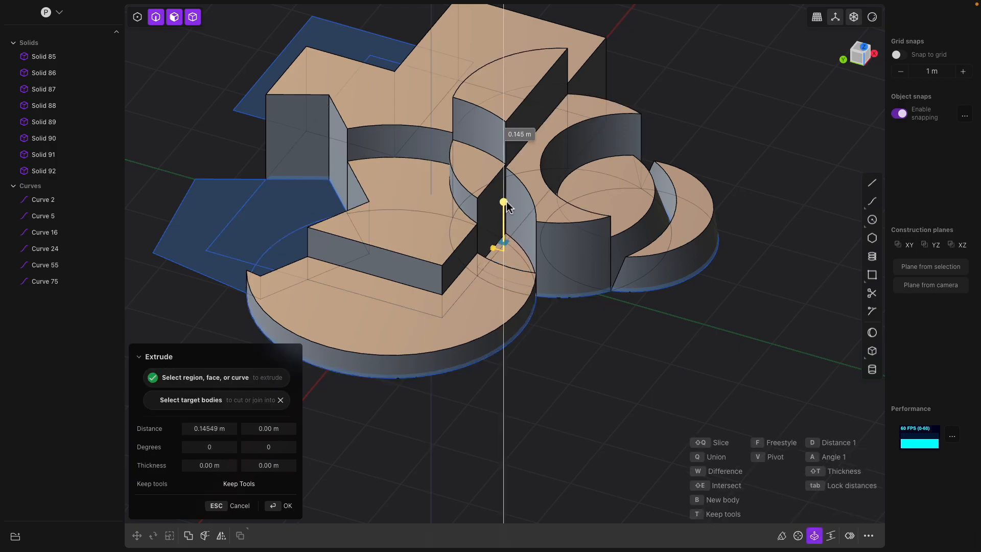
middle_click_drag(383, 249, 305, 253)
key("Return")
Step: Extrude the pentagon's region inside the rectangle into a tall block and its region outside the rectangle into a lower one
left_click(280, 245)
key("e")
left_click_drag(280, 225, 288, 156)
key("Return")
left_click(183, 268)
key("e")
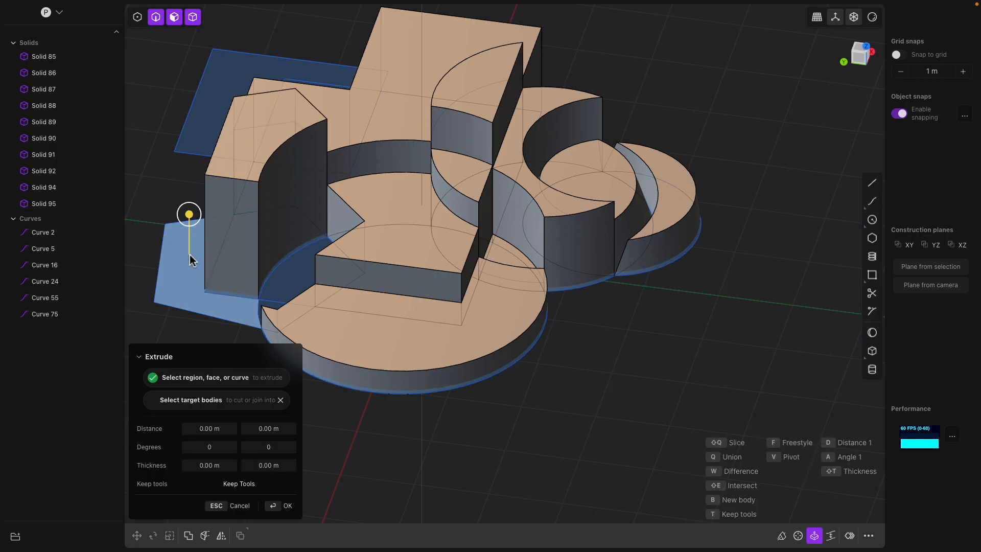
left_click_drag(188, 212, 189, 171)
key("Return")
Step: Extrude both parts of the pentagon's overlap with the large circle, one inside the rectangle and one outside it
left_click(295, 273)
key("e")
left_click_drag(295, 228, 295, 193)
middle_click_drag(343, 284, 499, 309)
key("Return")
left_click(459, 348)
key("e")
left_click_drag(450, 327, 453, 237)
key("Return")
Step: Extrude the region where the small and large rectangles overlap, keeping it lower than the main block
middle_click_drag(729, 270, 619, 258)
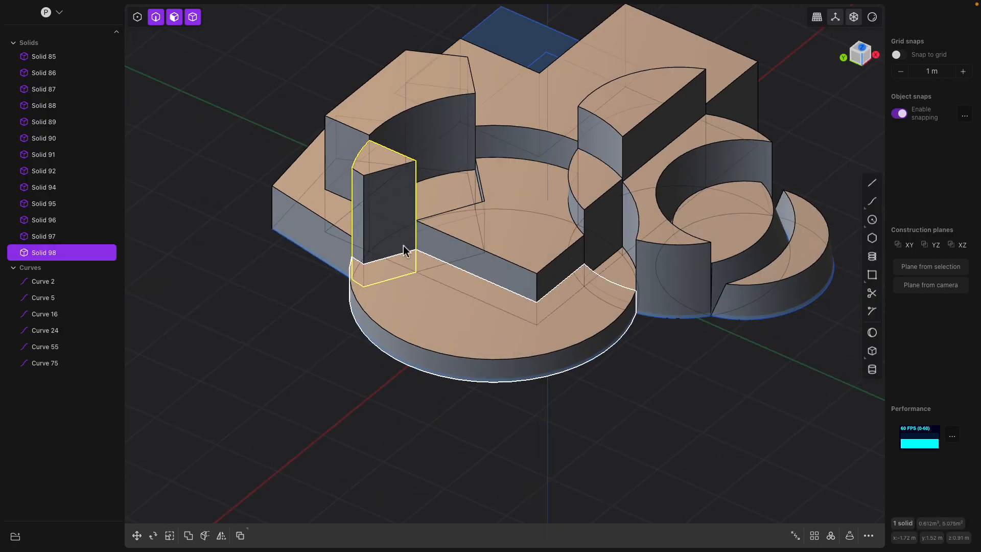
middle_click_drag(536, 99, 532, 266)
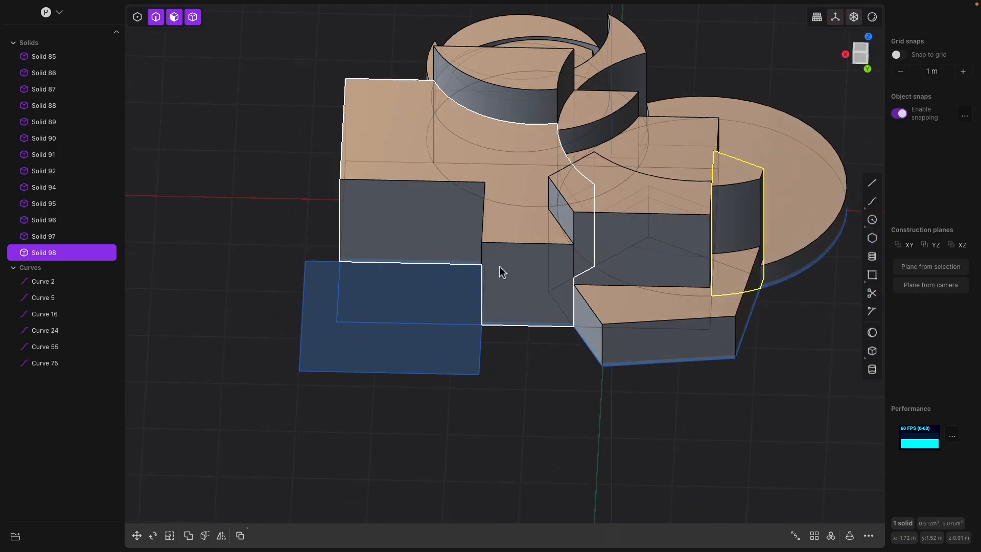
left_click(429, 258)
key("e")
left_click_drag(430, 257, 430, 215)
middle_click_drag(443, 327, 523, 276)
key("Return")
Step: Extrude the small rectangle's remaining L-shaped region outside the large rectangle into a thin slab
left_click(529, 313)
key("e")
left_click_drag(531, 316, 587, 278)
key("Return")
middle_click_drag(587, 278, 596, 313)
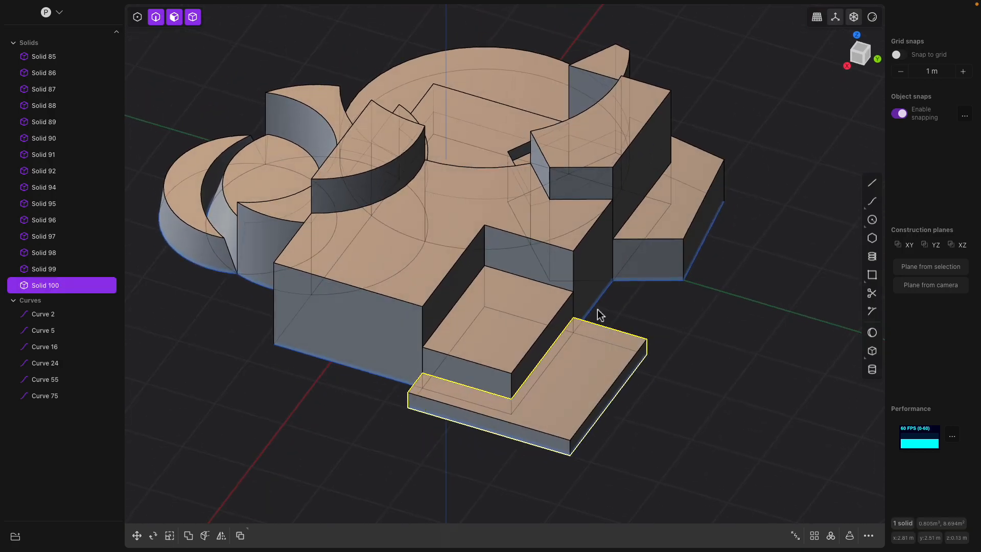
Step: Save the project as randompart in the Plasticity documents folder
key("super+s")
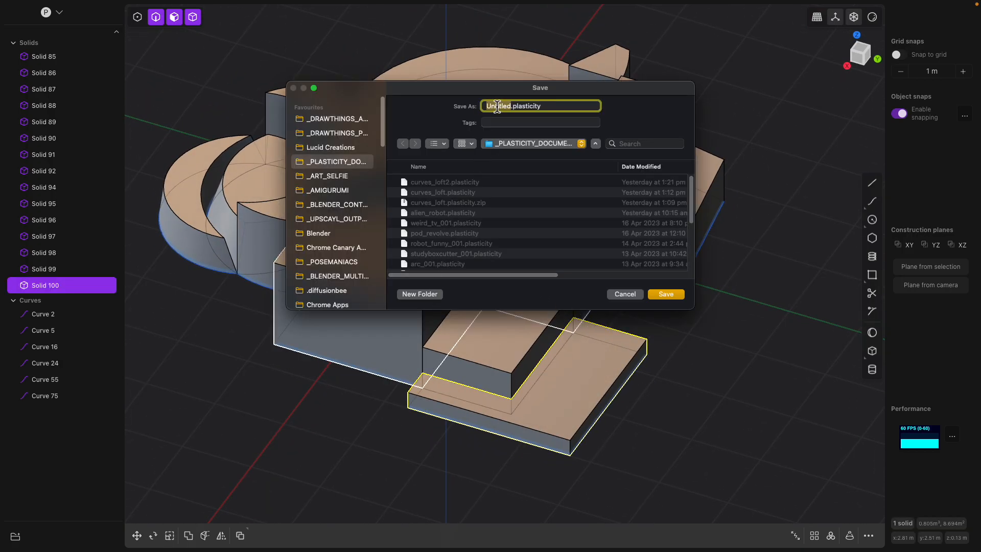
type("randompart")
key("Return")
middle_click_drag(552, 159, 362, 184)
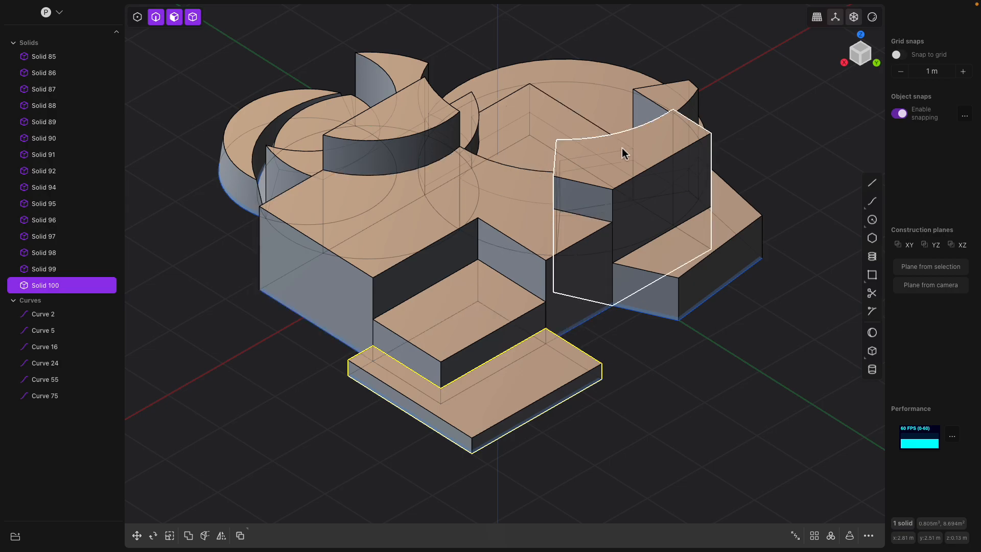
middle_click_drag(574, 293, 445, 175)
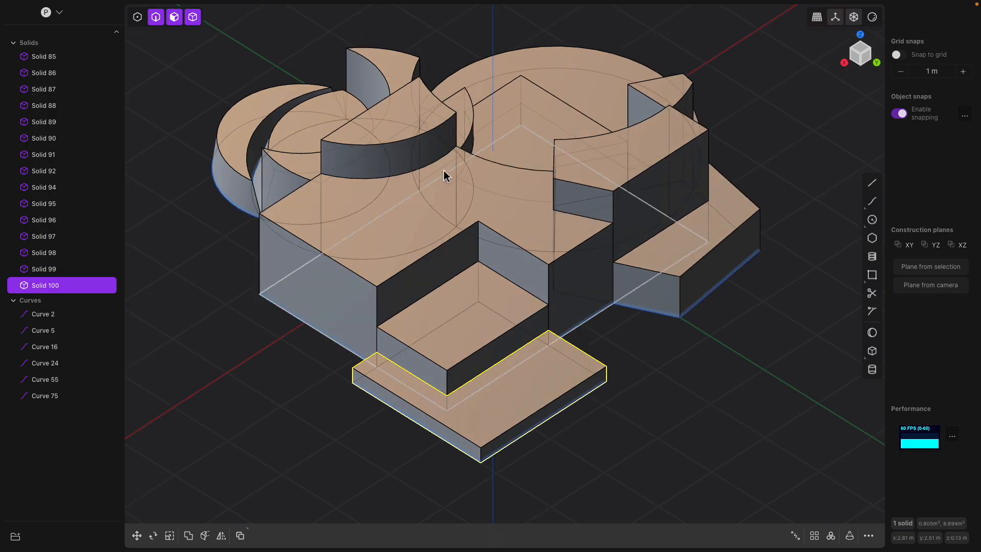
Step: Turn off the X-ray display so hidden edges do not show through the solids
left_click(857, 21)
middle_click_drag(764, 221, 664, 199)
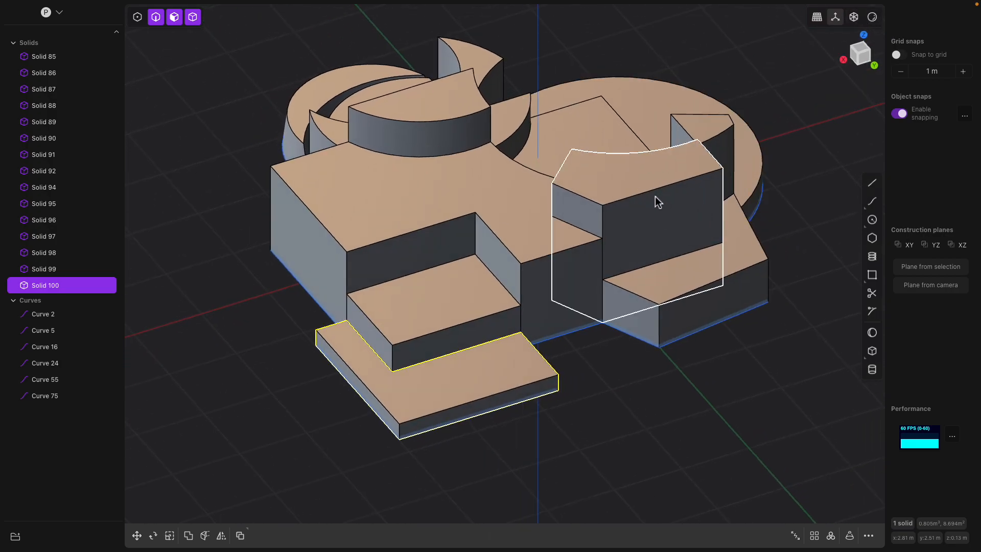
middle_click_drag(402, 278, 508, 235)
Step: Chamfer the main block's short top edge above the middle step into a wide slope that stops just above the step
left_click(542, 238)
left_click(523, 235)
key("b")
left_click_drag(508, 236, 541, 236)
key("Return")
middle_click_drag(617, 328, 595, 327)
left_click(503, 313)
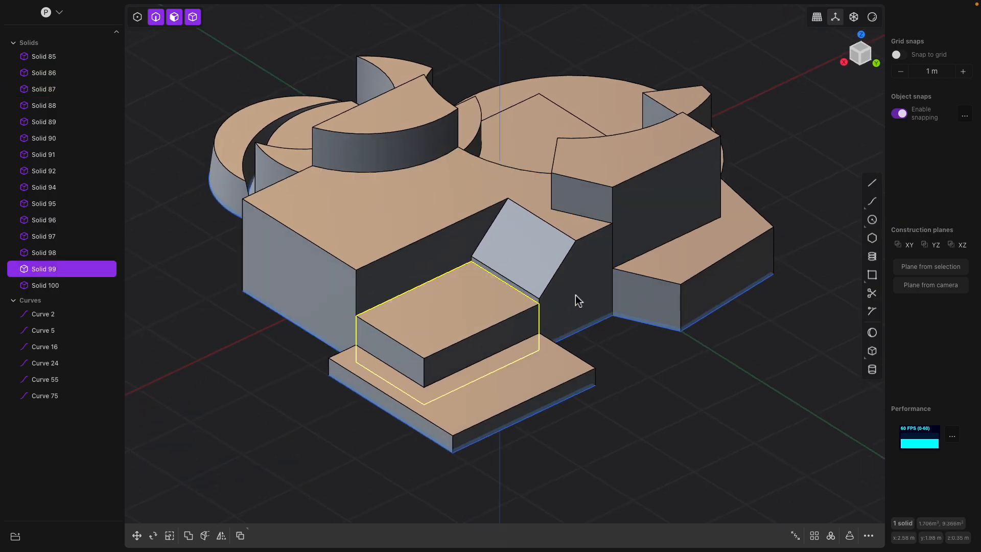
left_click(339, 219)
key("o")
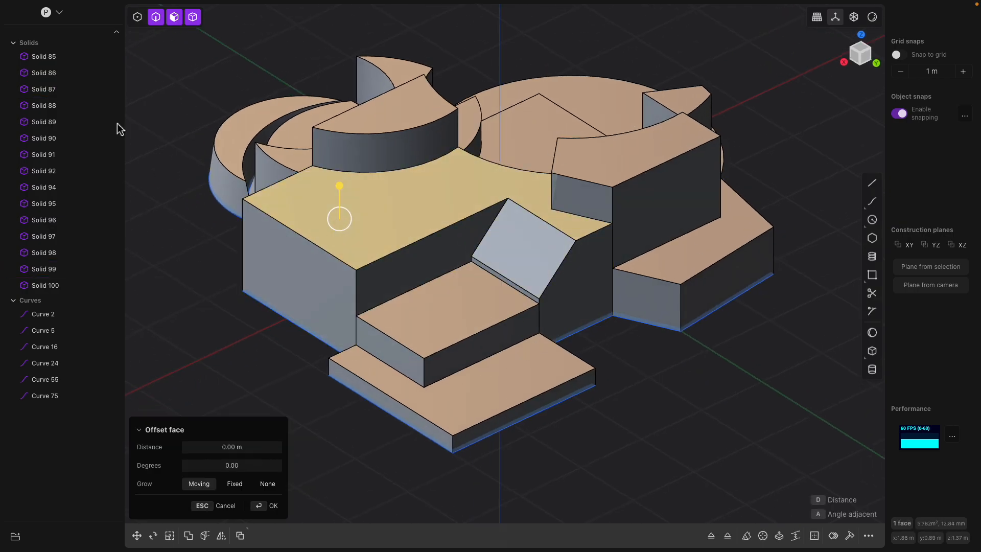
left_click(188, 170)
middle_click_drag(166, 162, 177, 162)
middle_click_drag(488, 273, 522, 271)
Step: Offset the middle step's short front face outward by about 0.03 m
left_click(510, 311)
middle_click_drag(509, 312, 459, 332)
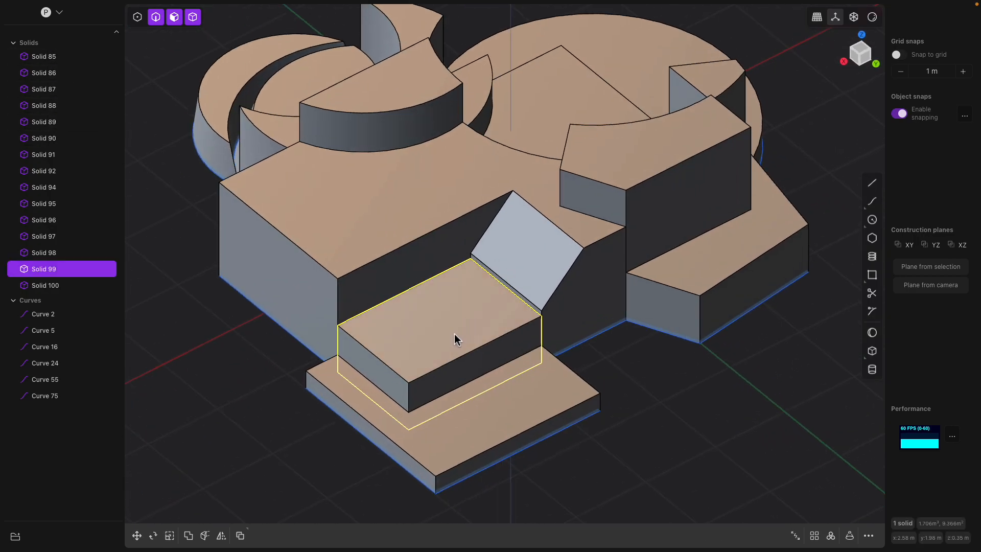
key("slash")
left_click(413, 352)
key("o")
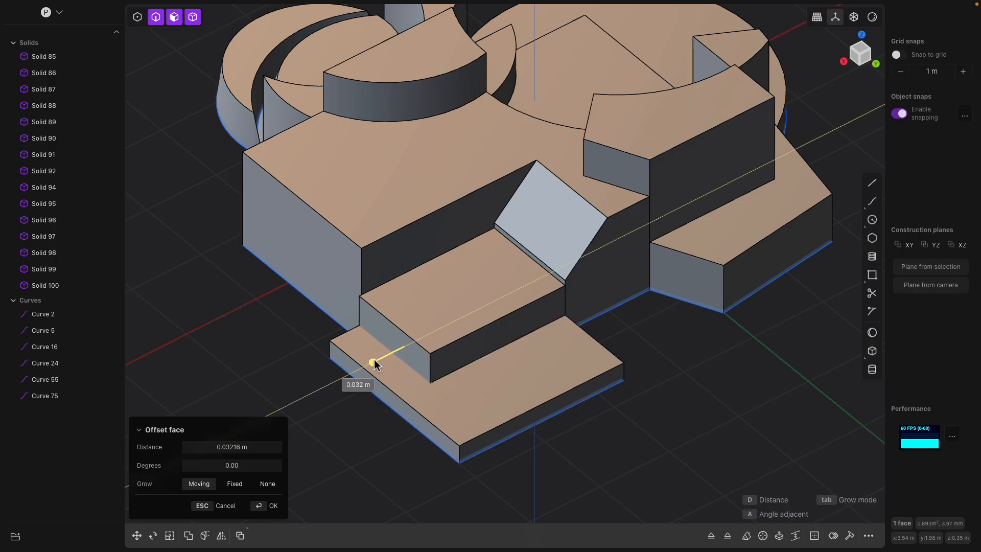
left_click(373, 366)
right_click(466, 354)
Step: Offset the middle step's long outer side face slightly outward past the main block's slope
left_click(474, 347)
left_click_drag(498, 367, 500, 369)
right_click(608, 317)
middle_click_drag(607, 316, 611, 312)
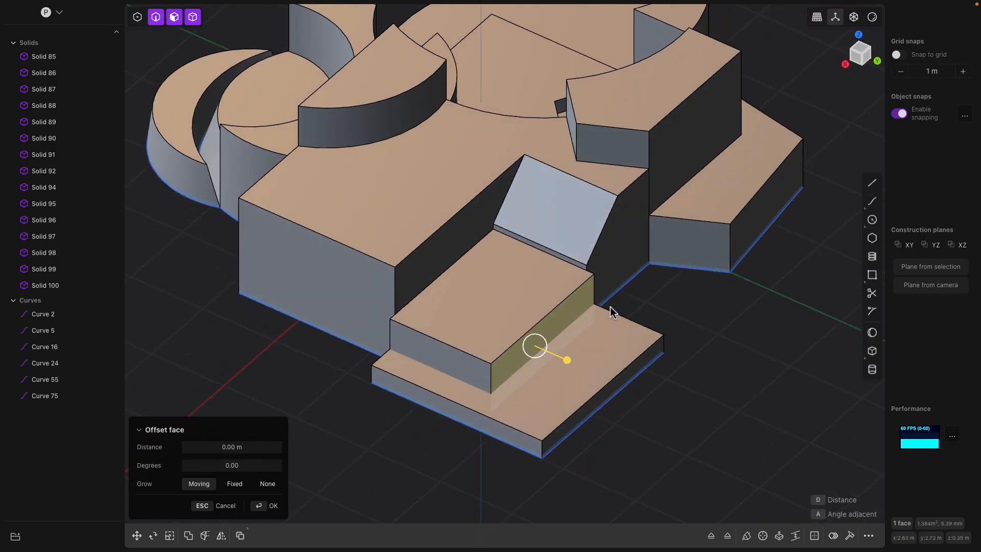
left_click(609, 259)
scroll(577, 268, "up", 8)
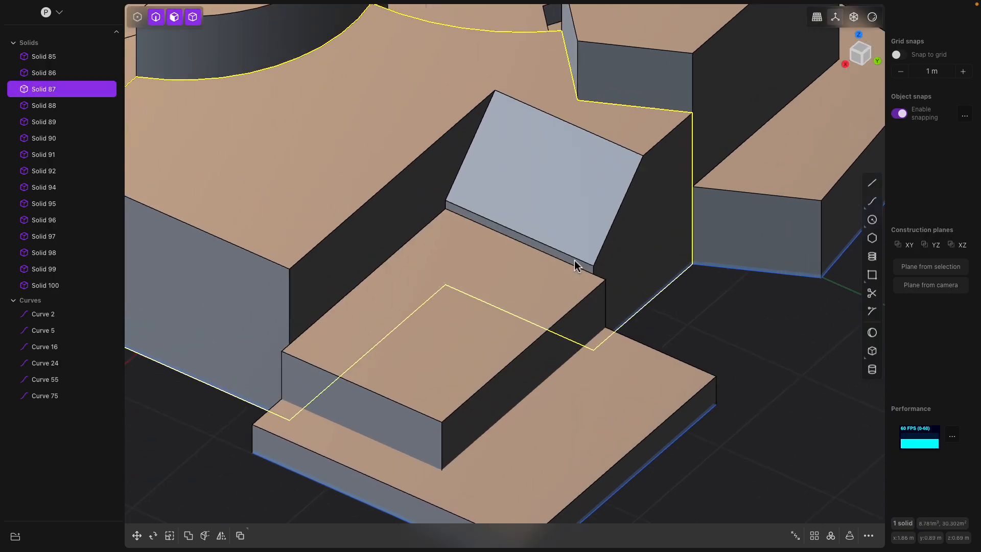
left_click(574, 261)
key("f")
scroll(578, 263, "up", 3)
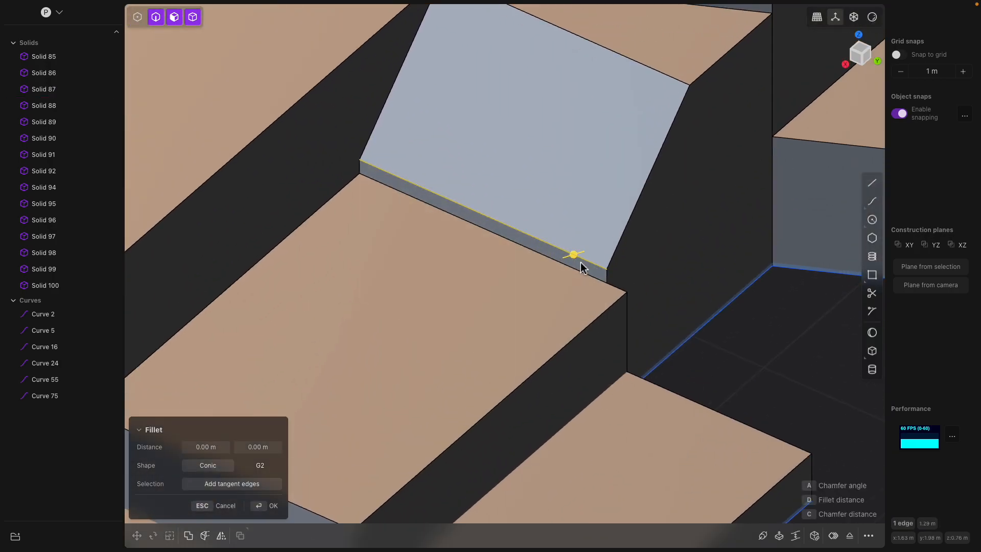
Step: Offset the narrow vertical face below the main block's slope by about 0.07 m so the slope meets the middle step
scroll(580, 264, "up", 2)
left_click(577, 266)
left_click_drag(558, 280, 593, 314)
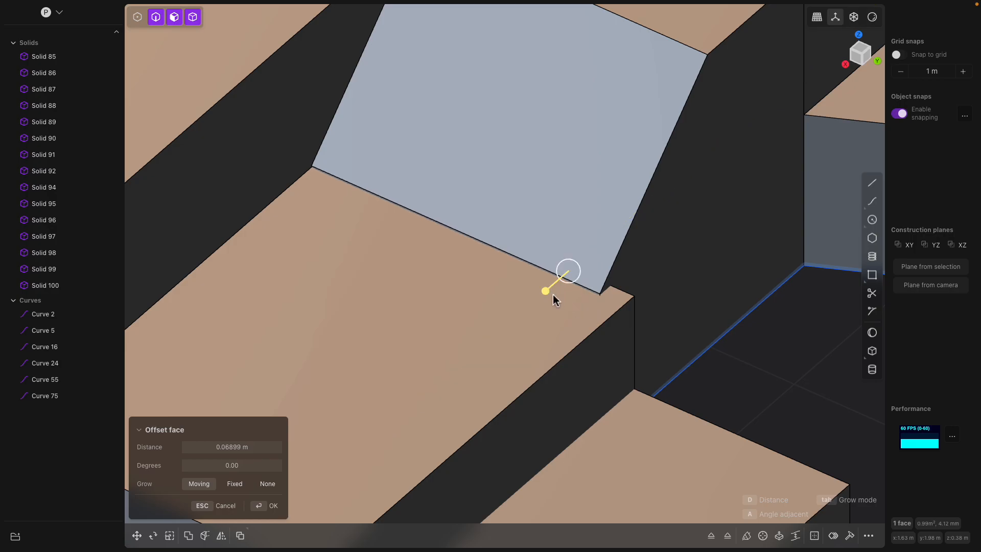
scroll(528, 332, "down", 8)
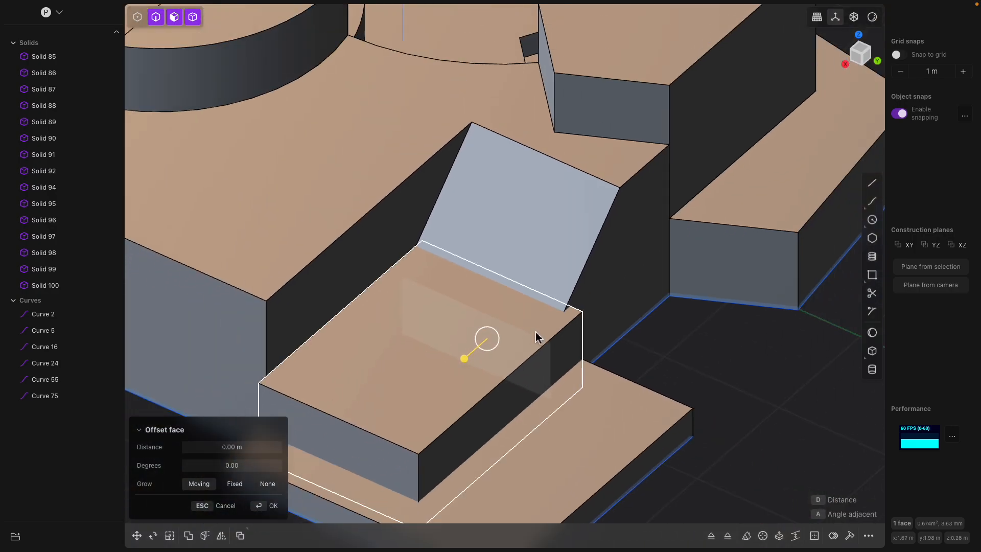
Step: Join the middle step and the thin L-shaped slab into one solid with a Boolean union
left_click(465, 395)
left_click(550, 430, "shift")
middle_click_drag(565, 384, 577, 329, "shift")
middle_click_drag(577, 330, 596, 321)
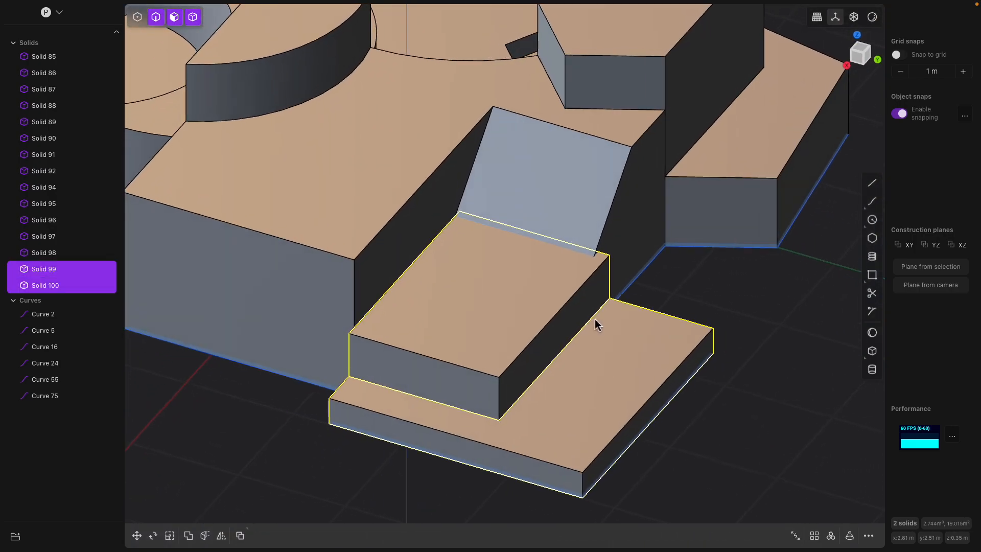
middle_click_drag(562, 350, 542, 343)
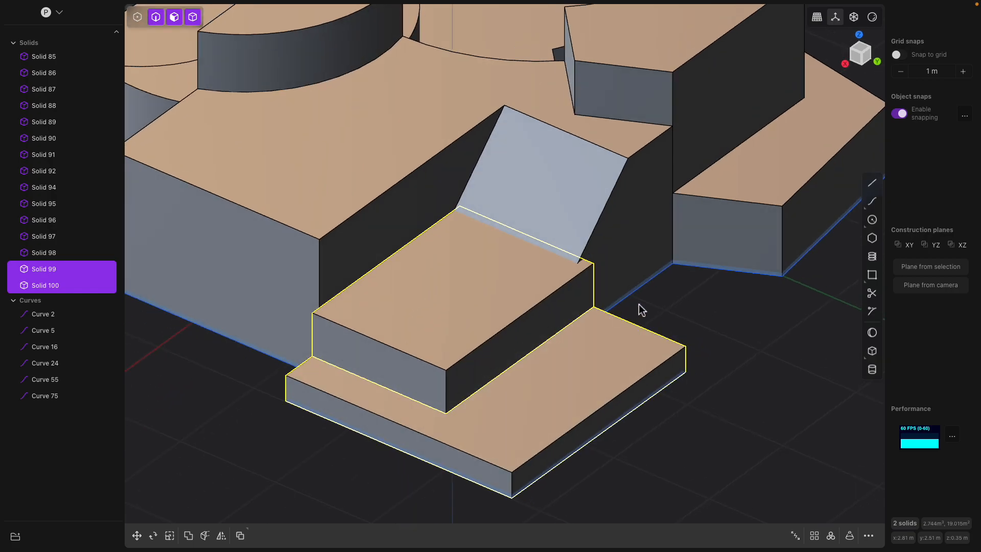
key("q")
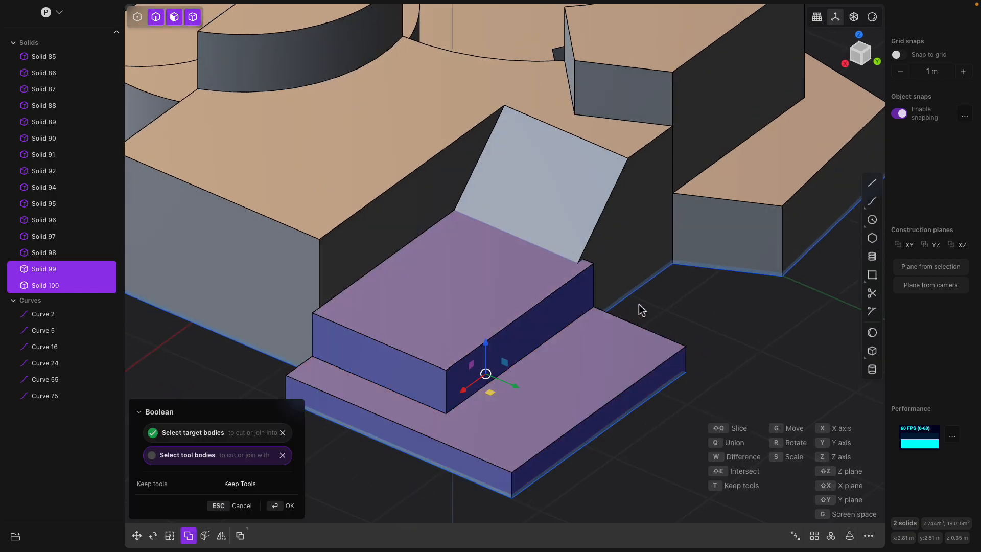
key("Return")
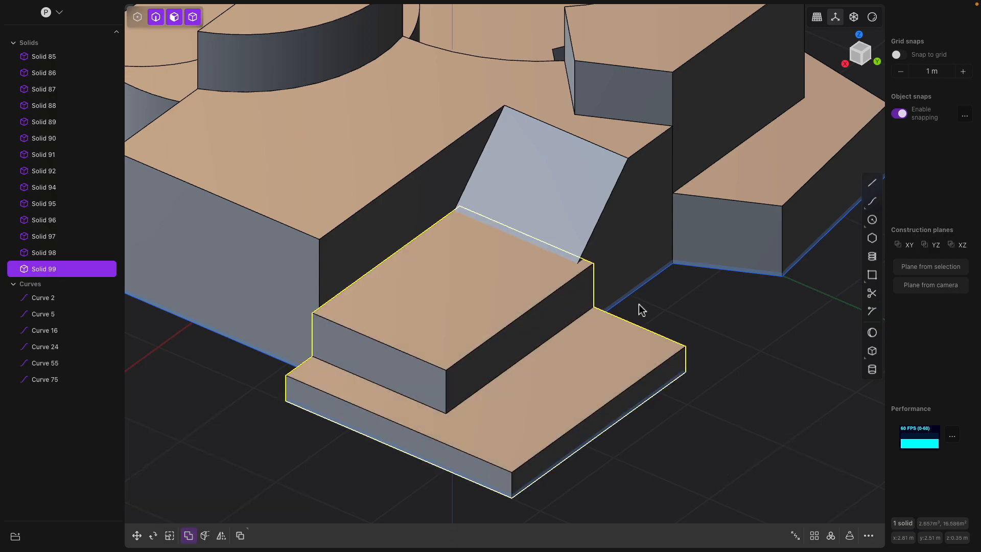
Step: Join the stepped solid with the main block using a Boolean union
middle_click_drag(627, 308, 618, 280)
left_click(582, 274)
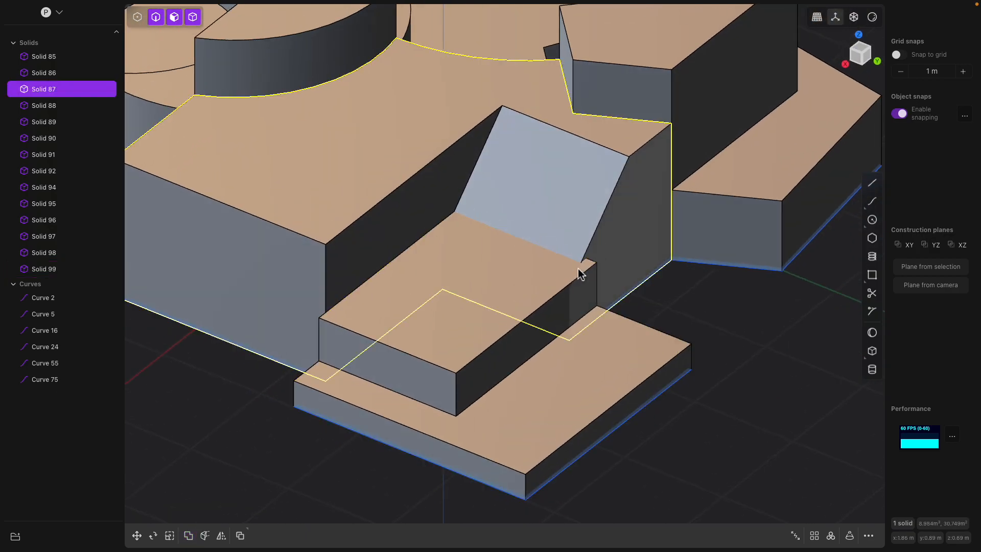
left_click(545, 285)
left_click(624, 251, "shift")
key("q")
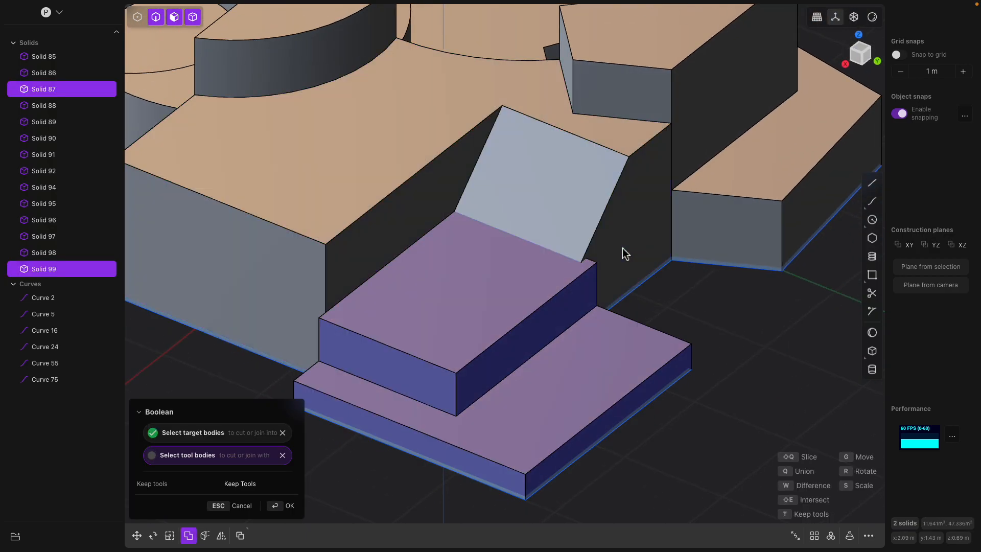
left_click(624, 251)
key("Return")
Step: Fillet the edge where the slope meets the middle step into a large, smooth concave curve
left_click(683, 321)
left_click(569, 256)
left_click(560, 254)
key("f")
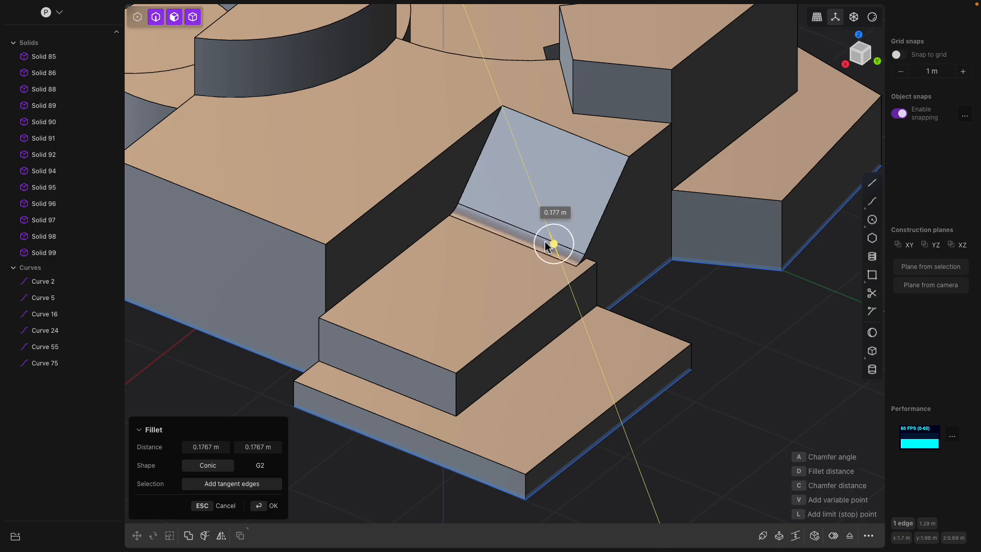
middle_click_drag(526, 238, 484, 223)
left_click_drag(483, 218, 456, 195)
middle_click_drag(503, 248, 574, 306)
key("Return")
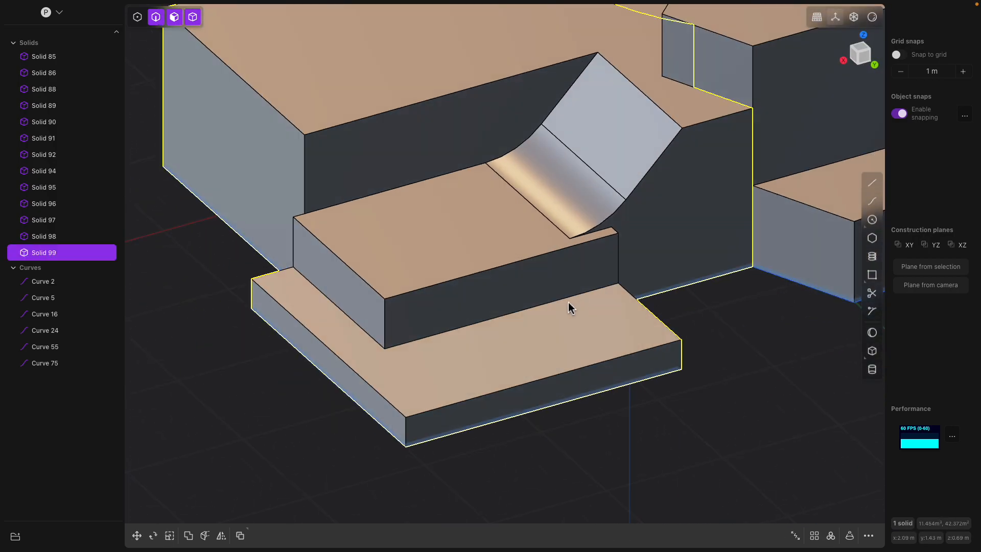
Step: Fillet the inner edge between the middle step's long side face and the thin slab
left_click(562, 305)
key("f")
left_click_drag(563, 300, 605, 330)
key("Return")
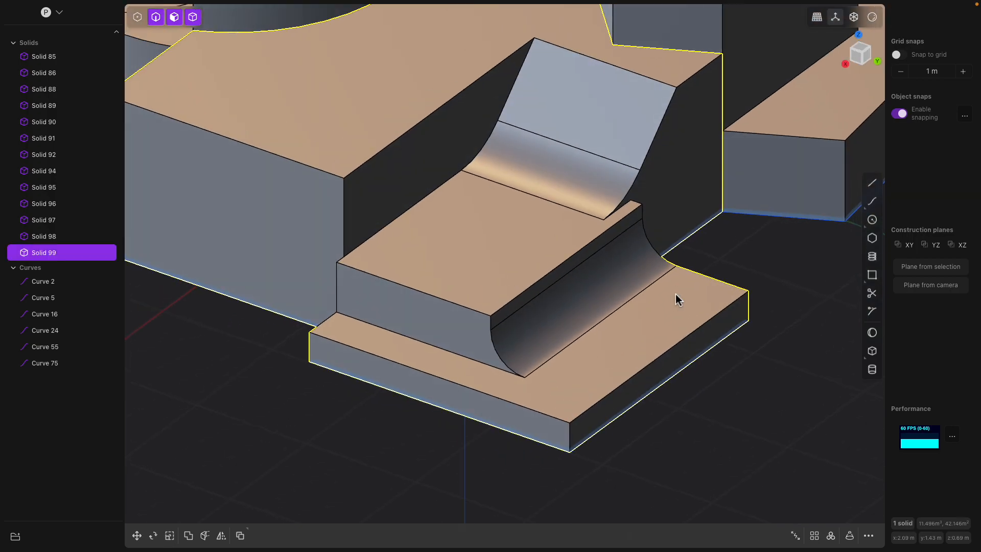
Step: Round the top edge of the middle step's short front face with a fillet of about 0.31 m
middle_click_drag(650, 335, 600, 300)
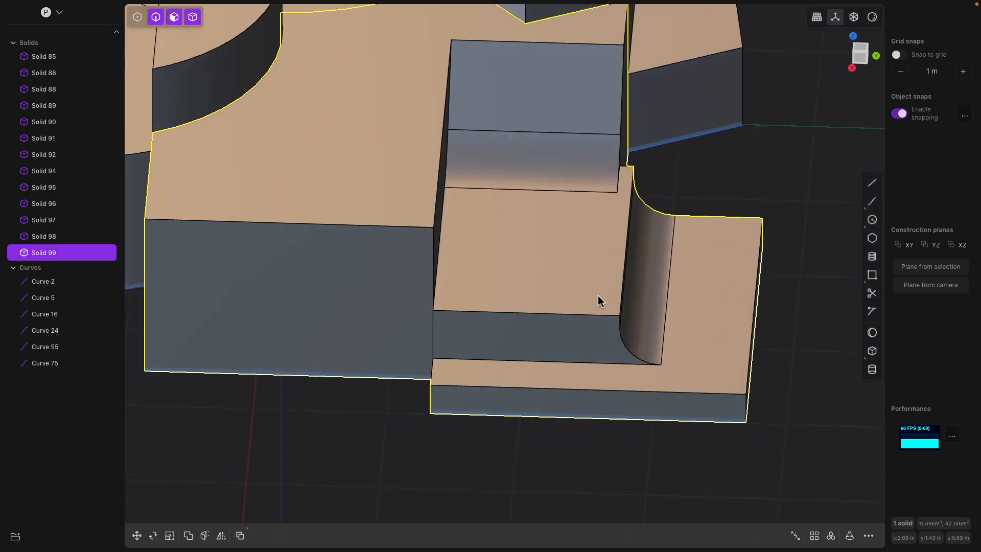
left_click(505, 317)
key("f")
left_click_drag(515, 317, 506, 306)
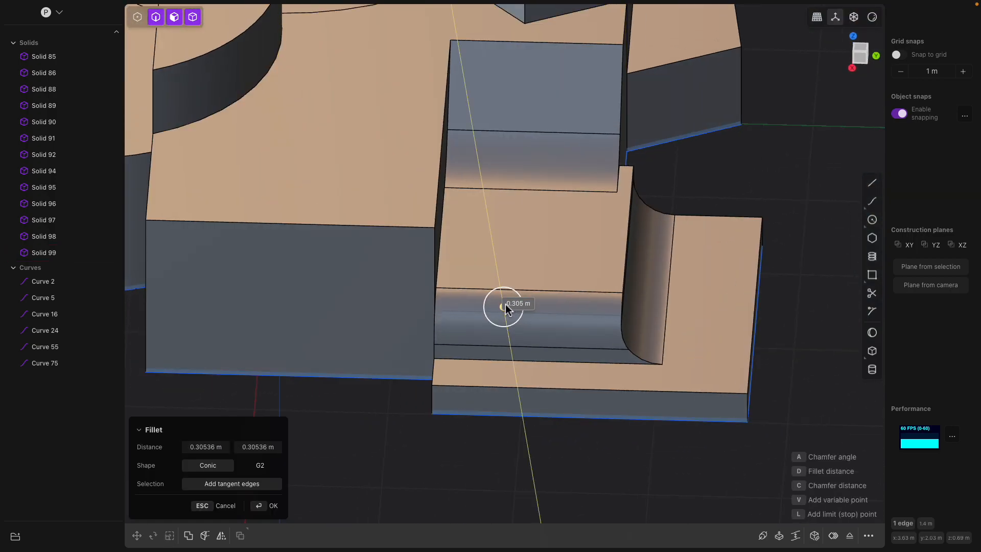
middle_click_drag(506, 307, 626, 322)
key("Return")
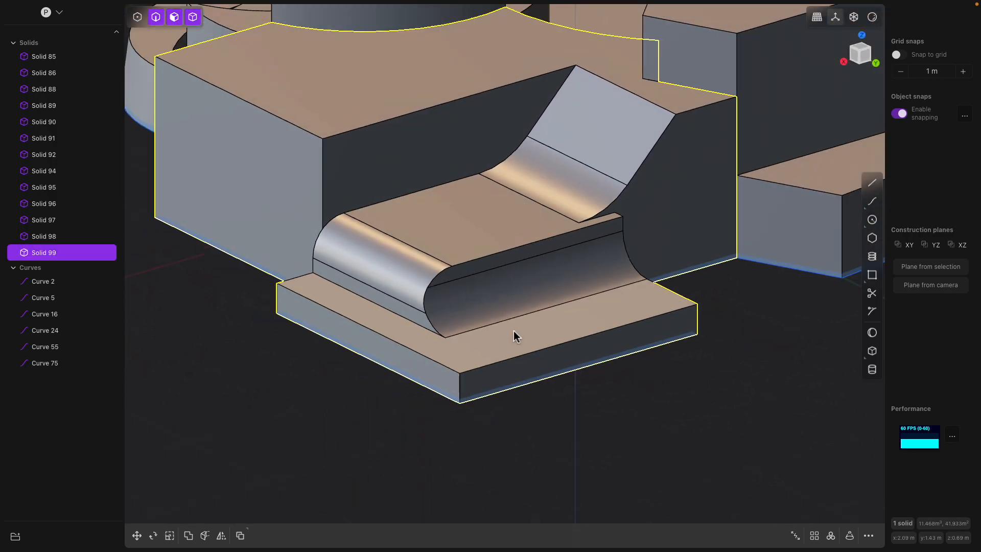
Step: Round the thin slab's long outer top edge with a fillet of about 0.16 m
left_click(547, 349)
key("f")
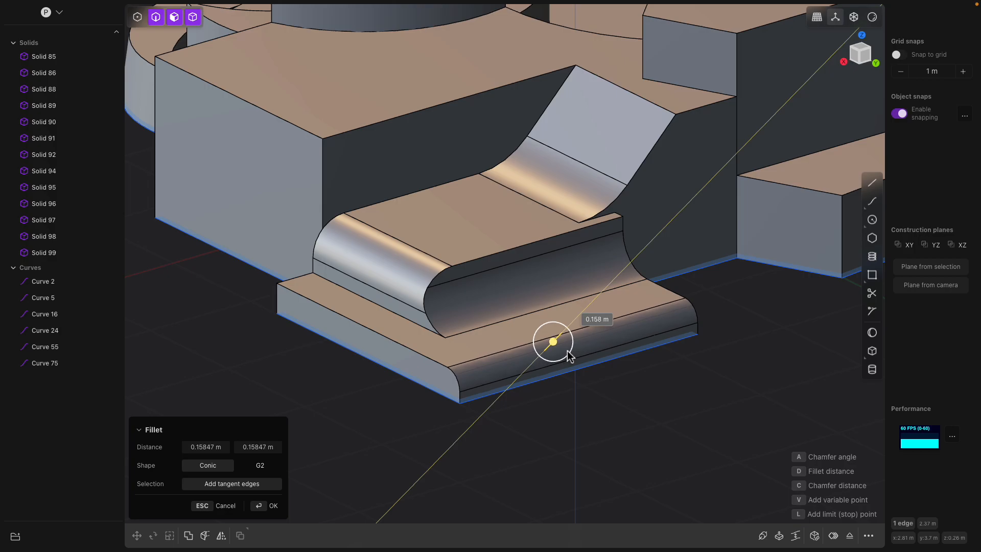
key("Return")
scroll(615, 298, "down", 3)
middle_click_drag(616, 298, 576, 248)
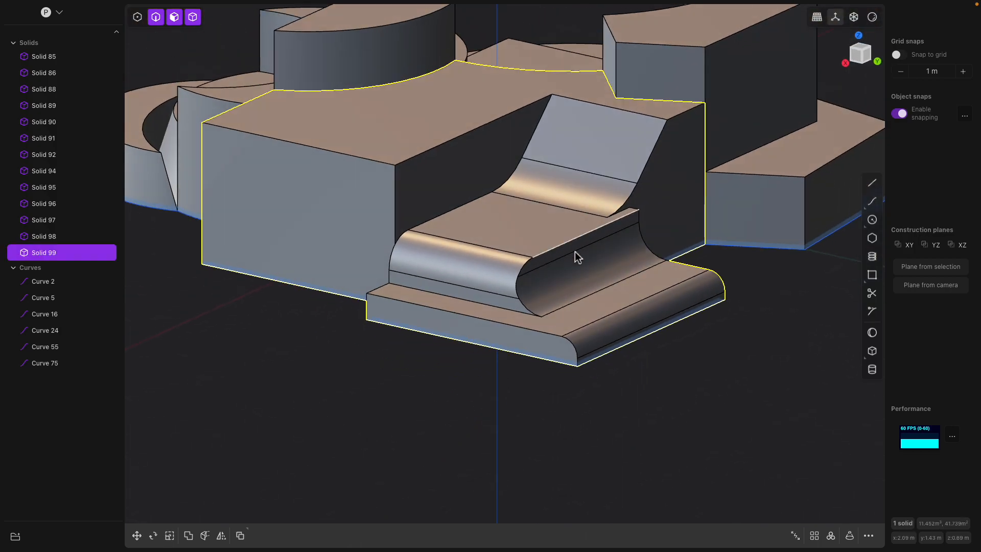
Step: Chamfer the main block's long top edge that runs beside the slope and the middle step
middle_click_drag(511, 236, 468, 198)
left_click(457, 159)
key("f")
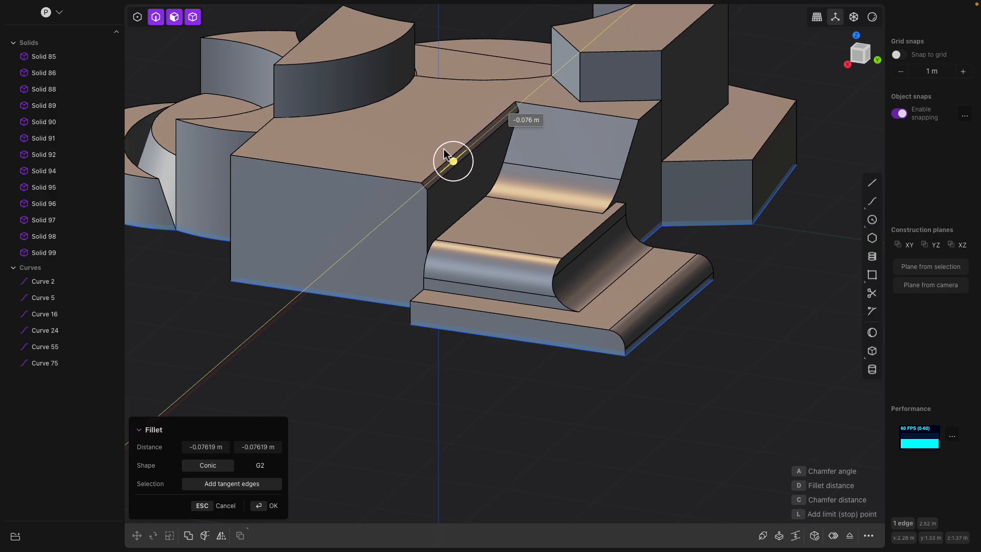
middle_click_drag(387, 152, 572, 288)
key("Return")
left_click(617, 188)
left_click(615, 208)
left_click(451, 321)
left_click(518, 286)
left_click(523, 243)
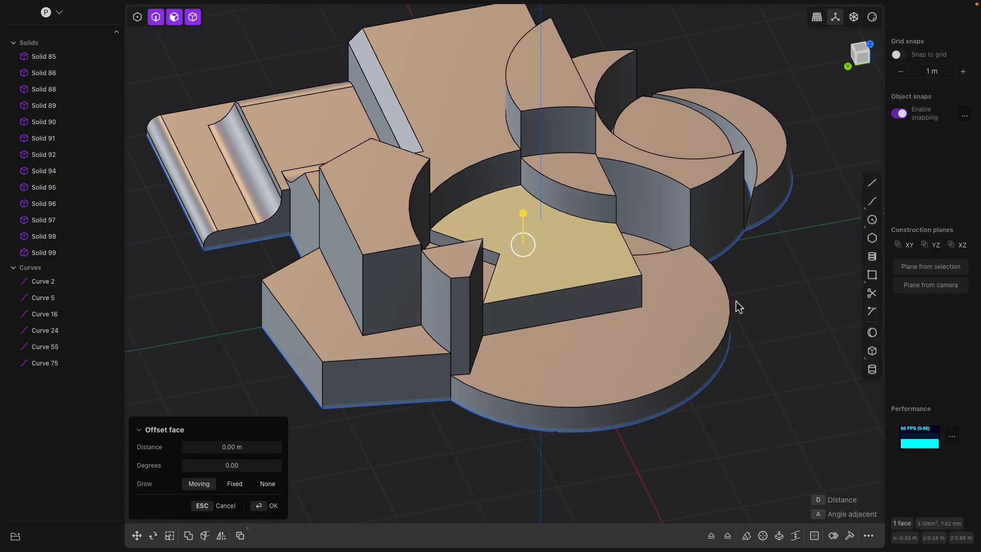
middle_click_drag(774, 308, 733, 309)
left_click(730, 318)
Step: Offset the outline of the raised top face inside the large circle inward by about 0.08 m
left_click(557, 304)
left_click(539, 290)
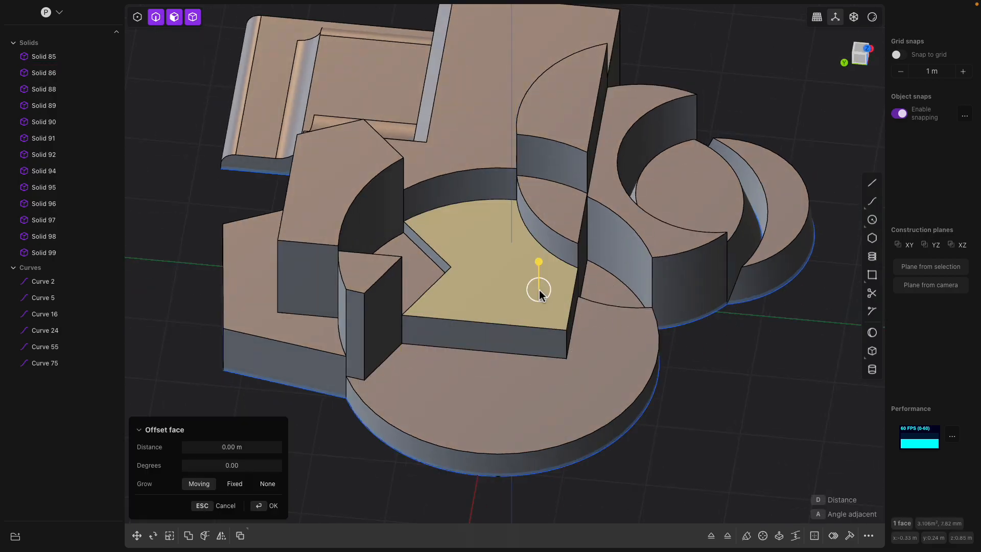
scroll(499, 251, "up", 1)
scroll(499, 256, "up", 1)
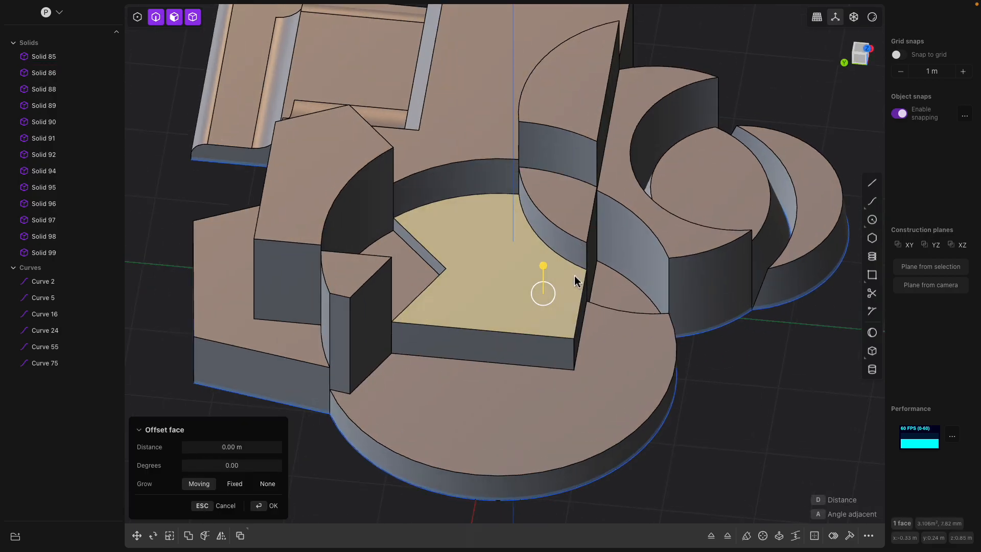
key("o")
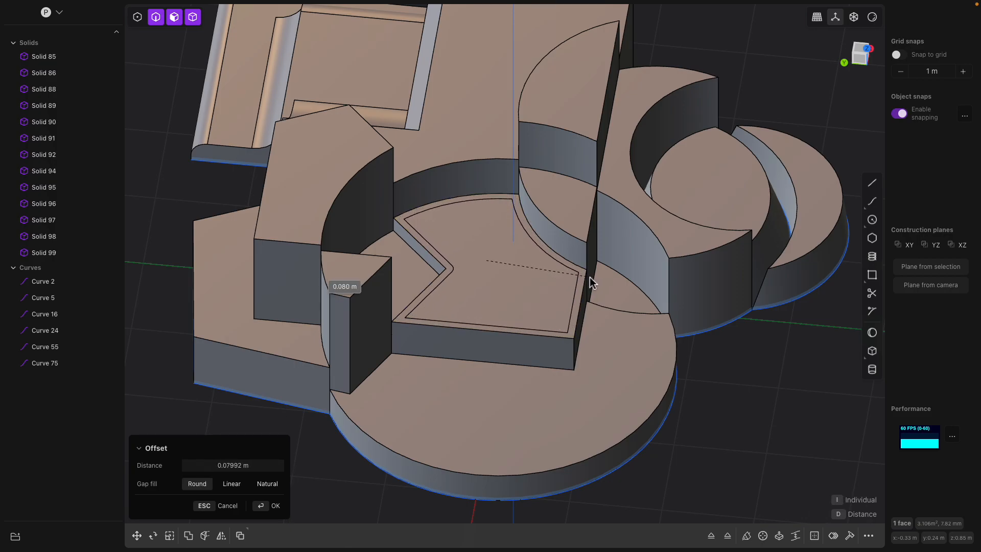
right_click(511, 253)
Step: Push the area inside the offset outline down into a deep pocket with a thin rim
left_click_drag(467, 258, 467, 394)
right_click(695, 381)
middle_click_drag(695, 380, 423, 254)
Step: Offset the concave curved wall of the tall pentagon block beside the pocket by about 0.05 m
left_click(428, 299)
scroll(428, 330, "up", 3)
left_click(411, 304)
left_click(422, 254)
scroll(423, 254, "up", 2)
mouse_move(448, 276)
left_mouse_down()
mouse_move(515, 335)
mouse_move(574, 361)
mouse_move(457, 266)
mouse_move(463, 273)
left_mouse_up()
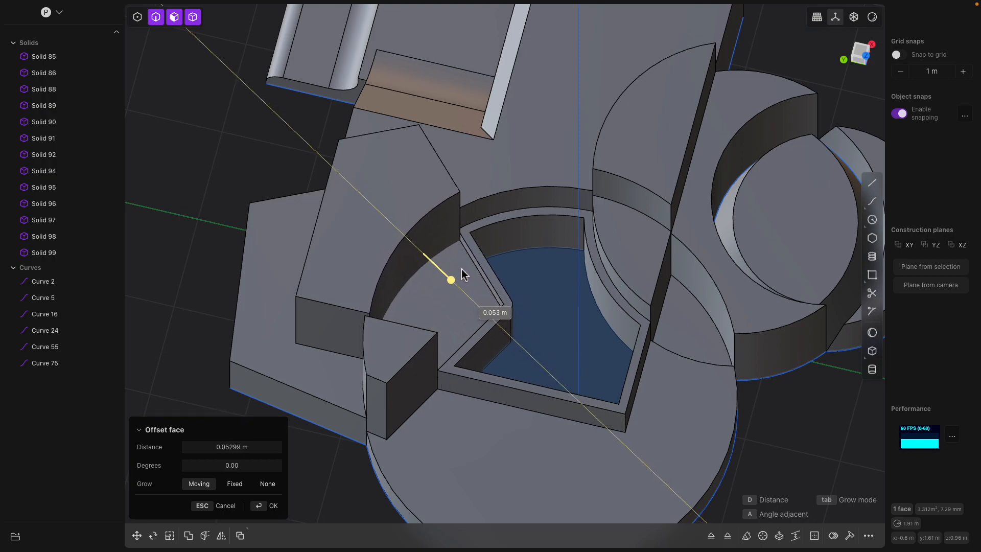
Step: Offset two flat side faces of the small tall prism beside the pocket outward by about 0.18 m and 0.31 m
middle_click_drag(464, 287, 418, 280)
left_click(401, 163)
left_click_drag(401, 160, 446, 195)
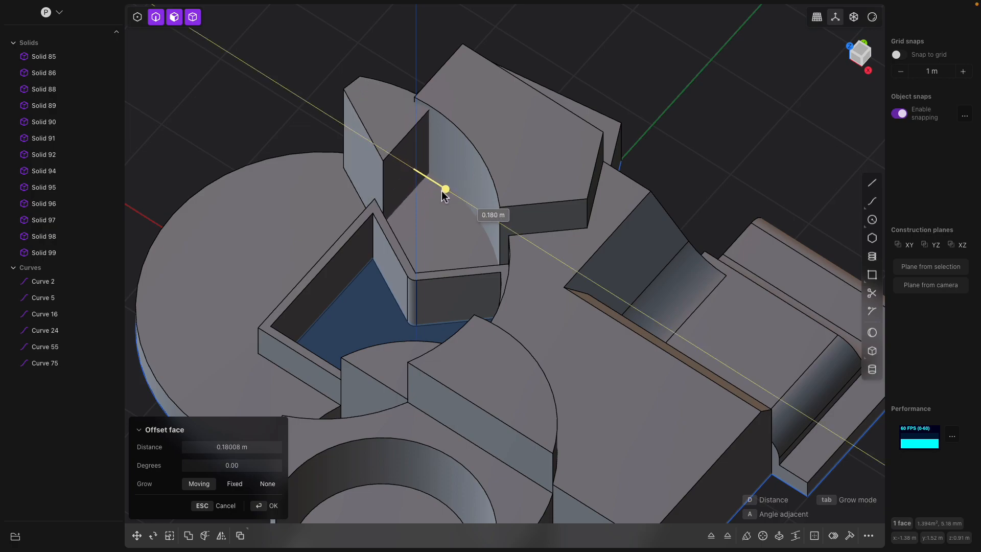
middle_click_drag(373, 187, 407, 224)
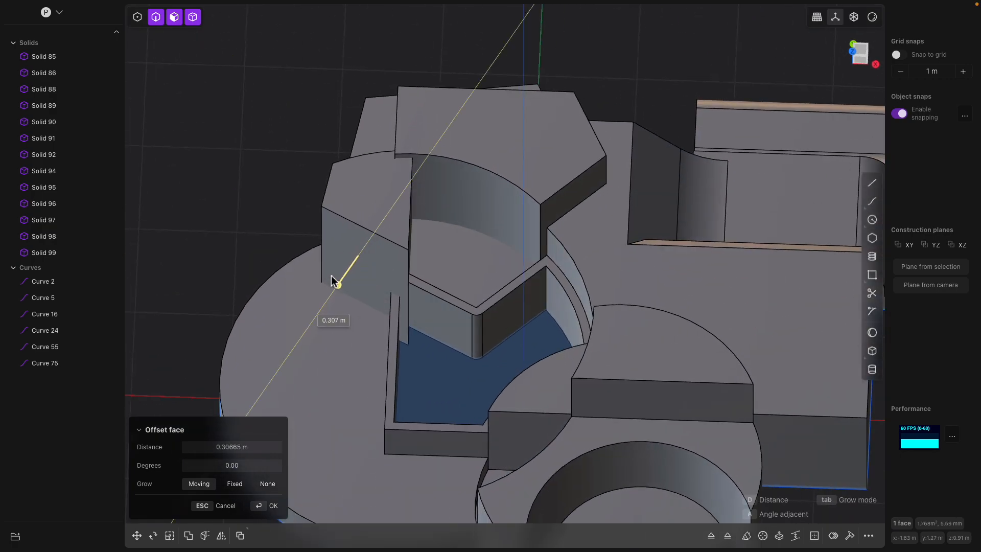
middle_click_drag(331, 280, 575, 310)
key("Return")
Step: Offset the outline of the low circular base's top face inward by about 0.16 m
left_click(578, 284)
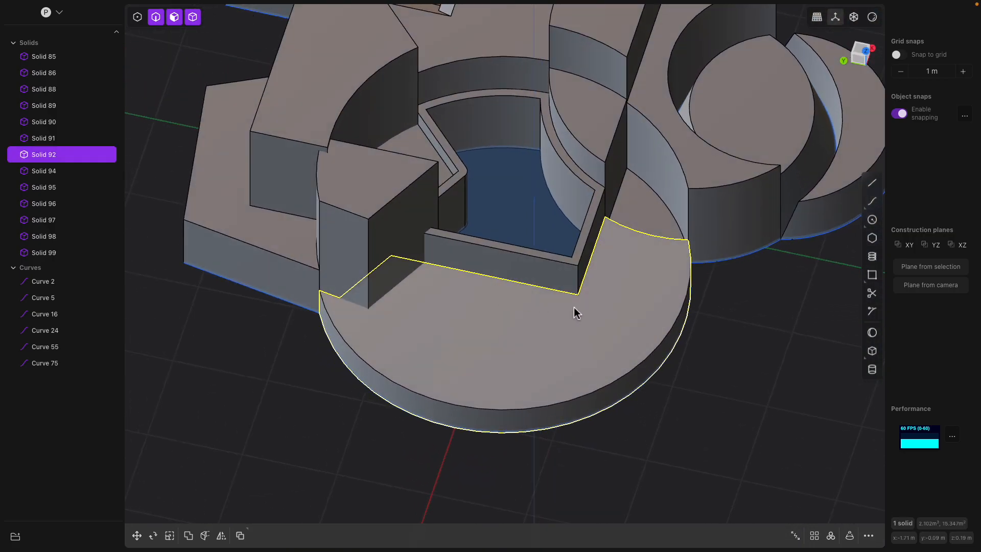
middle_click_drag(643, 297, 654, 273)
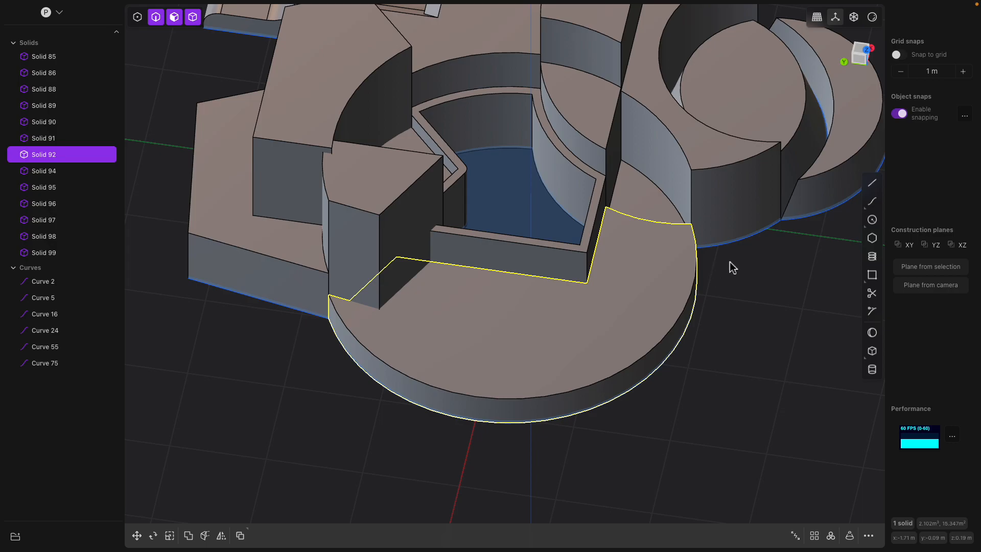
left_click(638, 274)
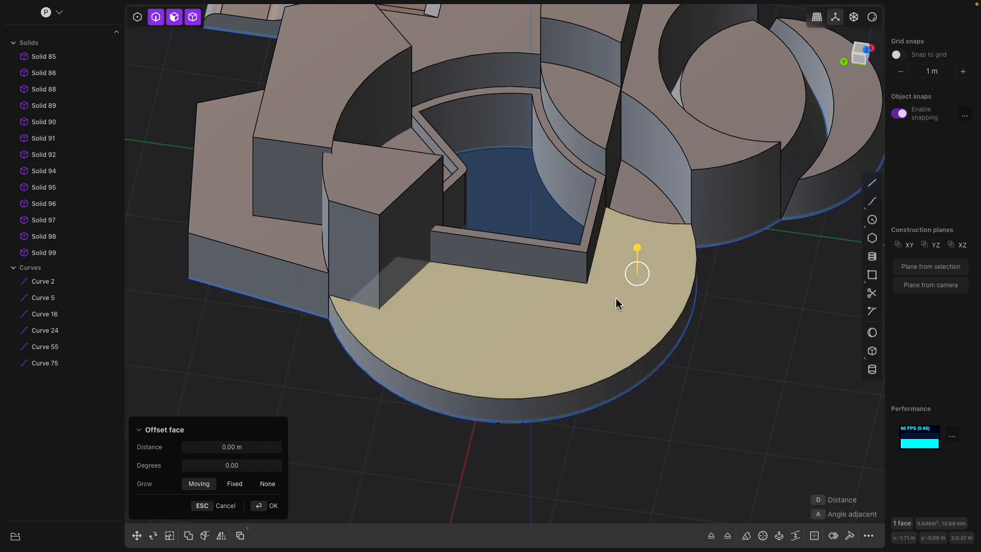
key("o")
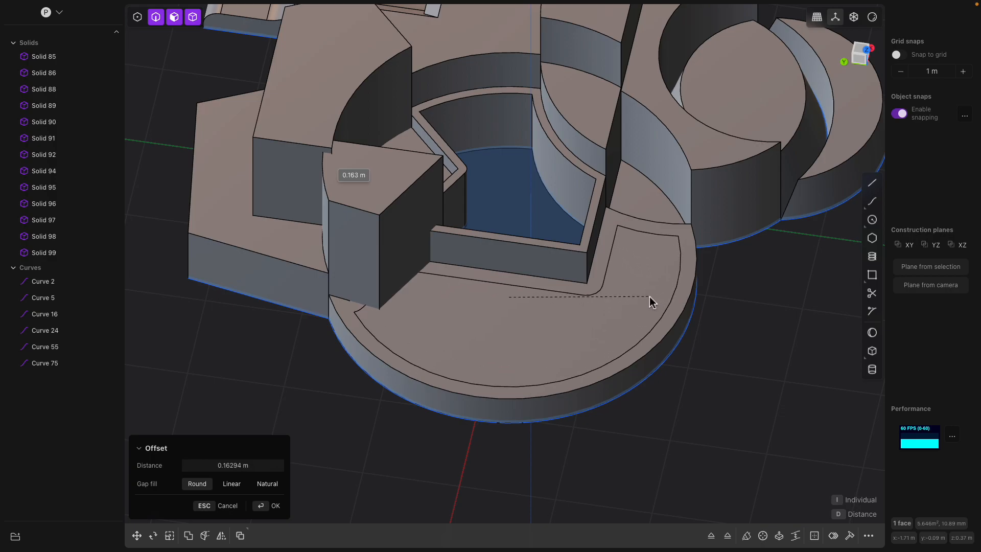
left_click(671, 283)
Step: Push the area inside the base's offset outline down about 0.59 m, leaving a thin rim
left_click(657, 278)
left_click_drag(658, 264, 658, 295)
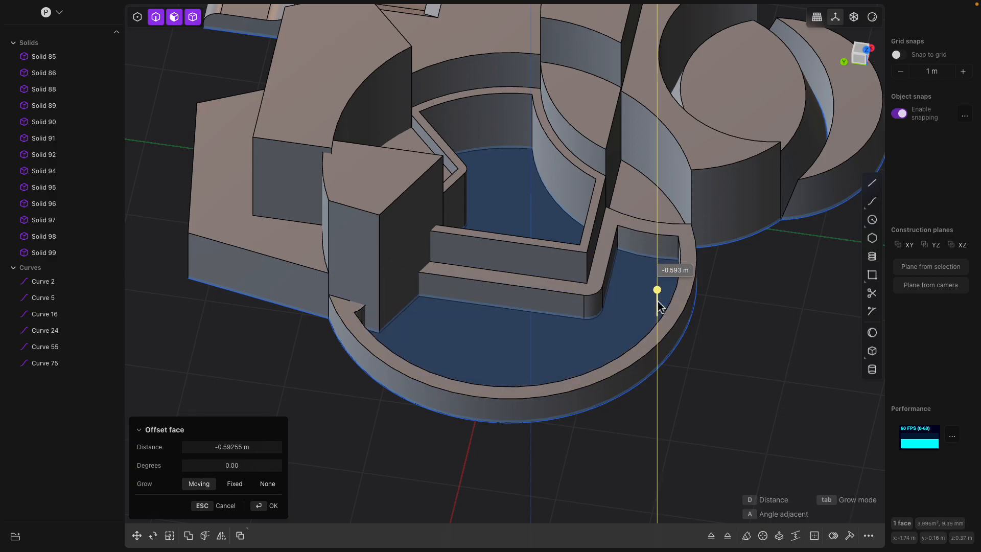
key("Return")
middle_click_drag(731, 344, 572, 292)
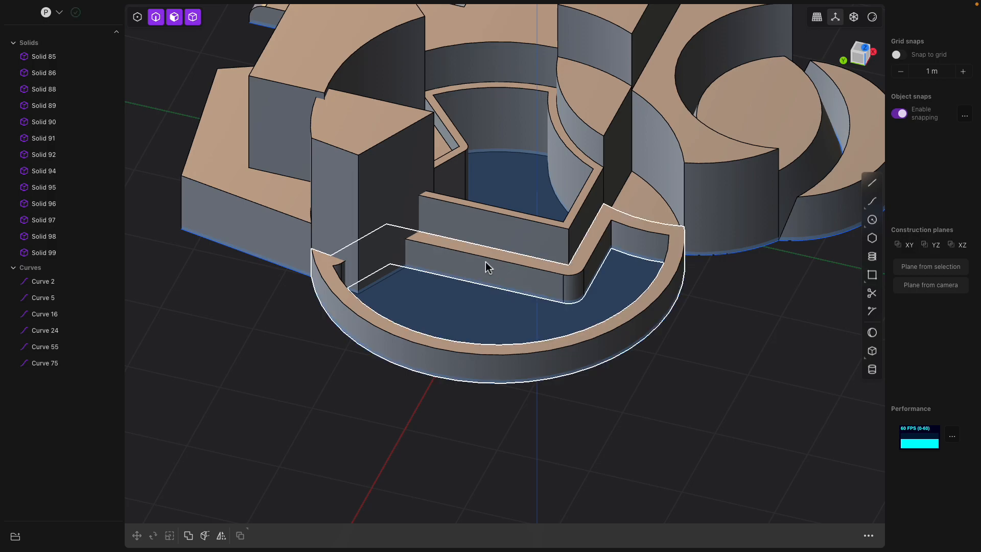
left_click(480, 270)
left_click(467, 300)
key("e")
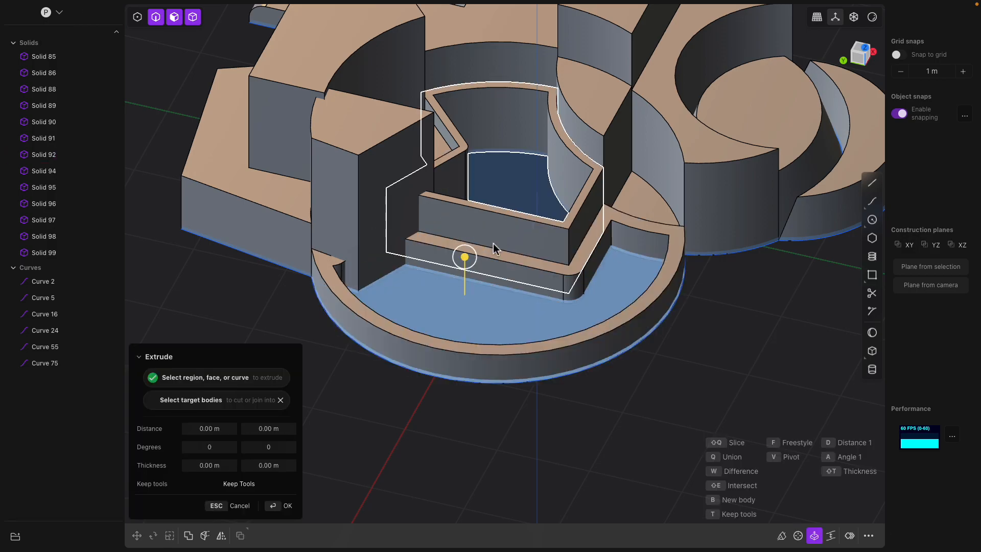
key("Escape")
Step: Hide all six construction curves in the scene, Curve 2 through Curve 75
middle_click_drag(639, 344, 394, 328)
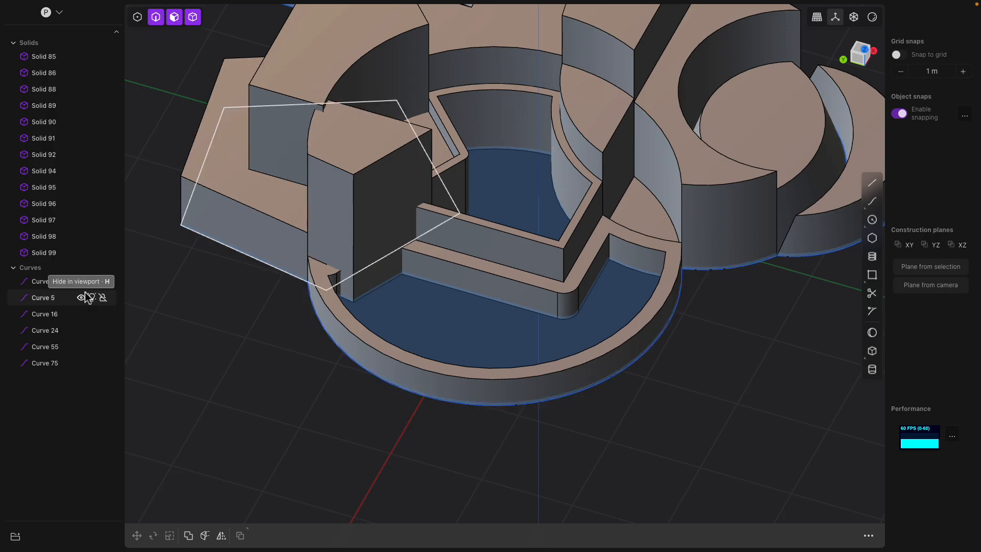
left_click(82, 281)
left_click(81, 297)
left_click(81, 314)
left_click(82, 330)
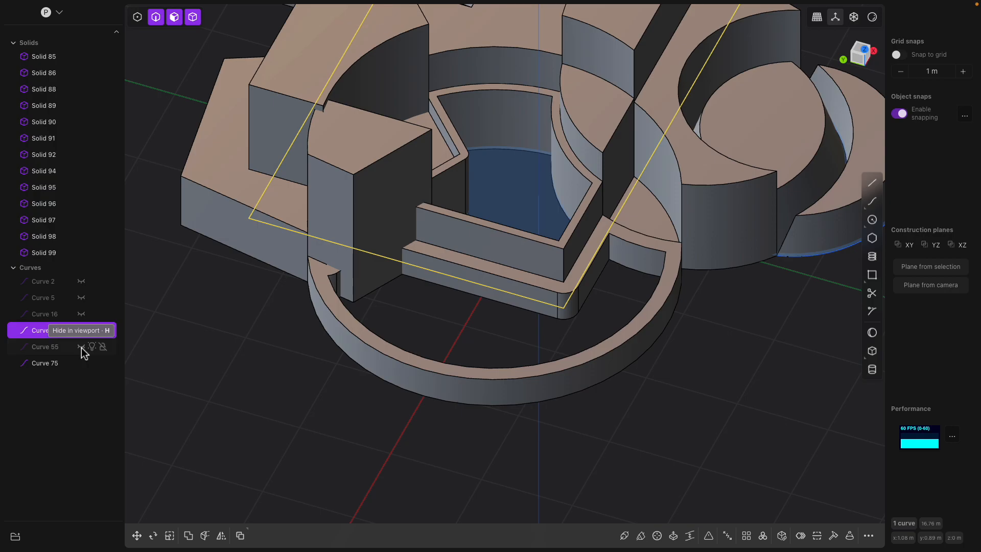
left_click(81, 363)
left_click(81, 330)
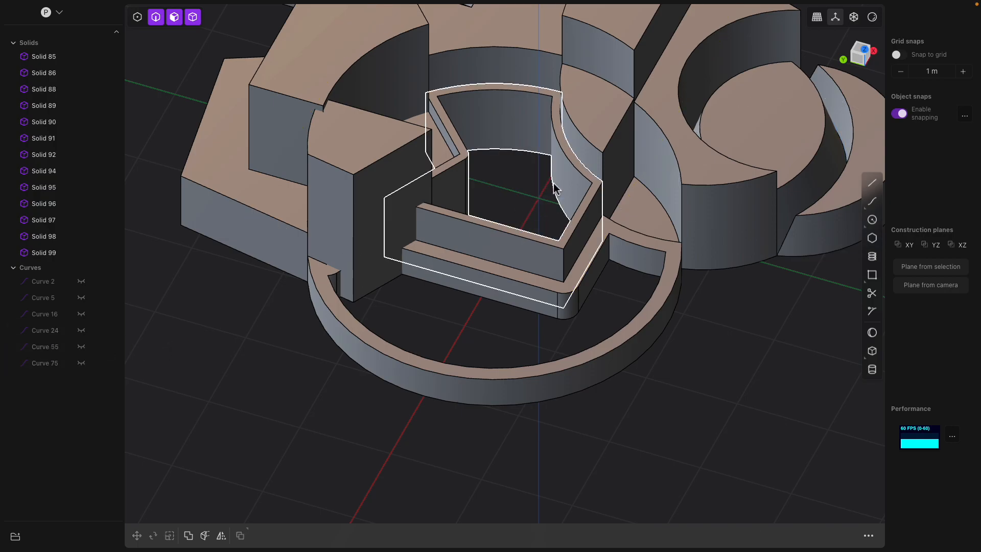
Step: Offset the flat end face of the tall pentagon block, beside the small prism, outward by about 0.08 m
middle_click_drag(394, 214, 423, 207)
middle_click_drag(420, 309, 471, 284)
left_click(423, 285)
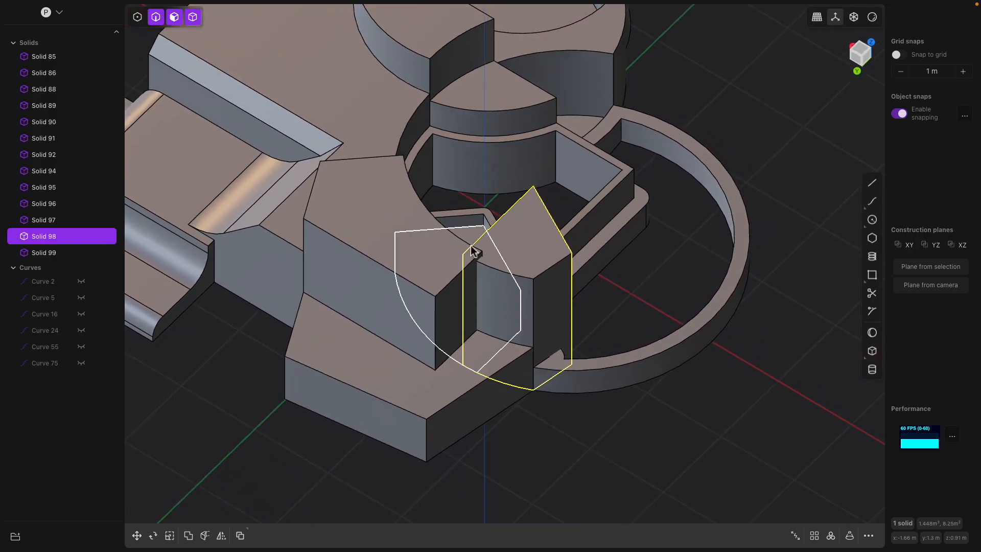
left_click(440, 339)
mouse_move(440, 339)
middle_mouse_down()
mouse_move(402, 379)
mouse_move(447, 333)
middle_mouse_up()
left_click(401, 381, "shift")
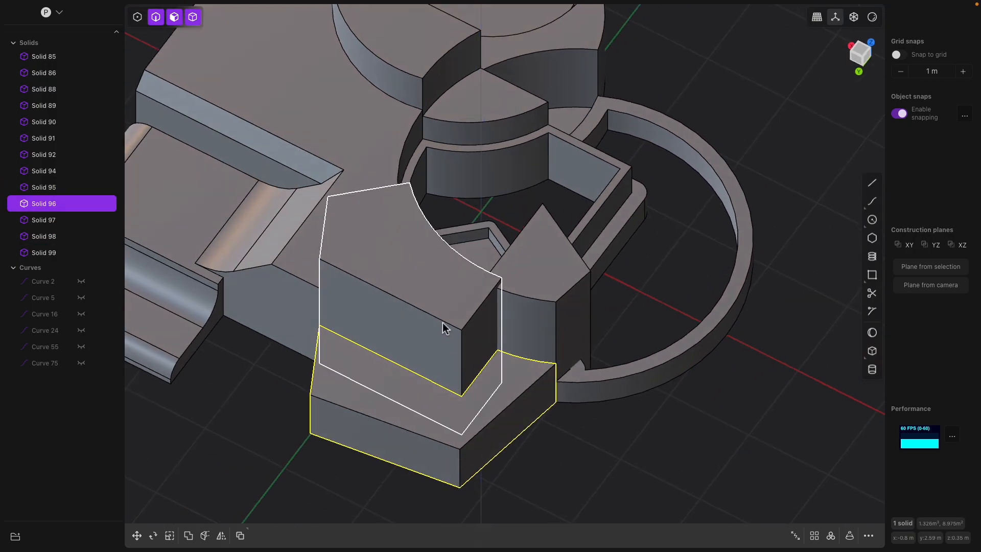
left_click_drag(476, 336, 513, 352)
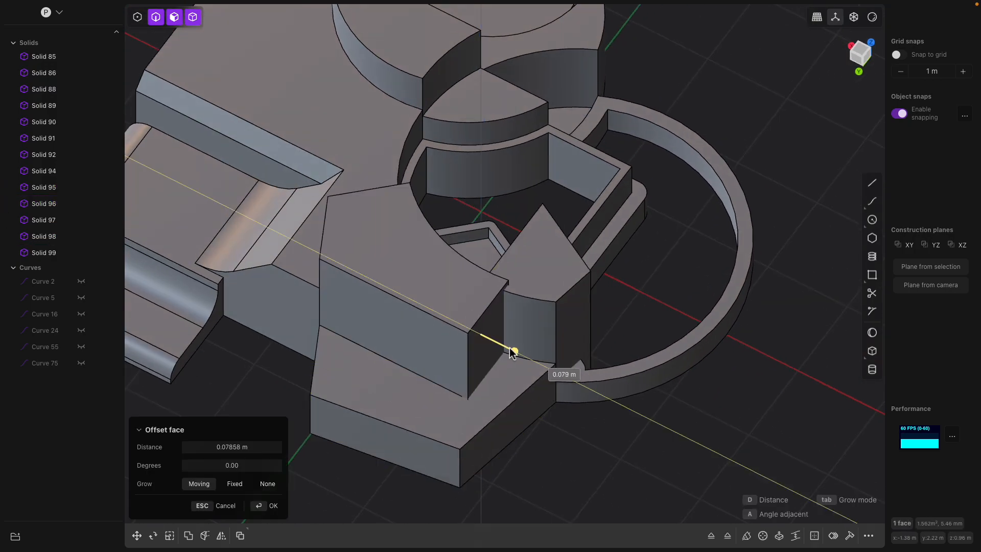
right_click(400, 339)
Step: Offset the long outer side face of the tall pentagon block and the curved wall of the small prism slightly outward
left_click(398, 338)
left_click_drag(377, 363, 371, 368)
right_click(499, 319)
left_click(519, 344)
left_click_drag(519, 349, 508, 367)
Step: Raise the top face of the tall pentagon block to make the block higher
left_click(416, 263)
left_click_drag(405, 256, 405, 210)
middle_click_drag(494, 246, 471, 270)
right_click(461, 252)
Step: Unite the small prism, the tall pentagon block and the low pentagon base into one solid with a Boolean
left_click(471, 269)
left_click(386, 235, "shift")
left_click(315, 374, "shift")
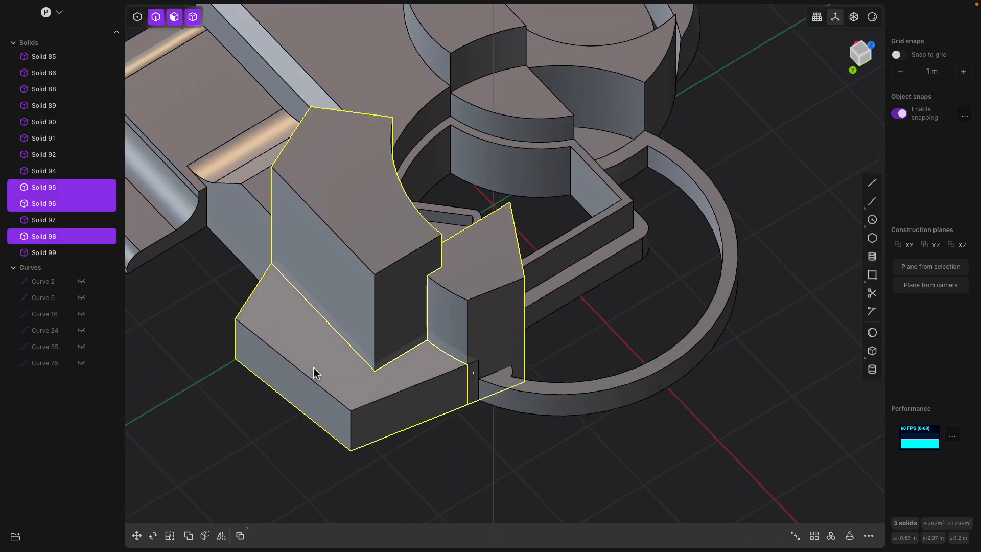
key("shift+b")
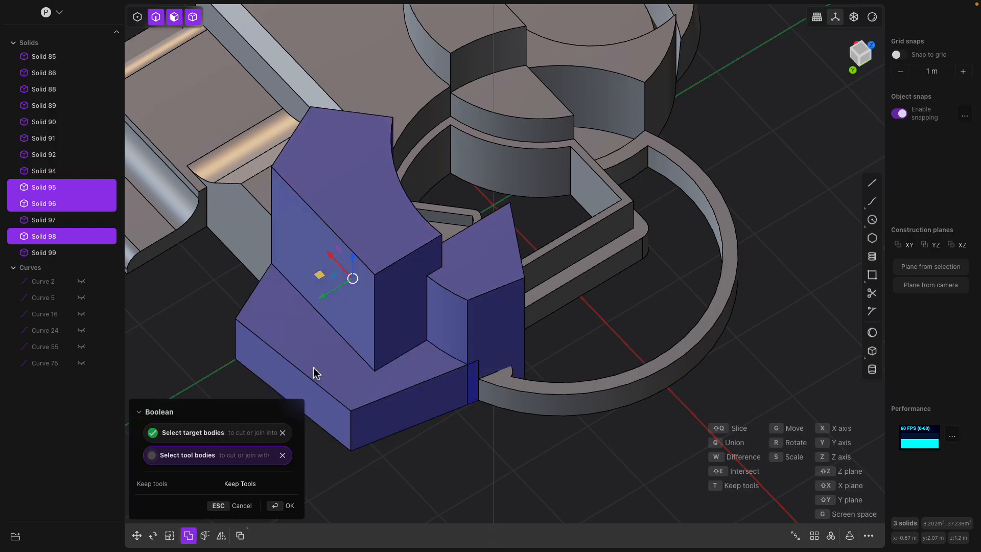
right_click(459, 318)
Step: Fillet the concave curved top edge of the tall pentagon block
middle_click_drag(526, 310, 496, 301)
left_click(425, 235)
middle_click_drag(425, 235, 475, 319)
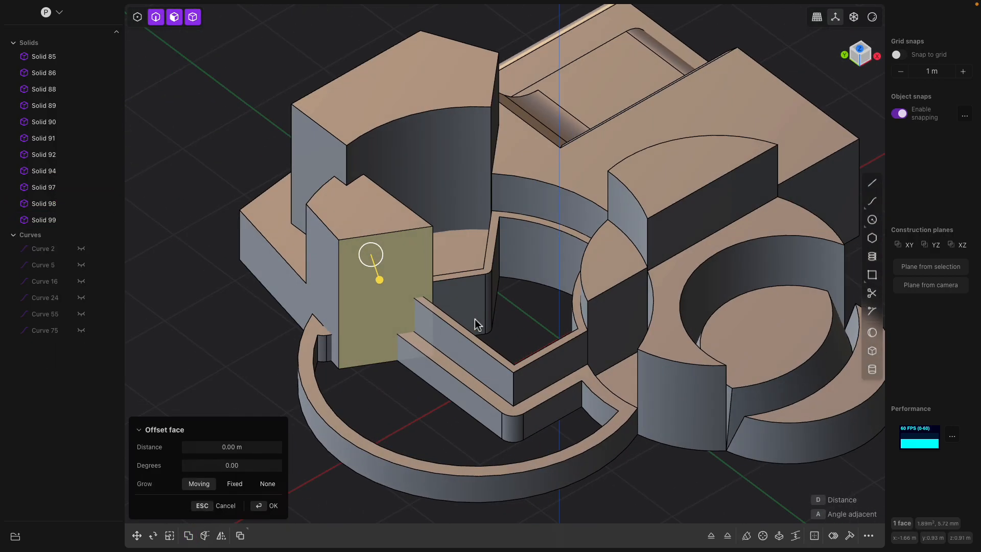
left_click(427, 118)
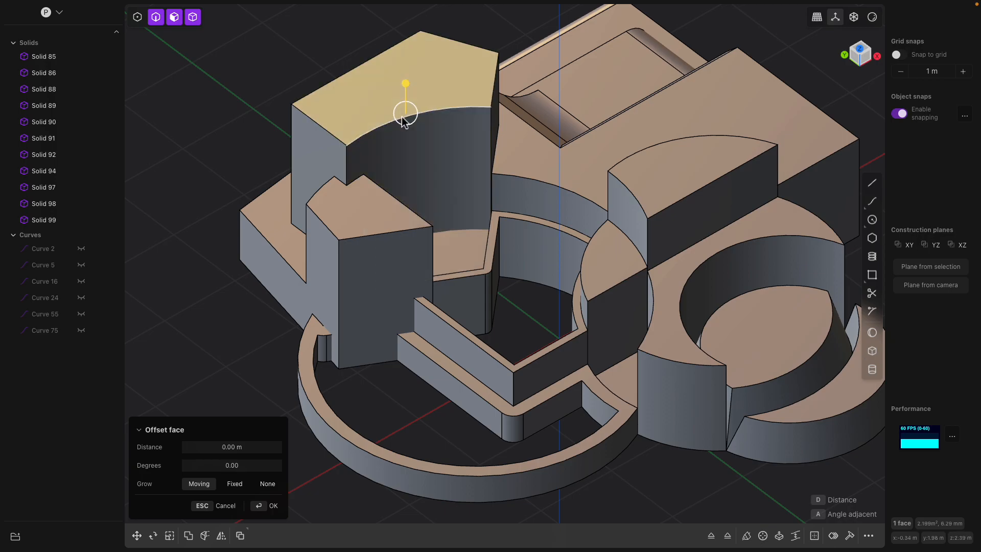
left_click(407, 118)
middle_click_drag(406, 118, 462, 157, "shift")
key("Escape")
left_click(454, 152)
left_click_drag(462, 157, 473, 164)
key("Return")
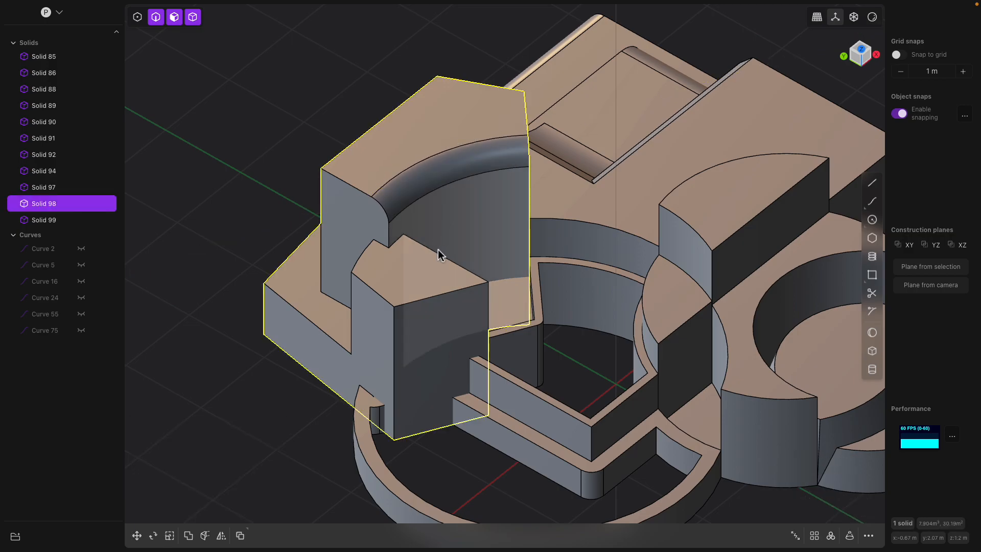
Step: Fillet the straight top edge of the small prism that faces the tall block's concave wall
key("Escape")
left_click(436, 252)
left_click_drag(436, 252, 454, 256)
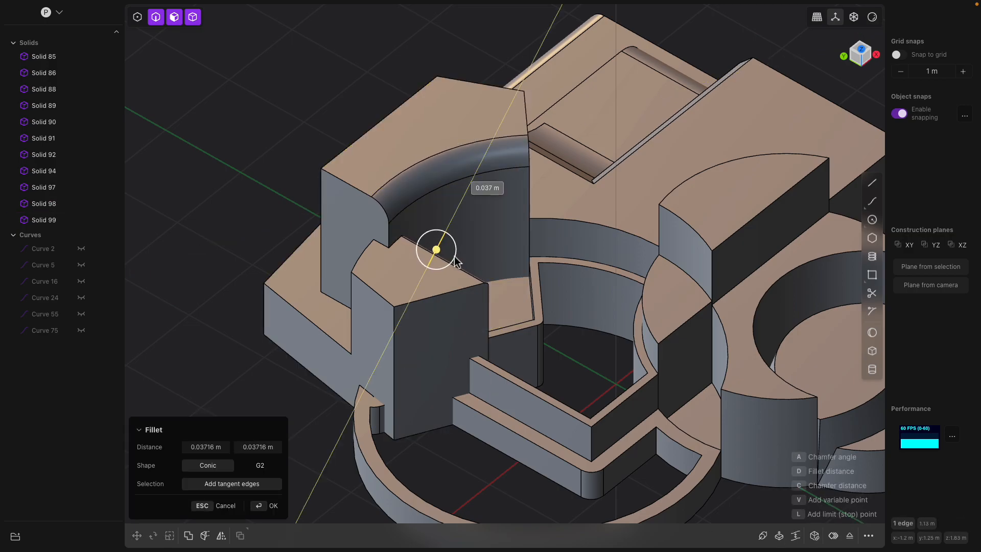
mouse_move(488, 257)
middle_mouse_down()
mouse_move(459, 283)
mouse_move(465, 299)
mouse_move(451, 320)
mouse_move(467, 339)
mouse_move(509, 343)
mouse_move(552, 278)
mouse_move(596, 278)
mouse_move(488, 281)
mouse_move(504, 284)
mouse_move(531, 268)
mouse_move(501, 266)
middle_mouse_up()
key("Return")
Step: Offset the outline of the low flat face below the concave wall inward by about 0.14 m
left_click(452, 321)
left_click(472, 254)
scroll(470, 253, "up", 2)
left_click(468, 252)
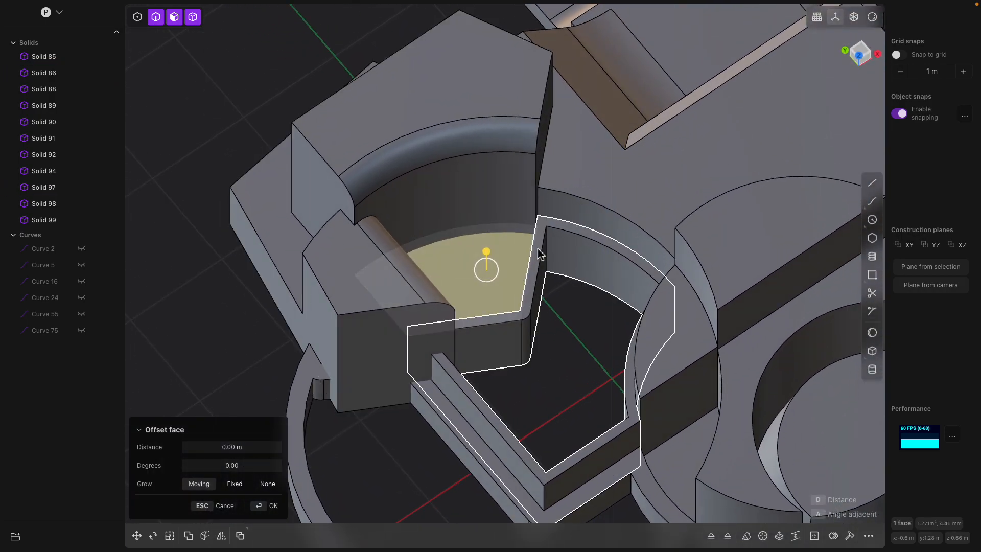
key("o")
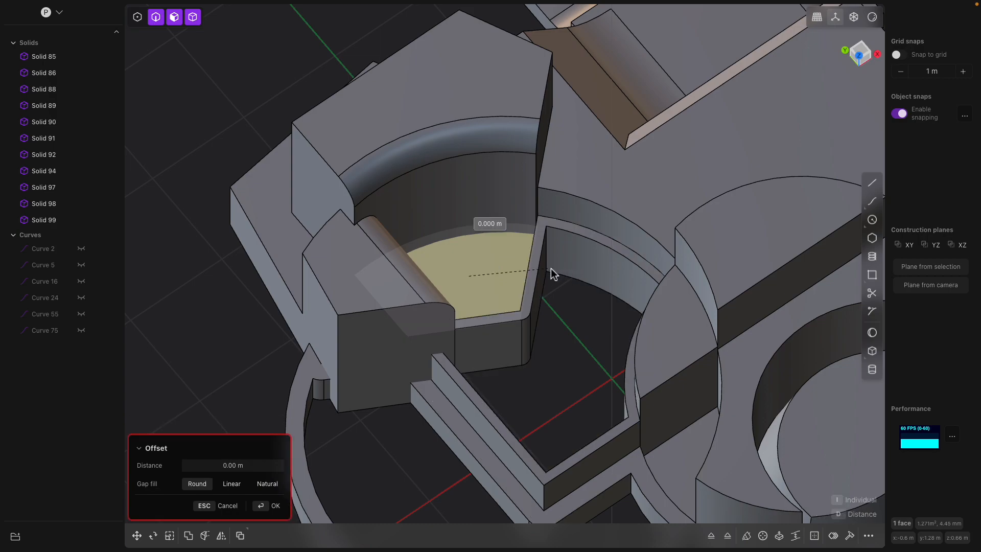
left_click(586, 253)
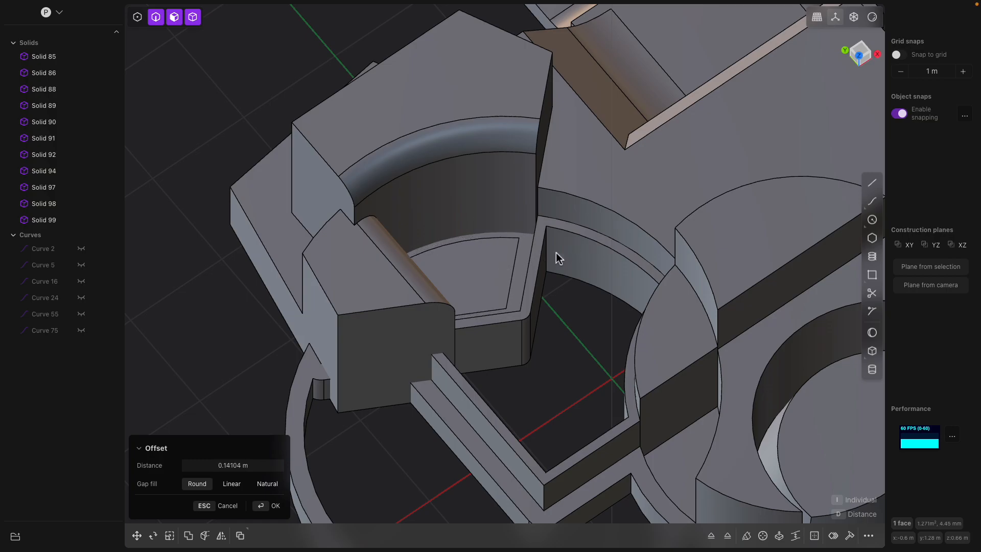
Step: Push the area inside that offset outline down through the solid, leaving a thin wall around the opening
left_click(492, 255)
middle_click_drag(493, 256, 475, 246)
left_click_drag(489, 226, 489, 314)
left_click(533, 302)
middle_click_drag(533, 302, 407, 294)
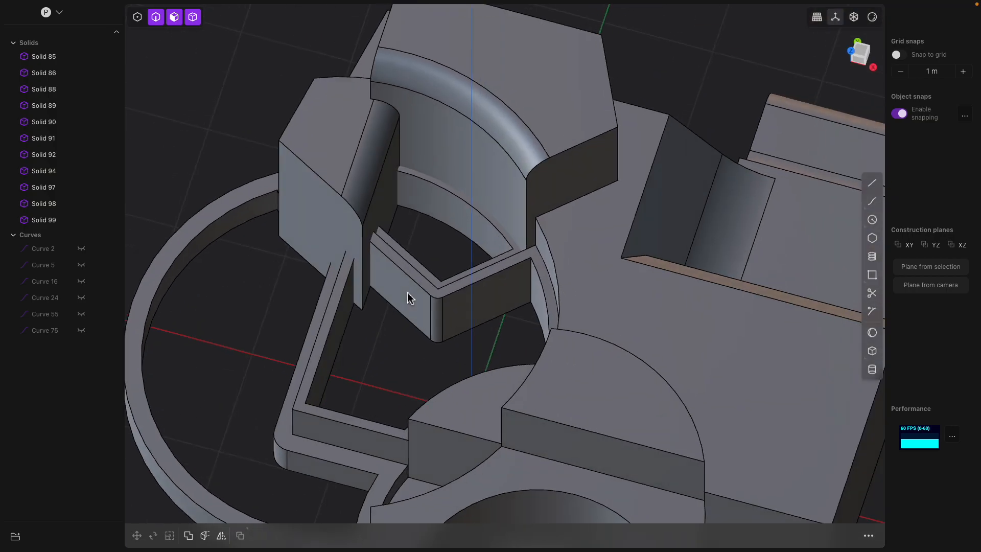
Step: Cut a box opening about 0.93 m by 0.45 m into the flat outer wall beside the rounded corner
left_click(486, 288)
middle_click_drag(479, 268, 515, 321)
left_click(515, 326)
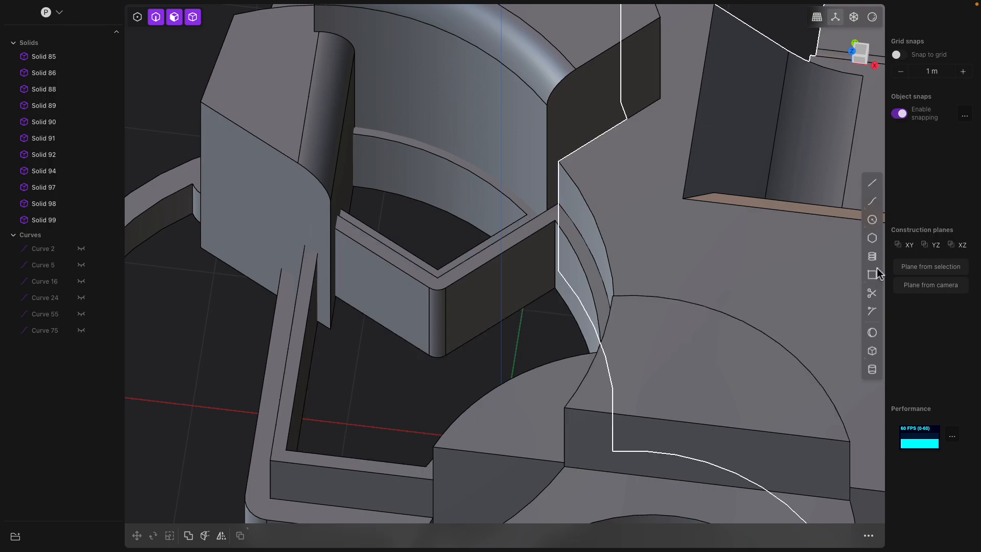
left_click(872, 351)
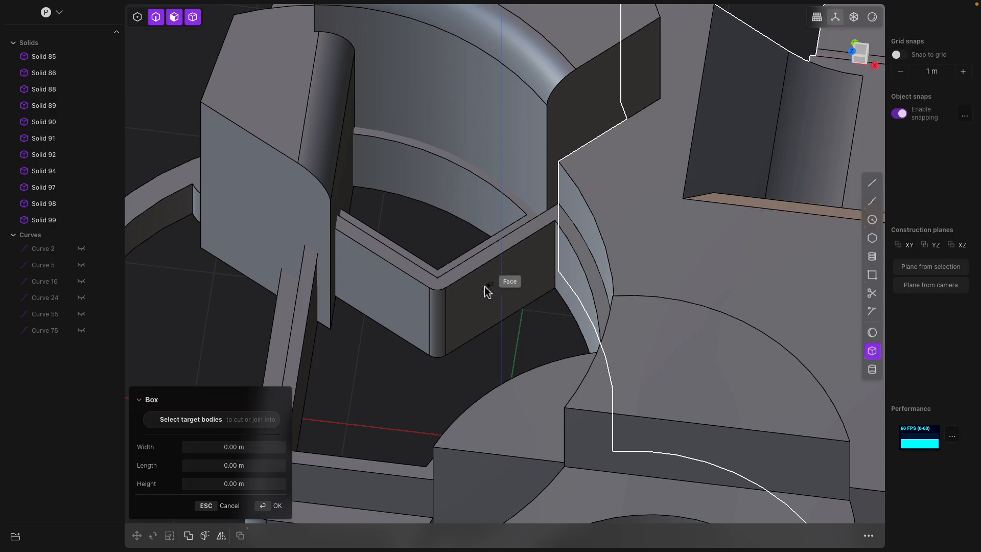
left_click(531, 327)
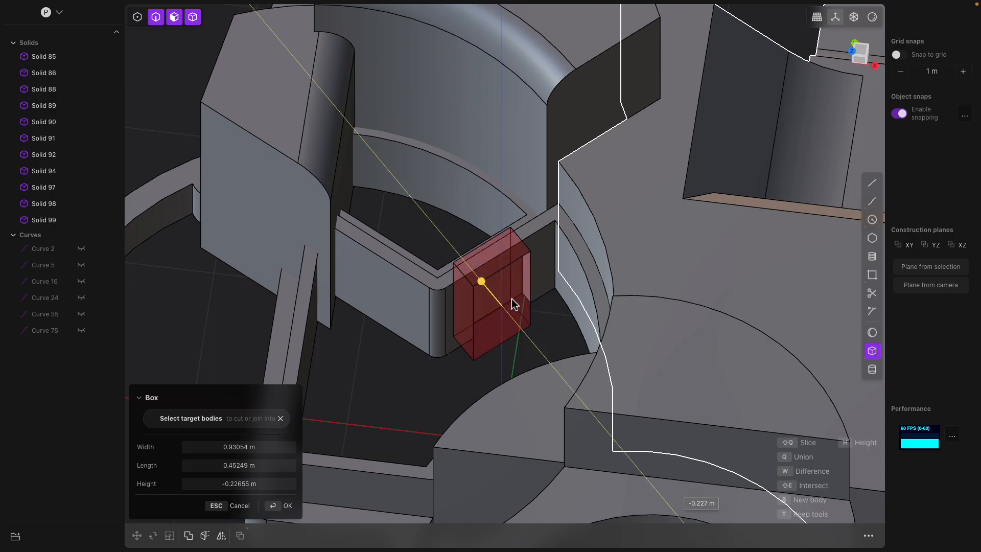
left_click(545, 319)
middle_click_drag(547, 322, 697, 259)
Step: Cut a narrower box opening about 0.53 m by 0.17 m through the inner wall behind the first opening
left_click(528, 293)
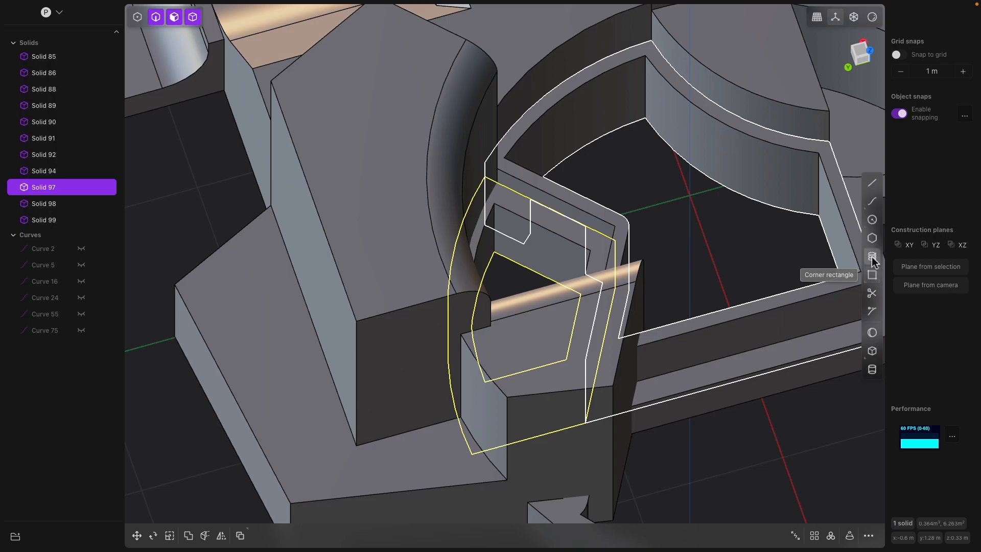
left_click(872, 352)
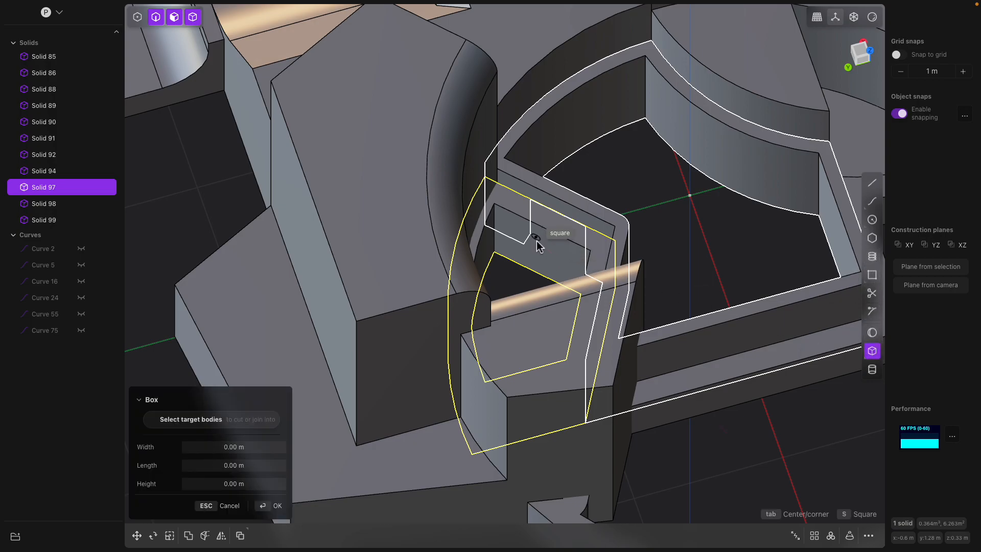
left_click(560, 290)
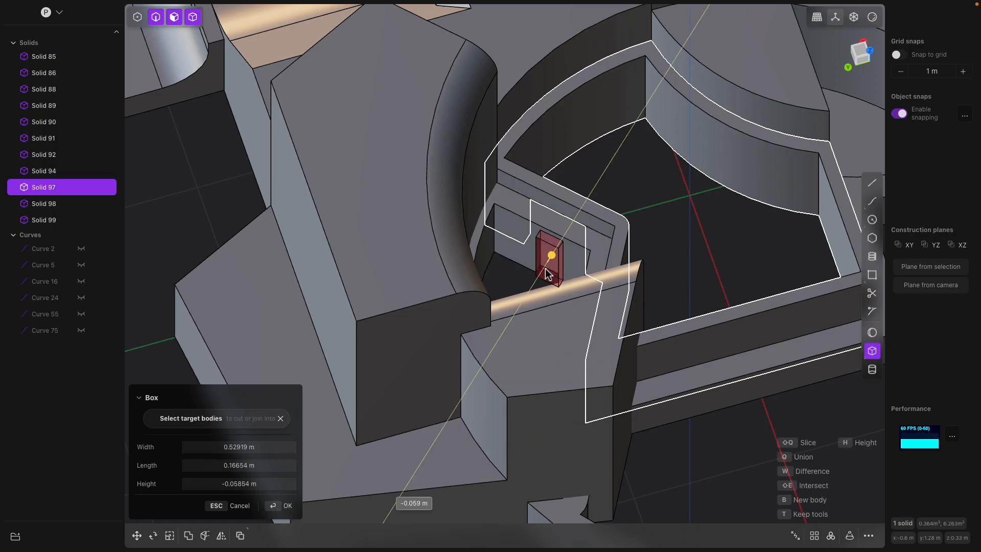
left_click(645, 221)
middle_click_drag(650, 214, 449, 193)
key("Escape")
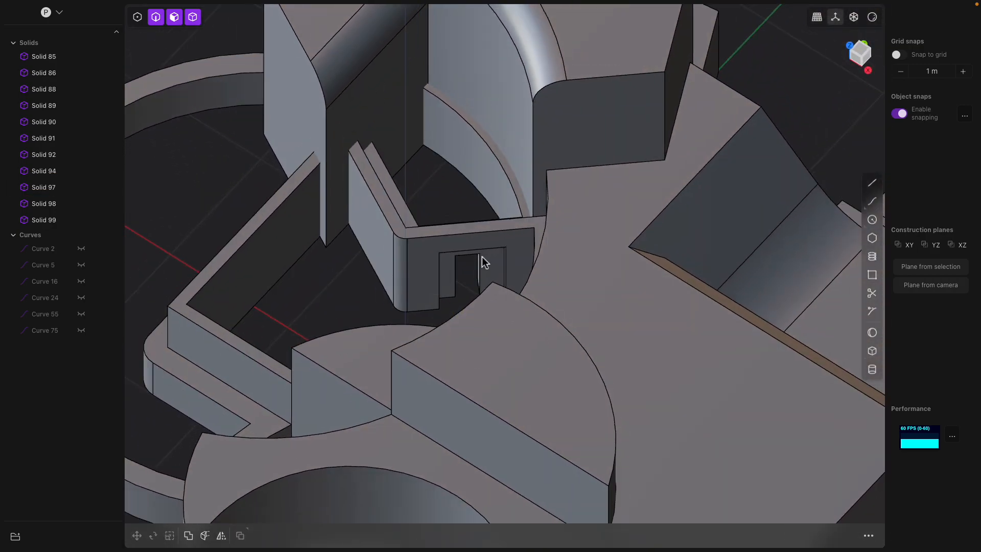
Step: Offset the side face of the narrow opening in the inner wall to resize the opening
left_click(483, 262)
scroll(486, 262, "up", 5)
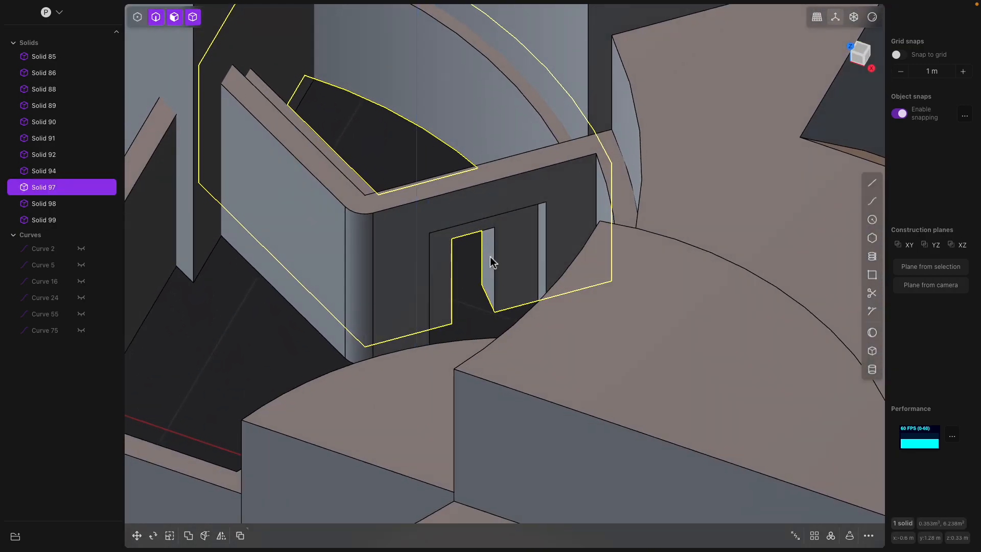
left_click(491, 262)
key("o")
left_click_drag(454, 267, 493, 260)
middle_click_drag(494, 261, 427, 228)
key("Return")
middle_click_drag(432, 140, 441, 153)
left_click(420, 234)
Step: Offset the flat side face of the raised half-round block slightly outward over the ring-shaped block
middle_click_drag(440, 188, 544, 214)
scroll(562, 261, "down", 3)
middle_click_drag(561, 261, 617, 247)
left_click(706, 189)
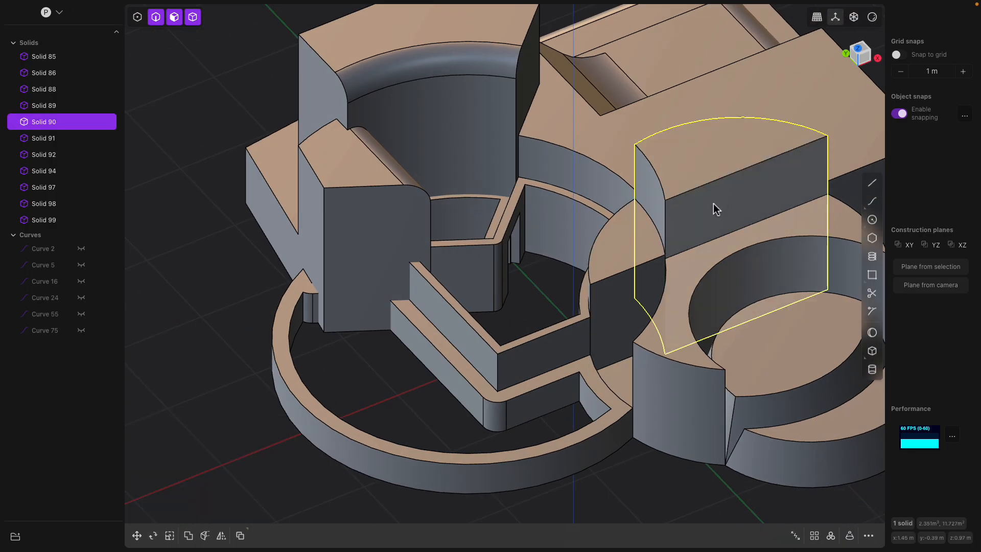
middle_click_drag(714, 204, 598, 179, "shift")
left_click(603, 178)
left_click_drag(627, 198, 635, 207)
right_click(744, 169)
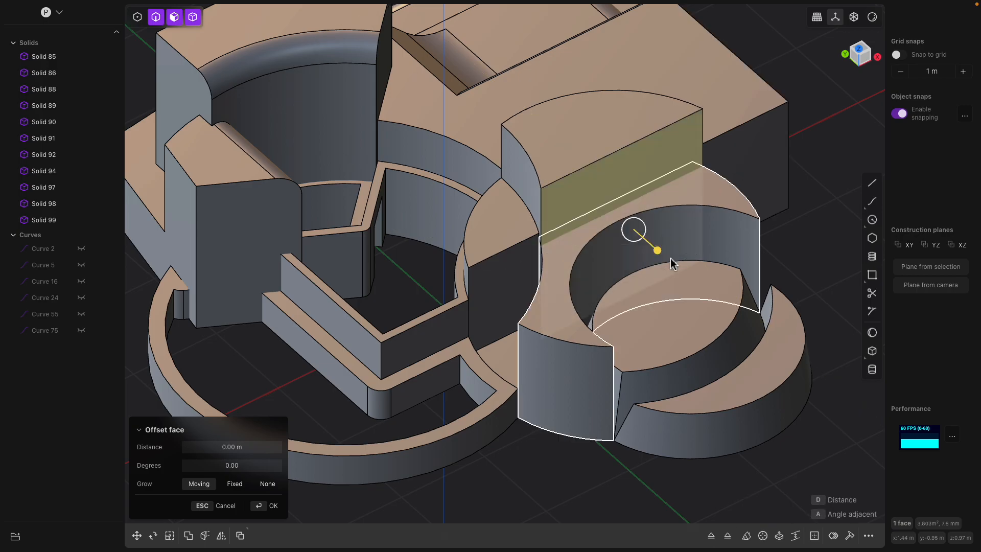
Step: Offset the curved inner wall of the ring-shaped block by about 0.15 m to widen its bore
left_click(619, 264)
left_click(619, 261)
left_click_drag(621, 259, 634, 275)
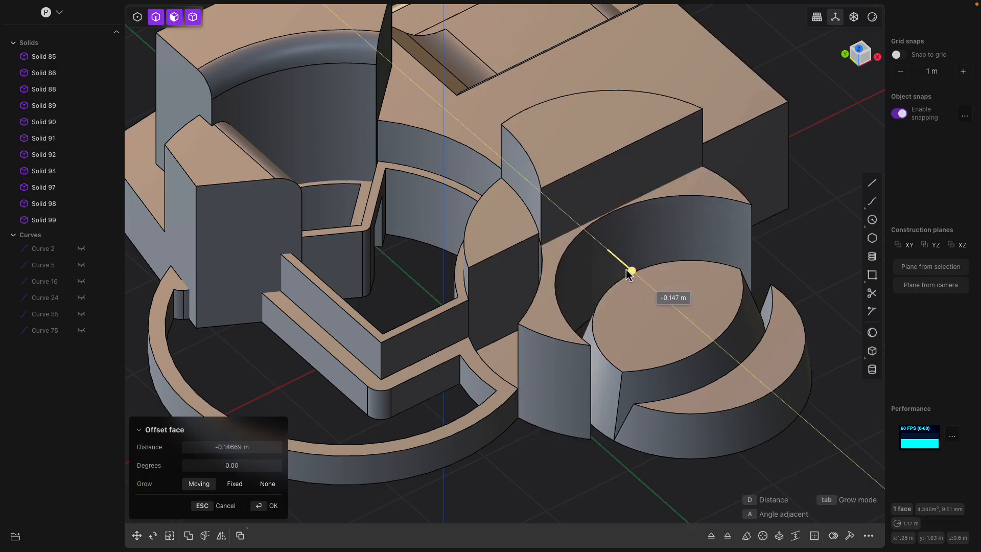
right_click(749, 173)
Step: Unite the raised half-round block with the lower lens-shaped block beside it using Boolean Union
left_click(726, 191)
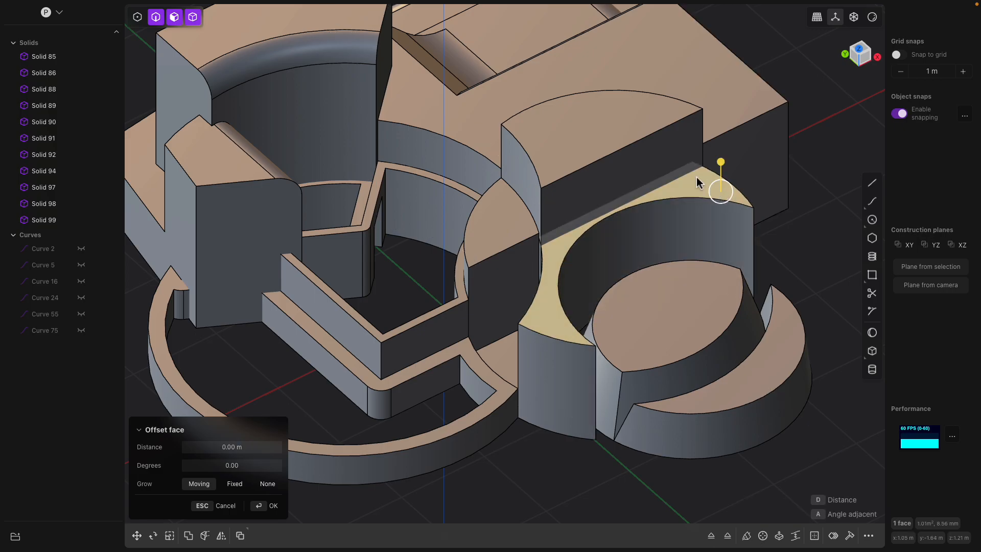
left_click(659, 143, "shift")
key("shift+b")
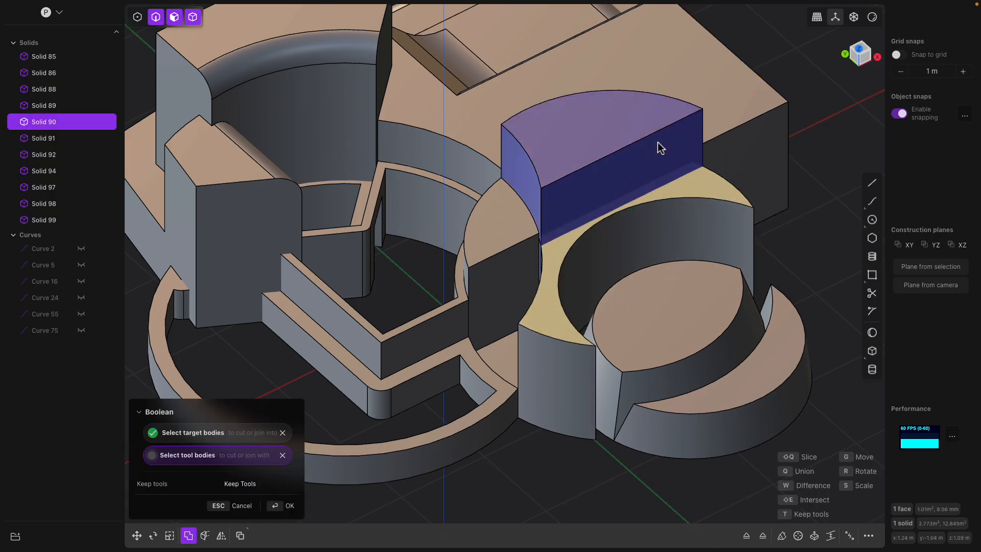
left_click(698, 180)
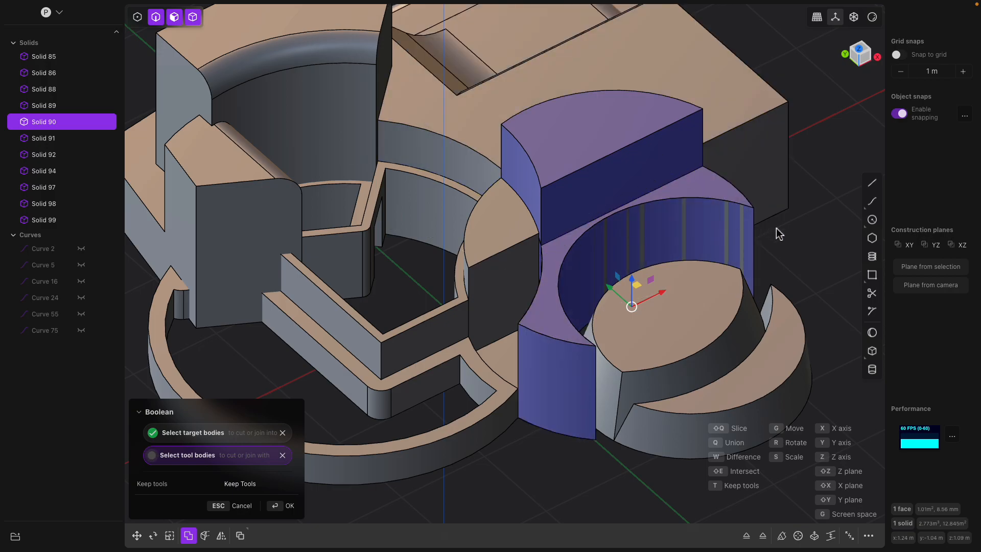
left_click(495, 221)
middle_click_drag(496, 221, 551, 222)
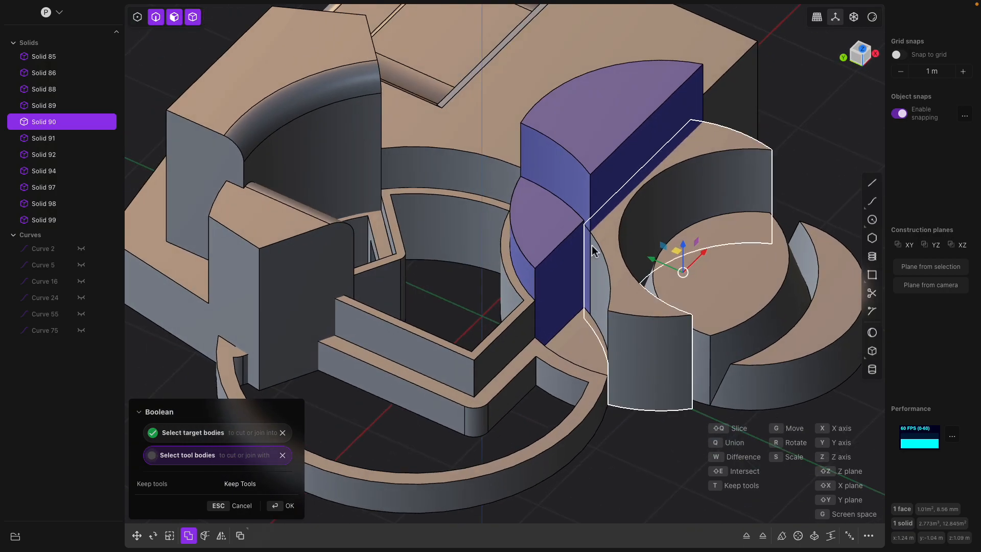
left_click(565, 238)
left_click(575, 252)
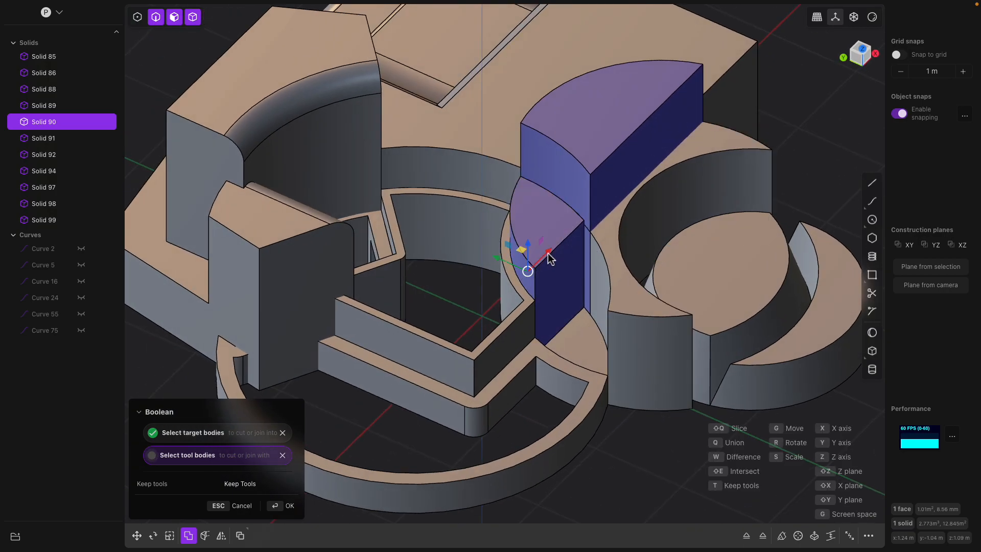
key("Return")
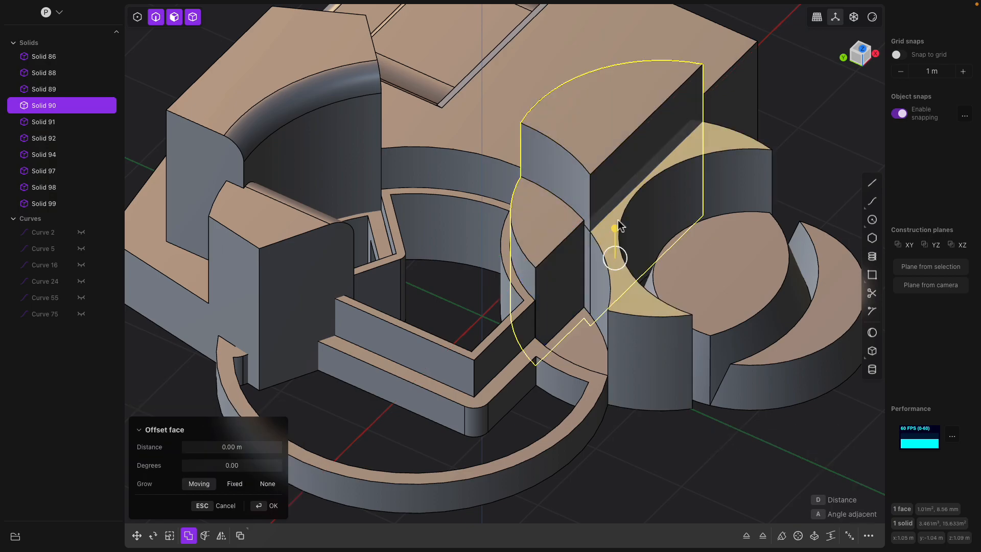
left_click(604, 193)
left_click(551, 232, "shift")
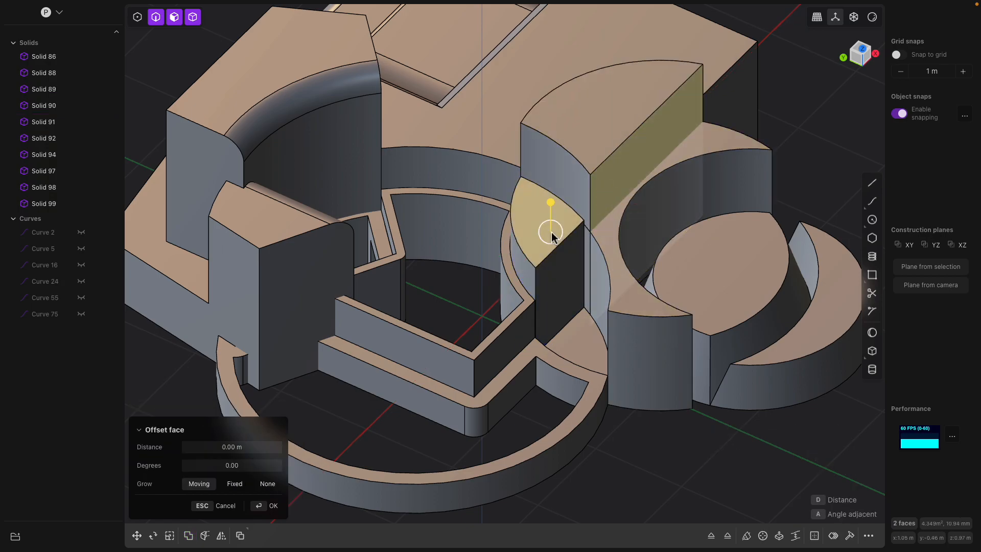
left_click(786, 118)
scroll(777, 147, "down", 3)
left_click(654, 149)
left_click(597, 194)
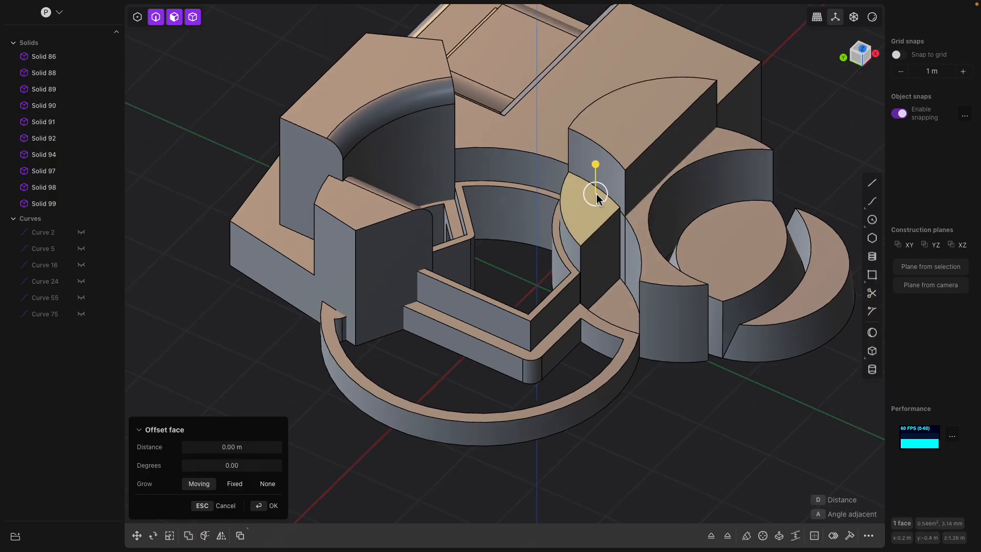
Step: Unite the tall polygonal block with the large thin ring-shaped wall using Boolean Union
key("q")
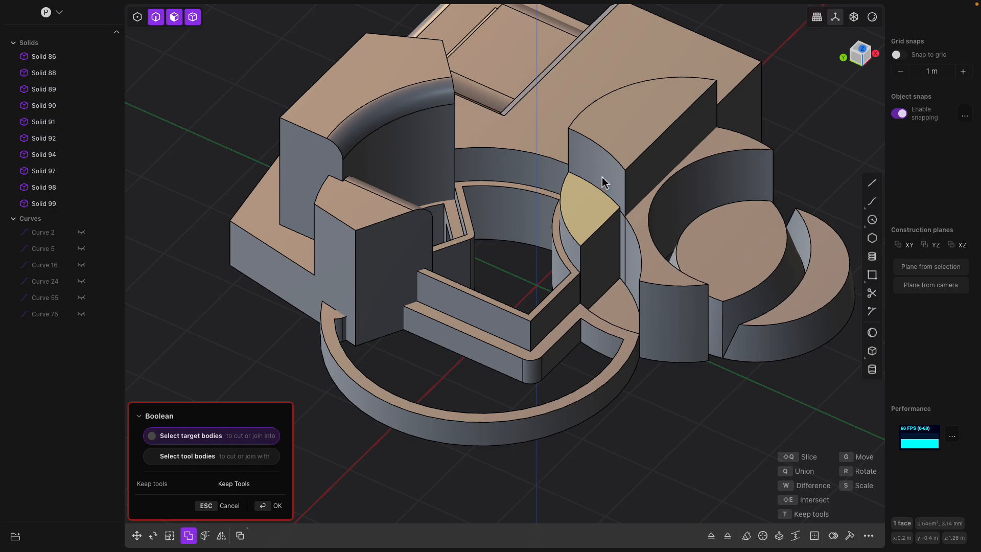
scroll(603, 184, "down", 2)
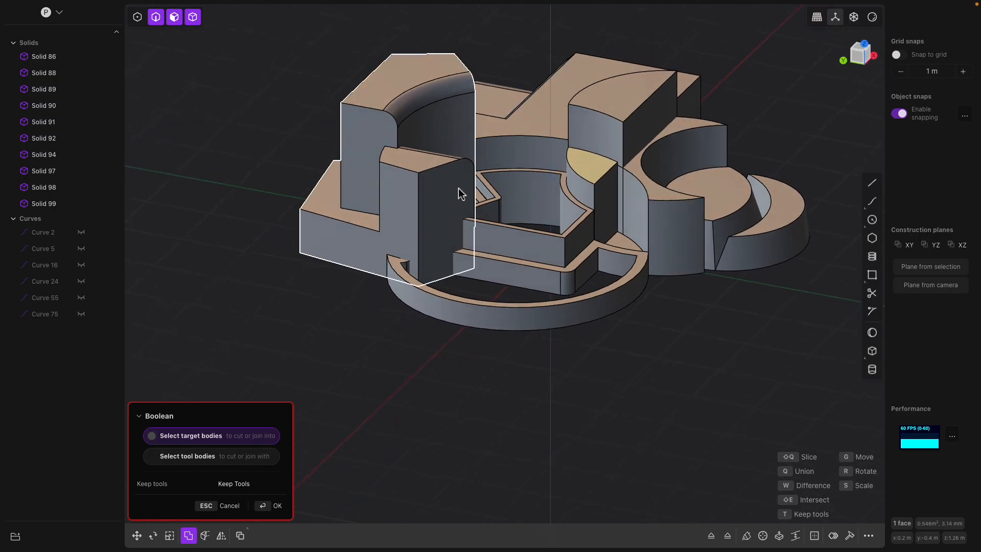
scroll(548, 276, "up", 3)
left_click(542, 357)
middle_click_drag(550, 346, 482, 304)
left_click(438, 303)
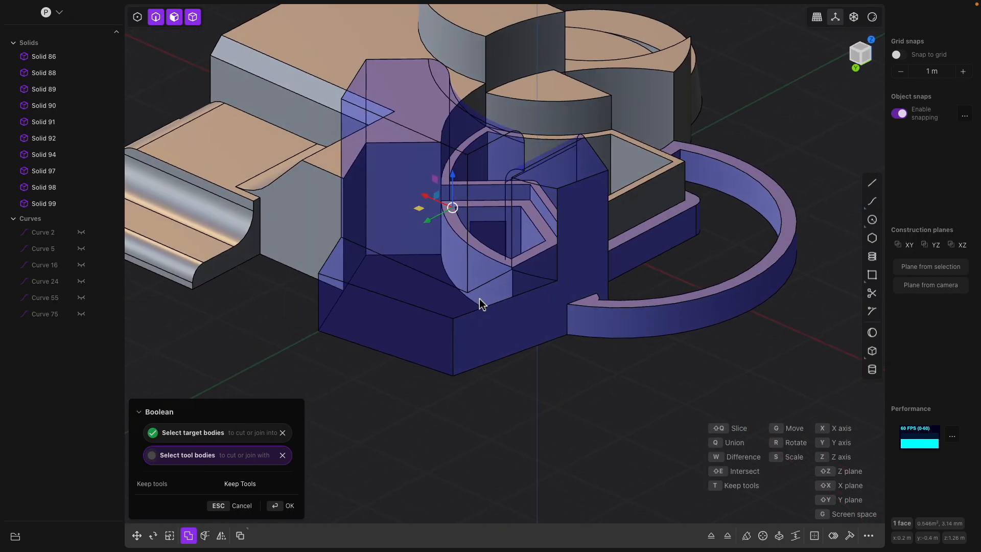
key("Return")
middle_click_drag(638, 291, 573, 326)
left_click(587, 313)
left_click_drag(573, 327, 585, 311)
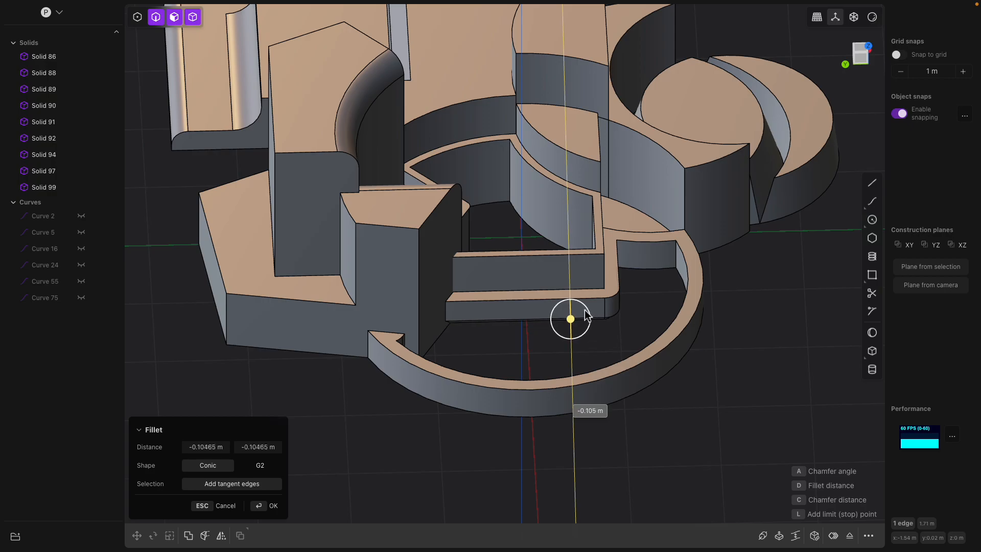
middle_click_drag(582, 307, 536, 309)
key("Escape")
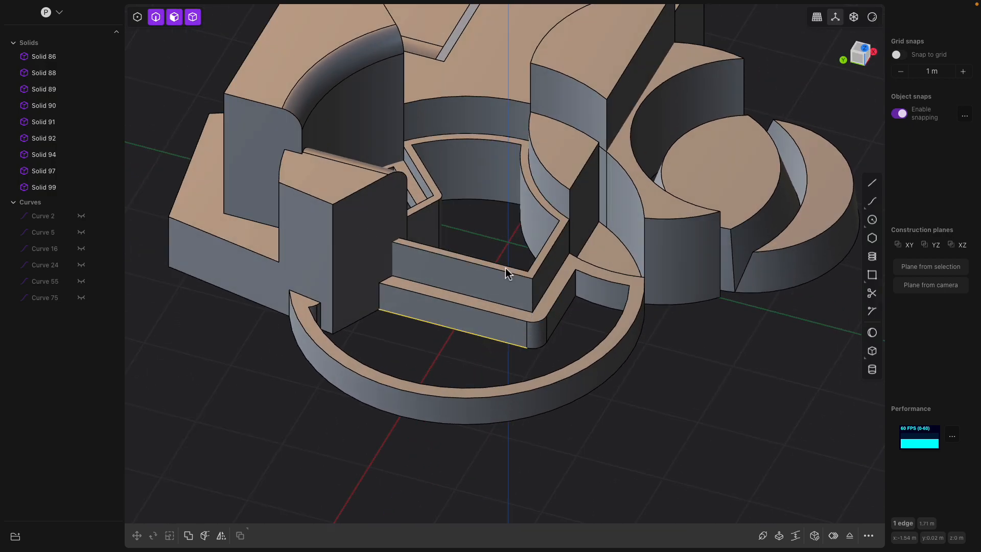
Step: Examine the united tall block, its junctions with the low walls and the neighbouring stepped block from front and back
left_click(505, 271)
scroll(437, 263, "up", 4)
left_click(372, 246)
scroll(372, 247, "up", 4)
middle_click_drag(378, 268, 320, 302)
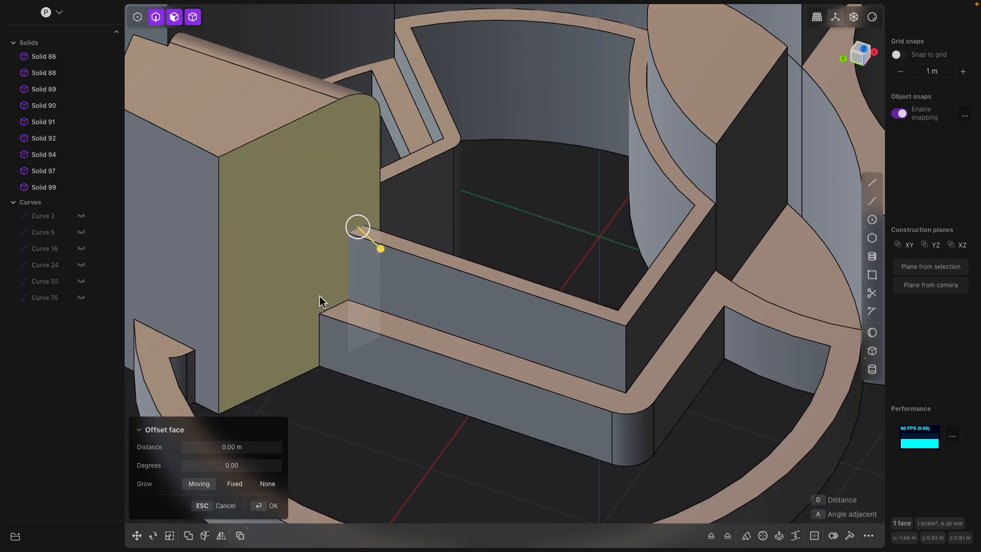
middle_click_drag(297, 213, 350, 265)
left_click(349, 261)
left_click(426, 305)
middle_click_drag(503, 273, 633, 254)
left_click(462, 283)
scroll(447, 307, "down", 3)
mouse_move(477, 290)
middle_mouse_down()
mouse_move(508, 249)
mouse_move(509, 264)
middle_mouse_up()
left_click(493, 291)
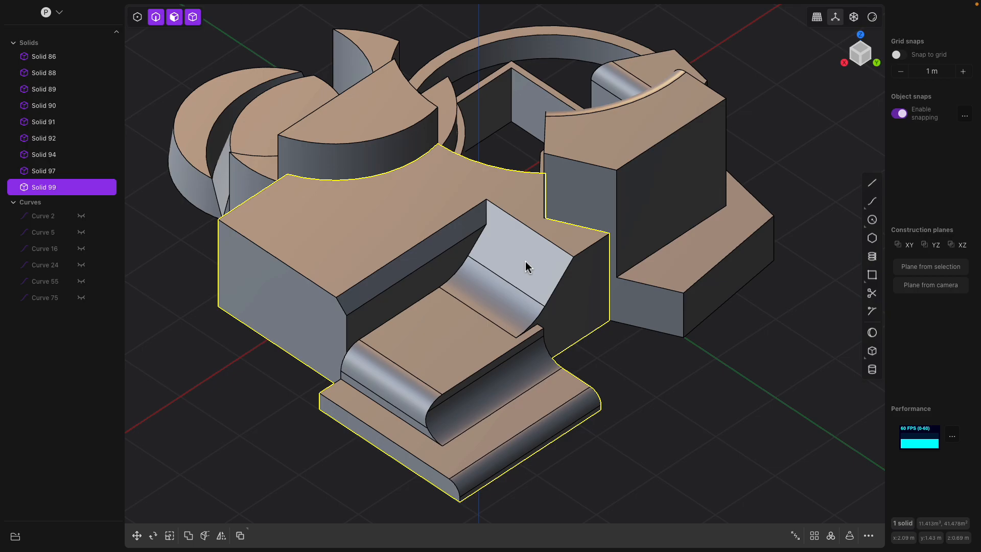
middle_click_drag(517, 271, 492, 281)
Step: Fillet the top outer edge of the tall block above its flat back face
left_click(572, 197)
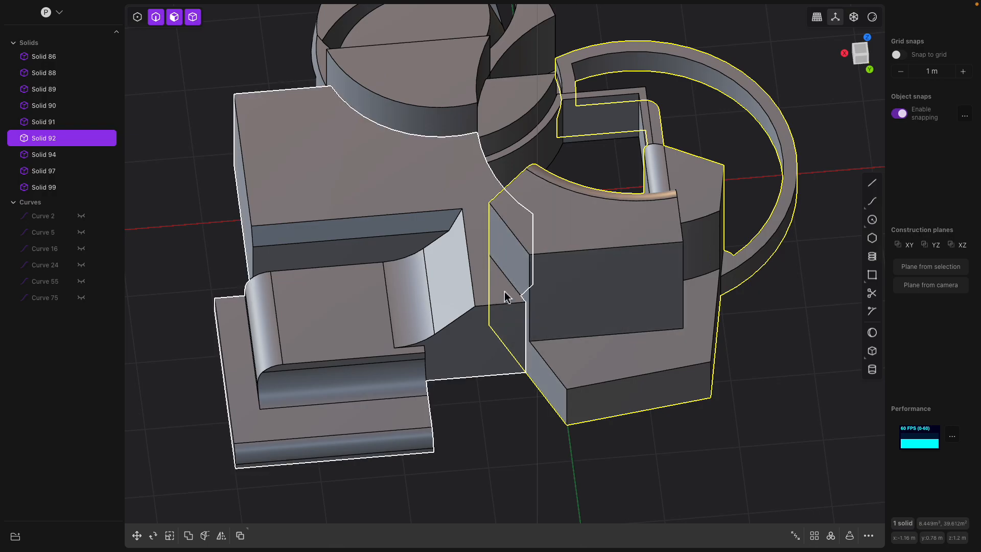
middle_click_drag(464, 263, 509, 275)
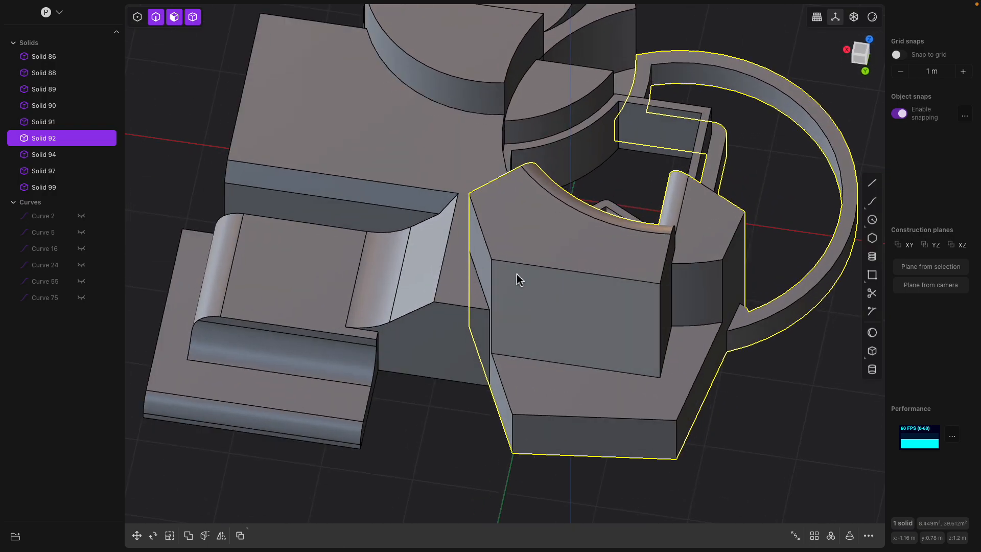
left_click(542, 265)
key("b")
left_click_drag(540, 264, 545, 295)
middle_click_drag(544, 291, 526, 299)
right_click(518, 340)
Step: Chamfer the edge where the tall block's flat back face meets the lower base by about 0.33 m
left_click(518, 343)
key("b")
left_click_drag(517, 342, 524, 342)
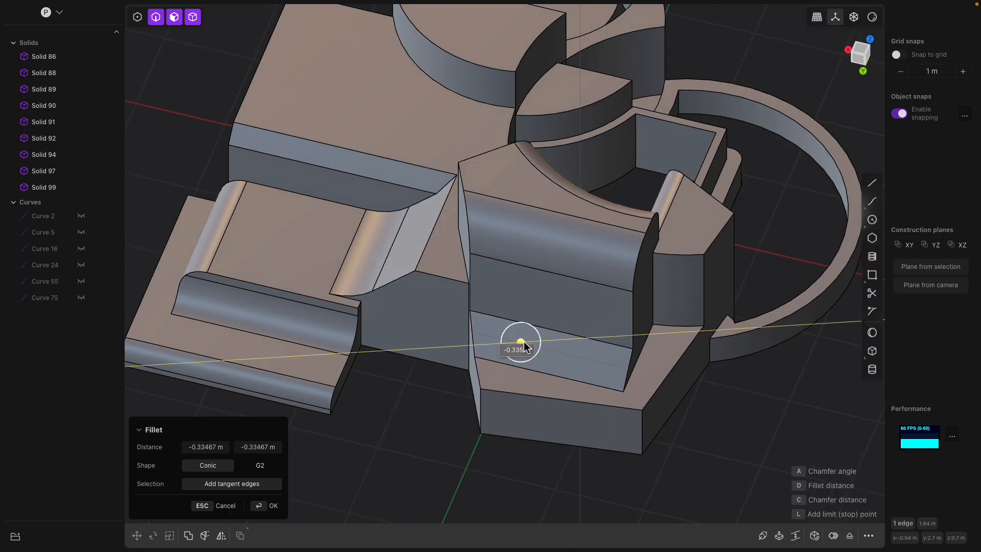
right_click(602, 339)
middle_click_drag(603, 338, 644, 250)
left_click(548, 326)
key("space")
left_click(644, 250)
mouse_move(498, 273)
middle_mouse_down()
mouse_move(550, 257)
mouse_move(511, 277)
middle_mouse_up()
left_click(511, 277)
key("e")
key("space")
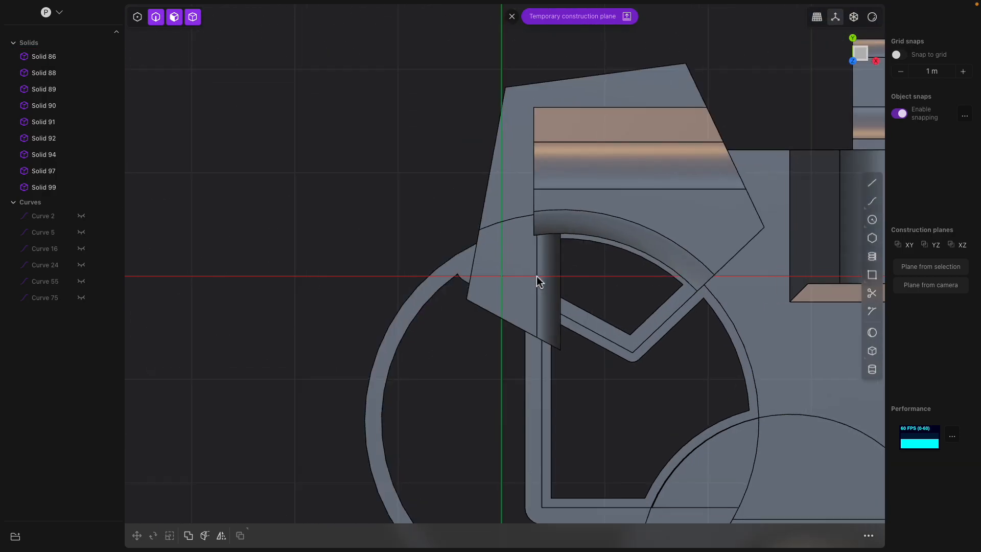
scroll(534, 275, "up", 3)
left_click(487, 261)
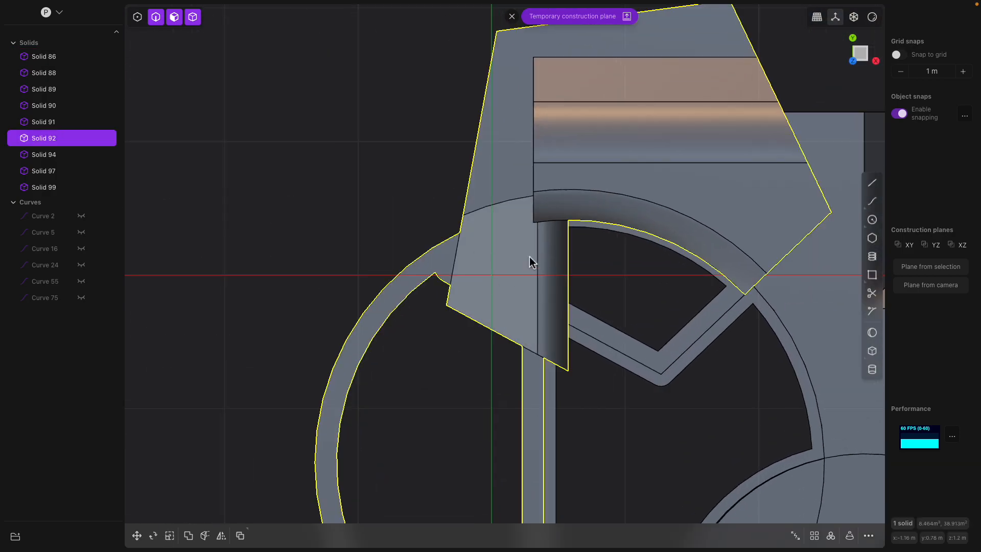
middle_click_drag(511, 307, 563, 241)
left_click(526, 333)
key("e")
middle_click_drag(523, 325, 564, 330)
key("Escape")
Step: Set a temporary construction plane on the lower block's L-shaped side face and draw a circle of about 0.41 m radius near its top
left_click(565, 352)
left_click(554, 334)
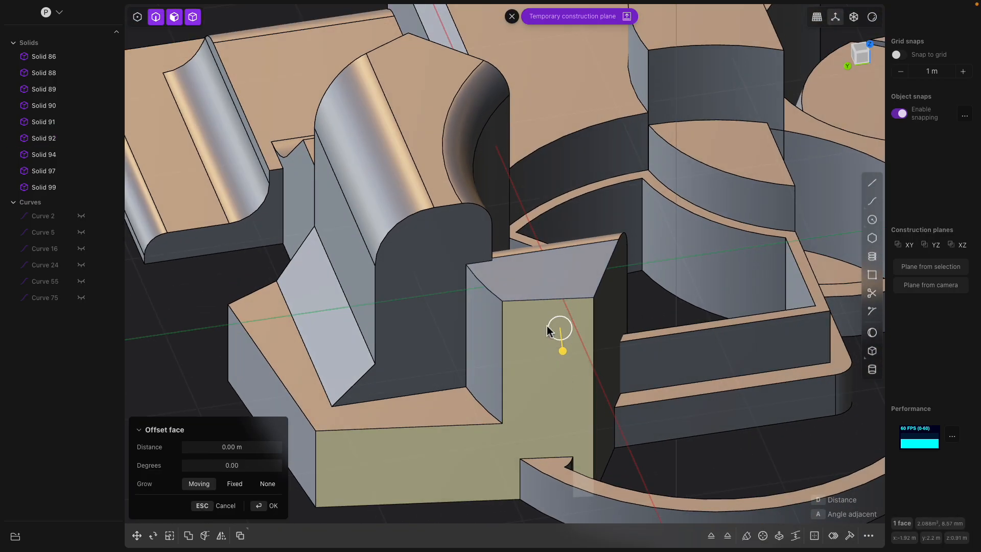
key("space")
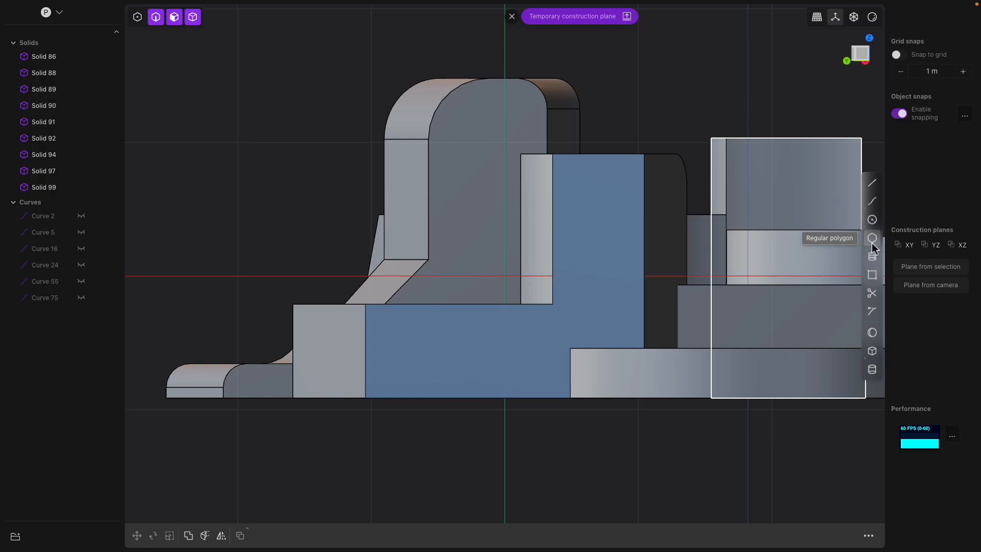
left_click(613, 189)
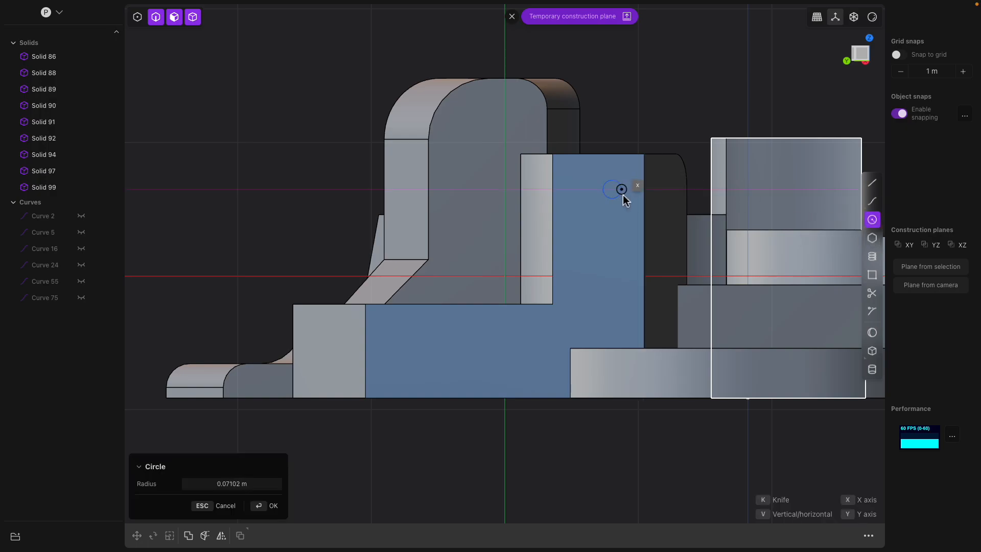
left_click(669, 225)
Step: Extrude the circle's overlap with the side face outward as a protrusion joined to the block
middle_click_drag(650, 219, 628, 208)
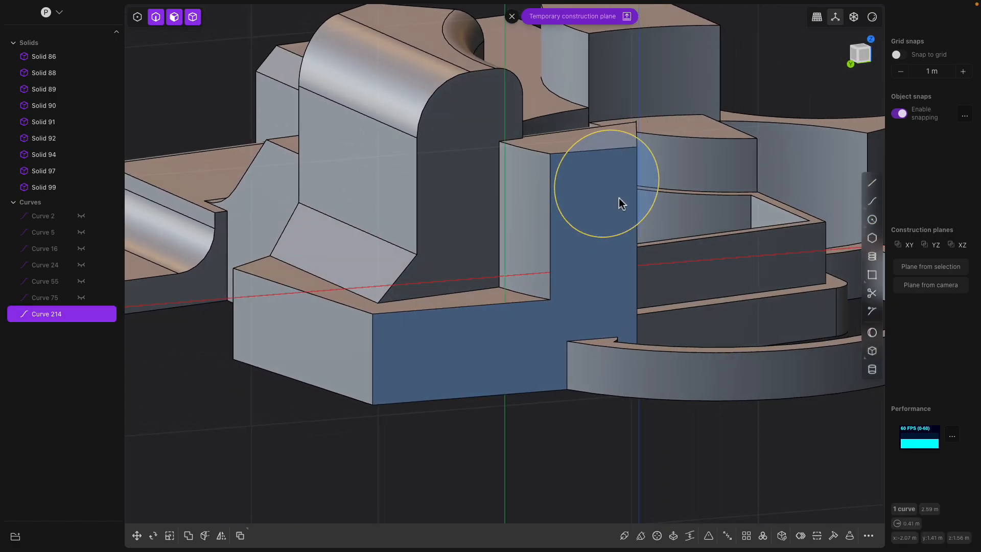
key("x")
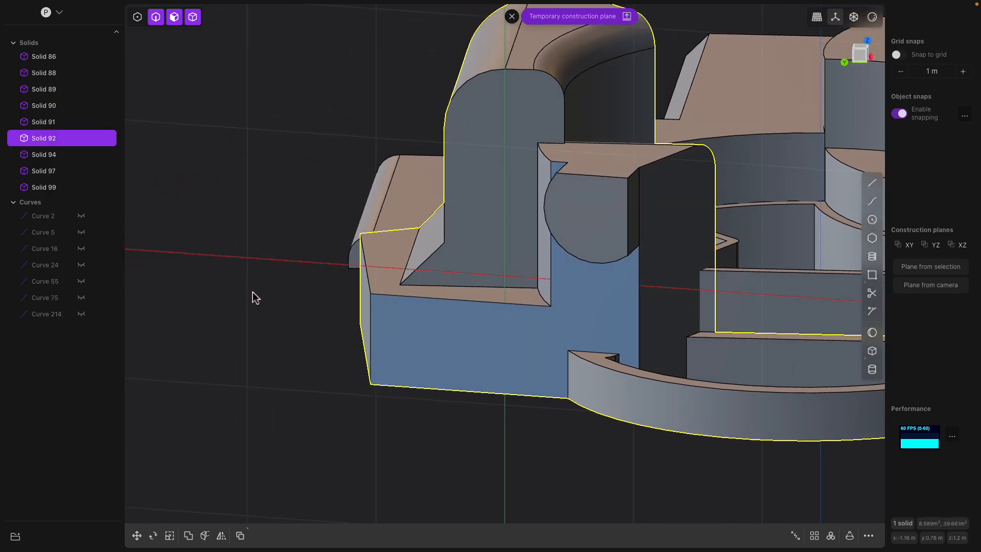
middle_click_drag(254, 296, 504, 248)
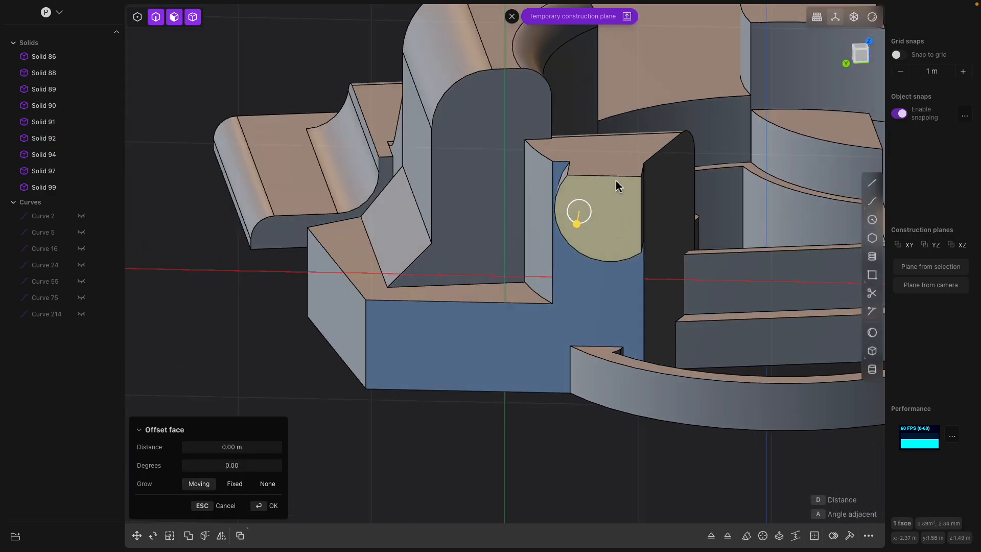
Step: Fillet the top outer edge of the new protrusion
left_click(611, 176)
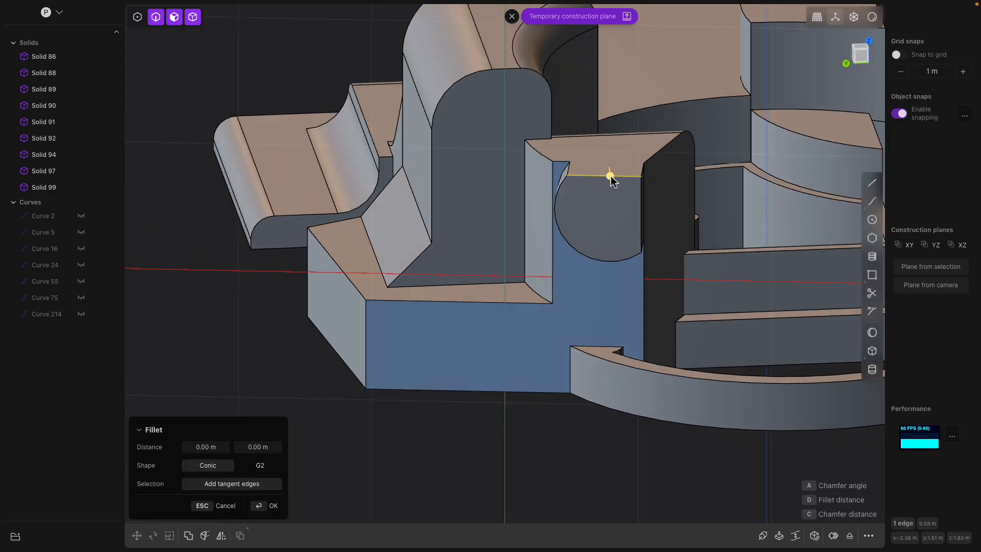
left_click_drag(612, 179, 620, 183)
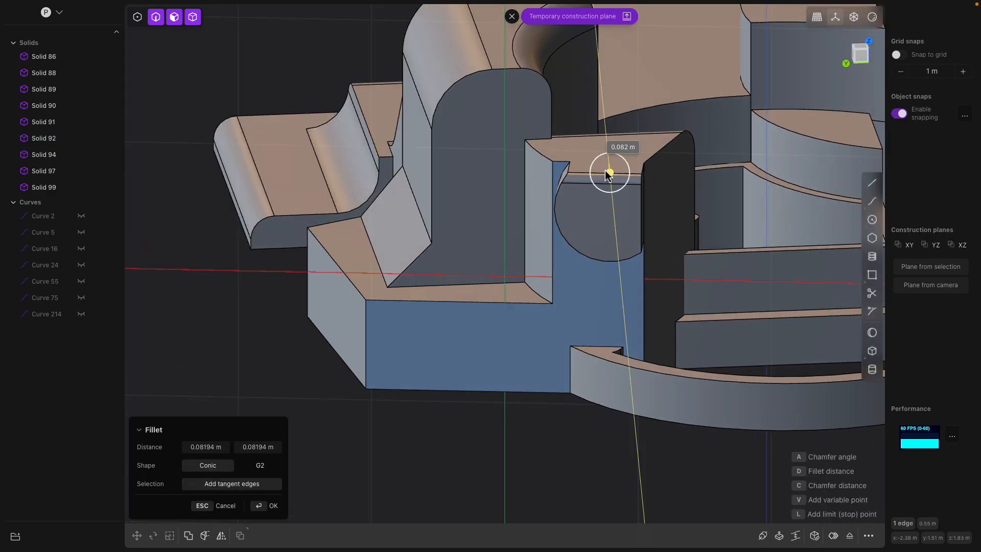
middle_click_drag(605, 174, 523, 223)
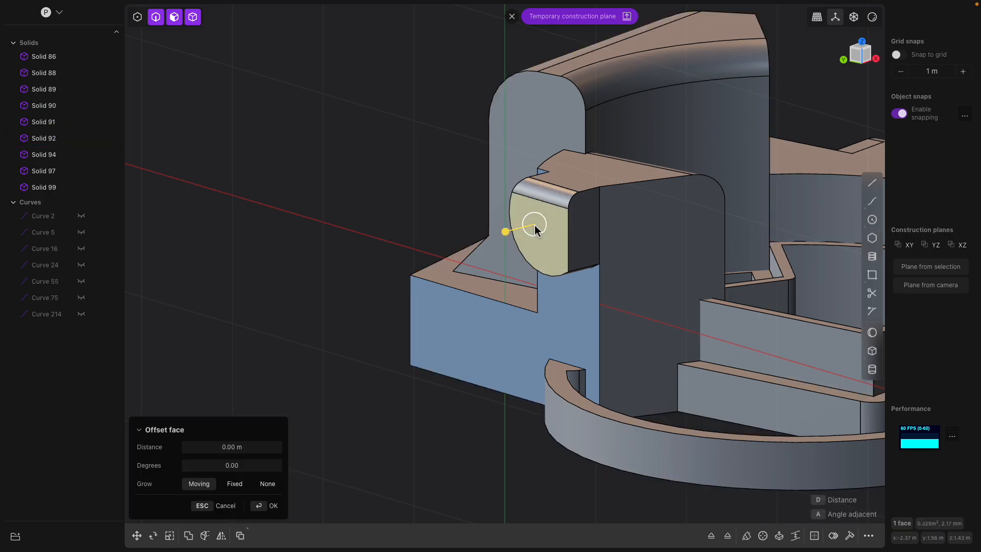
Step: Offset the outline of the protrusion's end face inward by about 0.04 m to split off an inner face
middle_click_drag(535, 225, 584, 274)
key("o")
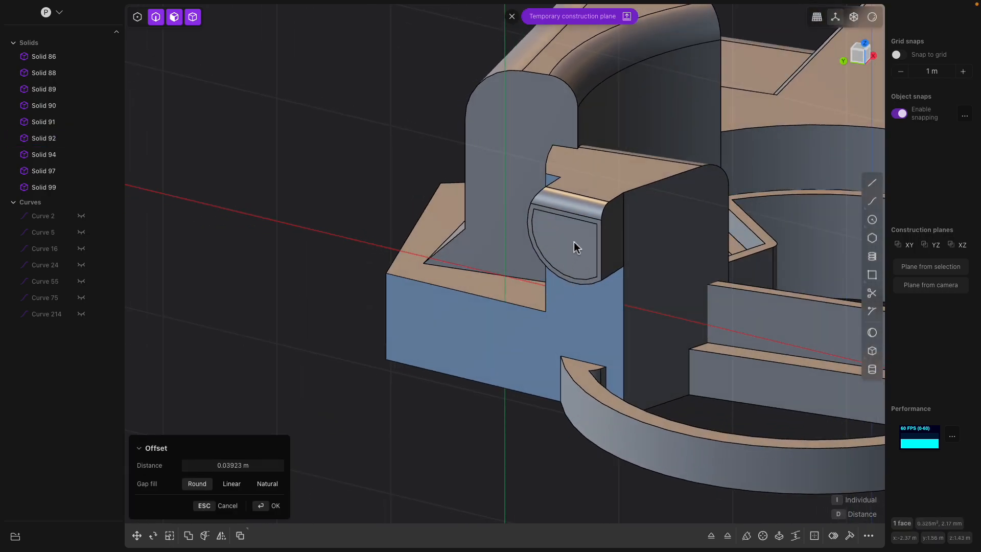
left_click(573, 247)
Step: Offset the protrusion's inner end face about 3.9 m inward, cutting a channel through the block and the tall curved wall
left_click_drag(537, 260, 747, 167)
middle_click_drag(536, 223, 493, 259)
scroll(538, 210, "down", 2)
middle_click_drag(598, 225, 550, 238)
left_click_drag(446, 265, 640, 163)
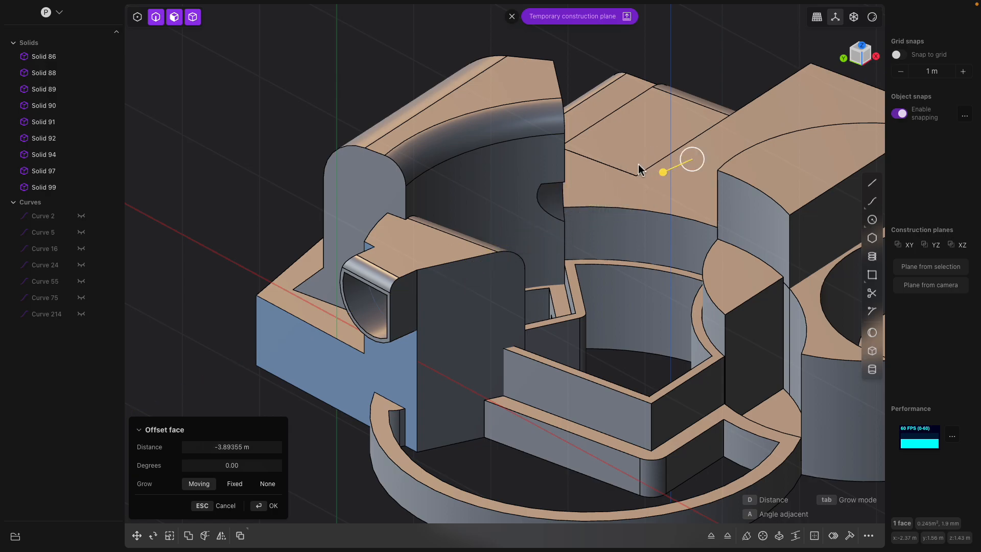
middle_click_drag(640, 164, 585, 174)
key("Return")
middle_click_drag(491, 196, 628, 228)
left_click(632, 216)
left_click(632, 229)
key("b")
left_click_drag(632, 229, 625, 231)
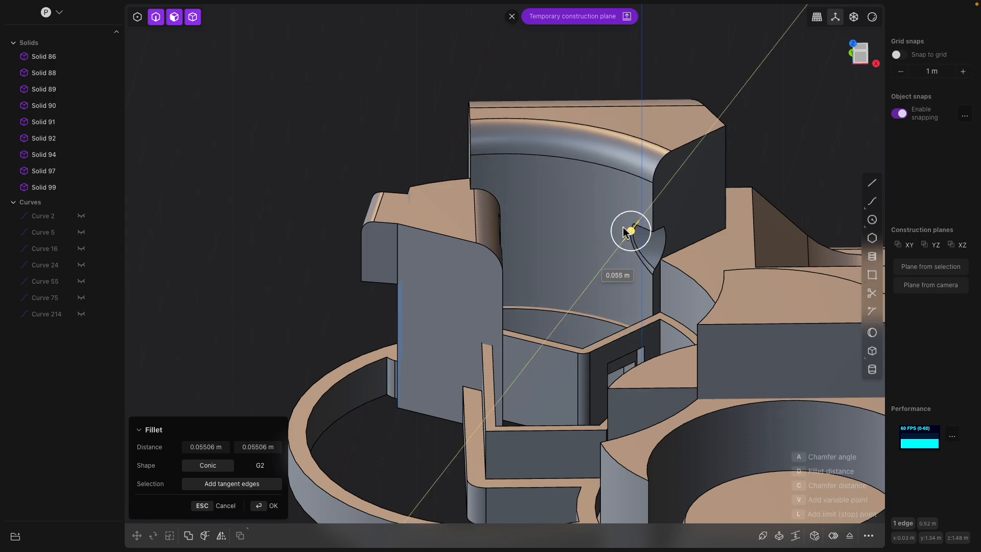
scroll(661, 237, "up", 2)
key("Escape")
scroll(660, 251, "up", 3)
middle_click_drag(659, 251, 645, 208)
left_click(662, 239, "shift")
key("b")
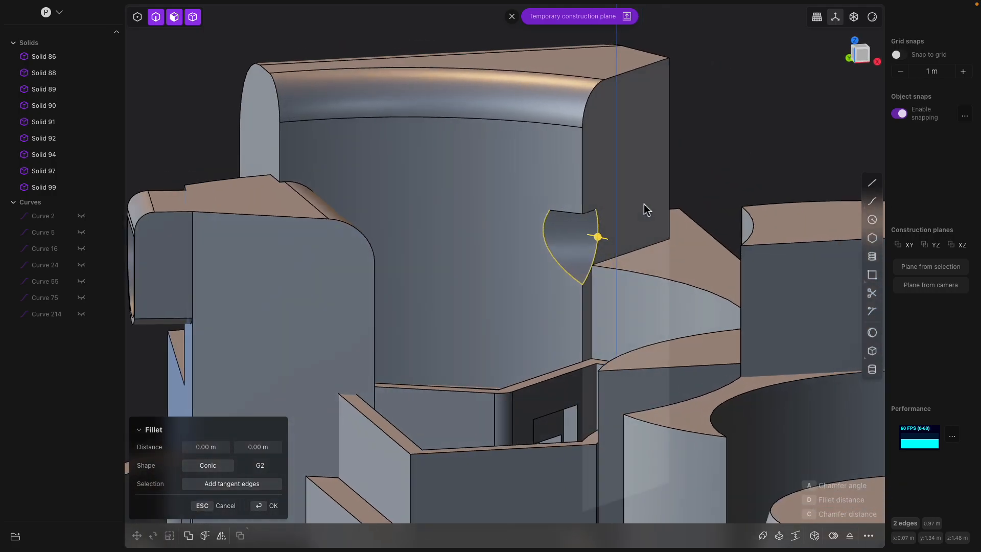
scroll(642, 210, "up", 2)
key("Escape")
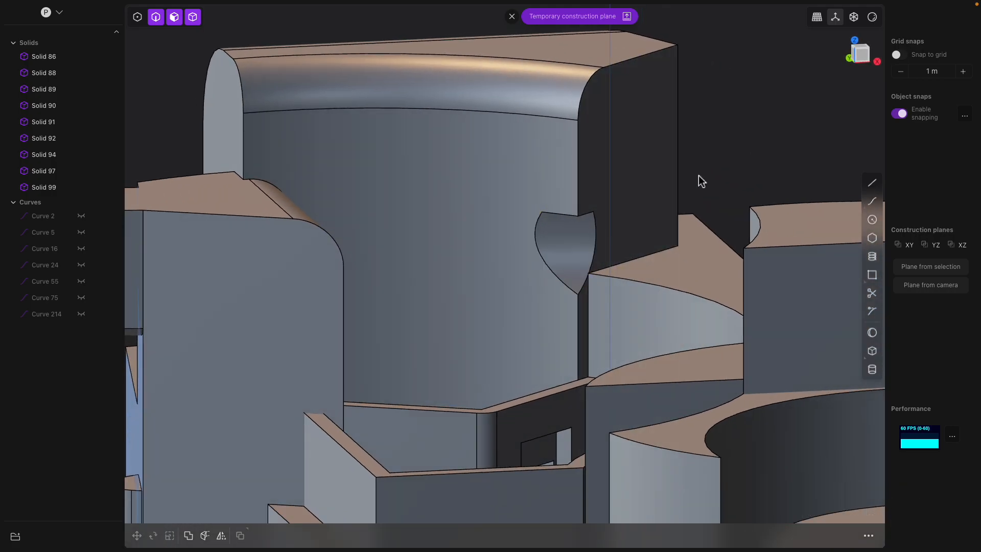
left_click(597, 227)
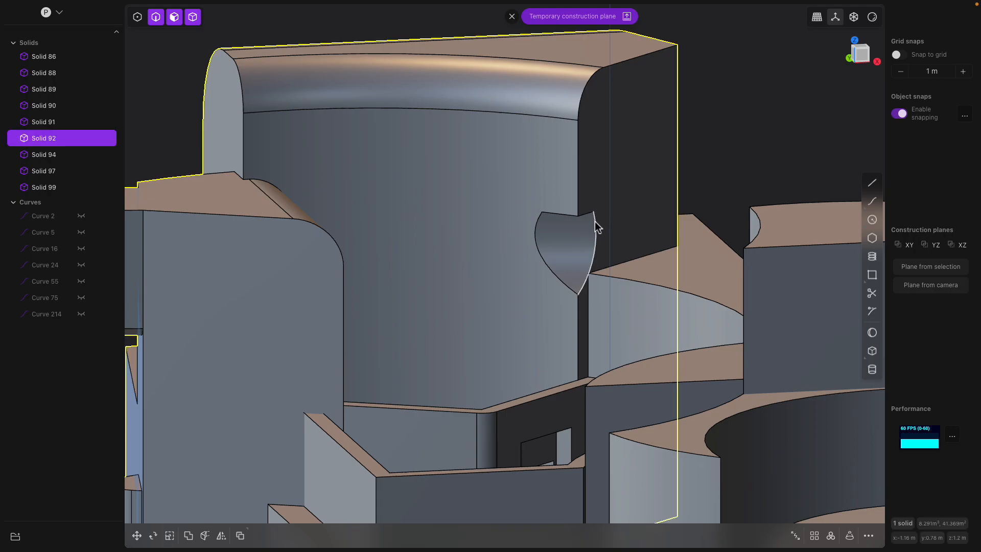
Step: Chamfer the four rim edges of the channel opening in the tall curved wall by about 0.057 m
left_click(596, 224)
key("b")
middle_click_drag(596, 223, 574, 221)
left_click(532, 233)
left_click(548, 225)
left_click(571, 212)
left_click_drag(571, 212, 571, 206)
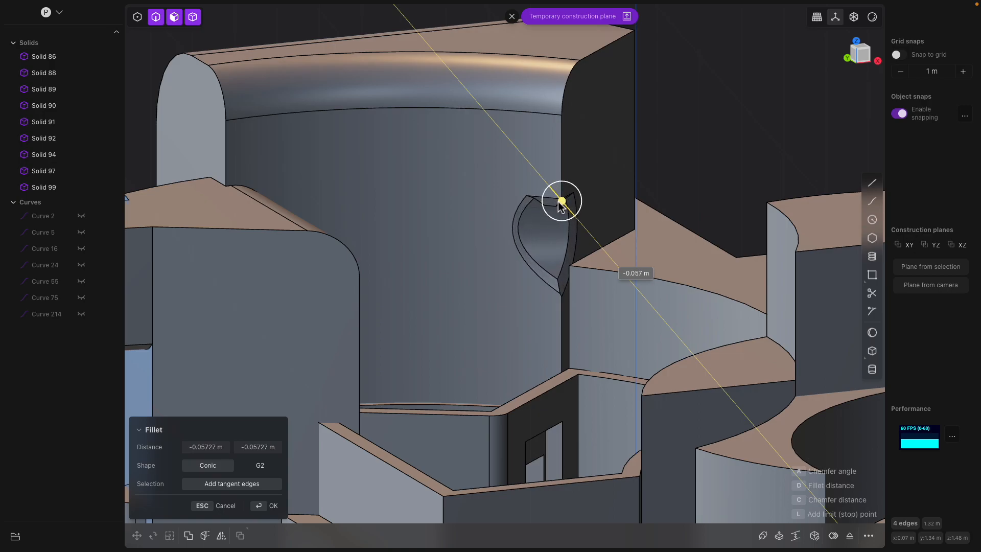
right_click(671, 152)
middle_click_drag(671, 152, 623, 165)
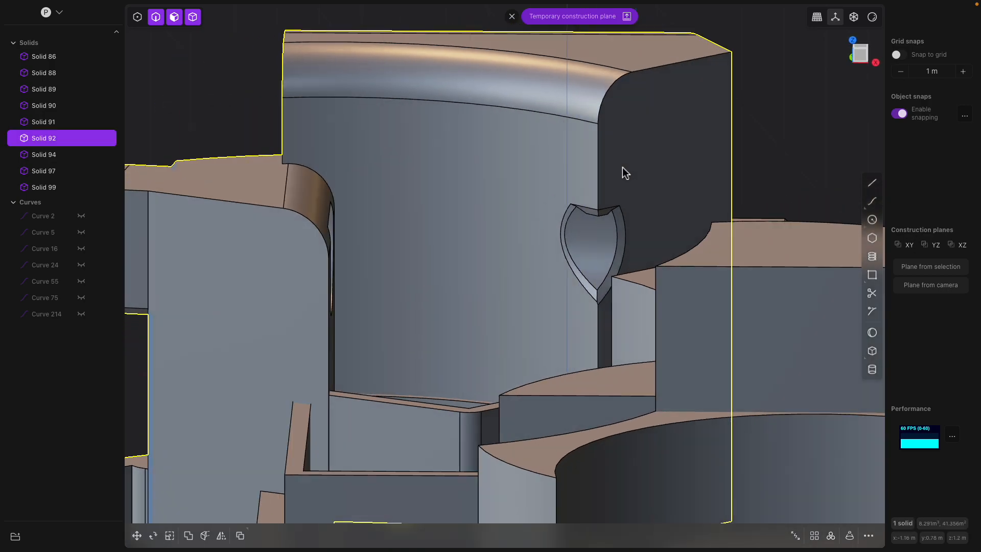
left_click(599, 238)
middle_click_drag(599, 237, 644, 251)
mouse_move(547, 225)
left_mouse_down()
mouse_move(528, 208)
mouse_move(544, 223)
left_mouse_up()
middle_click_drag(561, 225, 501, 162)
middle_click_drag(547, 206, 446, 203)
key("Escape")
Step: Draw a rectangle about 0.6 m square on the tall wall's end face, overlapping its outer edge
key("KP_1")
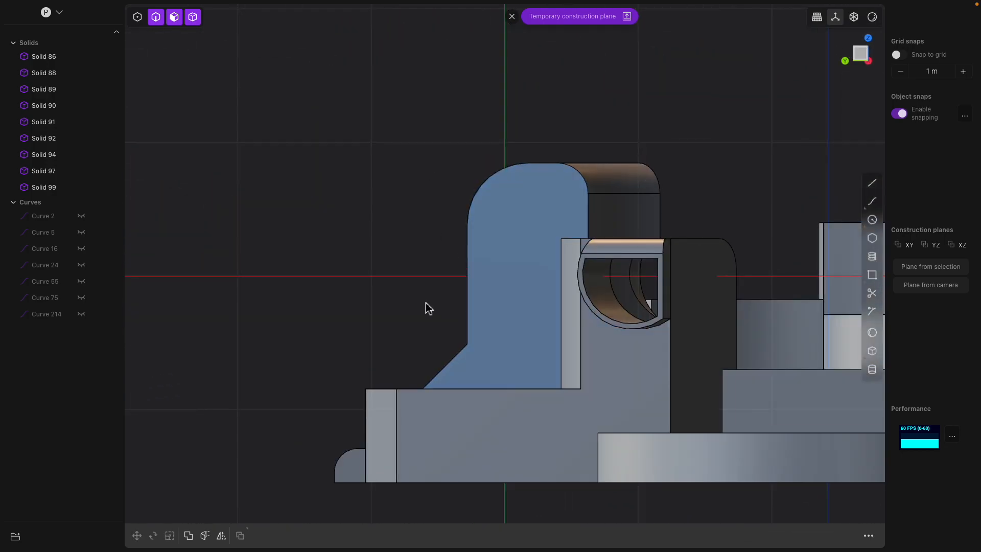
left_click(874, 275)
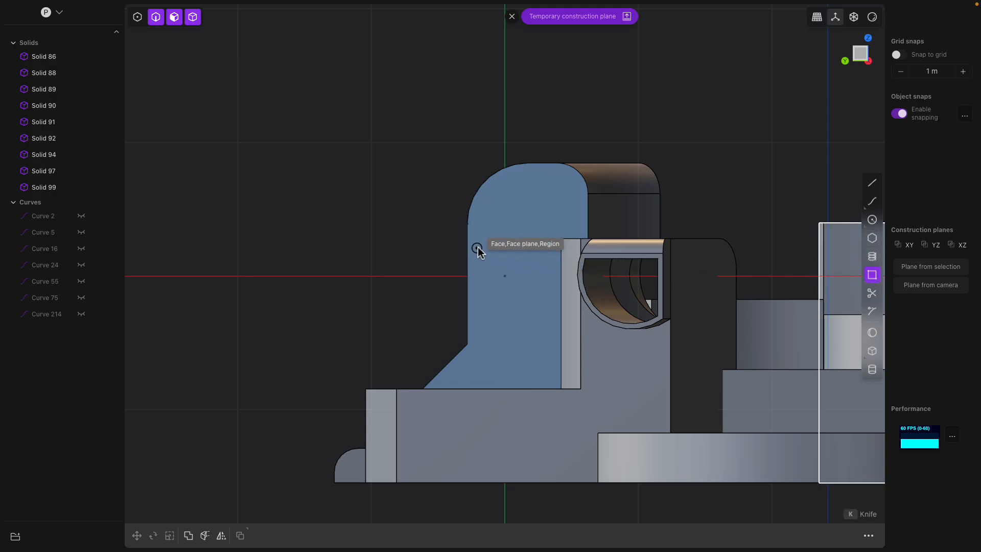
left_click(490, 239)
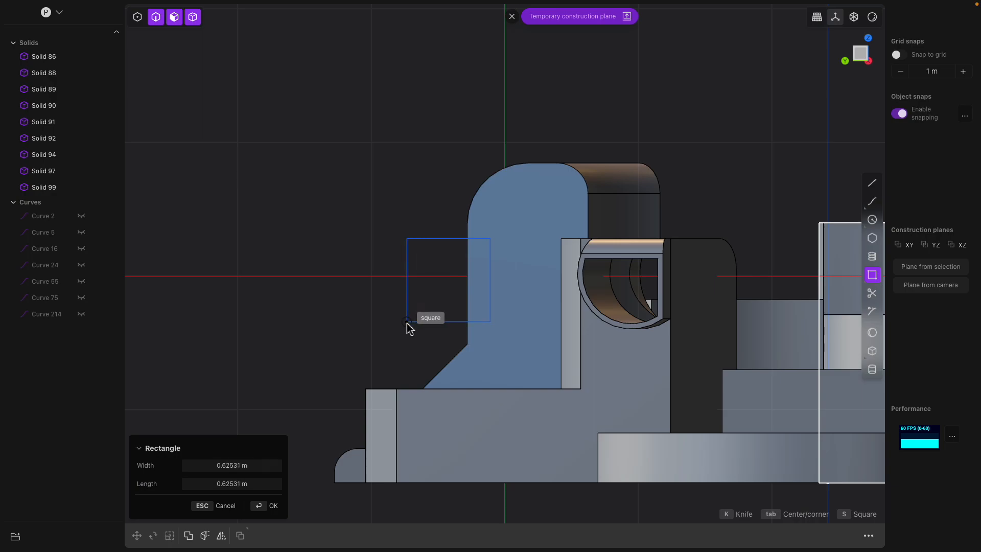
left_click(404, 317)
middle_click_drag(381, 272, 398, 256)
key("Return")
Step: Extrude the rectangle about 3.86 m as a cut along the tall wall, forming a side slot, and hide its curve
left_click(482, 285)
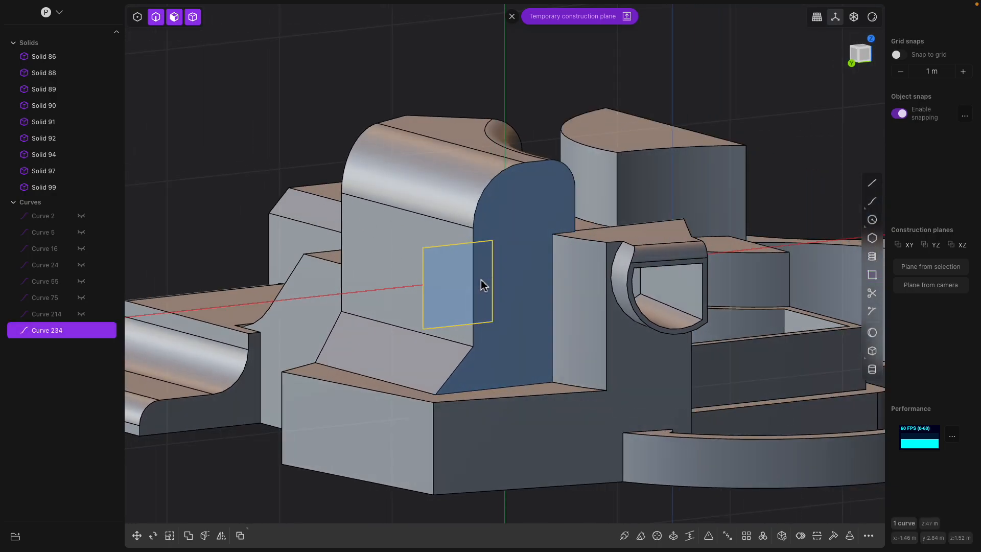
key("e")
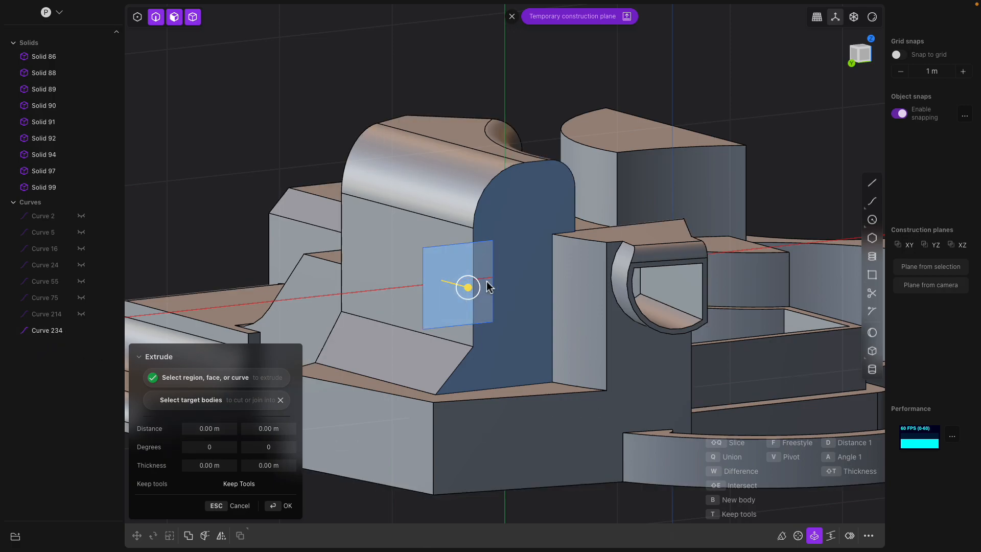
left_click_drag(486, 278, 274, 160)
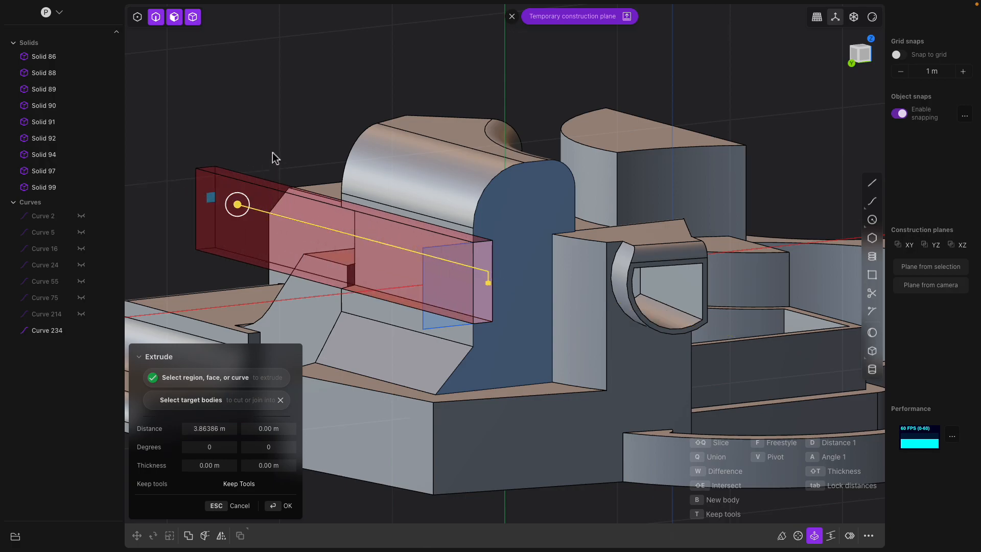
left_click(266, 142)
left_click(81, 330)
Step: Try to fillet the long upper inner edge of the new side slot
middle_click_drag(266, 317, 567, 305)
left_click(452, 284)
middle_click_drag(380, 260, 440, 219)
scroll(430, 269, "up", 1)
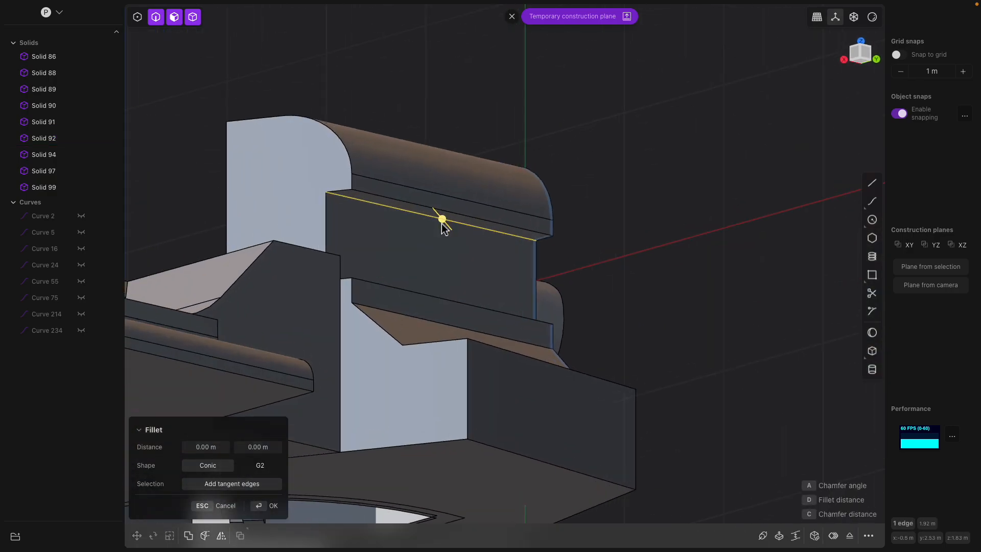
left_click(440, 220)
middle_click_drag(450, 295, 460, 330)
left_click_drag(460, 330, 442, 319)
middle_click_drag(489, 326, 639, 393)
left_click(603, 252)
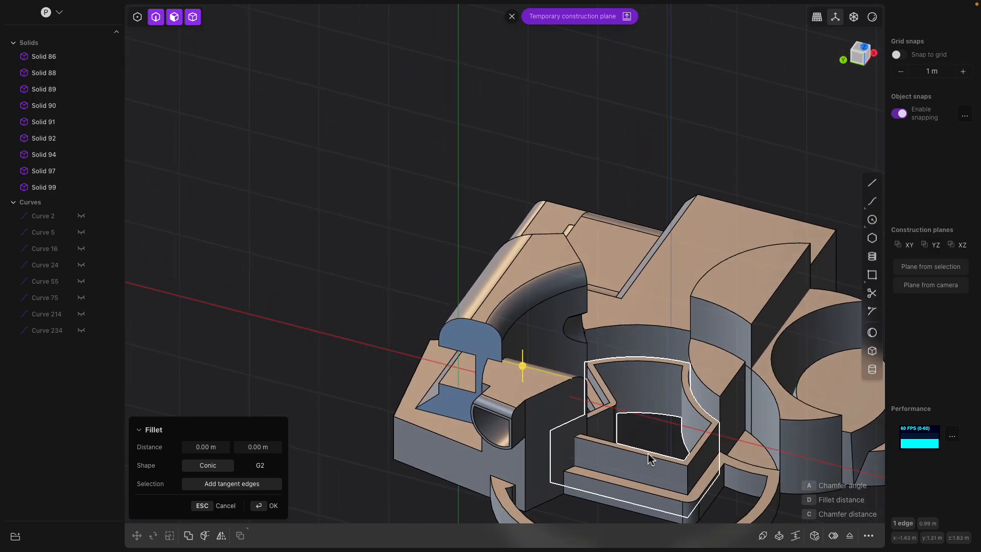
Step: Chamfer the three connected top edges of the stepped ledge inside the large ring
middle_click_drag(643, 451, 491, 376)
scroll(512, 423, "up", 5)
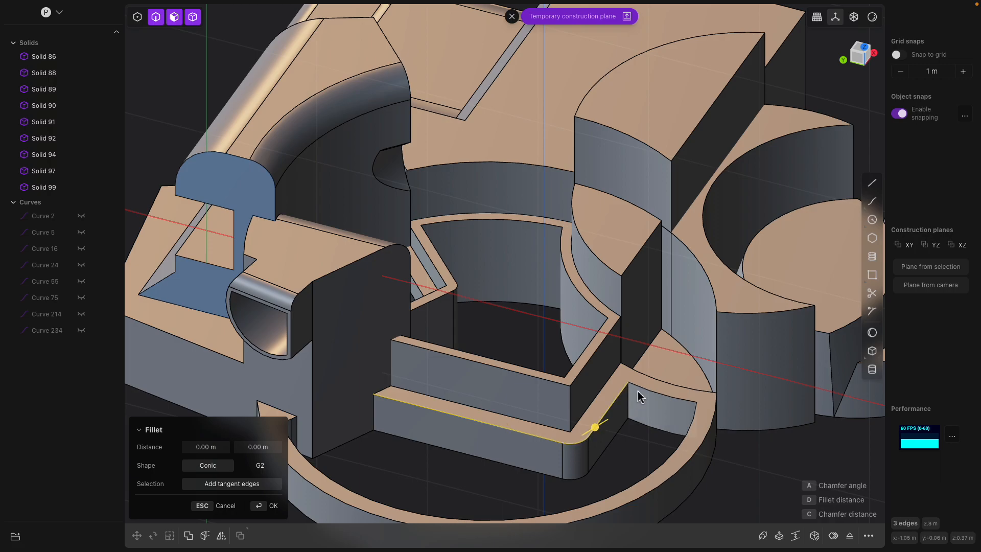
middle_click_drag(681, 429, 704, 422)
mouse_move(704, 419)
left_mouse_down()
mouse_move(692, 412)
mouse_move(707, 423)
left_mouse_up()
key("Return")
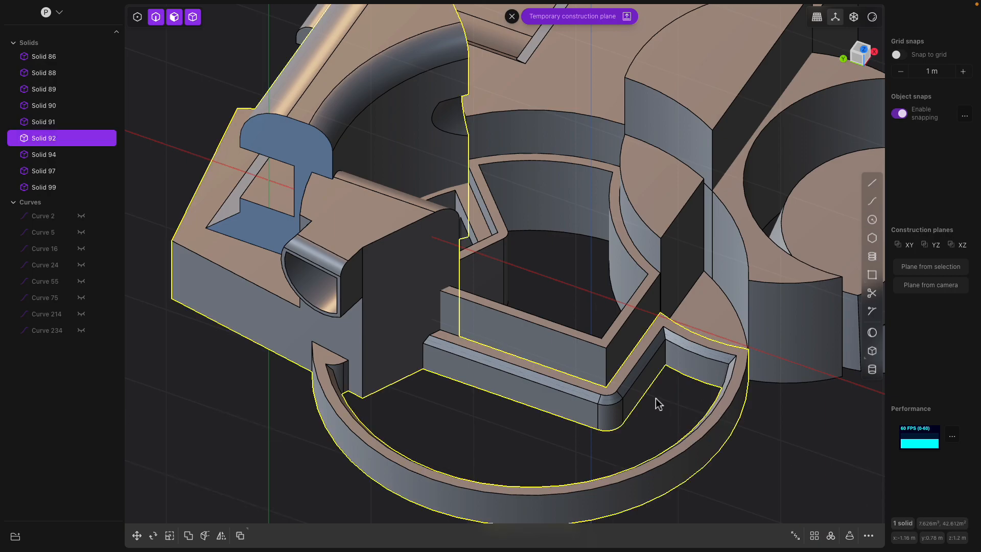
Step: Fillet the two top edges meeting at the large block's outer corner by about 0.21 m
scroll(603, 367, "down", 4)
left_click(573, 284)
scroll(573, 284, "down", 1)
left_click(557, 234)
middle_click_drag(557, 234, 477, 248)
left_click(569, 184)
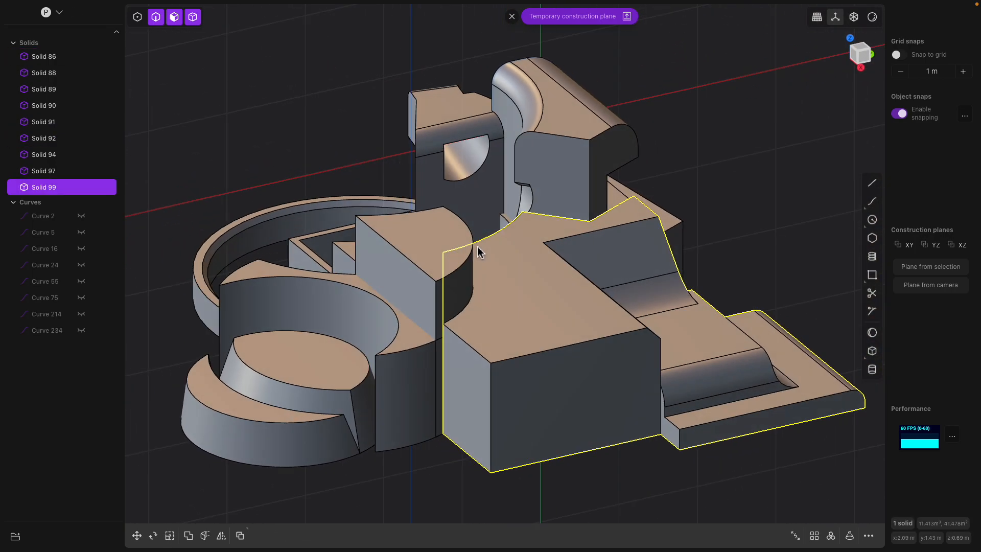
left_click(572, 358)
key("f")
left_click(479, 364)
mouse_move(482, 365)
left_mouse_down()
mouse_move(492, 368)
mouse_move(478, 362)
left_mouse_up()
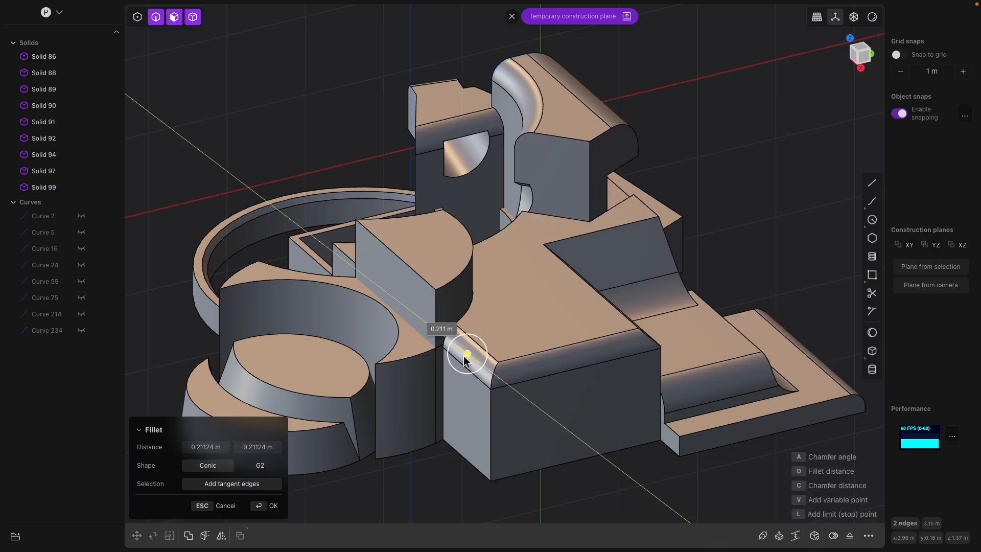
middle_click_drag(541, 349, 520, 352)
right_click(560, 397)
Step: Cut a box about 0.9 m by 1.47 m through the large block from its end face, leaving an open passage
left_click(533, 397)
middle_click_drag(530, 397, 562, 343, "shift")
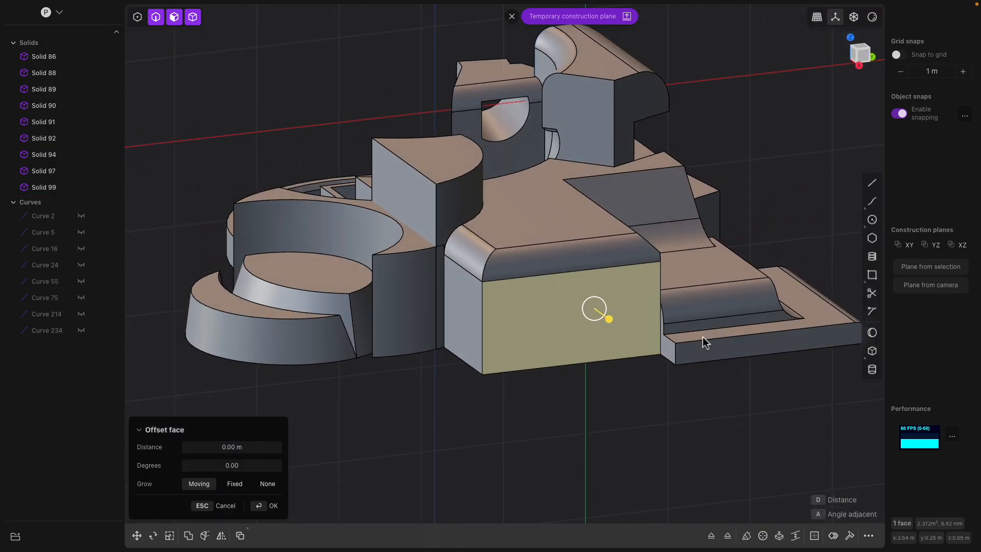
left_click(872, 351)
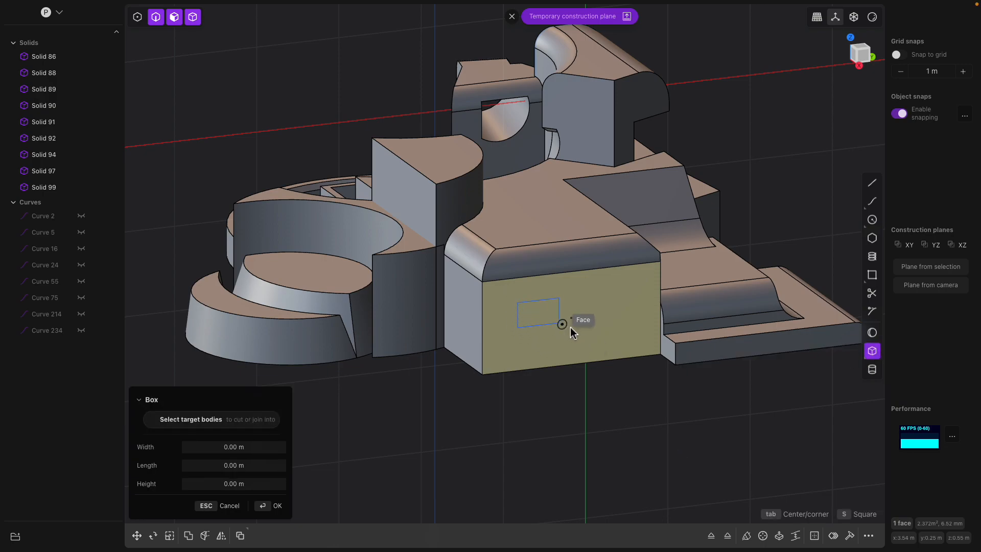
left_click(639, 366)
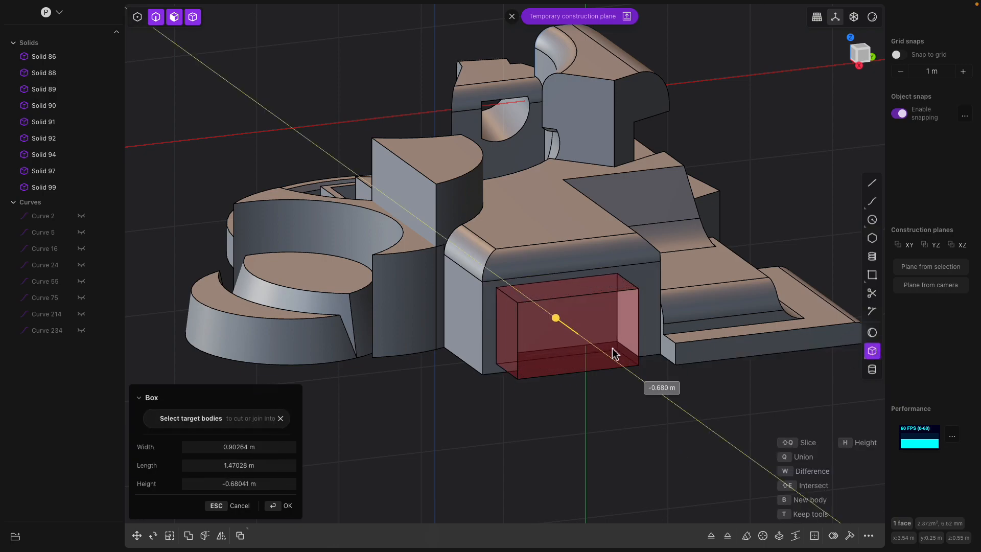
left_click(419, 85)
middle_click_drag(526, 256, 342, 280)
left_click(501, 264)
left_click(379, 284)
mouse_move(342, 281)
left_mouse_down()
mouse_move(372, 280)
mouse_move(351, 279)
left_mouse_up()
middle_click_drag(353, 312, 517, 346)
key("Escape")
left_click_drag(513, 309, 506, 315)
middle_click_drag(506, 315, 551, 332)
key("Escape")
Step: Fillet the curved top edge of the disc-shaped solid in the round pocket by about 0.135 m
scroll(655, 380, "down", 2)
middle_click_drag(603, 355, 724, 317)
left_click(728, 302)
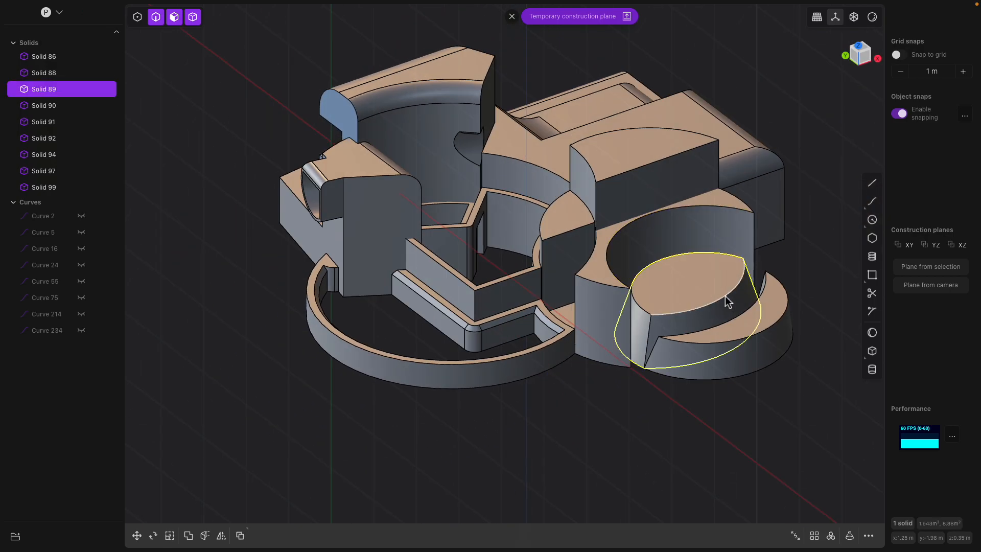
key("f")
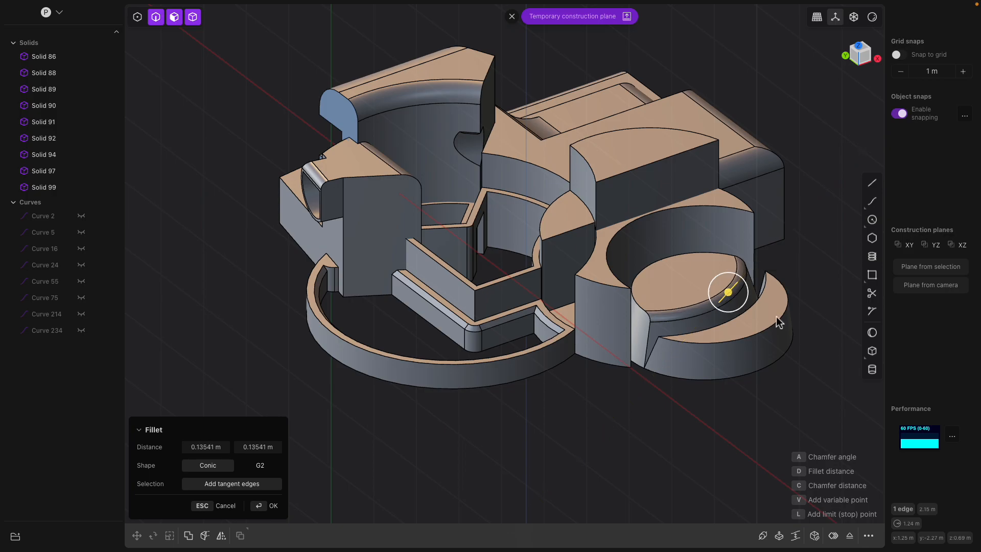
key("Return")
middle_click_drag(728, 307, 648, 248)
middle_click_drag(626, 166, 645, 259)
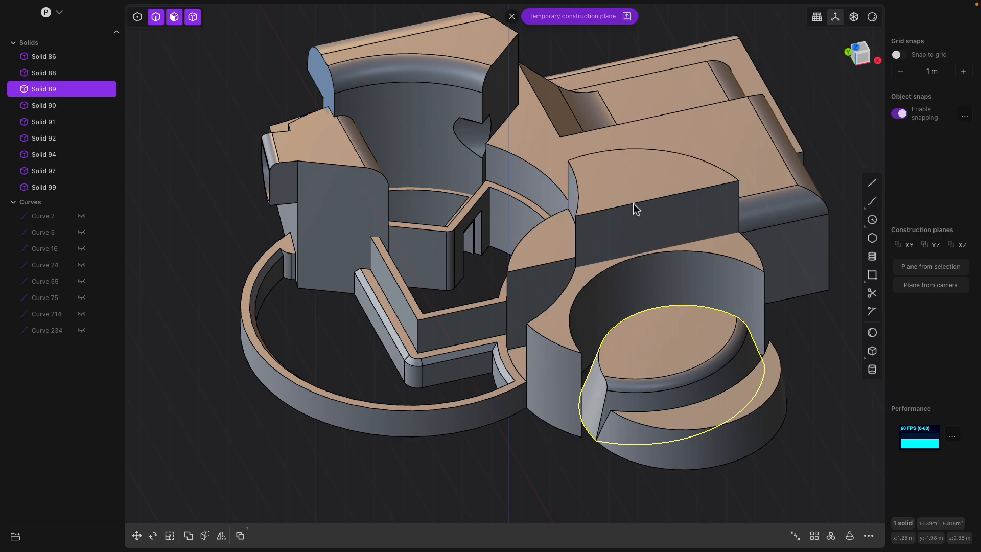
left_click(664, 201)
key("o")
middle_click_drag(659, 201, 743, 275)
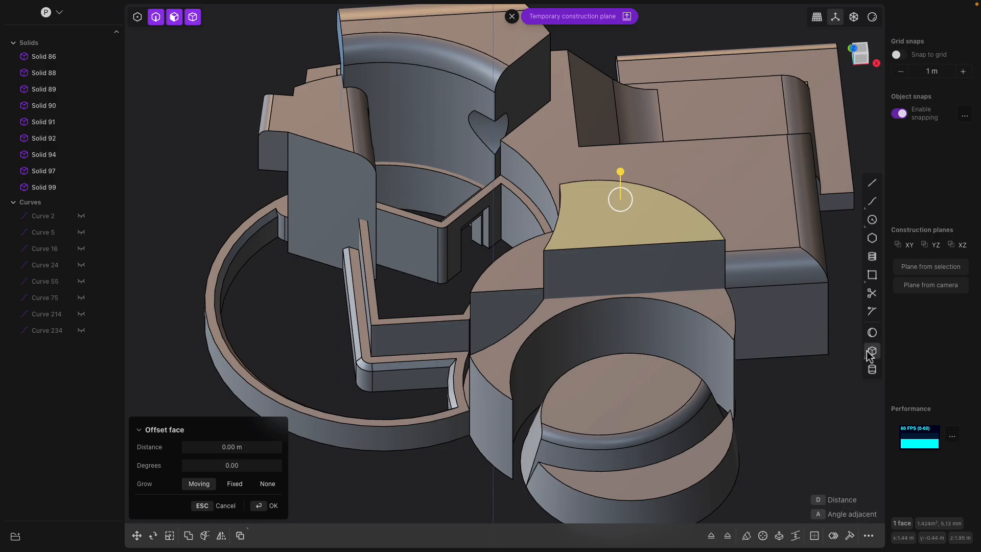
middle_click_drag(875, 352, 599, 251)
left_click(497, 230)
middle_click_drag(498, 230, 488, 311)
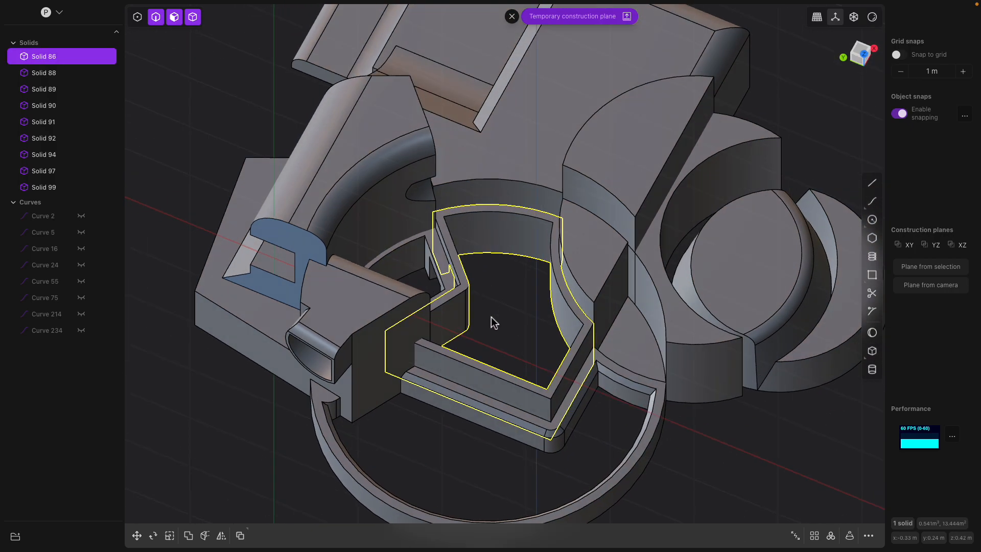
middle_click_drag(551, 273, 544, 332)
scroll(542, 310, "down", 3)
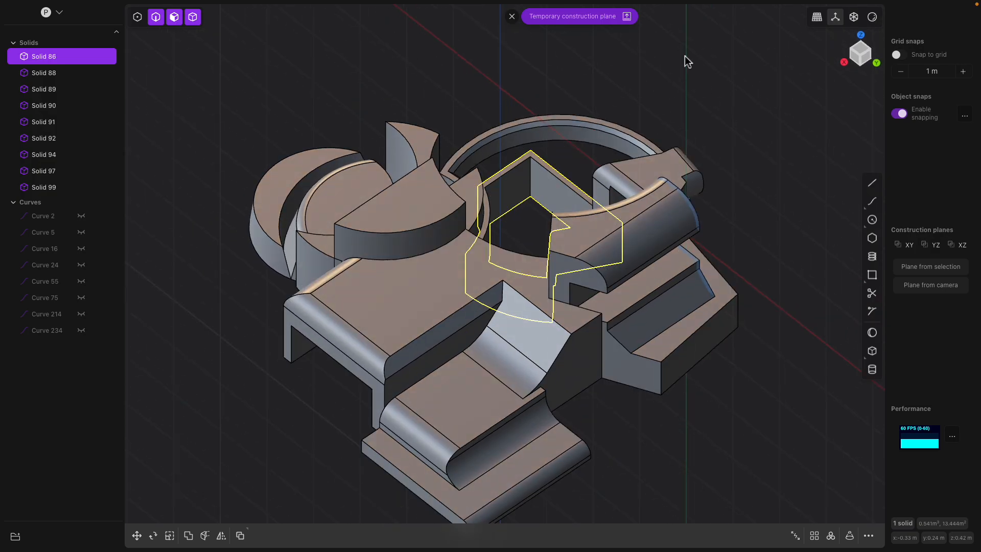
left_click(676, 93)
Step: Offset the sector-shaped block's top outline inward and offset the inner face down about 3.24 m to hollow the block
middle_click_drag(430, 215, 549, 235)
left_click(446, 235)
left_click(500, 238)
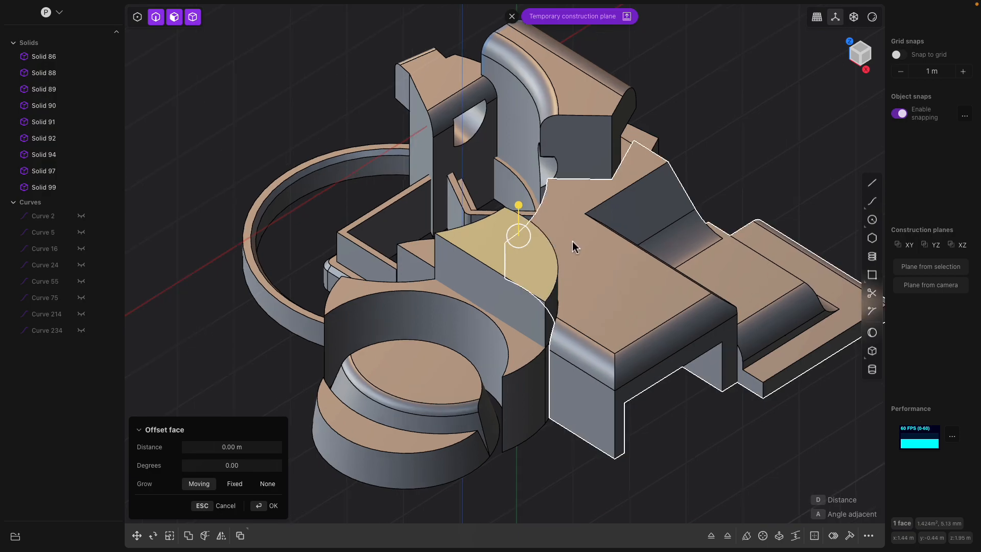
key("o")
left_click(514, 242)
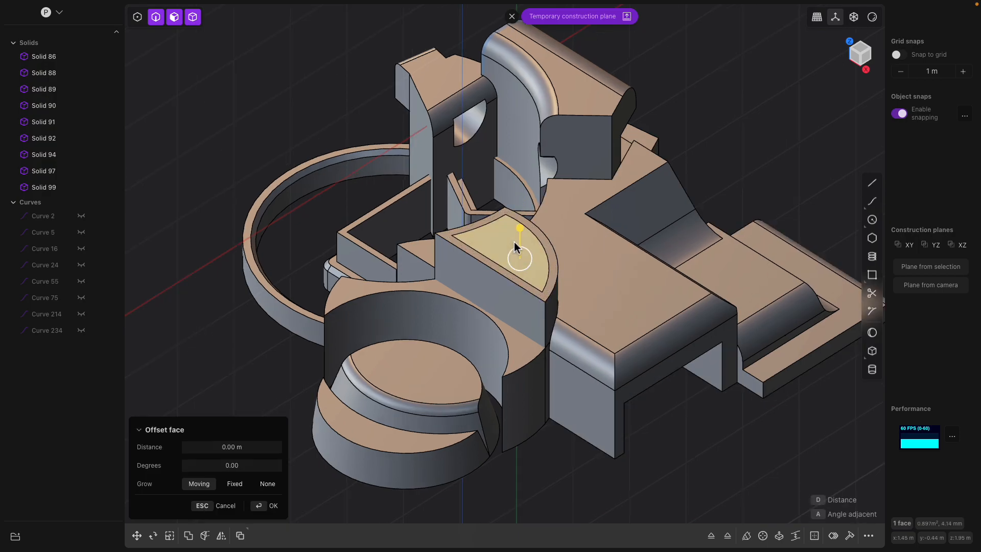
left_click_drag(518, 237, 525, 350)
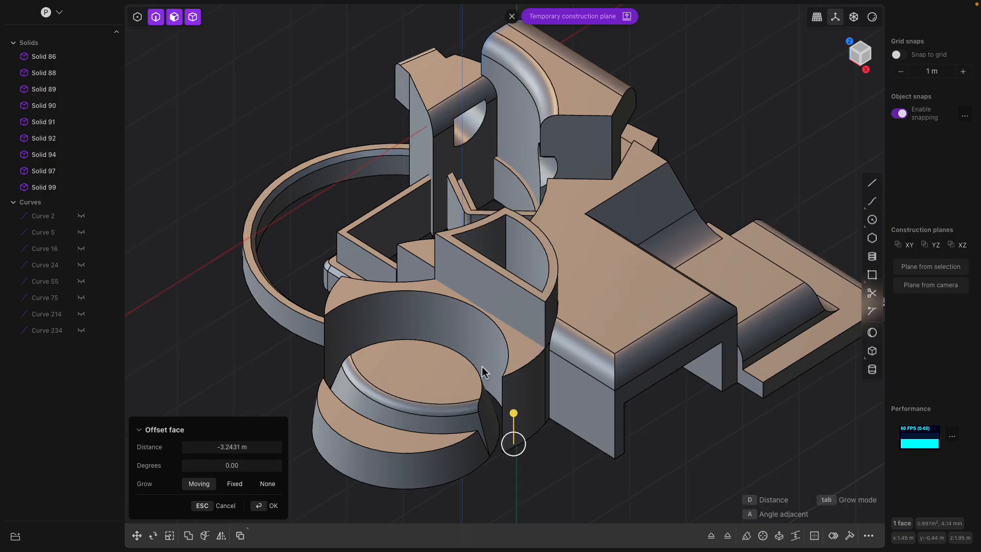
key("Return")
Step: Pick the curved top edge of the block around the round pocket for a fillet
middle_click_drag(386, 228, 639, 243)
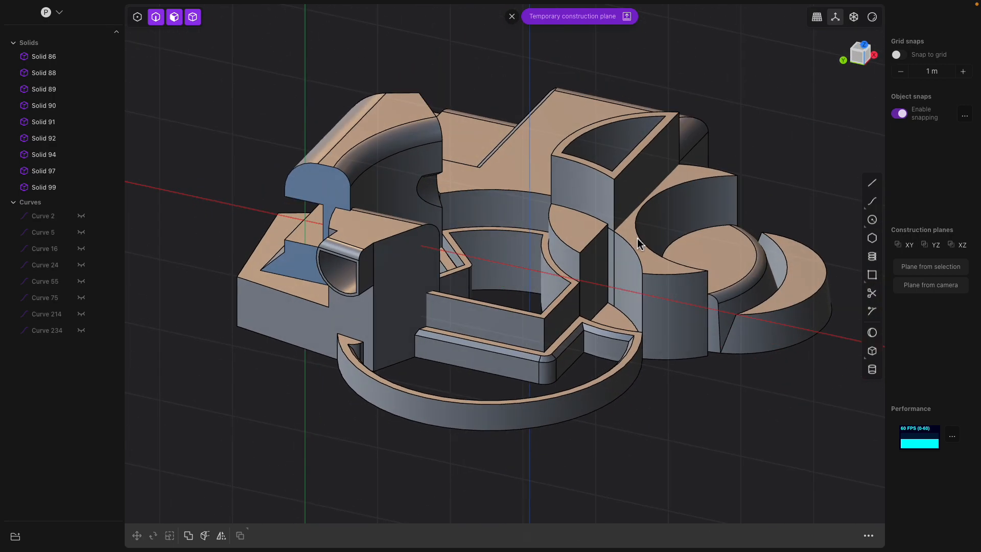
left_click(633, 250)
key("f")
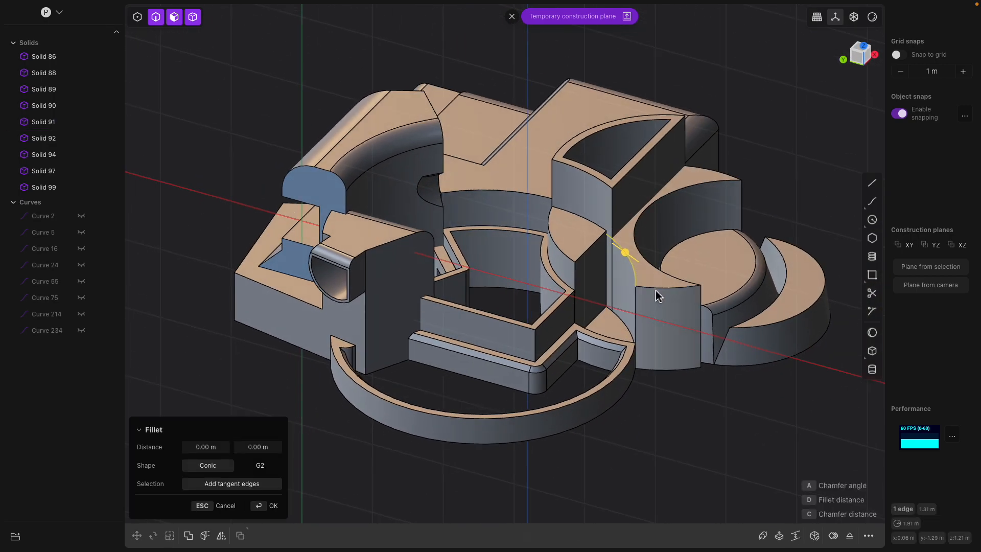
left_click(656, 286)
middle_click_drag(655, 284, 613, 299)
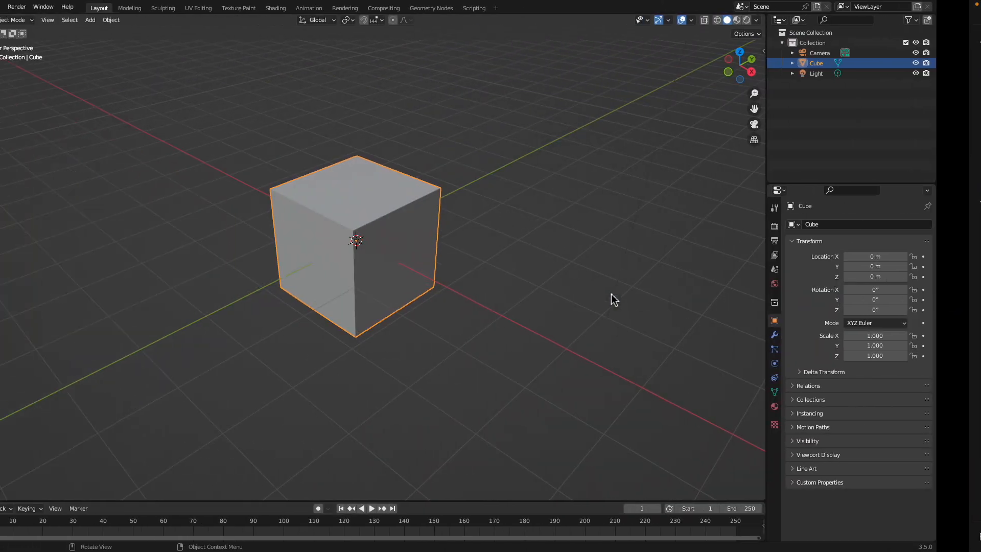
Step: In Blender, delete the default cube and add a blank Grease Pencil object
key("Delete")
mouse_move(539, 250)
middle_mouse_down()
mouse_move(517, 261)
mouse_move(445, 240)
mouse_move(428, 247)
mouse_move(354, 208)
middle_mouse_up()
key("shift+a")
mouse_move(364, 208)
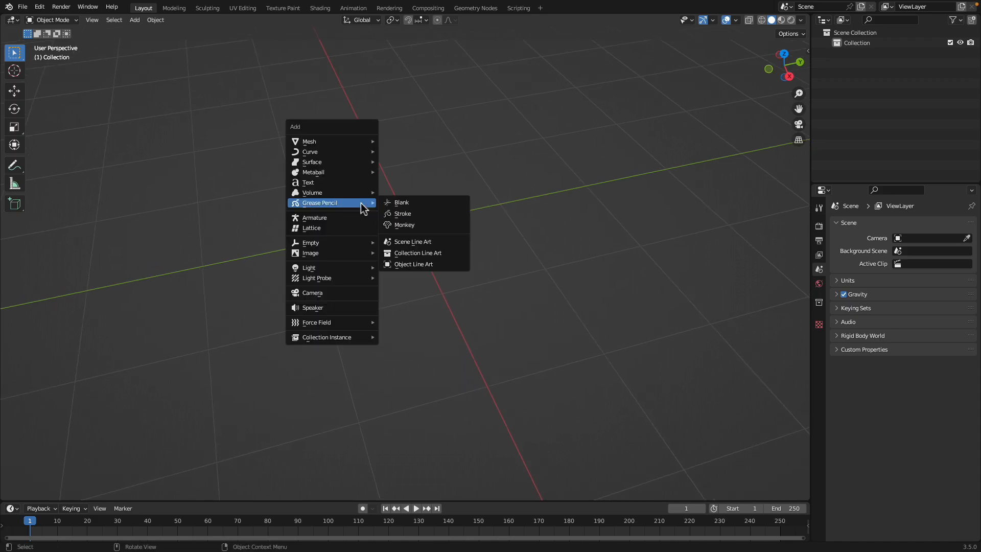
left_click(402, 207)
middle_click_drag(403, 210, 412, 246)
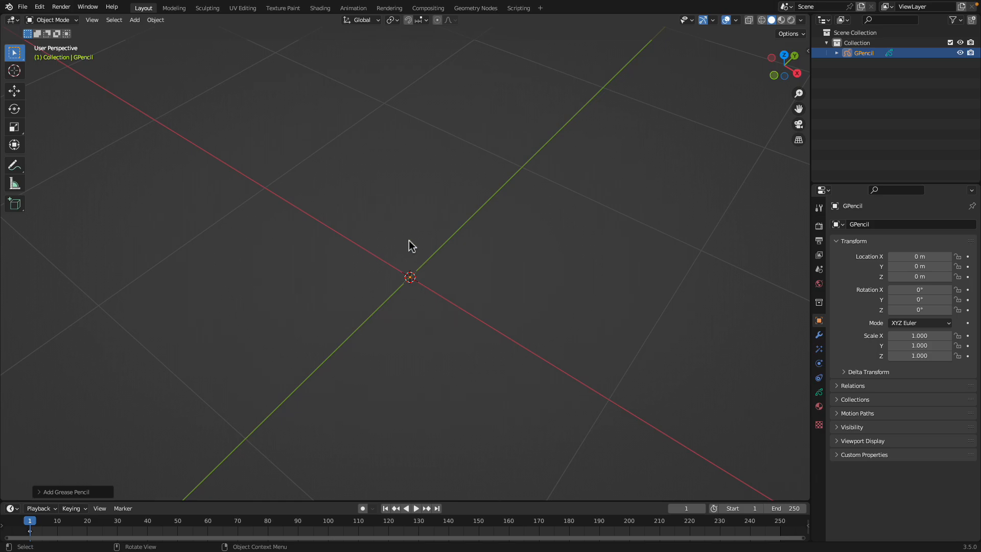
Step: Put the Grease Pencil object into Draw Mode, show the tool names and activate the Box tool
left_click(56, 20)
left_click(59, 66)
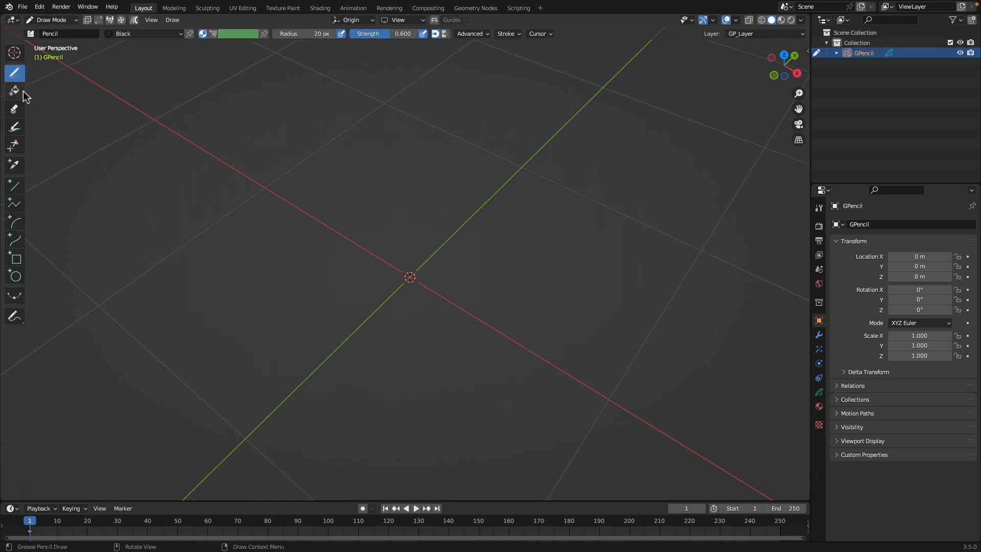
left_click_drag(33, 94, 117, 110)
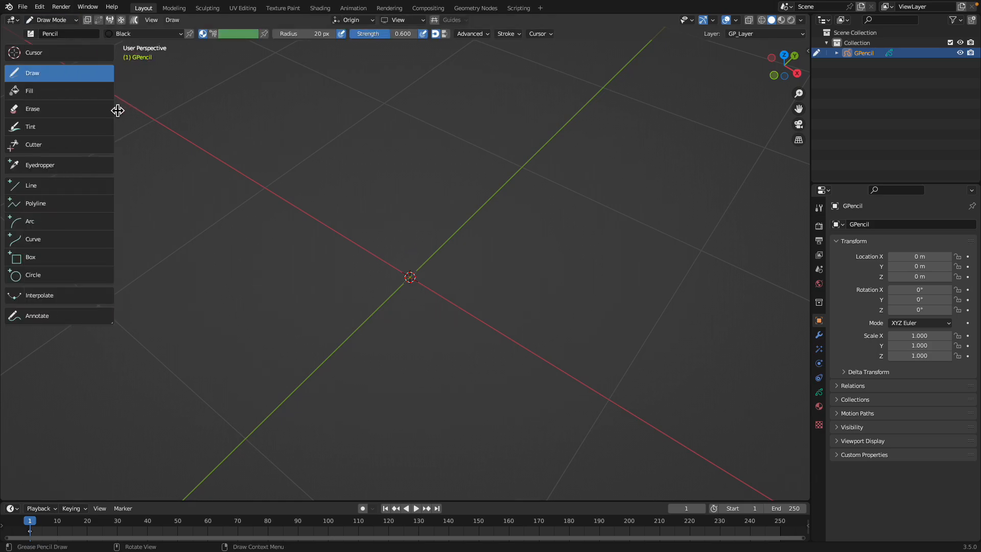
left_click(76, 263)
middle_click_drag(235, 235, 433, 212)
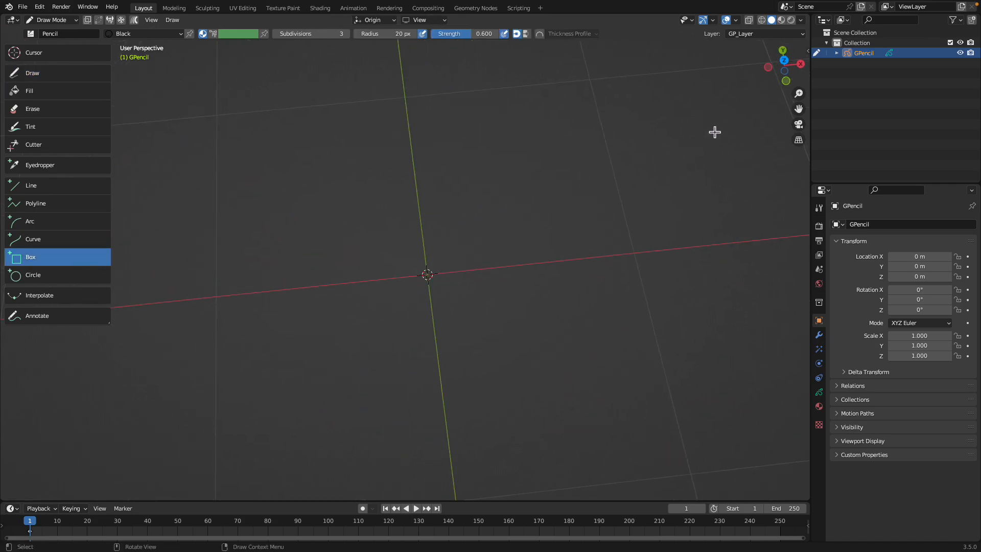
middle_click_drag(337, 219, 350, 216)
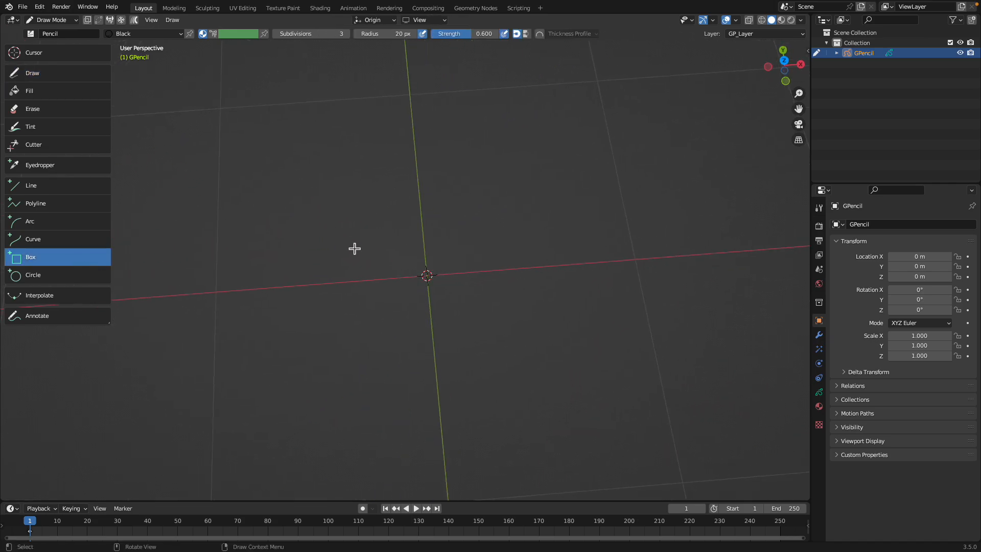
left_click_drag(258, 171, 475, 393)
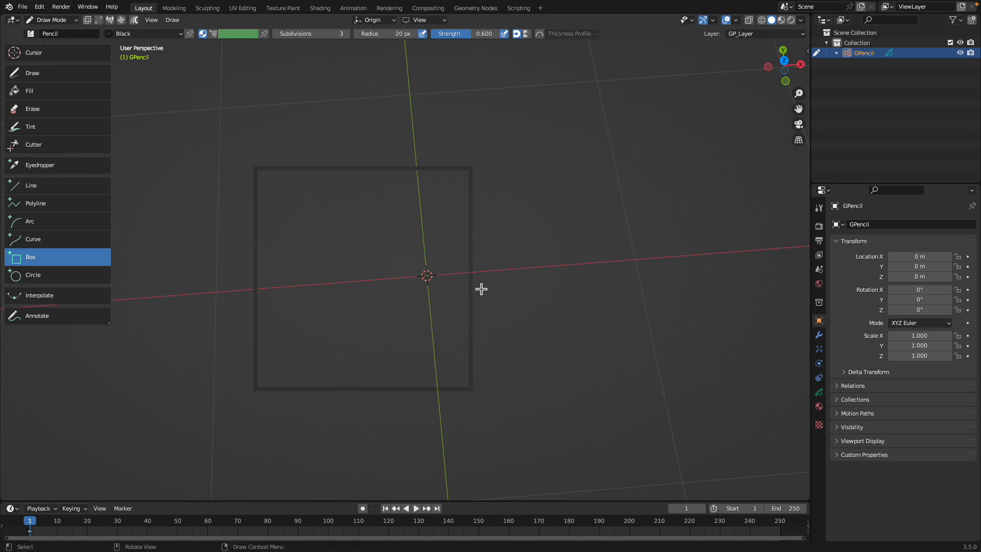
right_click(508, 276)
key("Escape")
mouse_move(489, 245)
middle_mouse_down()
mouse_move(427, 182)
mouse_move(438, 200)
mouse_move(508, 206)
middle_mouse_up()
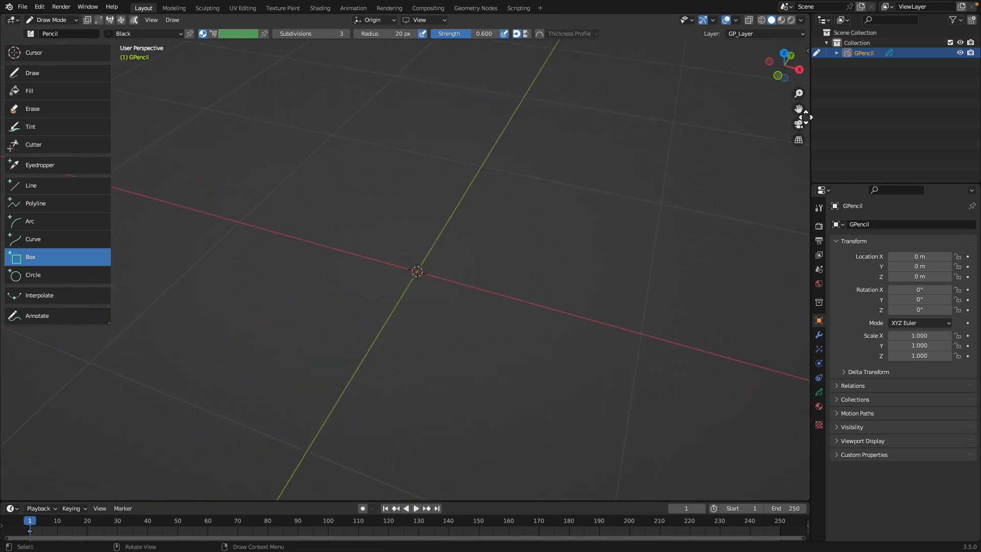
Step: Switch to the top view and draw two overlapping boxes around the origin with the Box tool
left_click(782, 55)
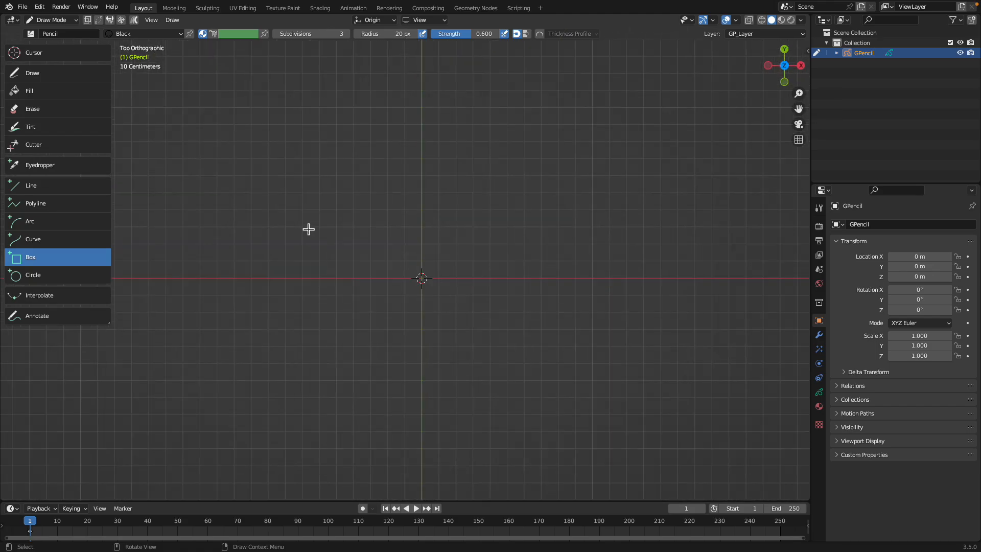
mouse_move(313, 182)
left_mouse_down()
mouse_move(381, 267)
mouse_move(500, 372)
left_mouse_up()
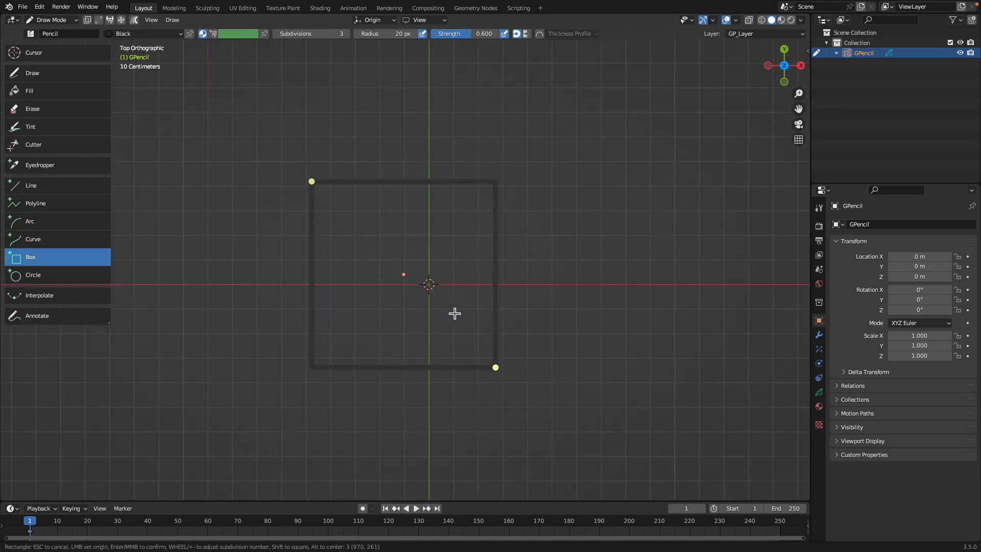
middle_click_drag(423, 258, 363, 219, "shift")
scroll(360, 240, "down", 1)
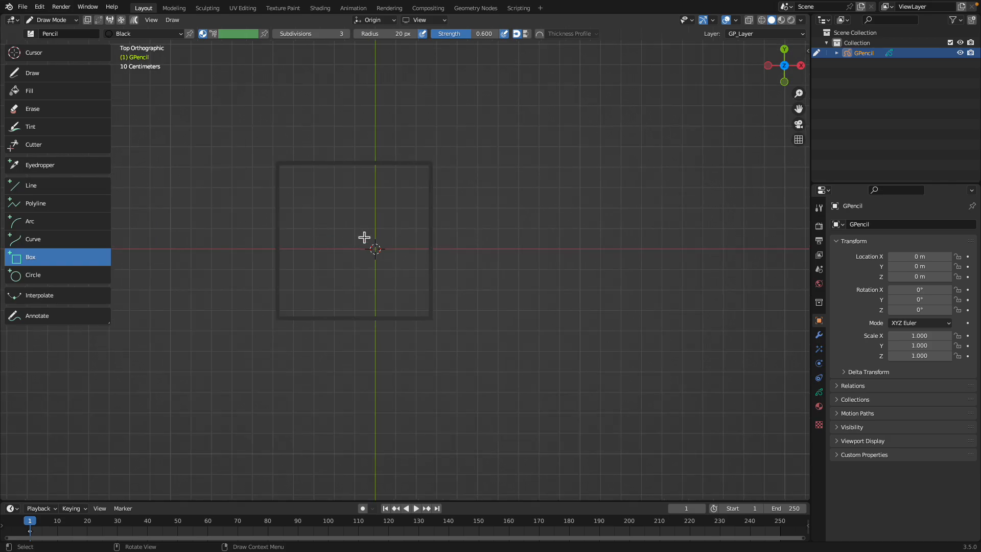
left_click_drag(418, 278, 525, 396)
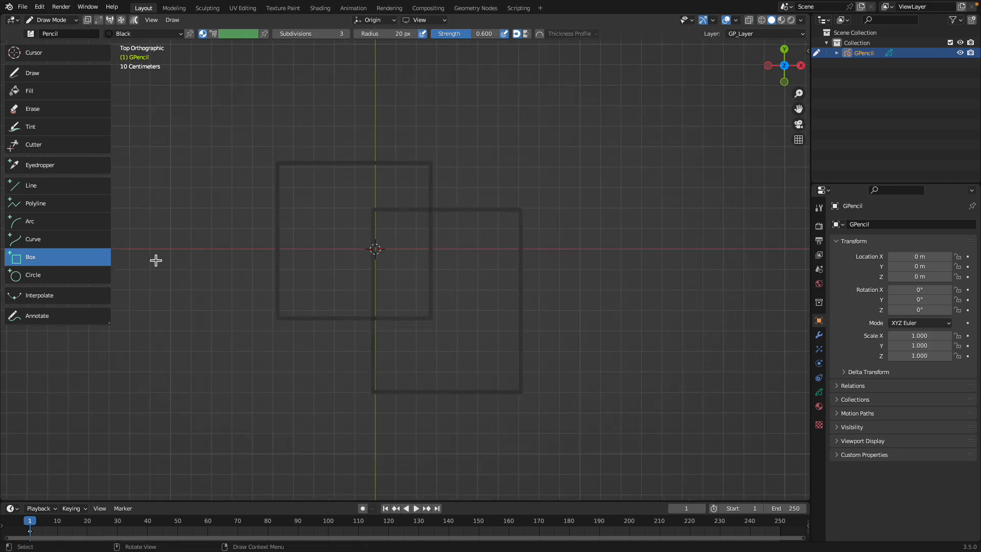
Step: Draw a wide ellipse overlapping the lower box and a large tall ellipse around the upper box with the Circle tool
left_click(58, 279)
left_click_drag(438, 433, 586, 479)
mouse_move(210, 111)
left_mouse_down()
mouse_move(516, 389)
mouse_move(488, 436)
left_mouse_up()
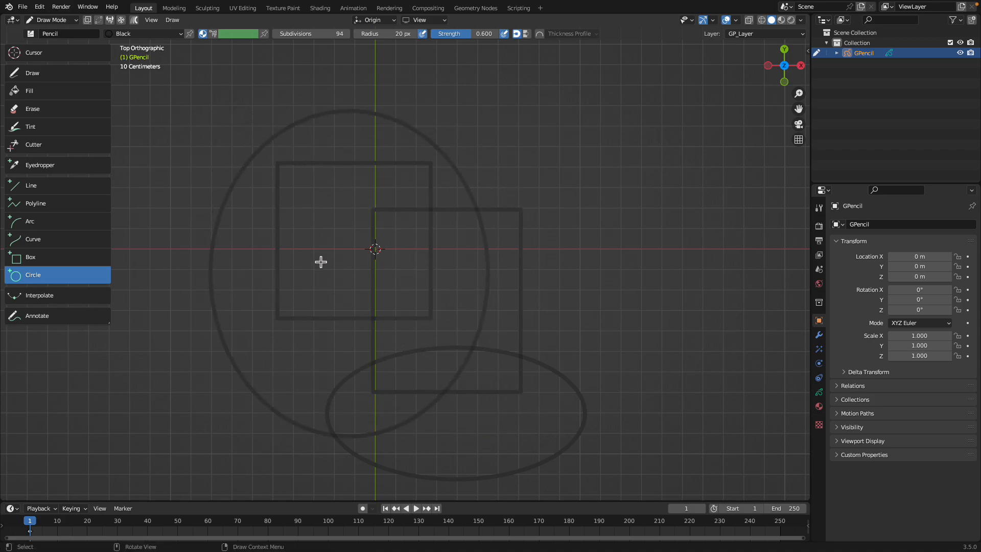
Step: Draw two large overlapping freehand loops around the boxes and ellipses with the Draw tool
scroll(397, 281, "down", 3)
scroll(395, 268, "up", 1)
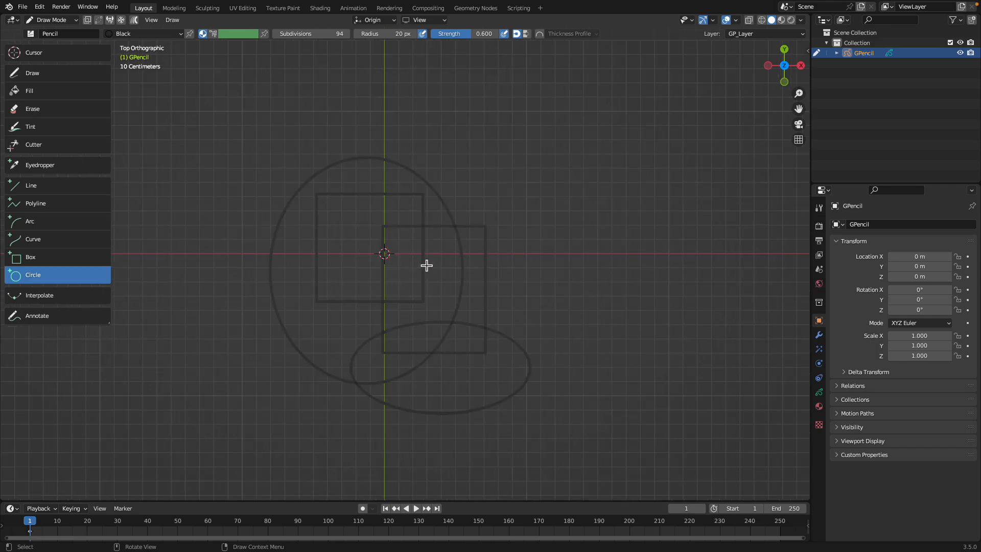
left_click(81, 79)
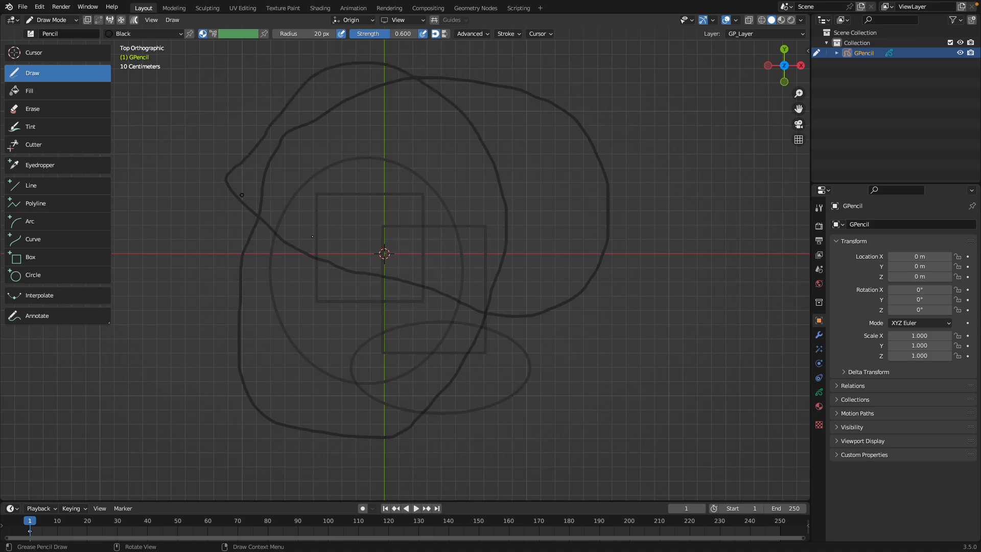
right_click(265, 188)
Step: Activate the Fill tool and return to the top view of the drawing
mouse_move(451, 173)
middle_mouse_down()
mouse_move(460, 212)
mouse_move(469, 175)
mouse_move(442, 236)
middle_mouse_up()
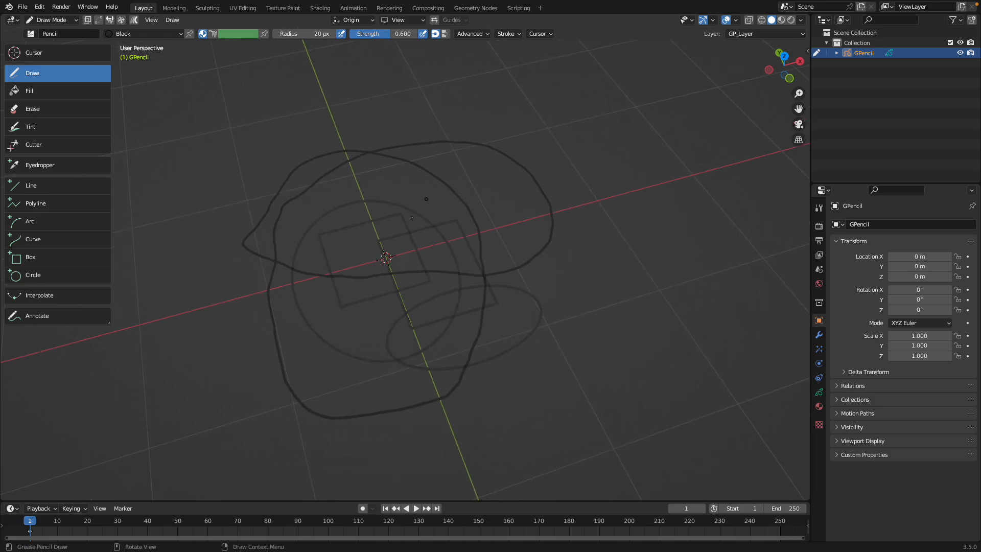
left_click(51, 97)
middle_click_drag(314, 176, 334, 183)
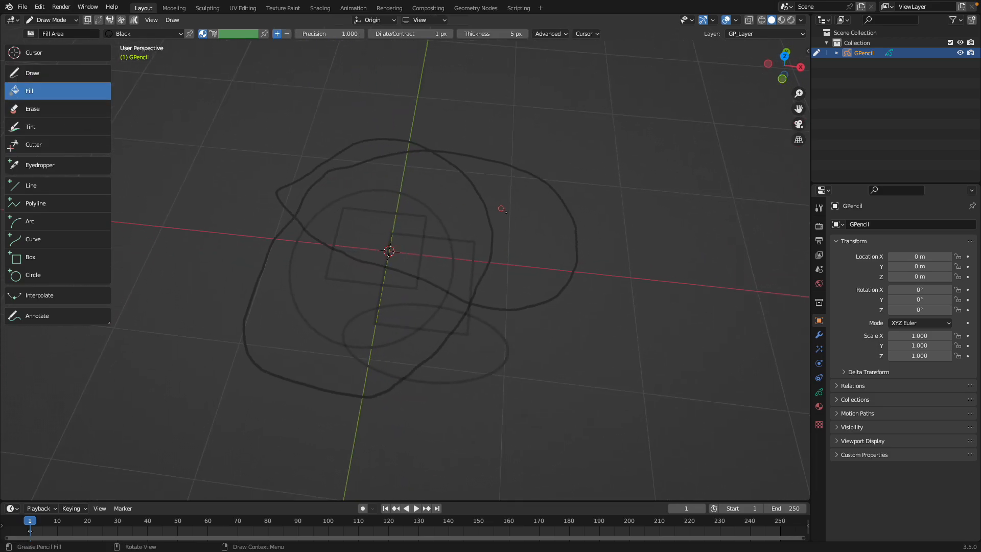
left_click(785, 56)
Step: Add a second Grease Pencil material with stroke off and an orange fill (hue 0.013, saturation 0.981, value 1)
left_click(819, 406)
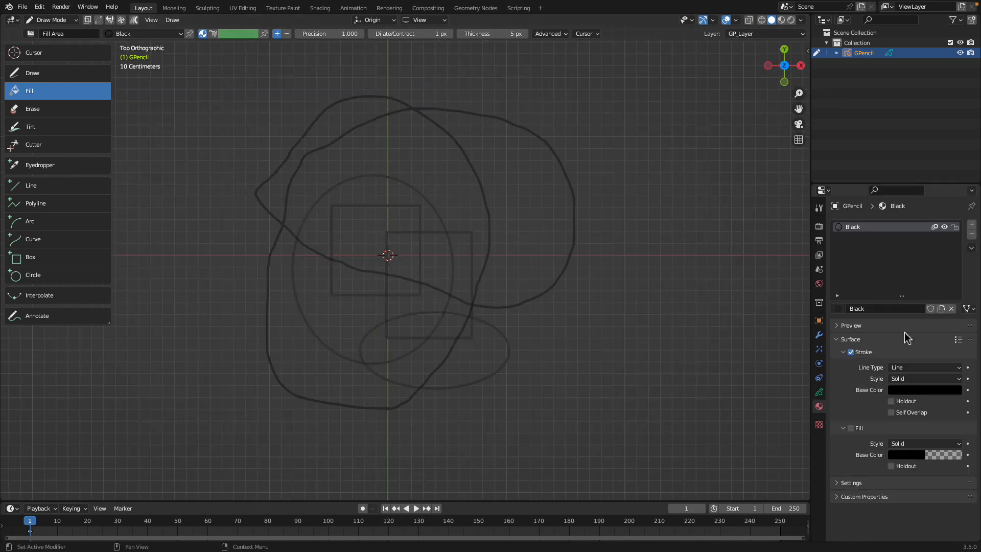
left_click(972, 225)
left_click(894, 309)
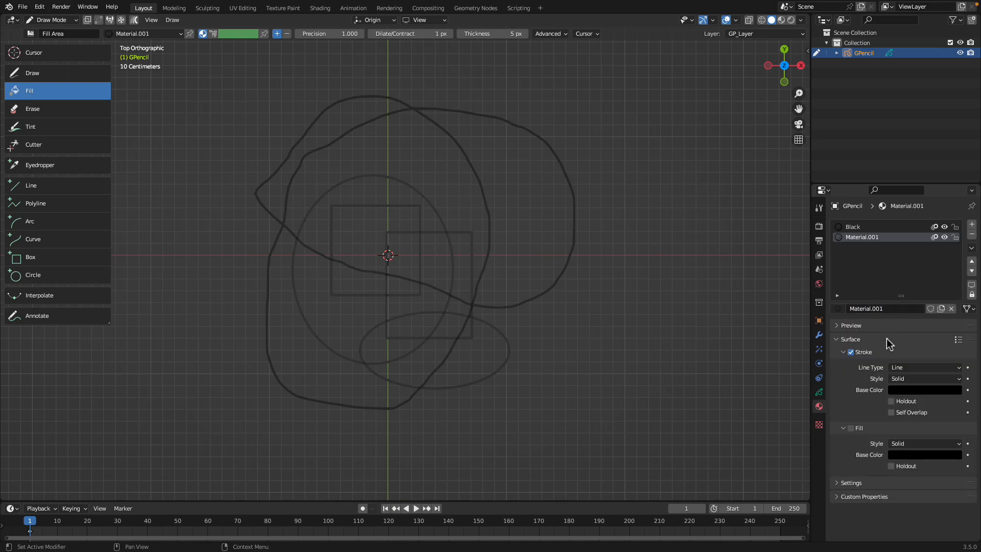
left_click(907, 455)
left_click_drag(953, 353, 954, 309)
left_click_drag(912, 373, 902, 378)
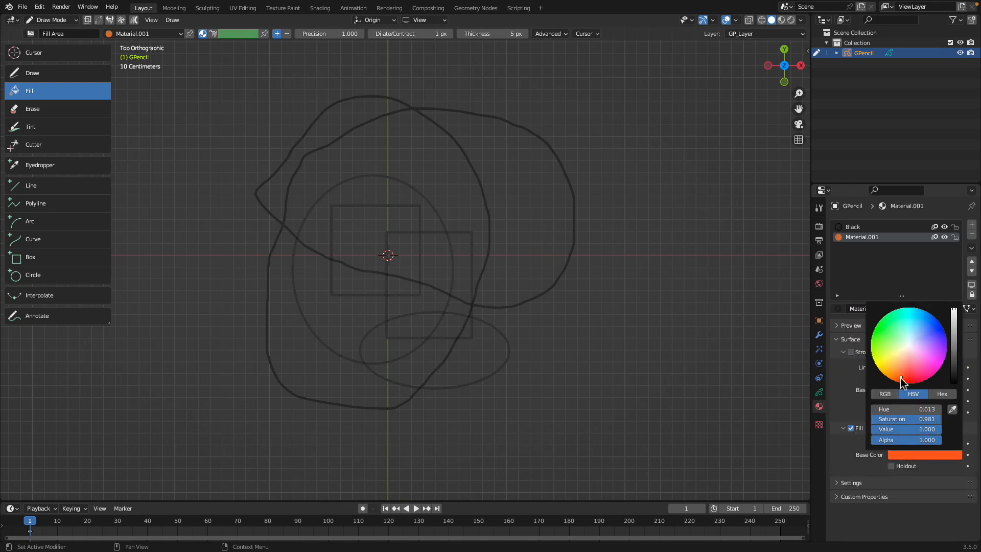
Step: Fill the large outer crescent, the lower-left part of the tall ellipse and the upper-left sliver with orange
left_click(542, 216)
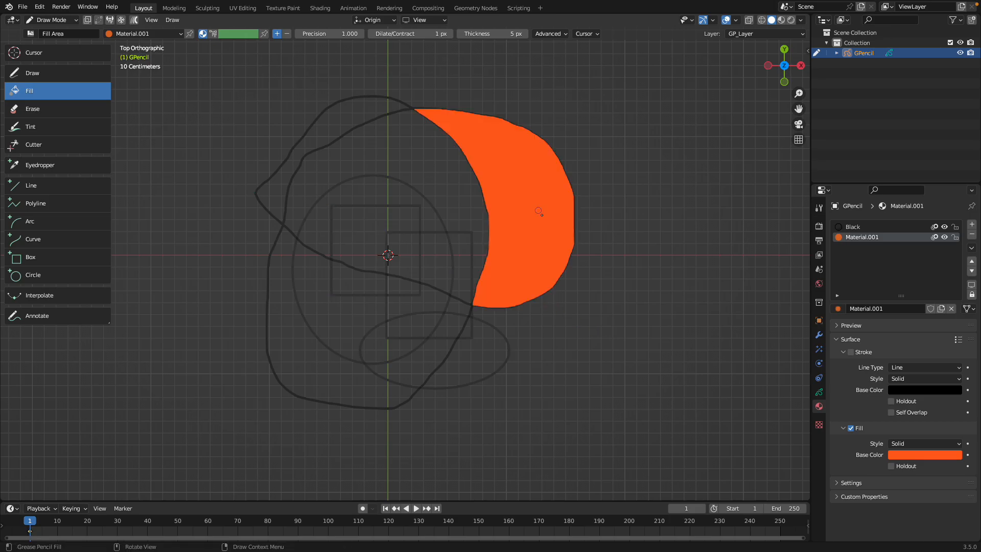
left_click(332, 324)
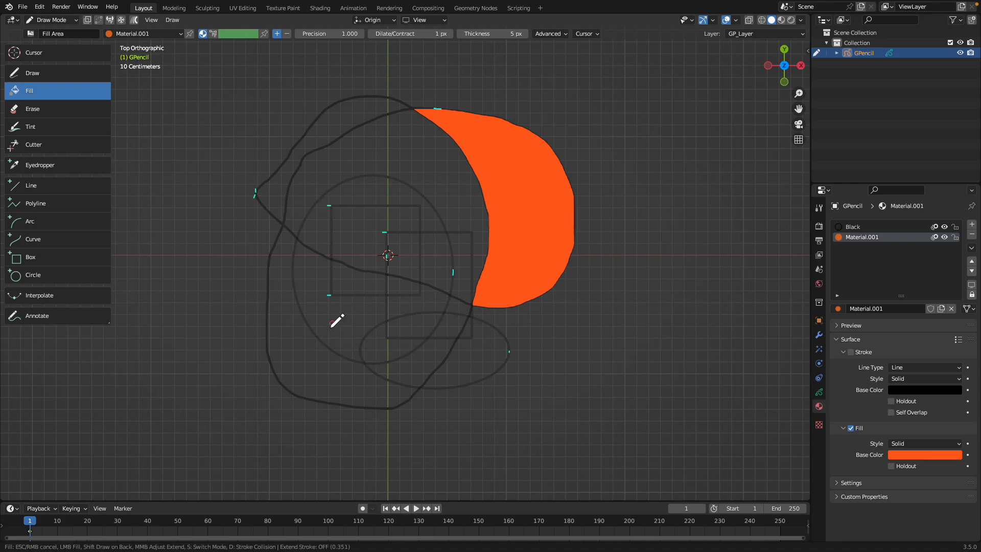
left_click(320, 318)
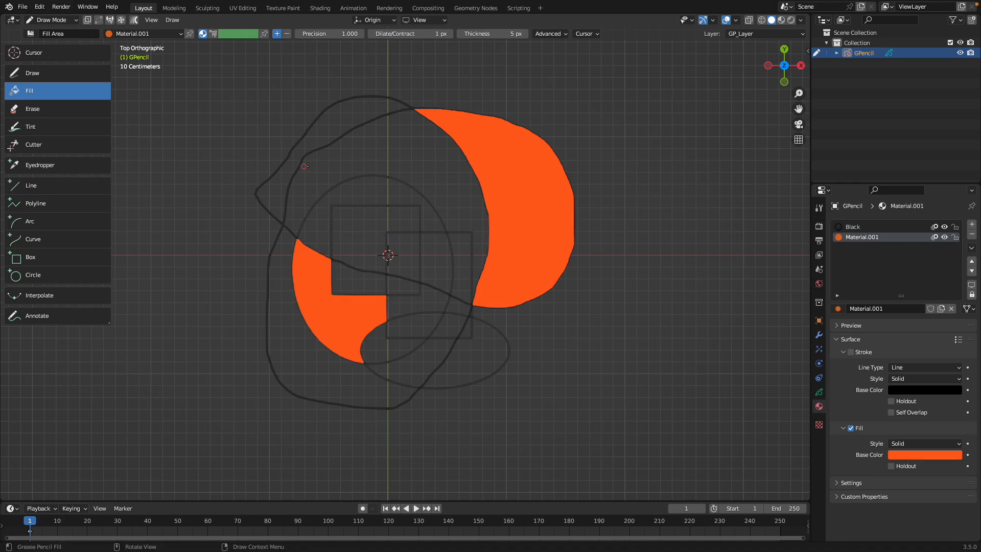
left_click(314, 141)
mouse_move(356, 146)
middle_mouse_down()
mouse_move(399, 140)
mouse_move(376, 141)
middle_mouse_up()
left_click(340, 124)
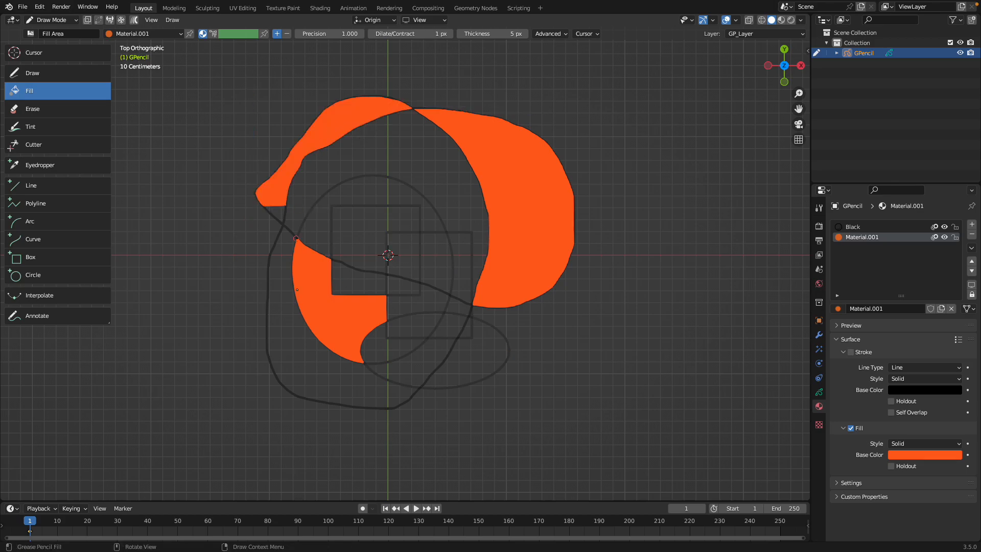
left_click(429, 366)
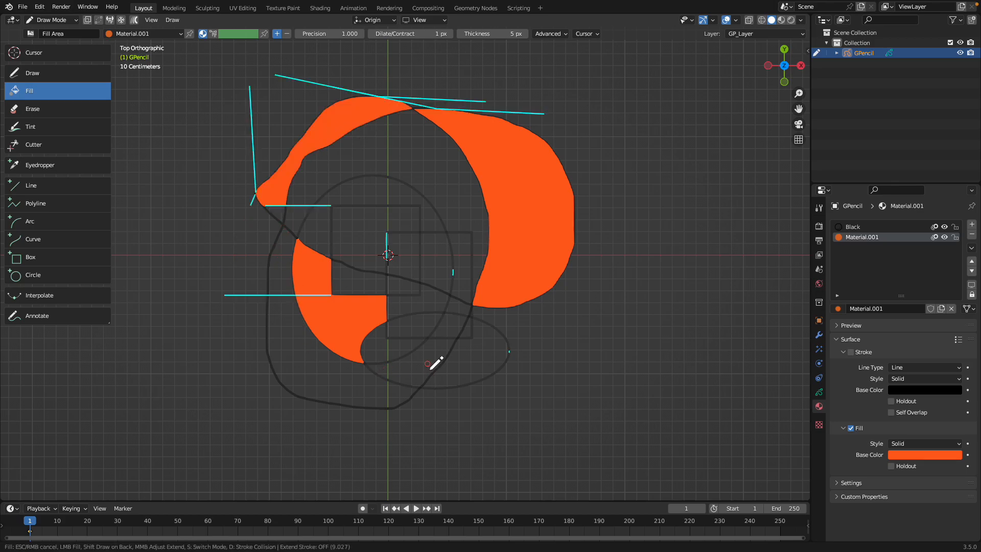
key("Escape")
left_click(431, 355)
key("Escape")
Step: Fill several more enclosed regions around the inner boxes and the lower ellipse with orange from tilted views
mouse_move(431, 359)
middle_mouse_down()
mouse_move(483, 298)
mouse_move(482, 309)
mouse_move(458, 292)
mouse_move(442, 232)
mouse_move(475, 215)
mouse_move(526, 250)
middle_mouse_up()
scroll(483, 298, "down", 3)
left_click(480, 333)
left_click(478, 333)
left_click(409, 250)
scroll(491, 270, "up", 3)
scroll(420, 301, "down", 2)
left_click(330, 324)
mouse_move(330, 321)
middle_mouse_down()
mouse_move(398, 259)
mouse_move(404, 276)
mouse_move(401, 233)
middle_mouse_up()
left_click(341, 206)
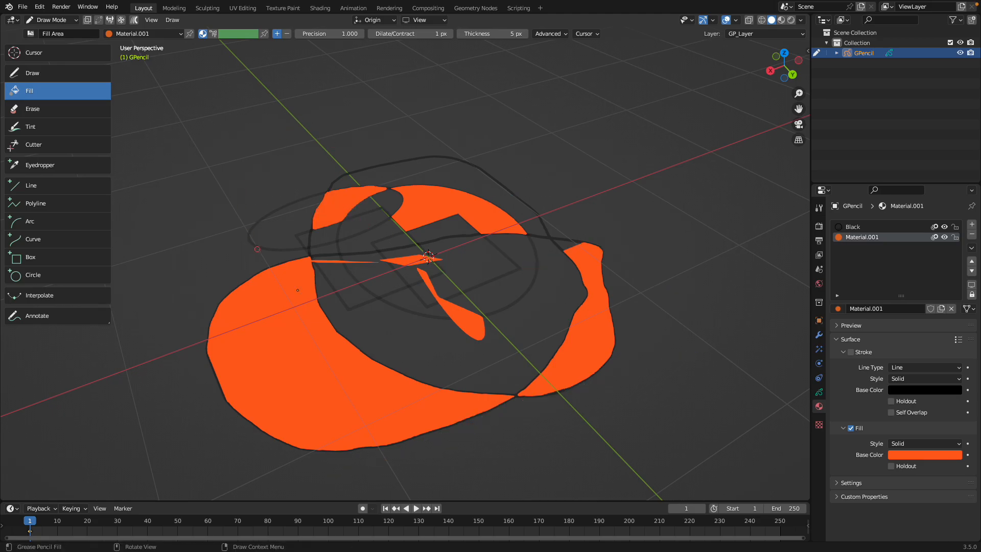
Step: Return to the top view and add a third material with stroke off and a pink fill
mouse_move(371, 115)
middle_mouse_down()
mouse_move(360, 252)
mouse_move(313, 257)
middle_mouse_up()
left_click(785, 64)
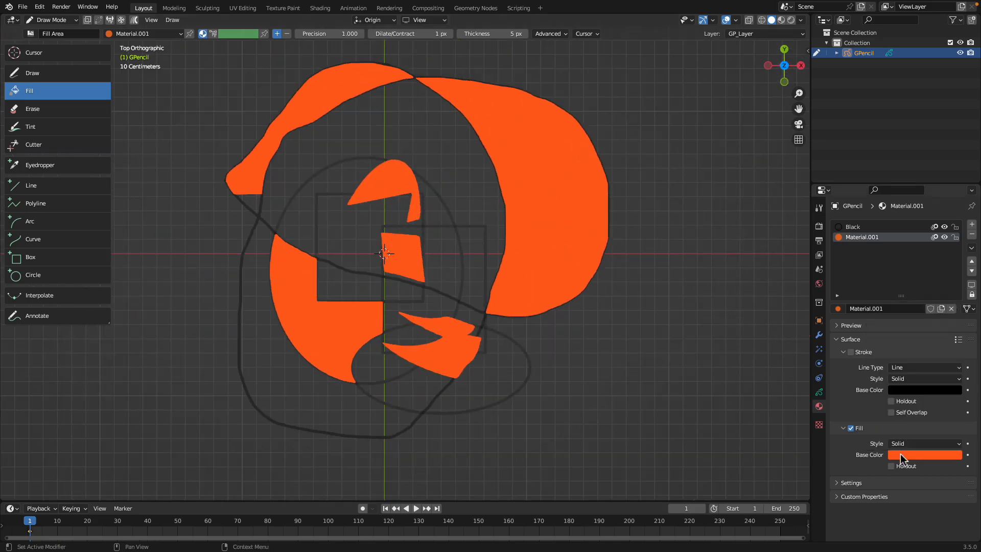
left_click(972, 223)
left_click(870, 308)
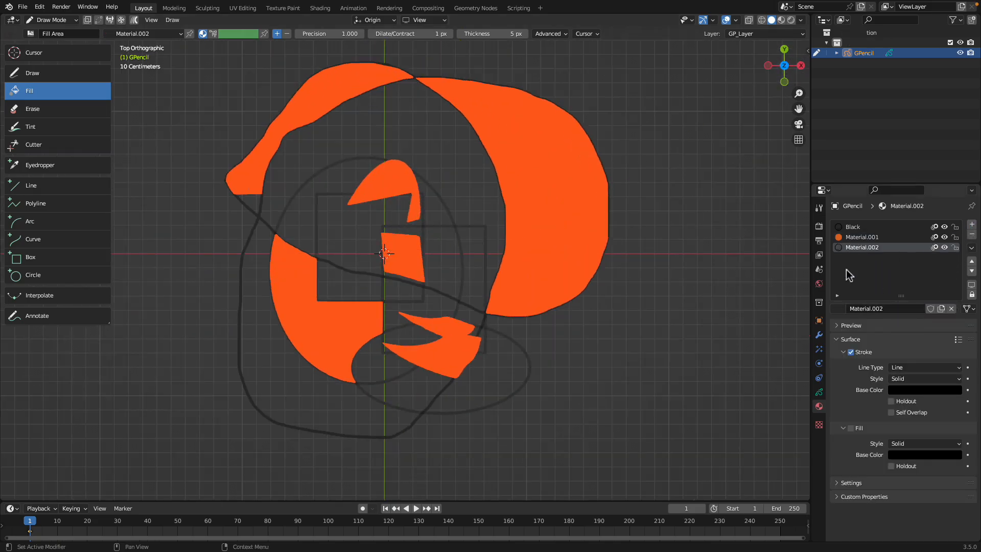
left_click(907, 456)
left_click_drag(954, 382, 954, 308)
left_click_drag(921, 350, 918, 366)
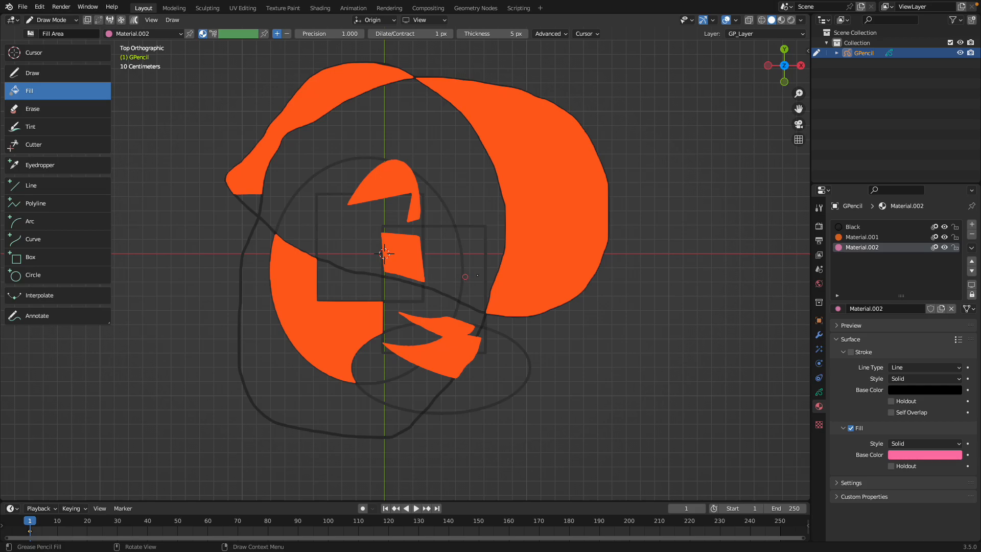
Step: Fill the right box strip, lower outer loop, upper-left box, upper ring and right part of the lower ellipse with pink
left_click(476, 267)
left_click(367, 407)
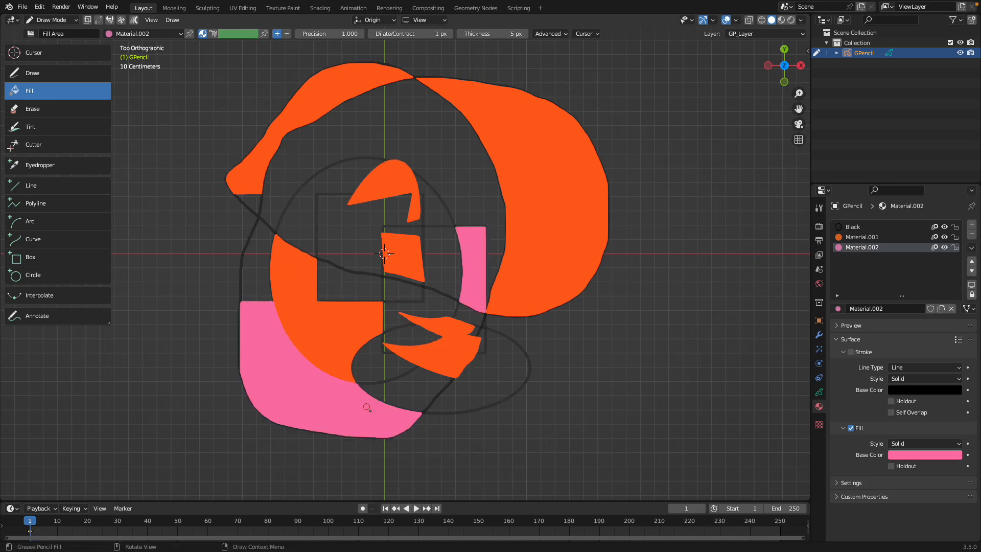
left_click(345, 238)
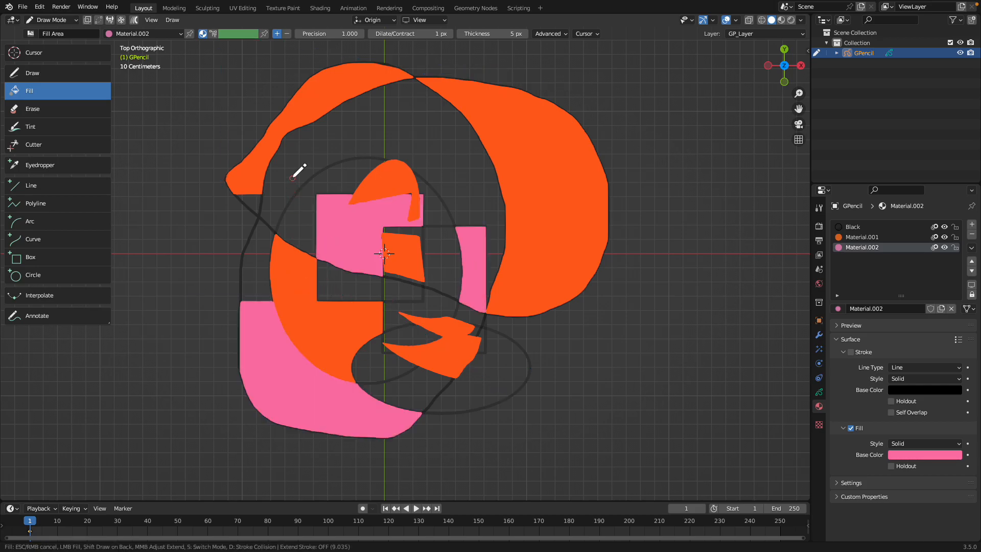
left_click(300, 179)
left_click(496, 381)
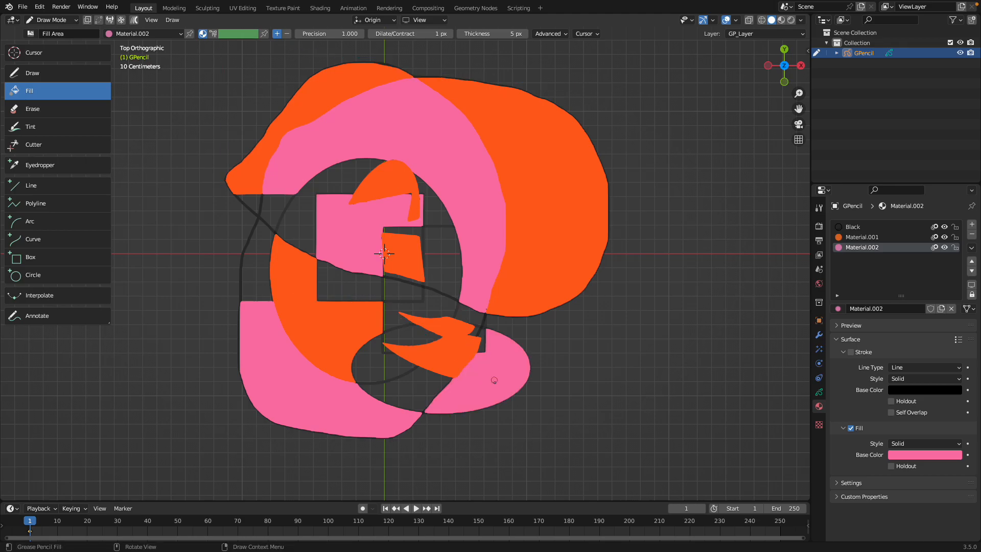
Step: Fill another narrow region beside the upper-left box with pink from a tilted view
mouse_move(325, 212)
middle_mouse_down()
mouse_move(552, 252)
mouse_move(582, 227)
mouse_move(373, 339)
middle_mouse_up()
scroll(552, 252, "up", 3)
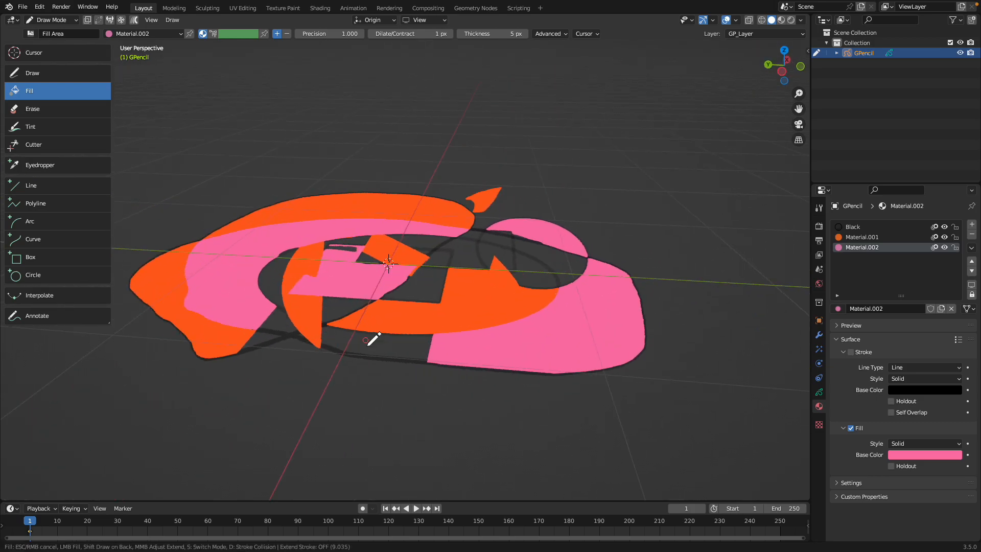
middle_click_drag(437, 324, 413, 304)
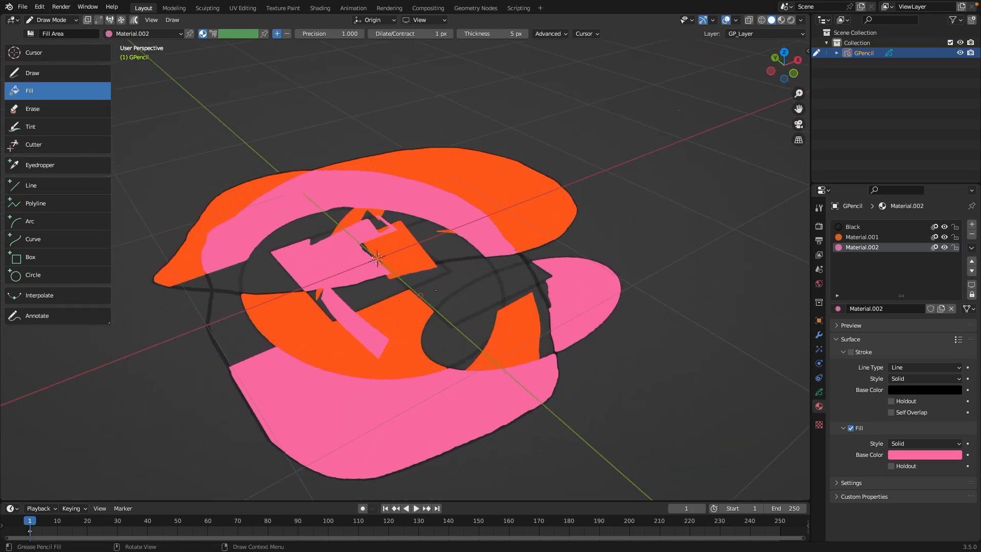
middle_click_drag(392, 271, 592, 276)
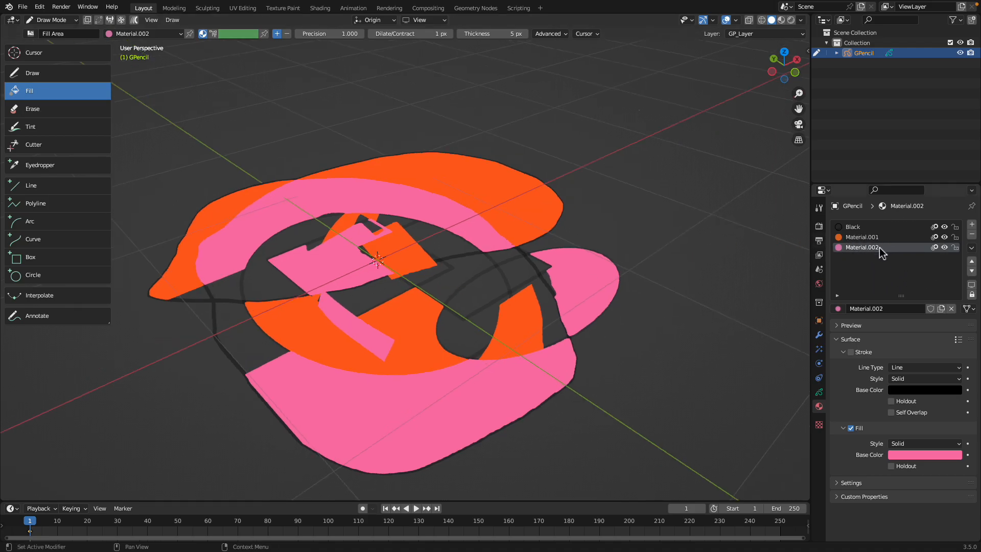
middle_click_drag(496, 231, 470, 220)
mouse_move(340, 198)
middle_mouse_down()
mouse_move(350, 159)
mouse_move(362, 282)
mouse_move(424, 245)
mouse_move(450, 277)
middle_mouse_up()
middle_click_drag(441, 236, 446, 235)
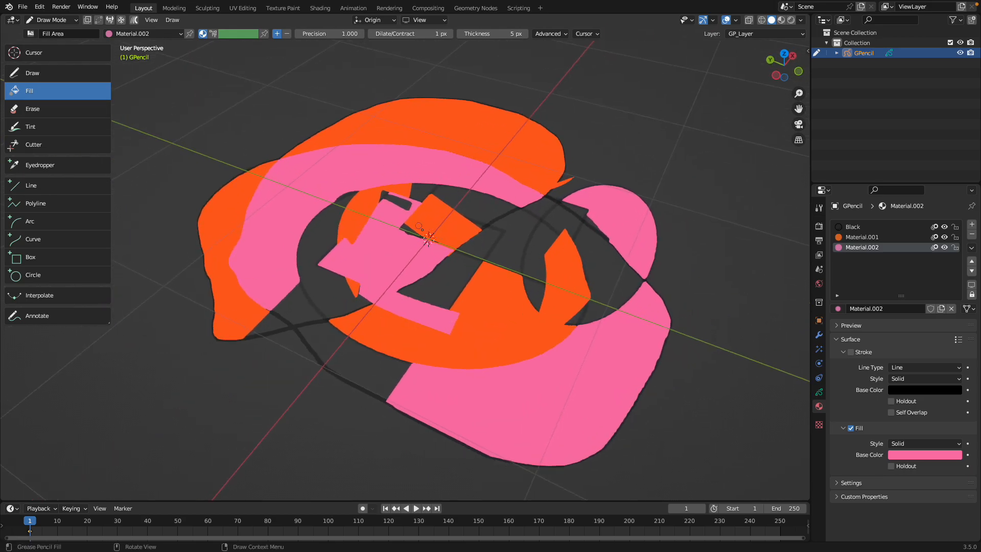
middle_click_drag(421, 229, 360, 291)
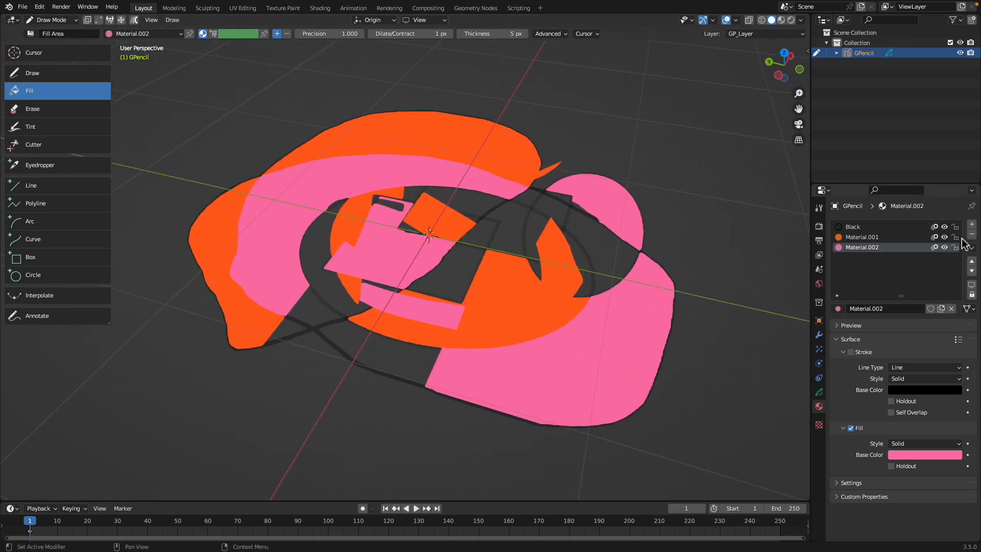
Step: Add a fourth Grease Pencil material with stroke off and a yellow fill
left_click(972, 225)
left_click(899, 309)
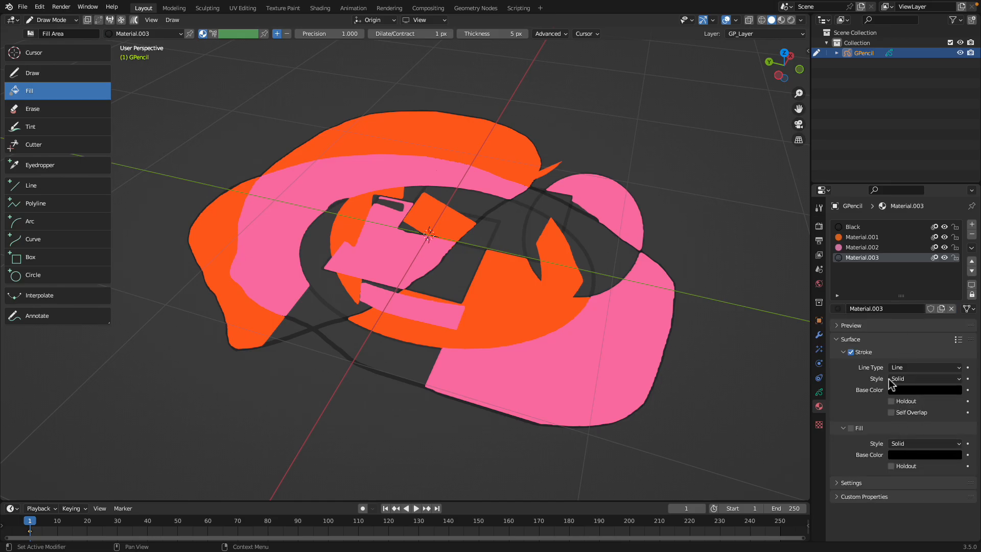
left_click(905, 455)
left_click_drag(954, 332, 954, 308)
left_click_drag(905, 344, 887, 360)
Step: Fill the small gap where the outer loops cross and the regions near the lower ellipse with yellow from tilted views
middle_click_drag(313, 316, 511, 240)
left_click(319, 316)
left_click(321, 317)
left_click(500, 219)
left_click(539, 202)
mouse_move(539, 203)
middle_mouse_down()
mouse_move(462, 244)
mouse_move(514, 191)
mouse_move(457, 222)
middle_mouse_up()
Step: Switch the Grease Pencil object to Object Mode and open its layer settings
left_click(51, 20)
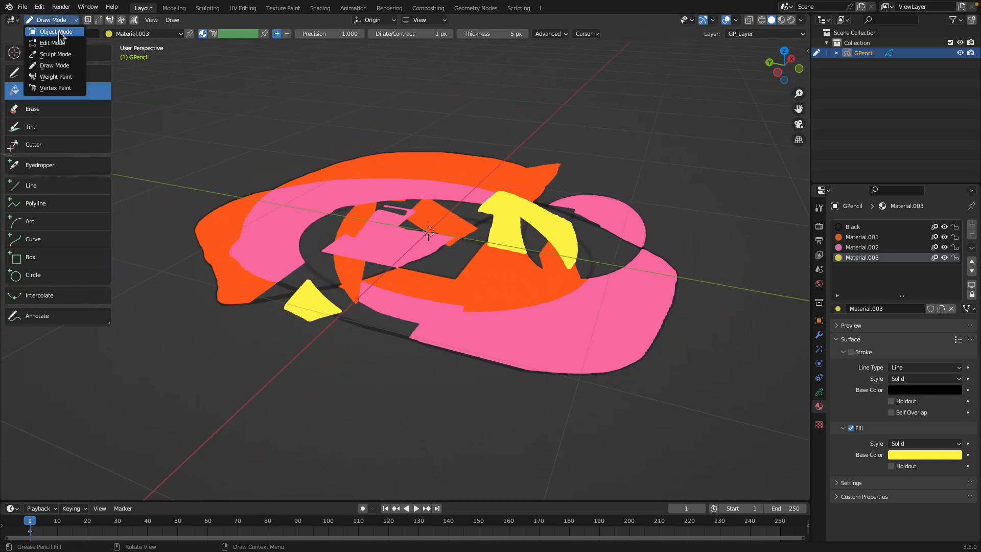
left_click(54, 31)
middle_click_drag(373, 186, 406, 209)
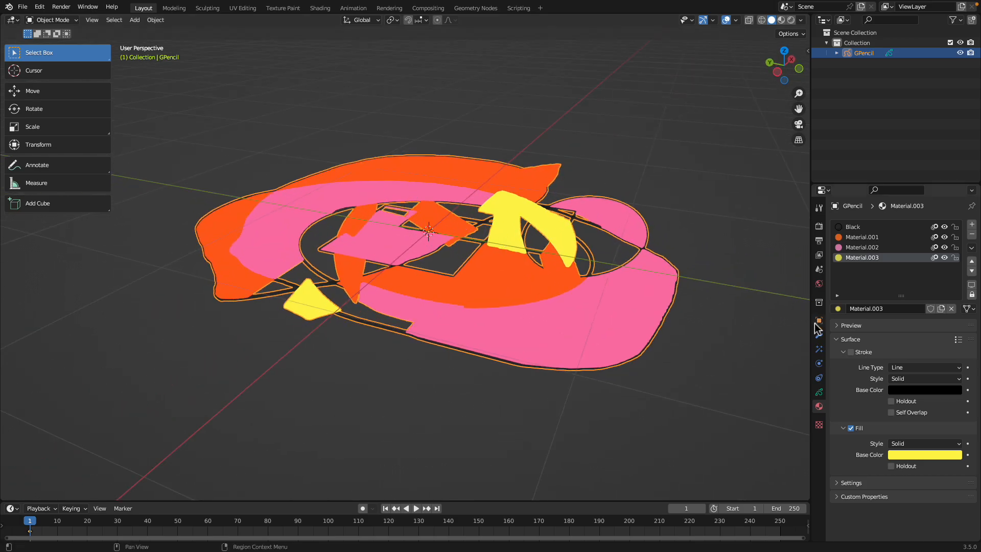
left_click(819, 391)
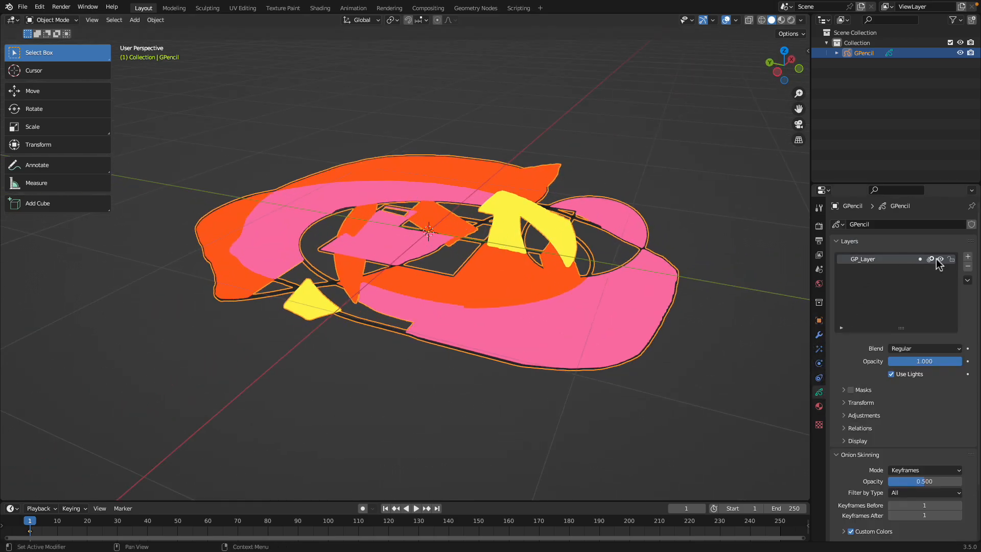
Step: Look through the Grease Pencil object's conversion choices and its material slot and layer options
right_click(894, 258)
left_click(819, 407)
right_click(569, 247)
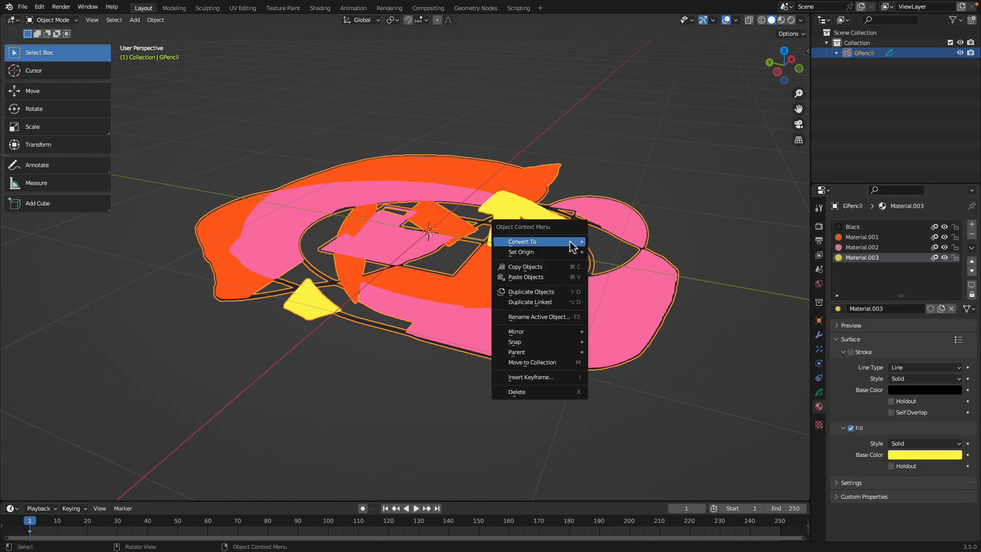
mouse_move(573, 244)
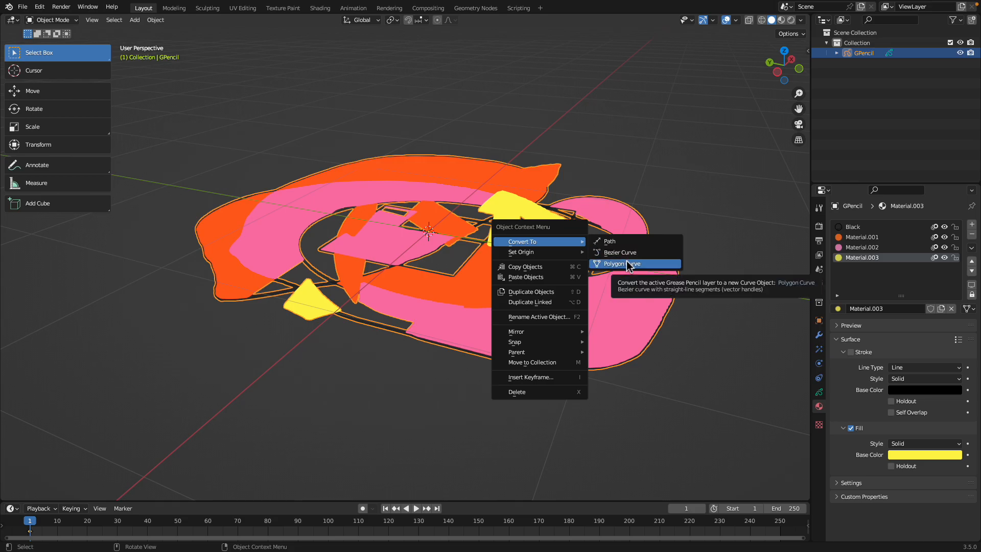
left_click(973, 248)
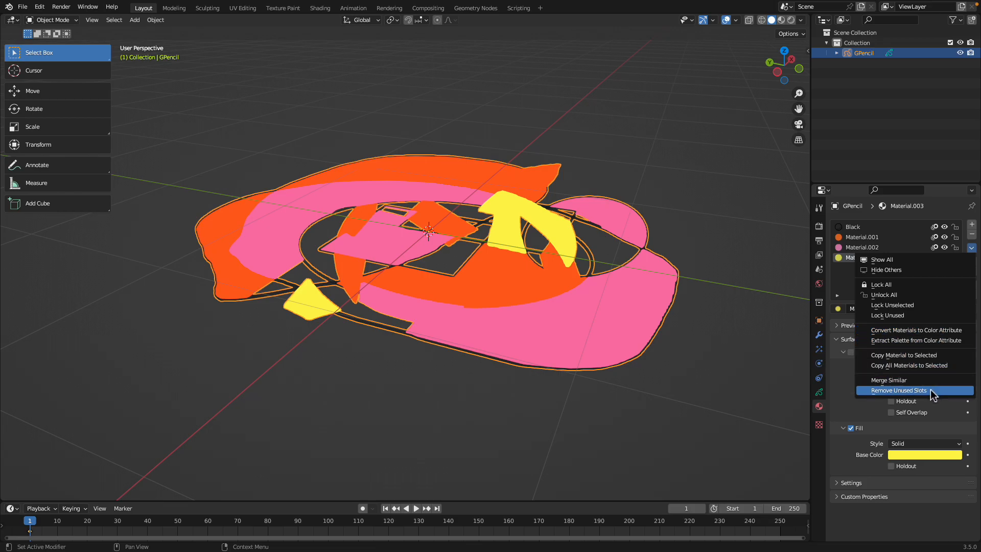
left_click(820, 393)
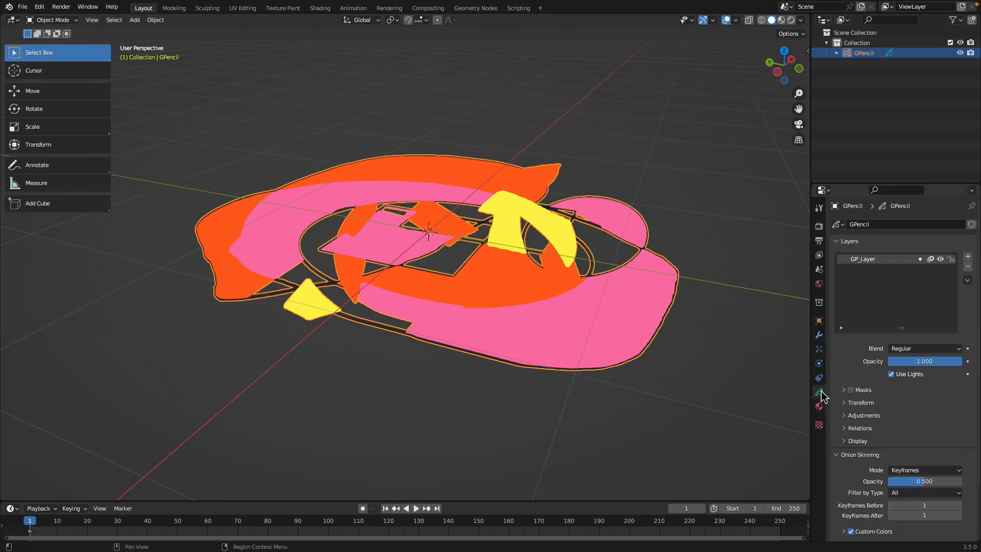
left_click(967, 280)
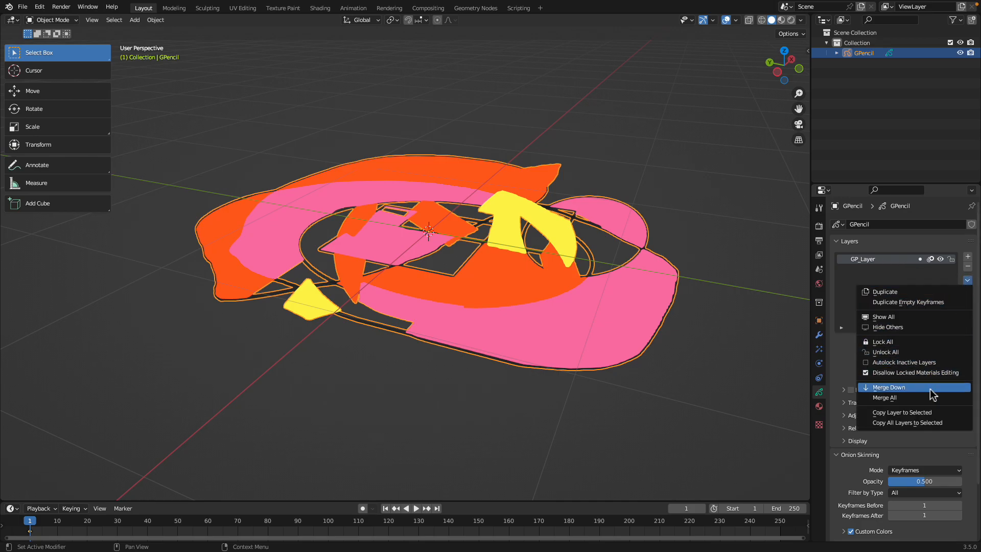
Step: Convert the Grease Pencil layer to a curve object and hide the original Grease Pencil drawing
right_click(533, 203)
middle_click_drag(524, 200, 513, 249)
mouse_move(534, 207)
left_click(575, 212)
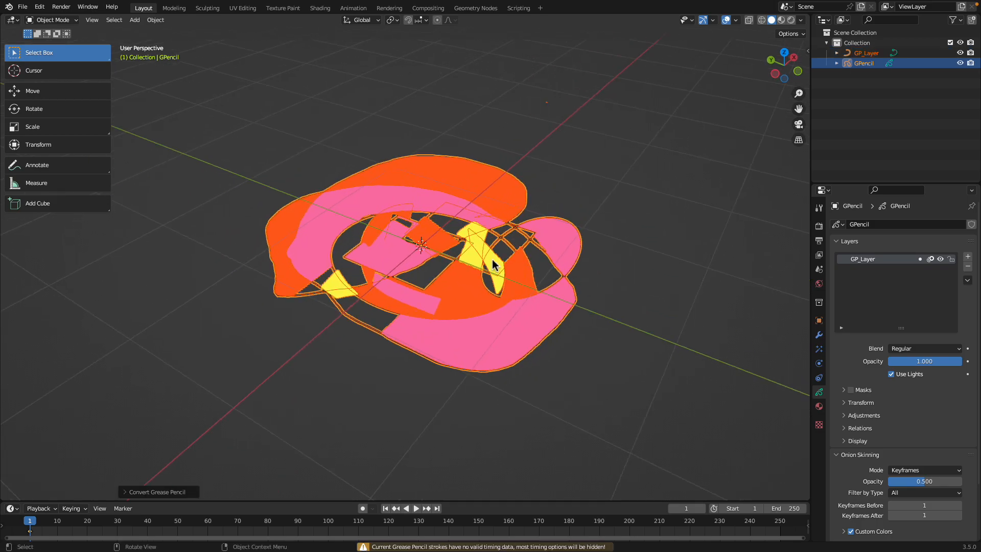
left_click(960, 63)
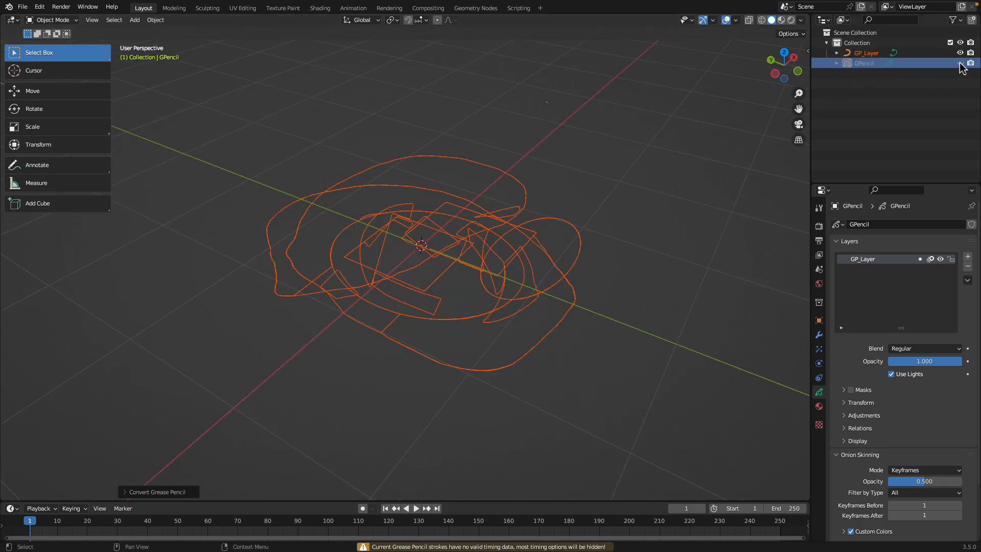
Step: Convert the curve object to a mesh and fill all its selected outlines with faces in Edit Mode
left_click(466, 243)
middle_click_drag(467, 243, 528, 106)
key("Tab")
key("Tab")
key("Tab")
key("Tab")
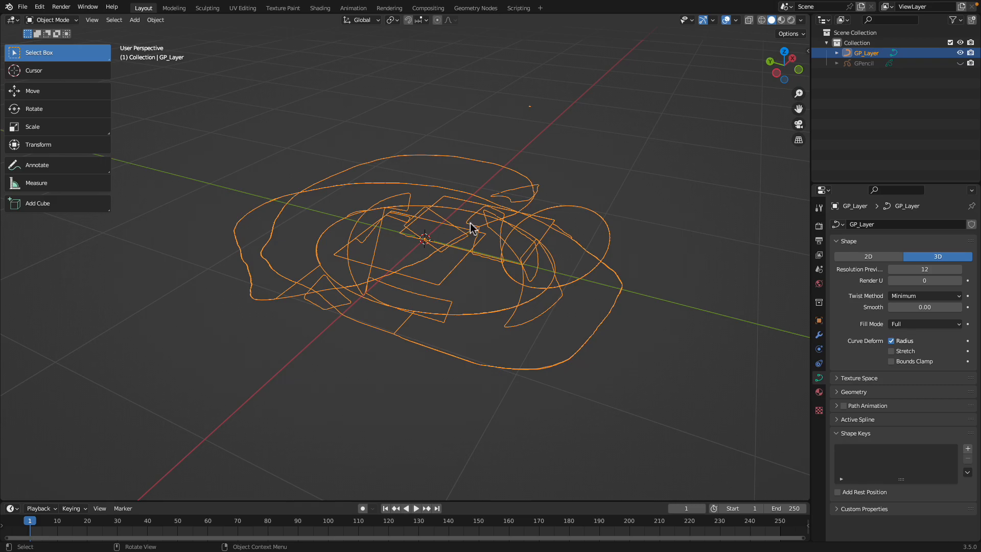
right_click(471, 225)
mouse_move(471, 226)
left_click(530, 238)
key("Tab")
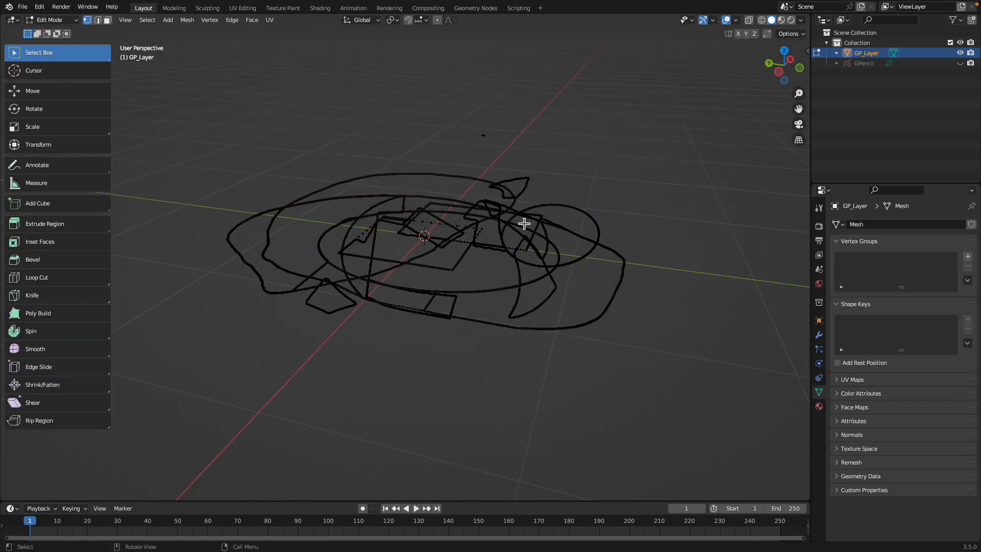
key("a")
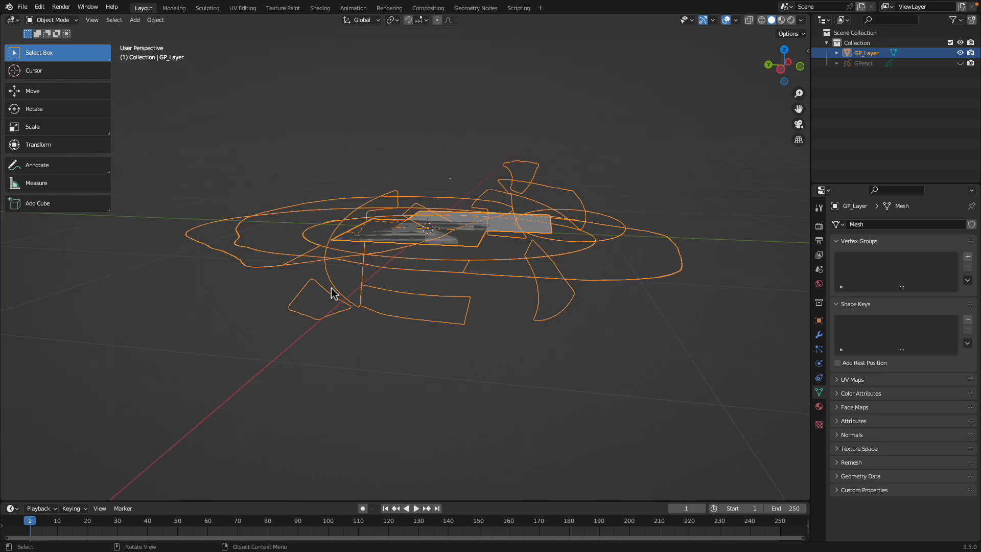
Step: Close the gap at the small diamond outline's upper corner with a face between its loose ends, and return to Object Mode
middle_click_drag(355, 295, 318, 313)
scroll(325, 310, "up", 2)
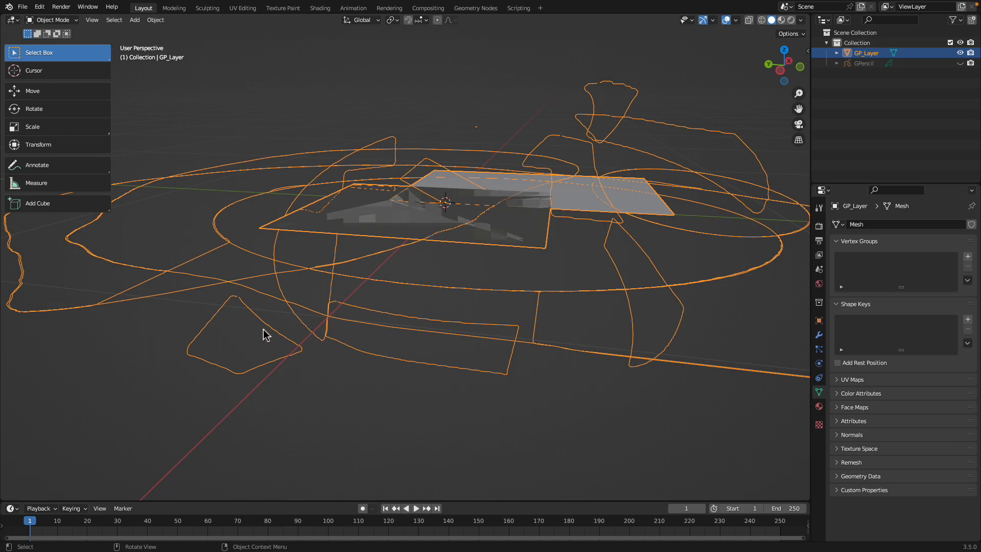
key("Tab")
scroll(265, 324, "up", 8)
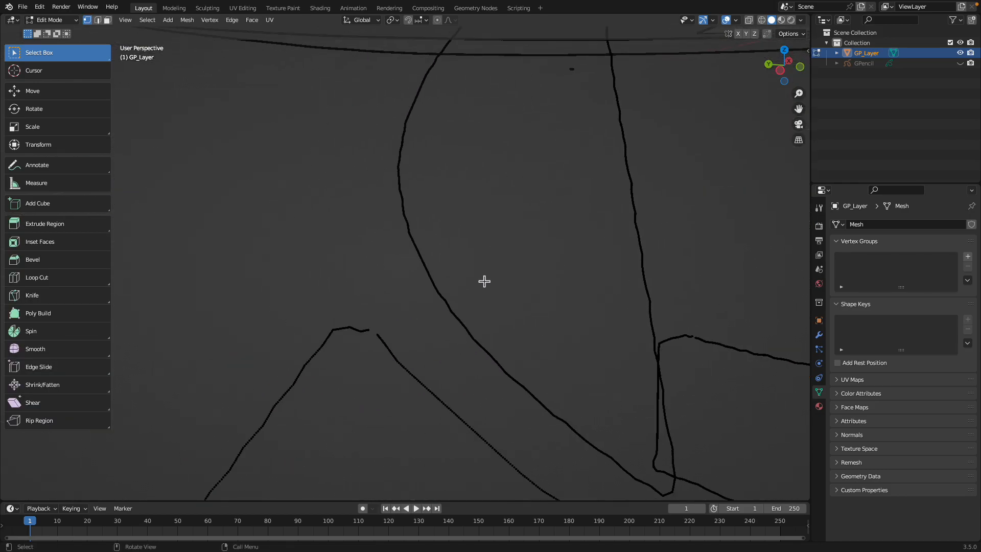
scroll(383, 334, "up", 5)
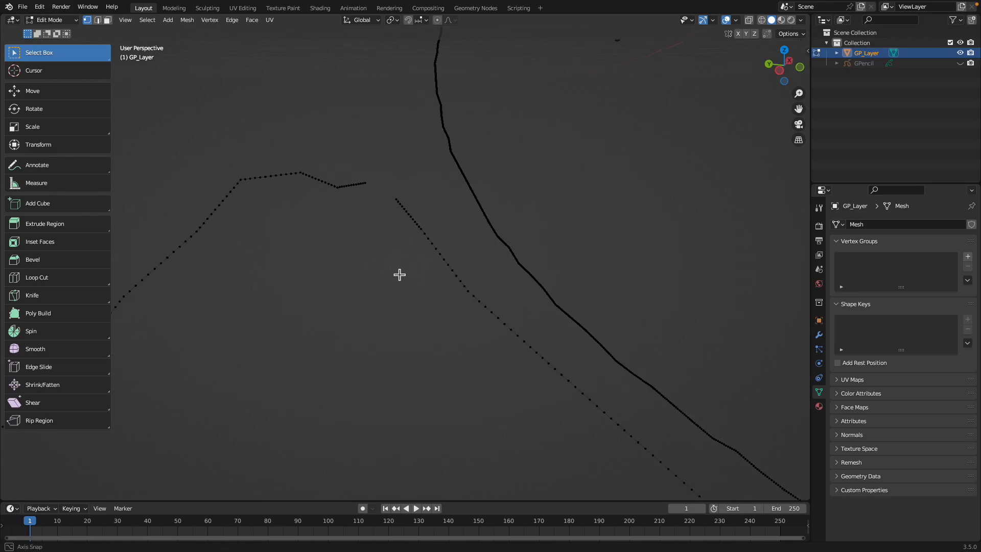
left_click_drag(348, 158, 423, 234)
key("f")
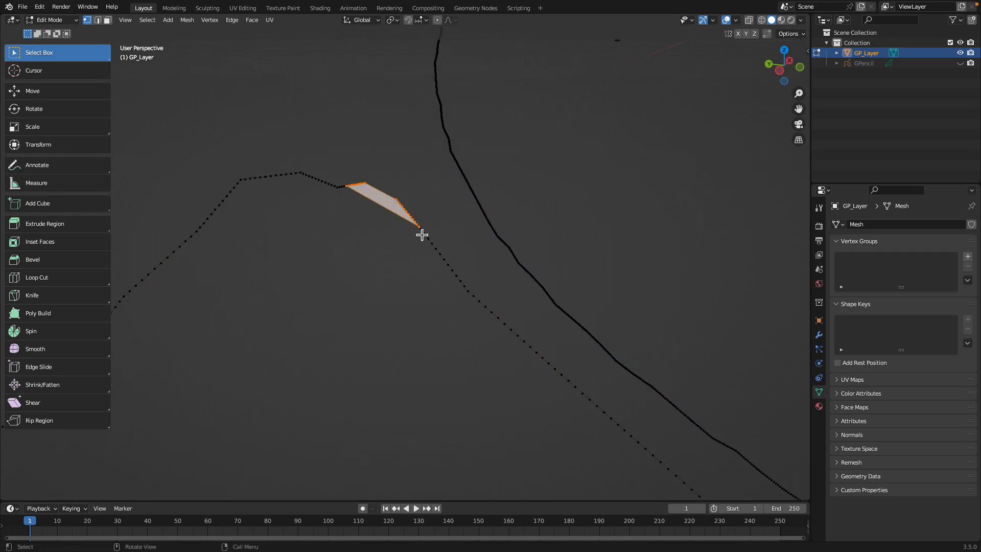
scroll(422, 235, "down", 10)
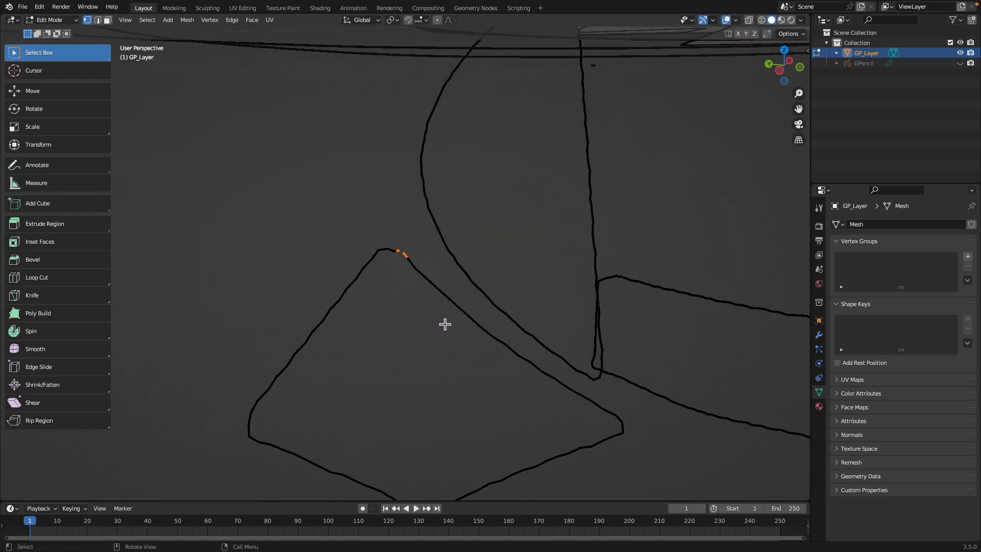
key("Tab")
mouse_move(475, 334)
middle_mouse_down()
mouse_move(526, 313)
mouse_move(547, 321)
middle_mouse_up()
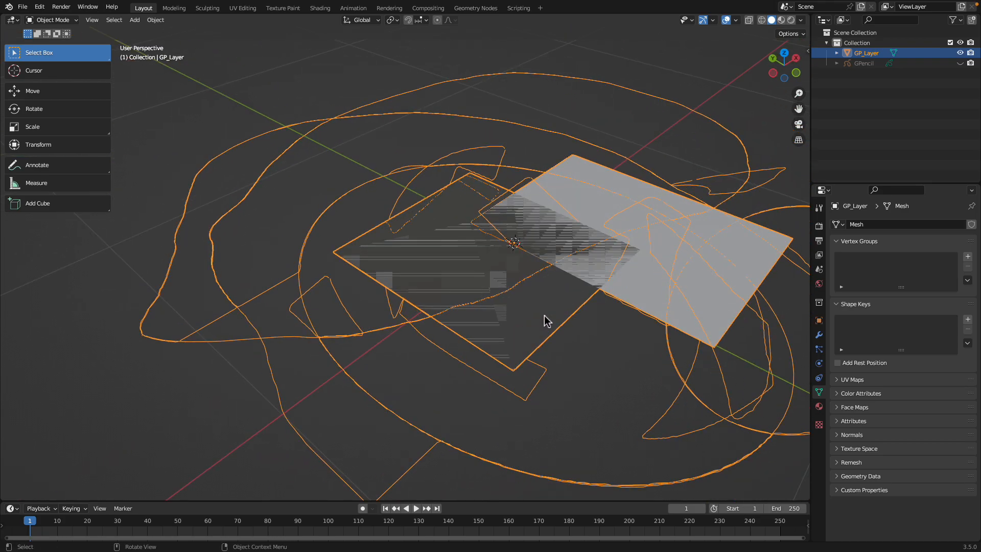
middle_click_drag(639, 225, 545, 241)
key("Tab")
key("Tab")
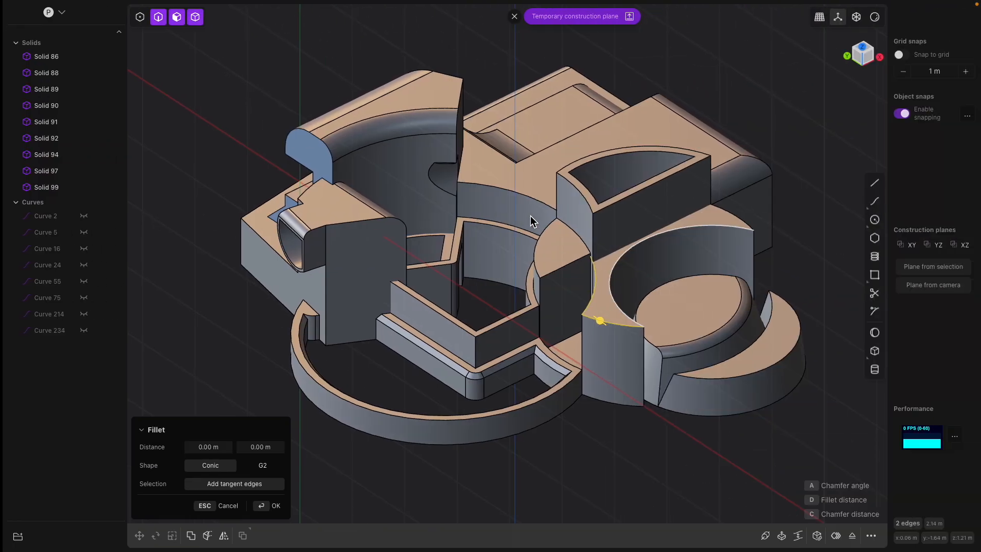
middle_click_drag(531, 215, 581, 222)
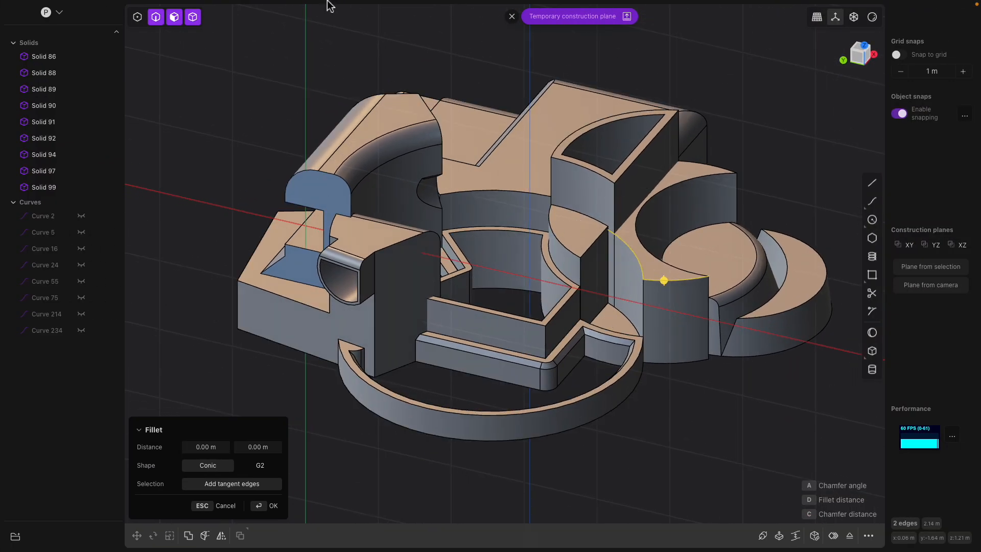
mouse_move(320, 5)
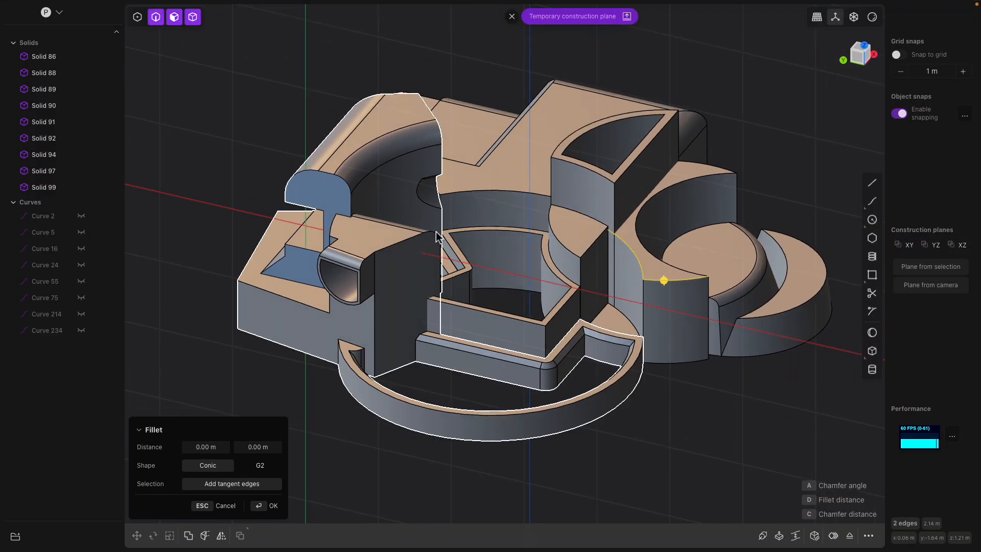
middle_click_drag(436, 231, 408, 247)
left_click(407, 193)
left_click(407, 192)
middle_click_drag(433, 200, 417, 205)
left_click_drag(418, 209, 417, 207)
middle_click_drag(427, 203, 442, 198)
key("Escape")
Step: Offset the broad flat top face beside the sloped recess slightly upward
middle_click_drag(427, 162, 488, 222)
left_click(380, 204)
middle_click_drag(380, 204, 440, 197)
left_click(379, 159)
middle_click_drag(372, 162, 400, 176)
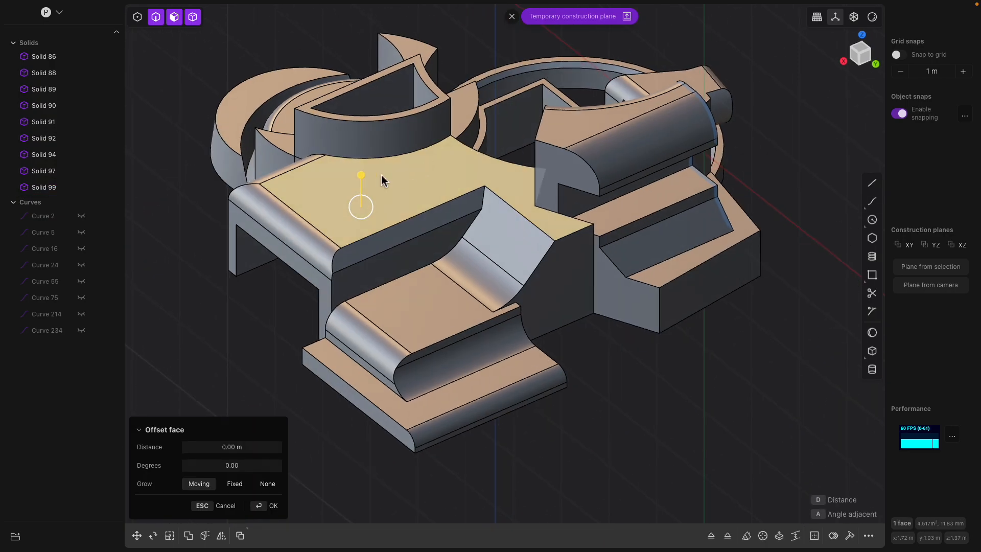
left_click_drag(363, 179, 363, 164)
middle_click_drag(364, 163, 459, 184)
left_click_drag(428, 180, 429, 187)
scroll(442, 208, "up", 2)
middle_click_drag(375, 193, 419, 271, "shift")
key("Return")
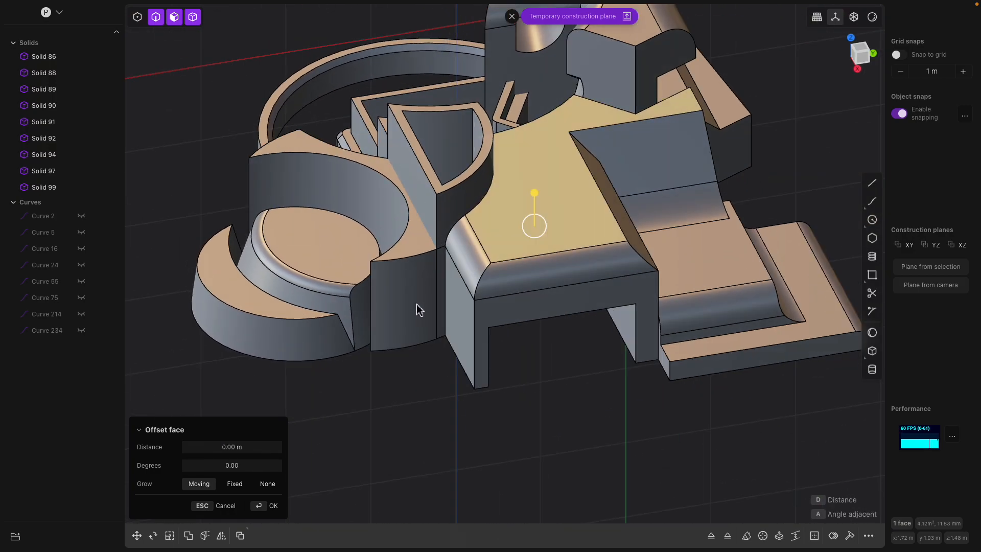
Step: Fillet the upper edge inside the arch opening under the raised platform by about 0.23 m
left_click(417, 305)
middle_click_drag(417, 305, 442, 314)
left_click(528, 330)
middle_click_drag(528, 330, 504, 287)
left_click(529, 316)
key("b")
left_click_drag(505, 288, 530, 309)
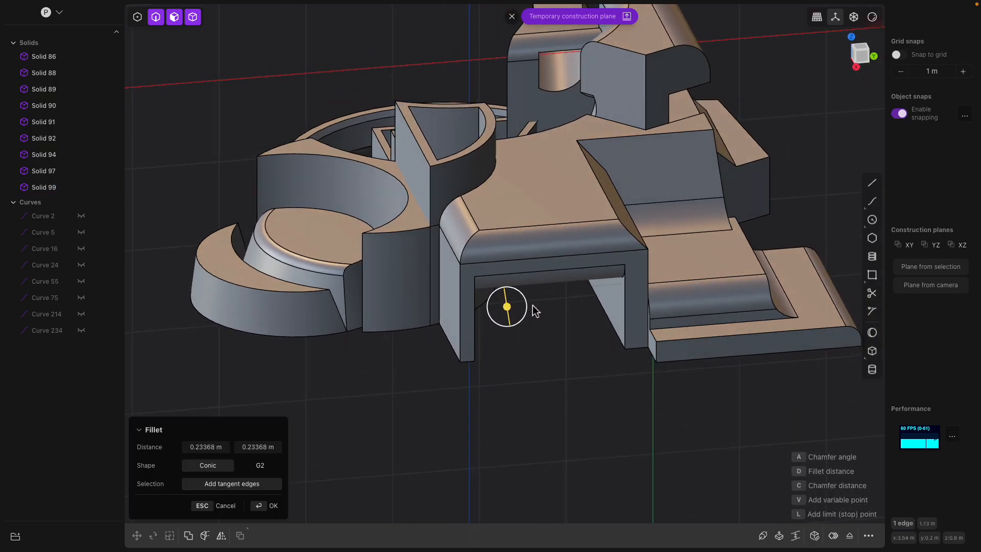
key("Return")
middle_click_drag(541, 309, 519, 221)
left_click(543, 205)
left_click(604, 193)
middle_click_drag(604, 193, 640, 219)
left_click(698, 137)
left_click(597, 330)
middle_click_drag(597, 331, 595, 331)
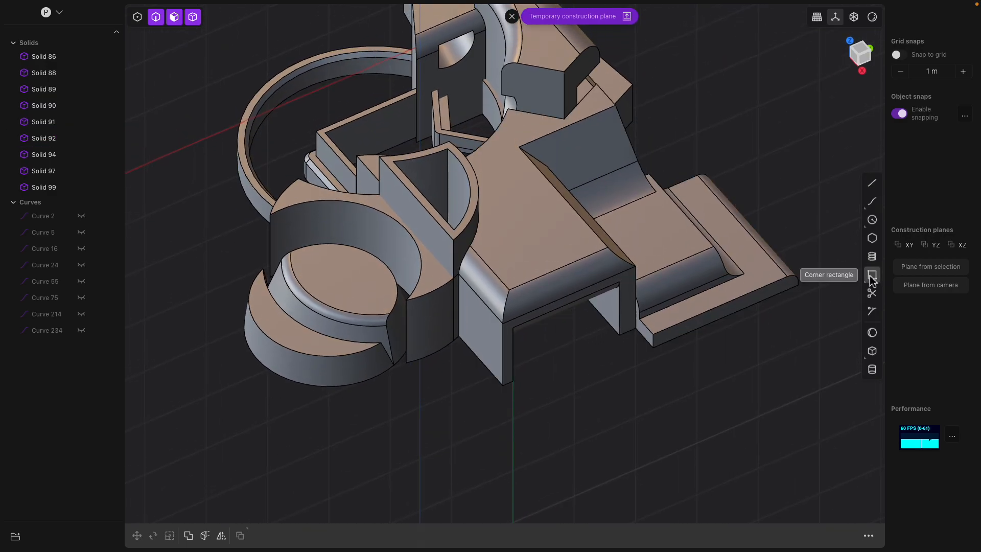
Step: Cut a notch through the platform's rounded end with a box about 1.91 by 0.53 m and 0.48 m deep
left_click(873, 351)
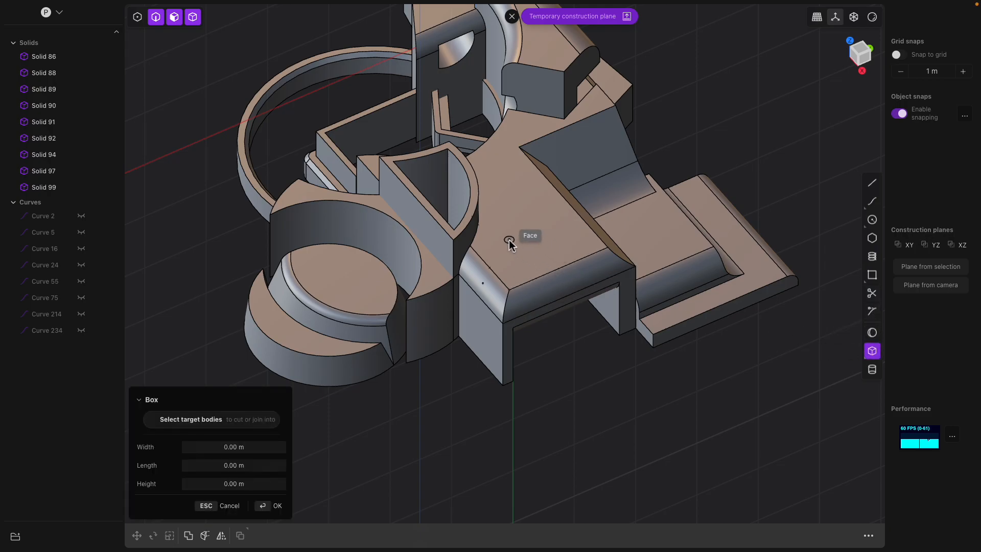
left_click(610, 310)
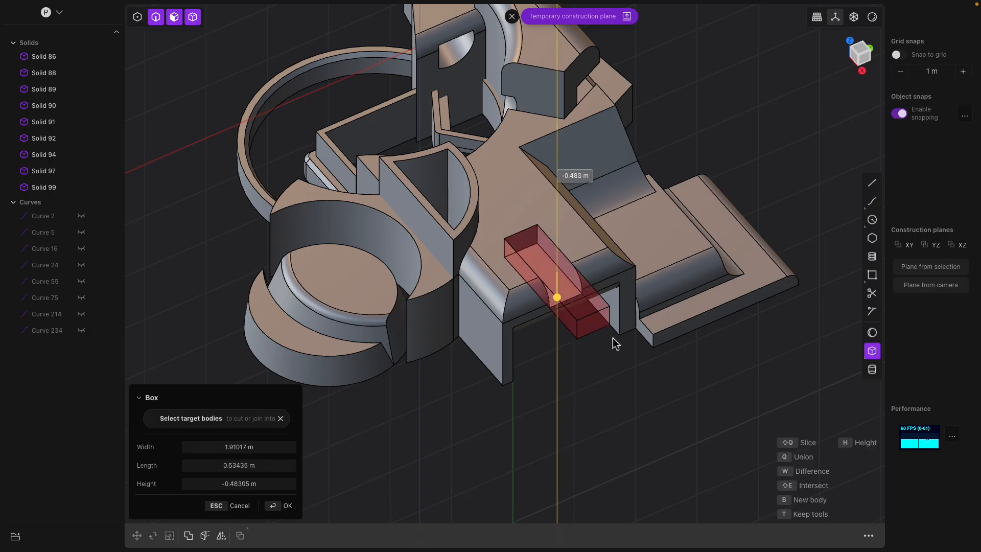
middle_click_drag(583, 340, 467, 306)
key("Return")
Step: Cut the pointed pillar beside the inner frame with a box about 0.50 by 0.87 m and 1.91 m deep
left_click(437, 321)
left_click(467, 307)
key("o")
scroll(469, 306, "up", 5)
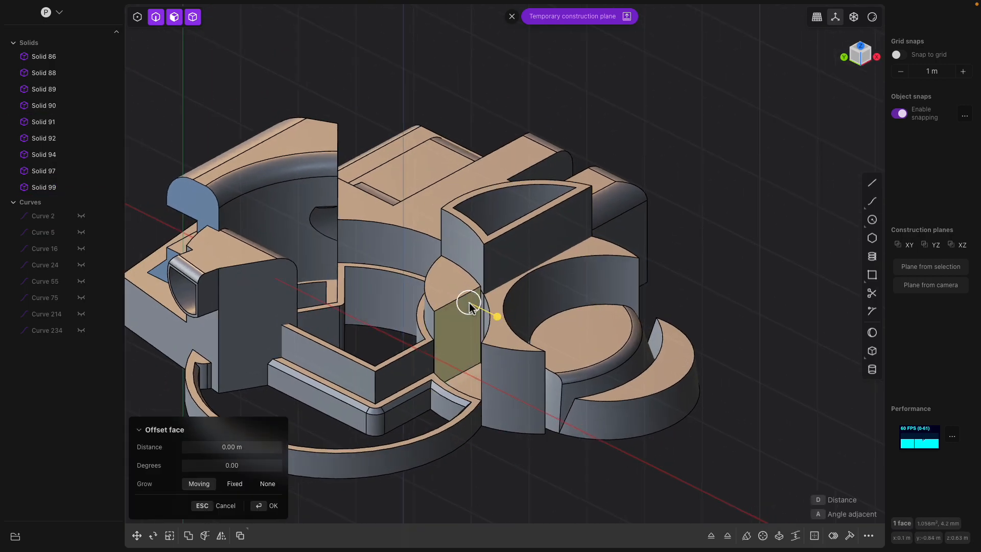
left_click(873, 352)
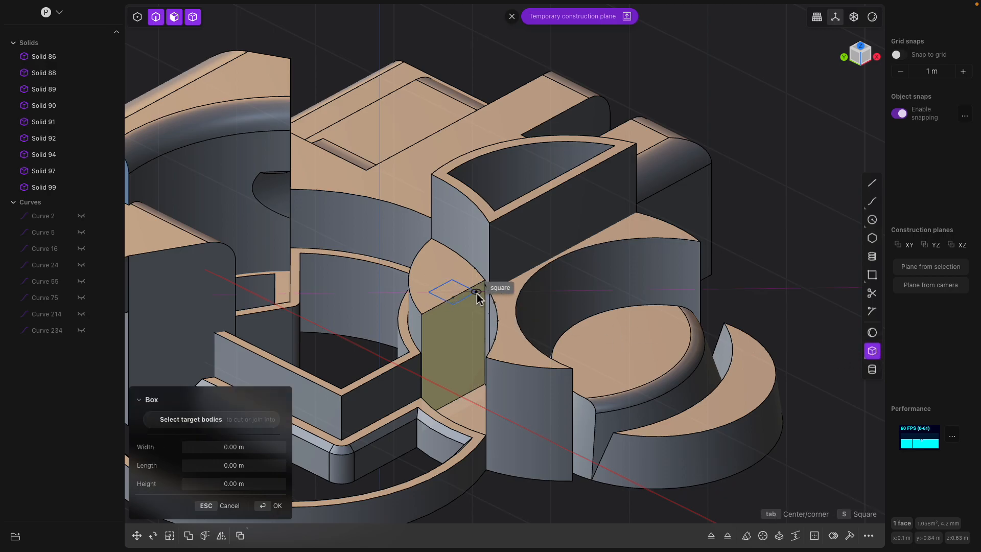
left_click(480, 292)
middle_click_drag(481, 383, 516, 339, "shift")
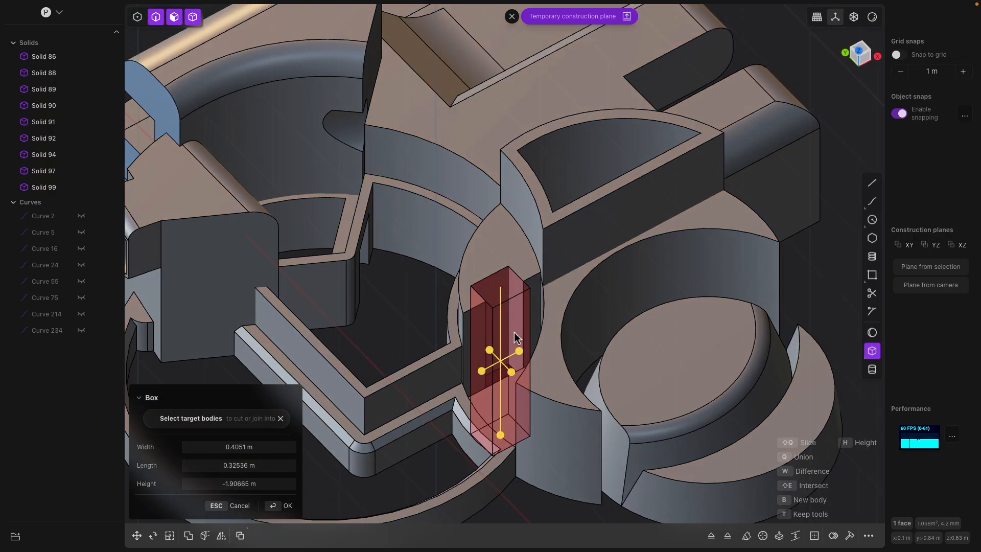
left_click_drag(494, 349, 460, 310)
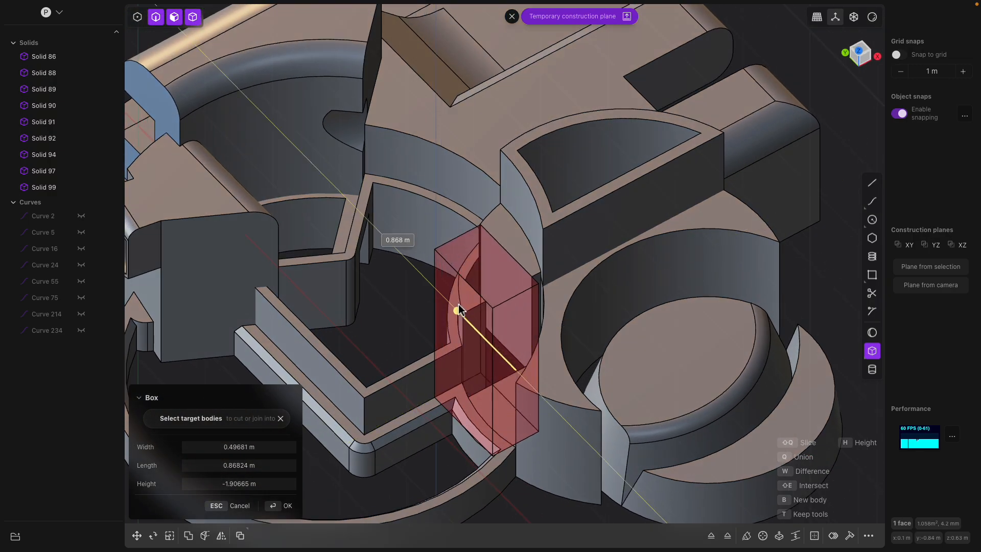
right_click(462, 291)
middle_click_drag(477, 295, 549, 291)
left_click(520, 354)
left_click(523, 365)
key("Escape")
left_click(551, 264)
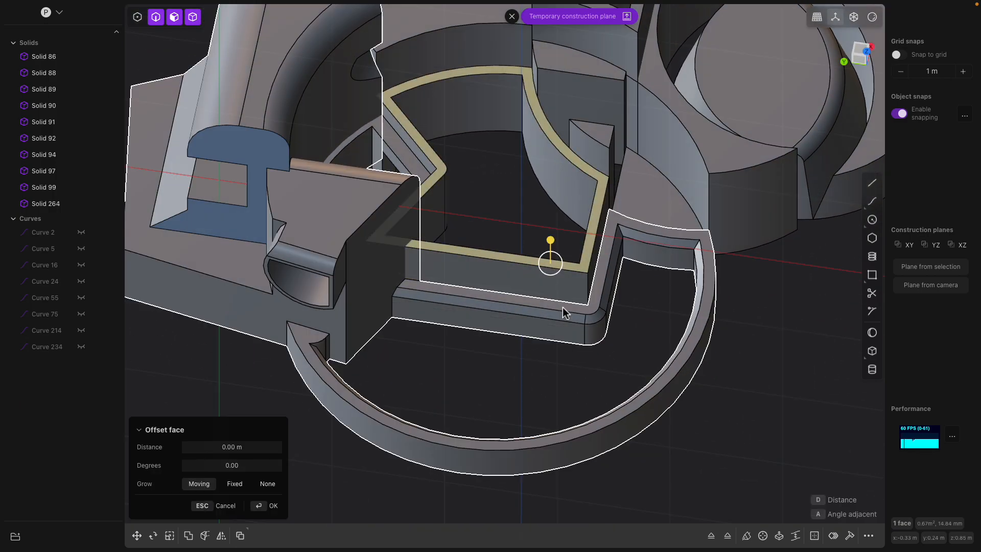
scroll(595, 315, "down", 3)
left_click(715, 341)
left_click(566, 291)
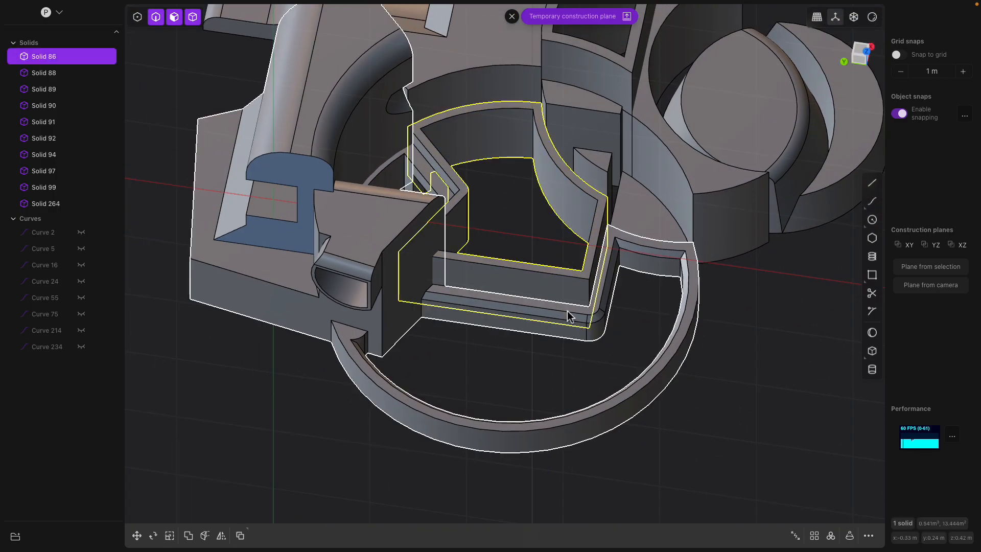
left_click(571, 331, "shift")
scroll(571, 332, "down", 2)
middle_click_drag(534, 265, 555, 307)
left_click(611, 235, "shift")
left_click(598, 275, "shift")
middle_click_drag(599, 274, 560, 255)
Step: Try to join all the solids together with a Boolean union
key("ctrl+a")
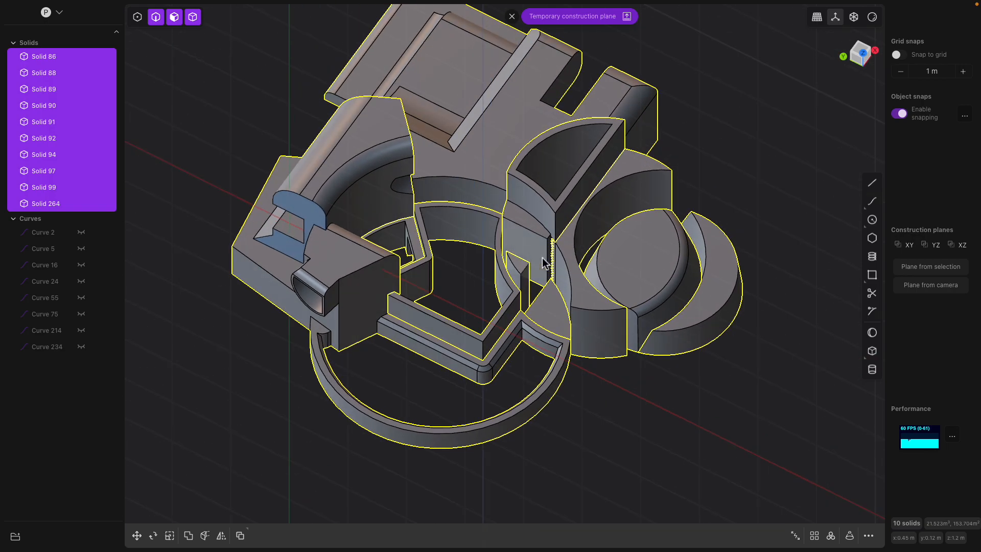
scroll(554, 271, "up", 4)
scroll(556, 272, "up", 1)
scroll(578, 278, "down", 4)
key("q")
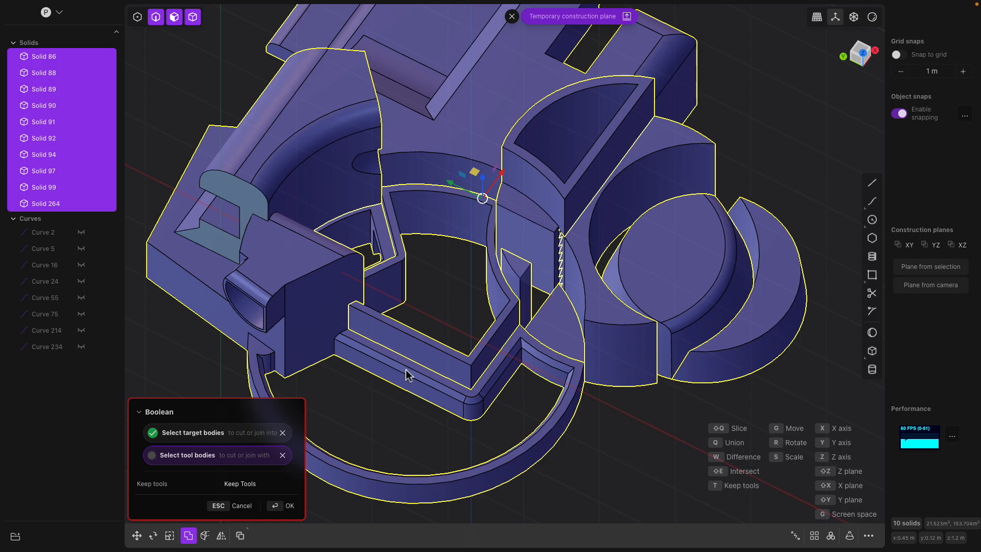
key("Return")
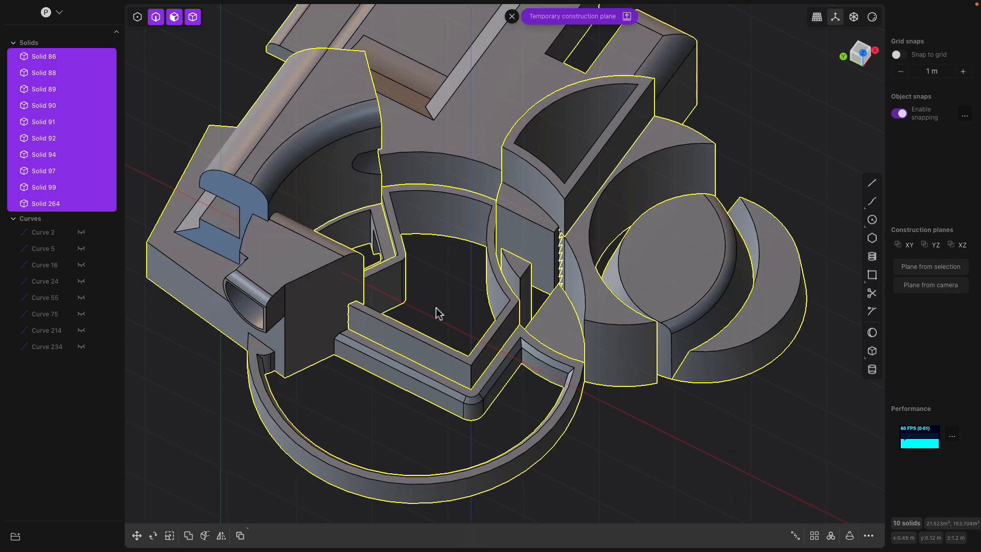
key("q")
key("Escape")
key("Escape")
Step: Join the inner frame and the solid carrying the outer ring with a Boolean union
left_click(478, 325)
scroll(479, 326, "up", 2)
left_click(528, 374)
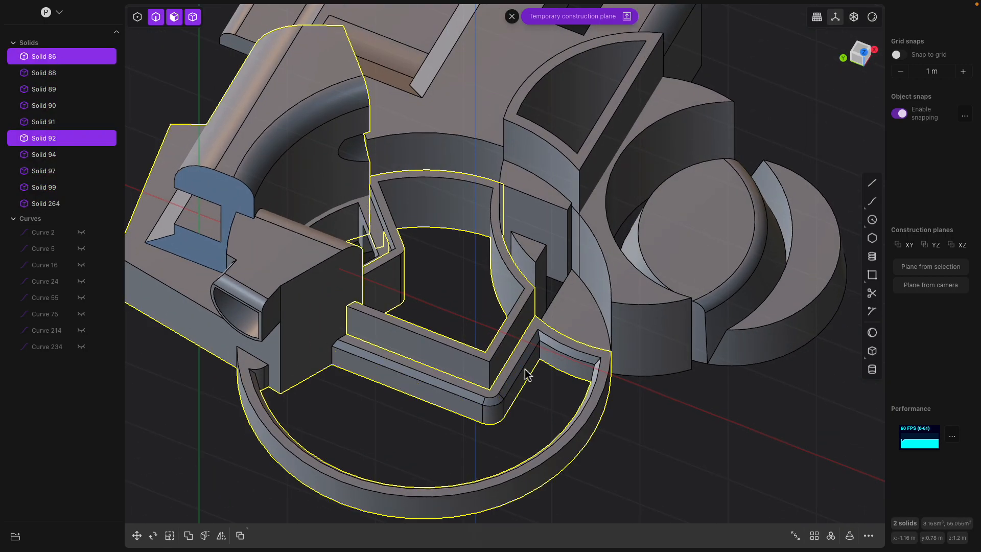
key("q")
key("Return")
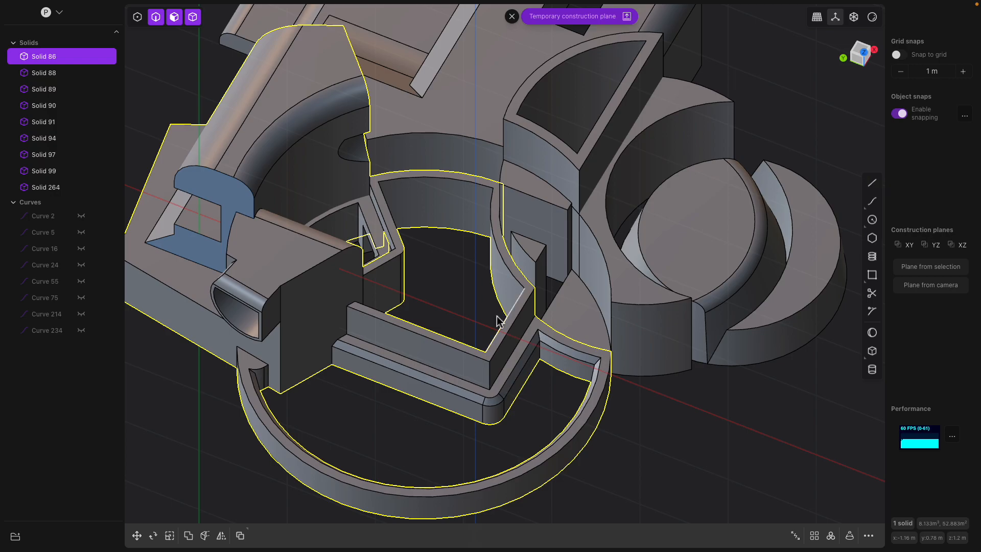
left_click(82, 56)
left_click(81, 57)
Step: Fillet the inner corner edge where the frame's front wall meets its stepped ledge
scroll(448, 365, "up", 3)
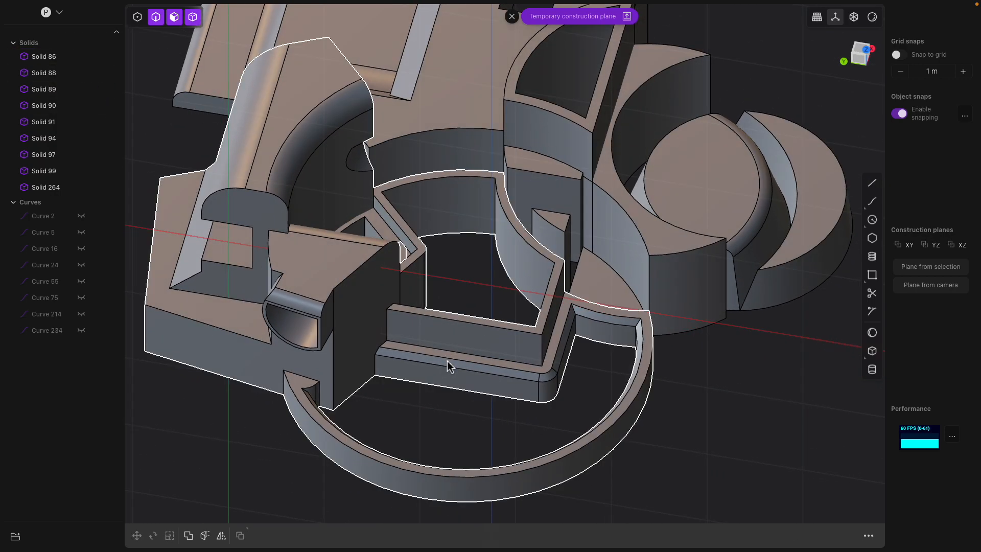
left_click(453, 363)
left_click(455, 351)
key("f")
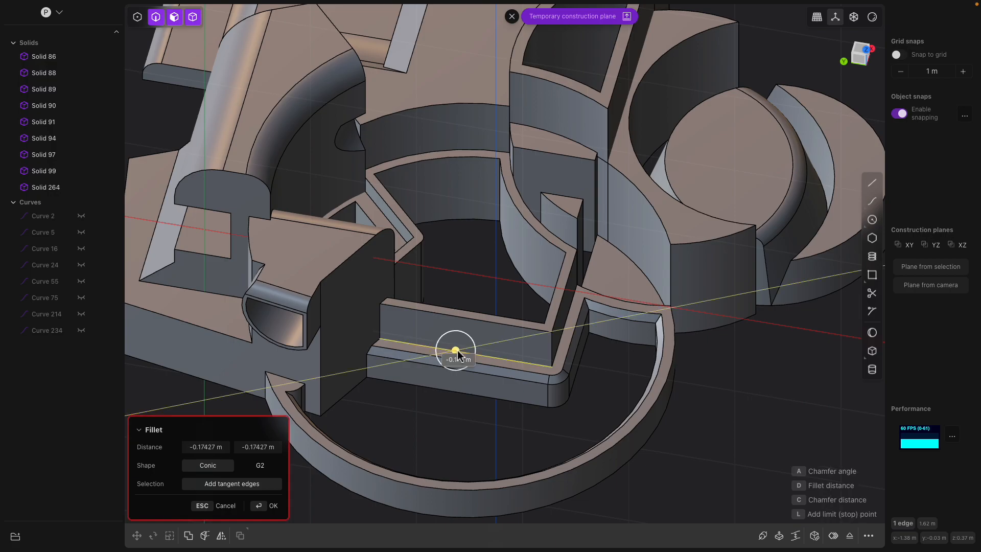
left_click_drag(462, 346, 451, 348)
key("Return")
Step: Cut a gap through the inner frame's front wall and ledge with a box about 0.78 by 0.68 m
middle_click_drag(500, 375, 529, 286)
middle_click_drag(553, 31, 516, 186)
left_click(859, 56)
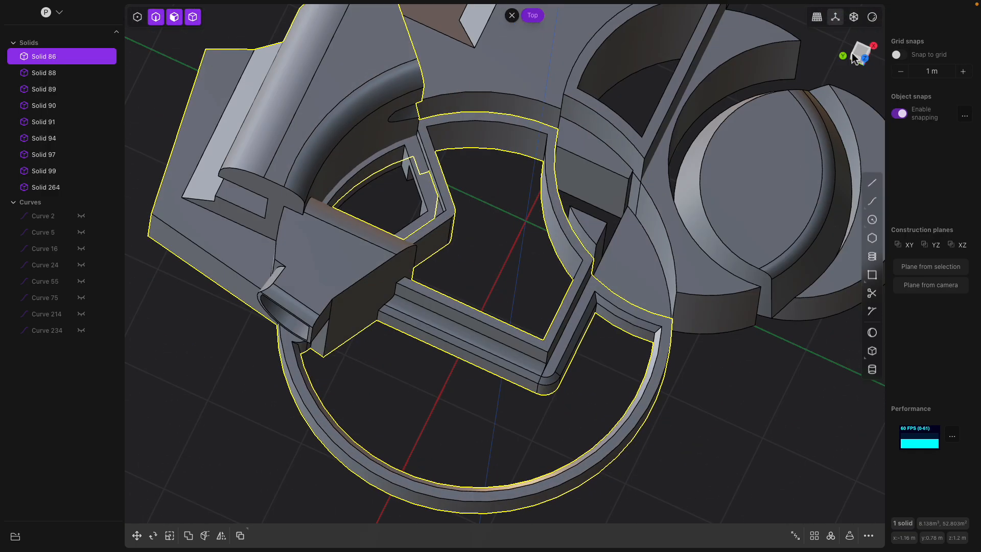
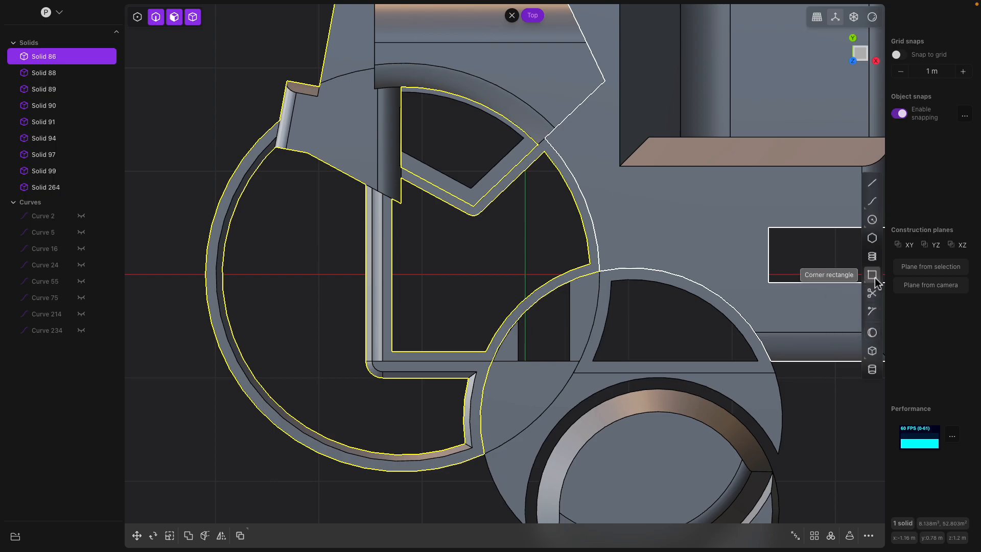
left_click(872, 351)
scroll(388, 246, "up", 3)
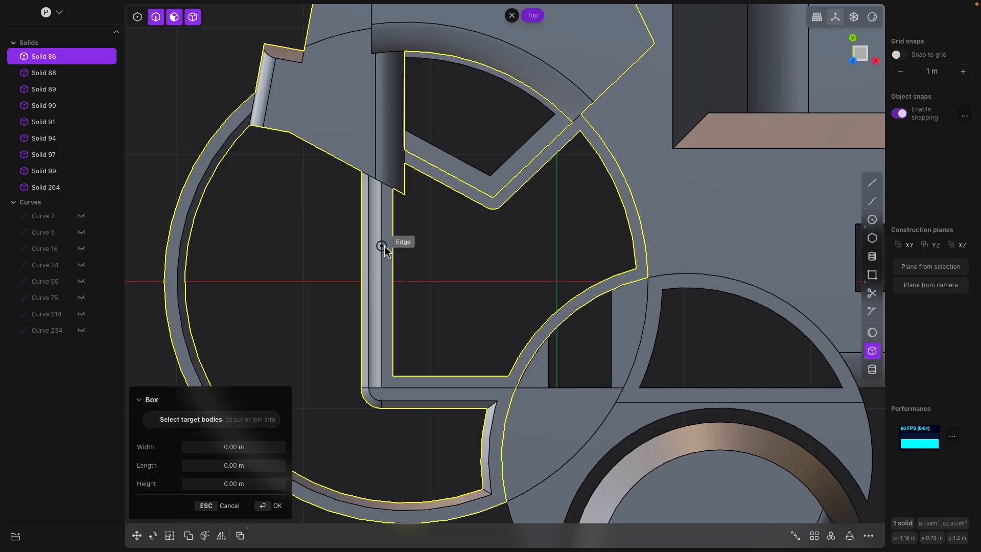
left_click(425, 337)
middle_click_drag(467, 285, 465, 145)
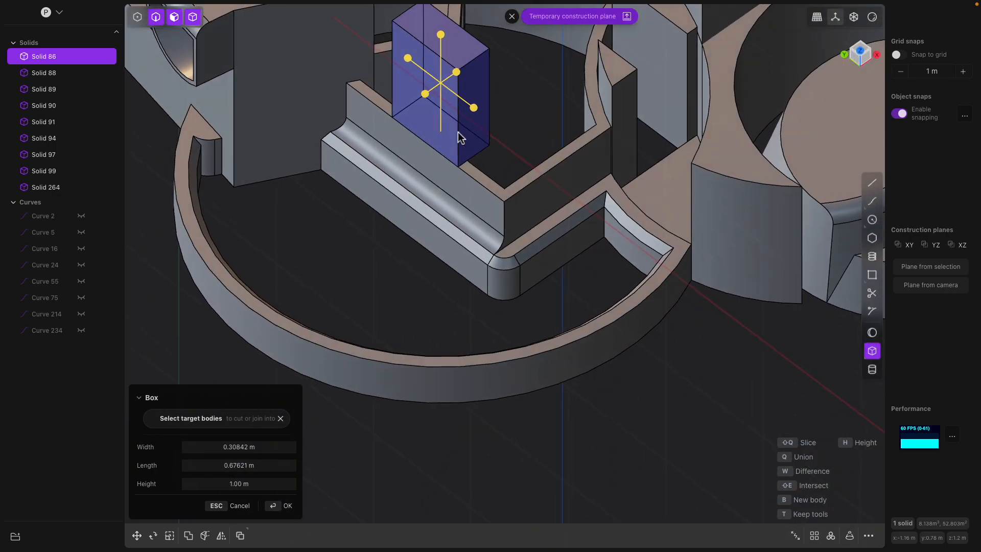
scroll(466, 147, "up", 3)
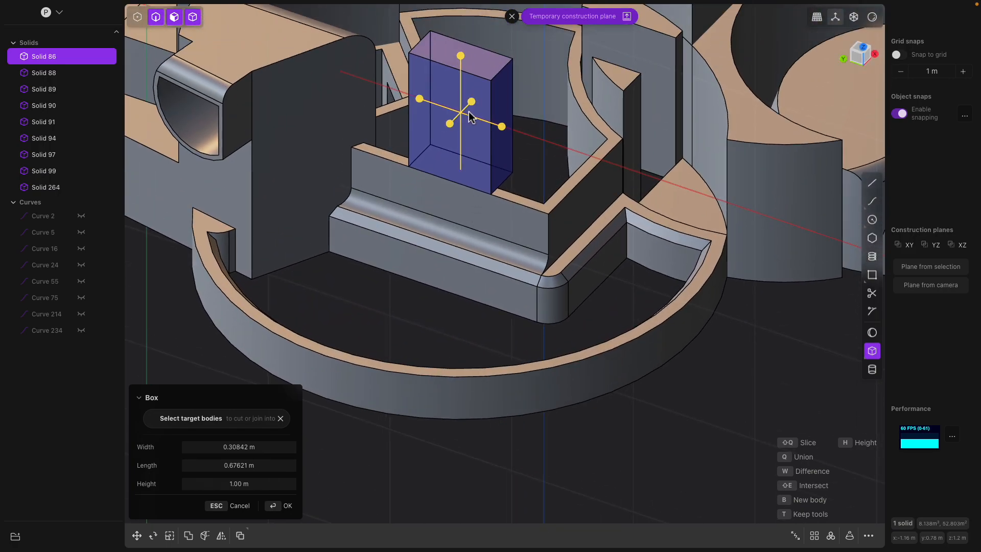
left_click_drag(450, 123, 417, 157)
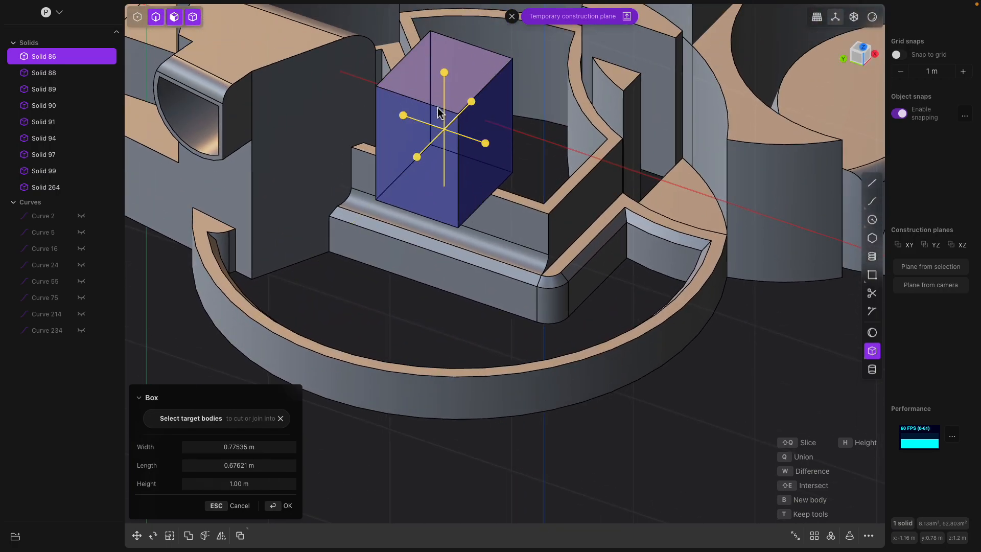
left_click_drag(444, 73, 444, 314)
middle_click_drag(450, 311, 513, 127)
key("Return")
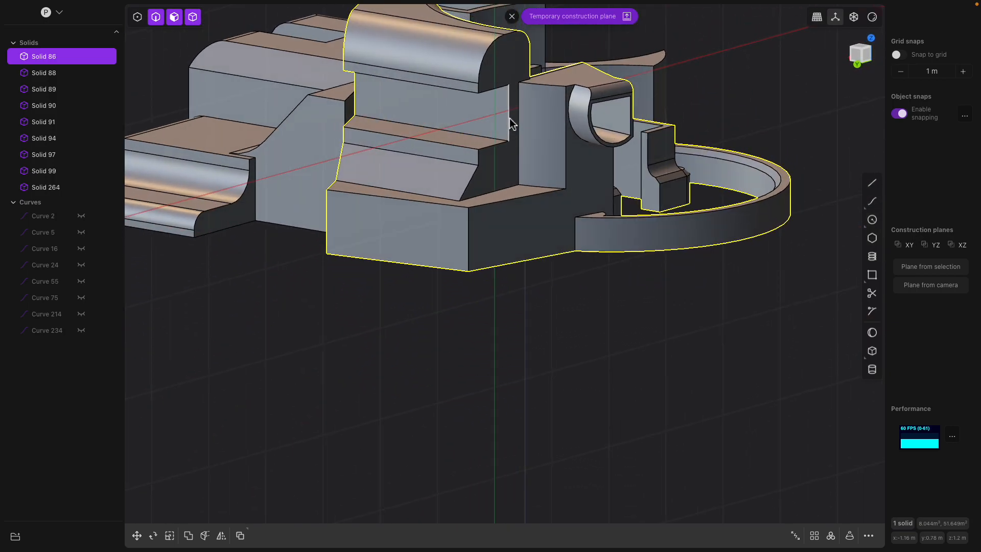
Step: Offset the outline of the platform's flat side face beside the curved ramp inward to form a smaller inner face
left_click(513, 127)
key("f")
scroll(522, 138, "down", 3)
middle_click_drag(544, 160, 574, 213)
left_click(565, 267)
middle_click_drag(565, 267, 497, 260)
scroll(497, 258, "up", 3)
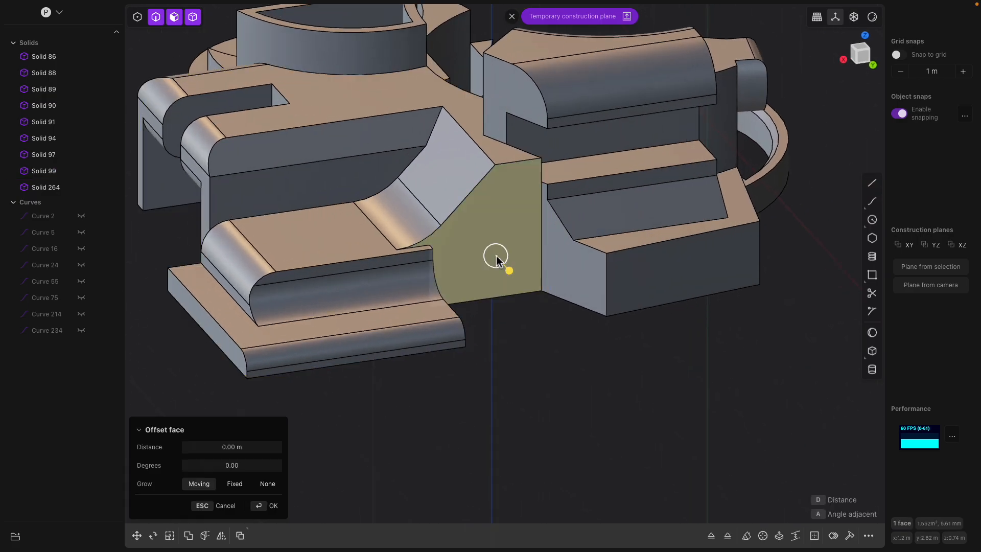
scroll(497, 257, "up", 1)
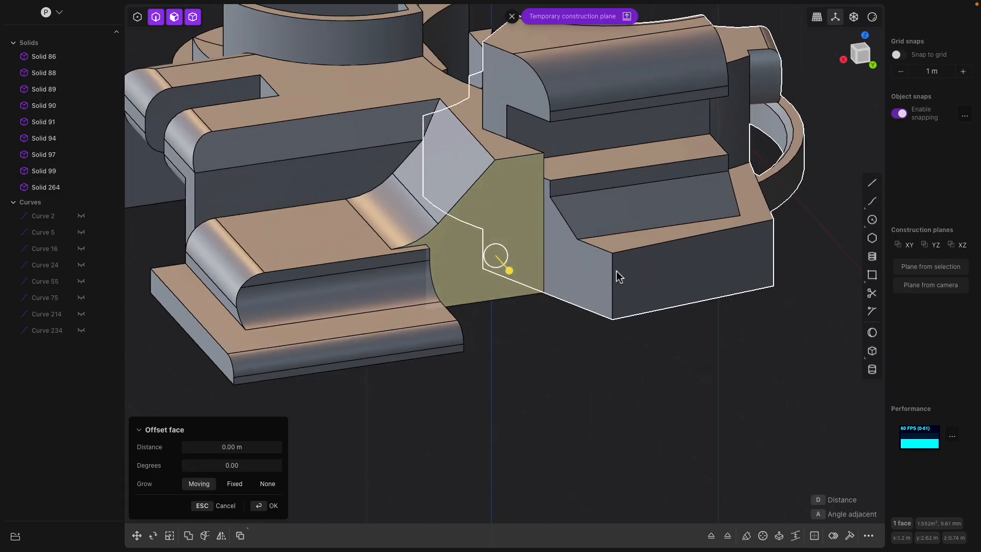
key("o")
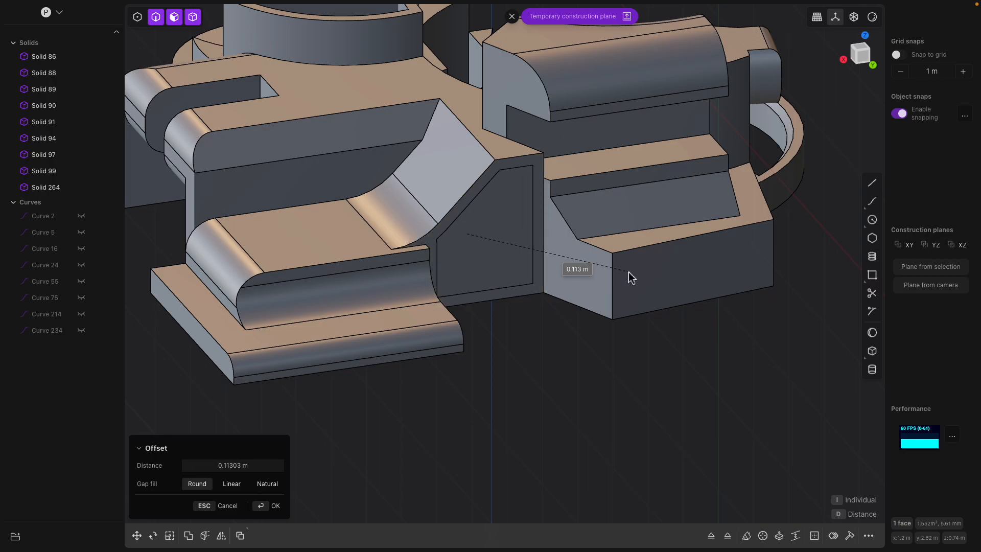
Step: Push the inset face beside the ramp inward by about 2.75 m to hollow out a recess
left_click(510, 259)
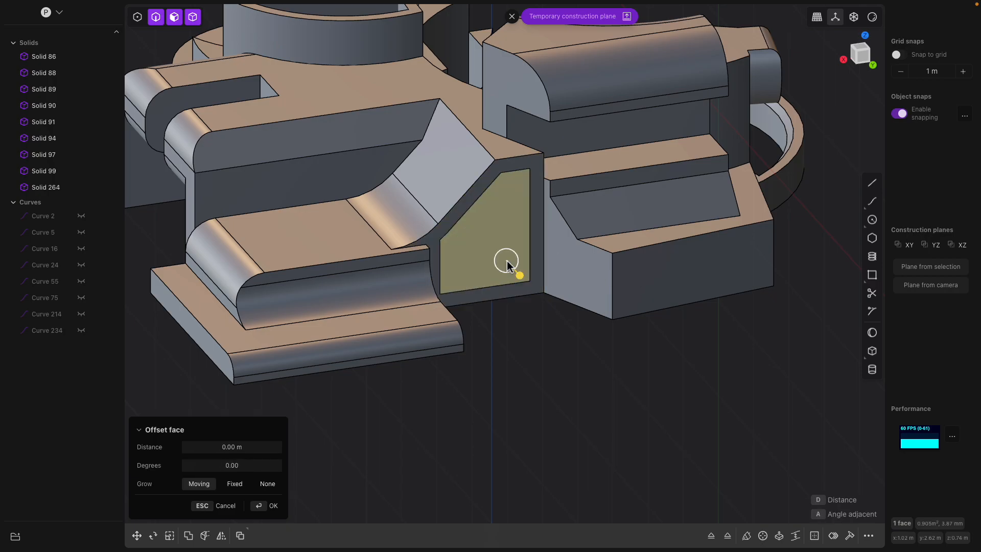
scroll(503, 260, "up", 1)
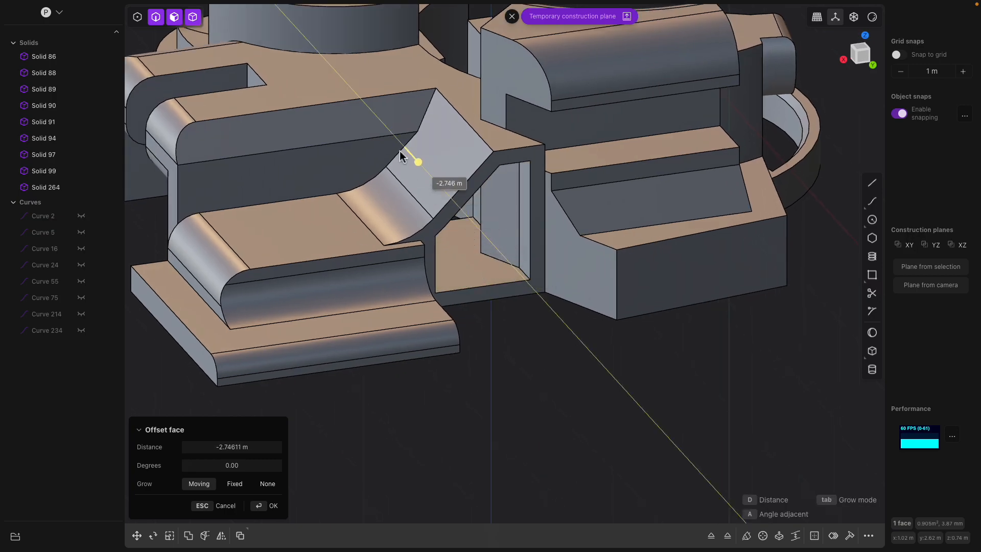
key("Return")
Step: Offset the floor face of the new recess downward
left_click(469, 256)
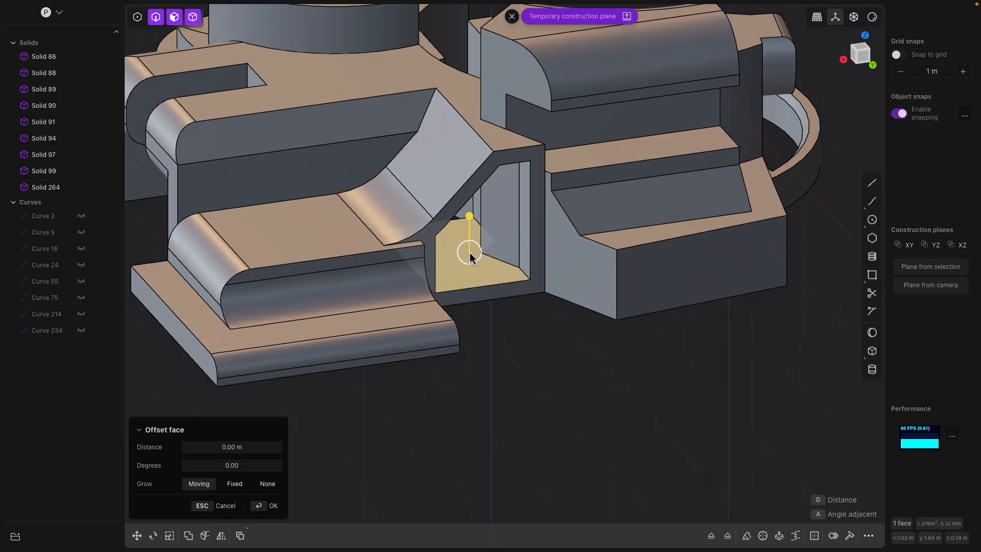
scroll(470, 253, "up", 2)
left_click_drag(470, 219, 471, 249)
middle_click_drag(471, 256, 555, 350)
key("Return")
Step: Examine the whole part from above and from several angles to find the next area to shape
left_click(401, 204)
scroll(554, 344, "down", 1)
left_click(730, 304)
middle_click_drag(730, 304, 707, 459)
scroll(641, 350, "down", 1)
mouse_move(643, 355)
middle_mouse_down()
mouse_move(633, 335)
mouse_move(696, 300)
middle_mouse_up()
left_click(860, 56)
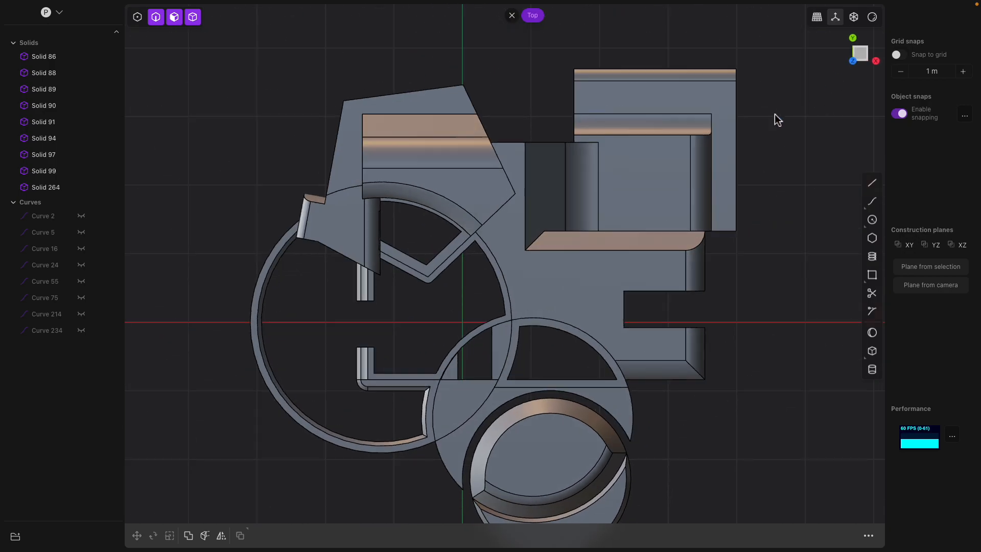
middle_click_drag(642, 230, 520, 260)
scroll(520, 260, "up", 2)
middle_click_drag(710, 284, 659, 321)
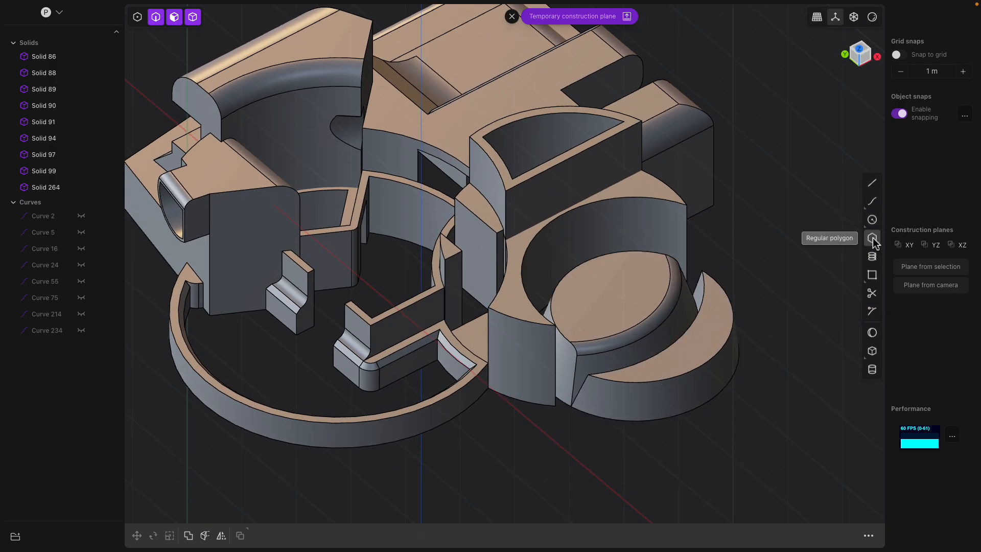
middle_click_drag(672, 259, 565, 131)
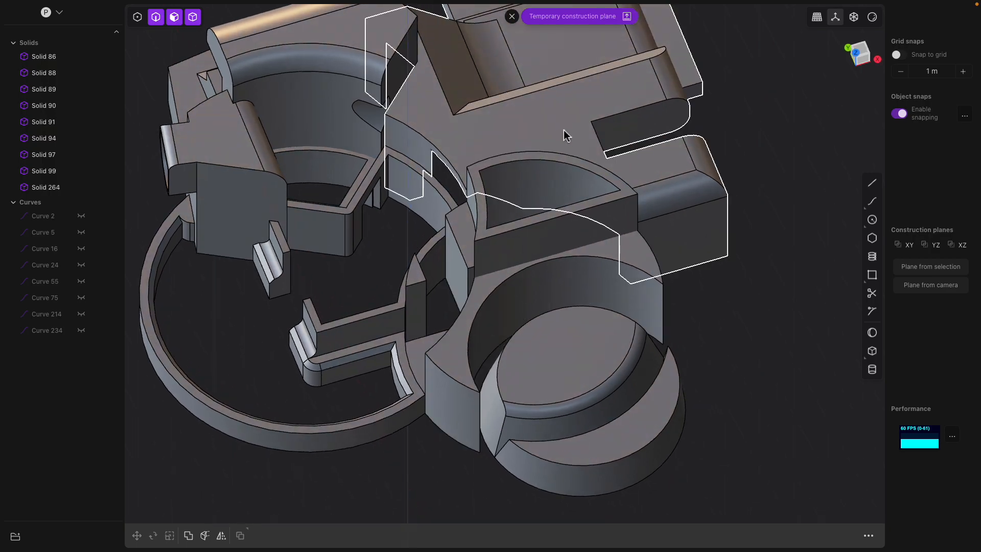
Step: Draw a circle of about 0.71 m radius on the platform's flat upper face beside the rectangular notch
left_click(565, 132)
left_click(565, 131)
key("space")
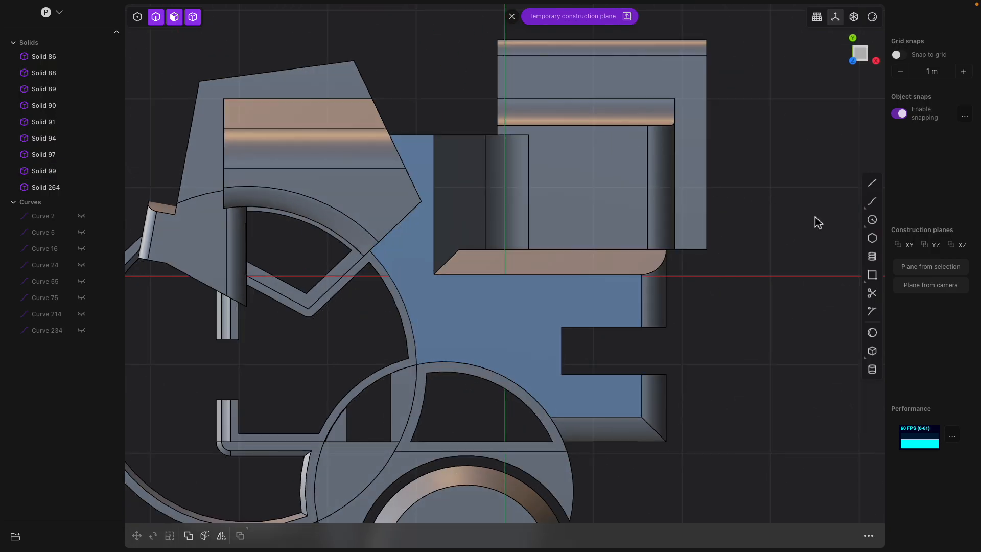
left_click(873, 239)
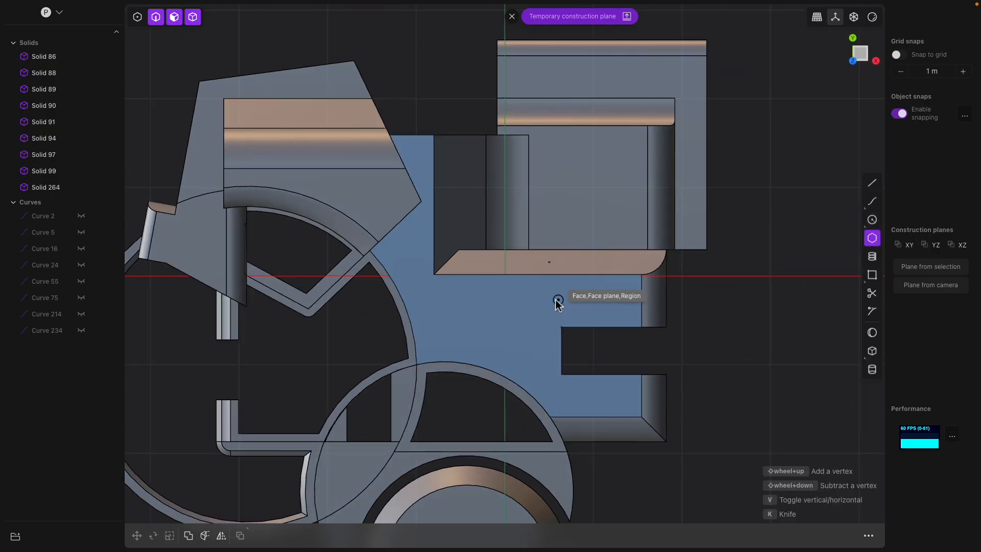
left_click(516, 306)
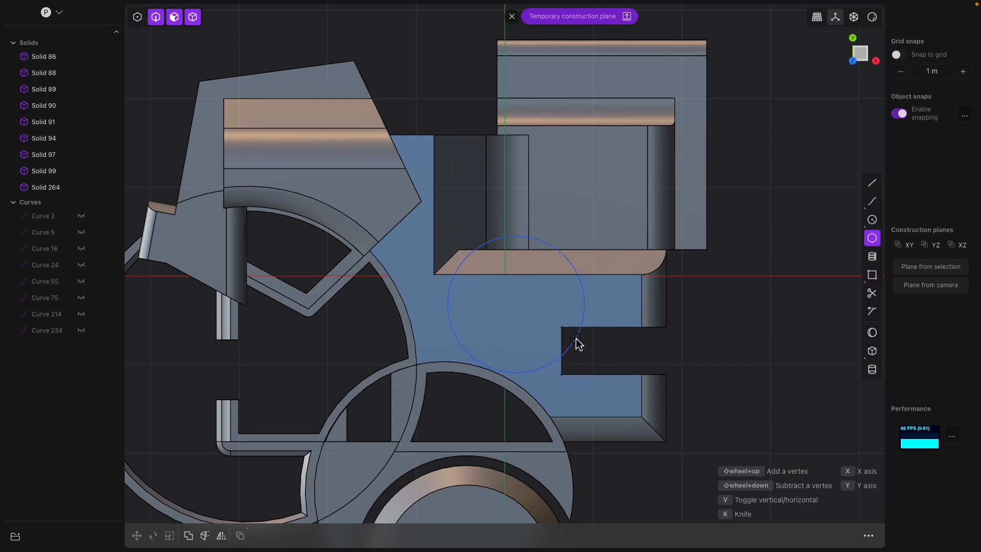
left_click(572, 339)
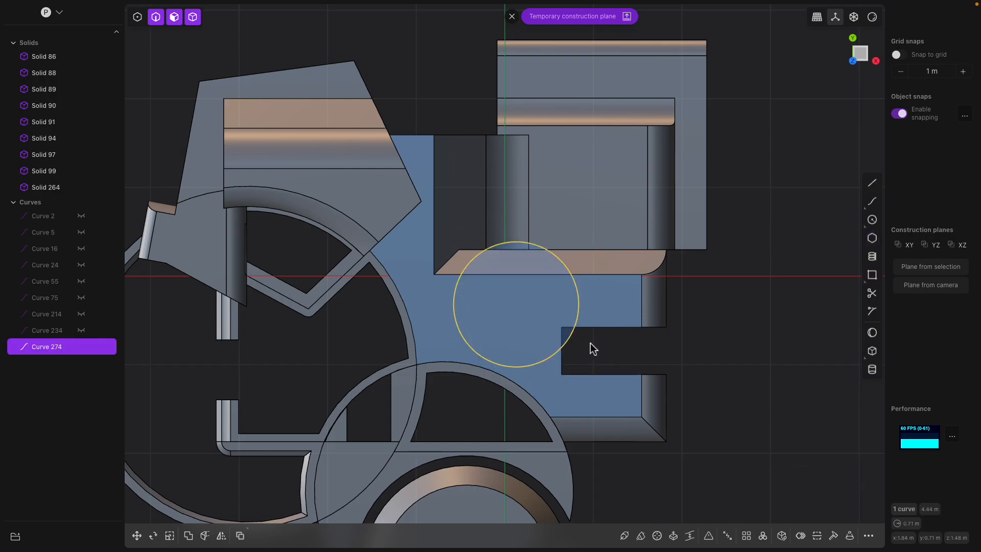
left_click(592, 348)
Step: Extrude the part of the circle lying on the platform upward by about 1.75 m as a pillar
middle_click_drag(594, 346, 526, 281)
left_click(500, 287)
key("e")
left_click_drag(496, 261, 496, 158)
middle_click_drag(495, 158, 667, 289)
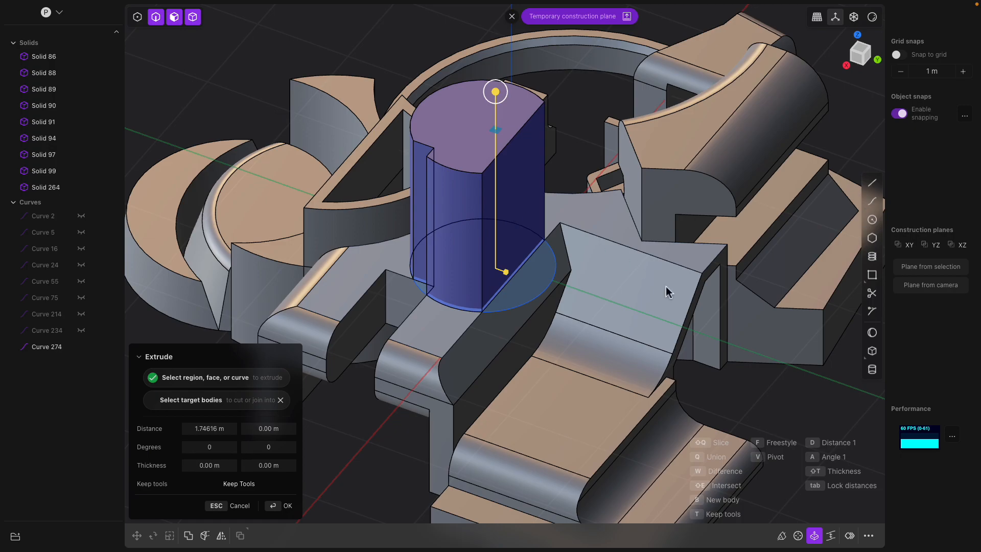
key("Return")
Step: Extrude the circle's region upward a short distance to trim the underside of the new pillar
left_click(541, 275)
key("e")
middle_click_drag(550, 279, 537, 260)
middle_click_drag(541, 296, 532, 267)
left_click_drag(530, 217, 530, 179)
key("Return")
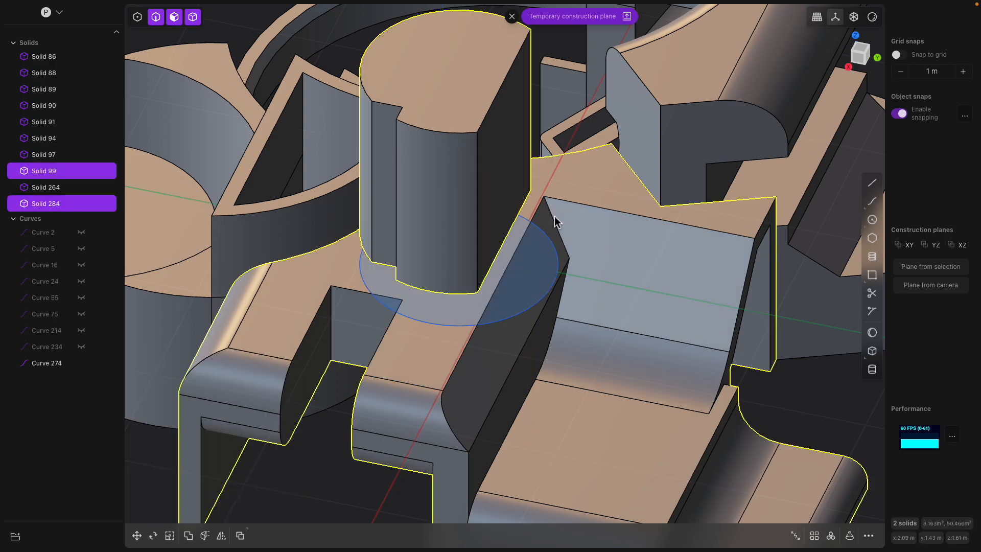
Step: Extrude the circle downward into the platform as a separate thin disc
left_click(521, 276)
key("e")
left_click_drag(520, 237, 521, 295)
mouse_move(521, 307)
middle_mouse_down()
mouse_move(535, 302)
mouse_move(476, 263)
mouse_move(543, 318)
mouse_move(523, 300)
middle_mouse_up()
key("Escape")
key("e")
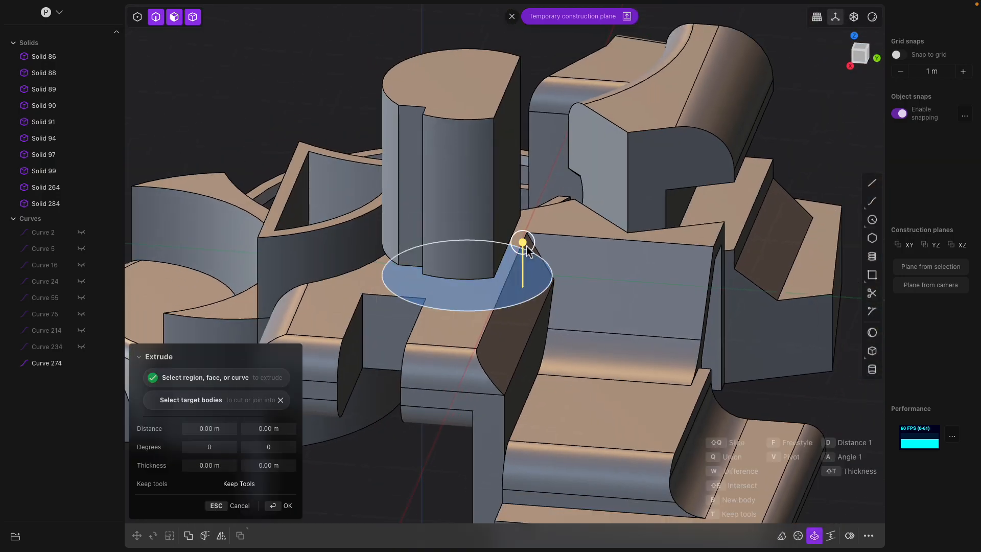
left_click_drag(523, 243, 527, 278)
left_click(553, 285)
middle_click_drag(554, 286, 508, 290)
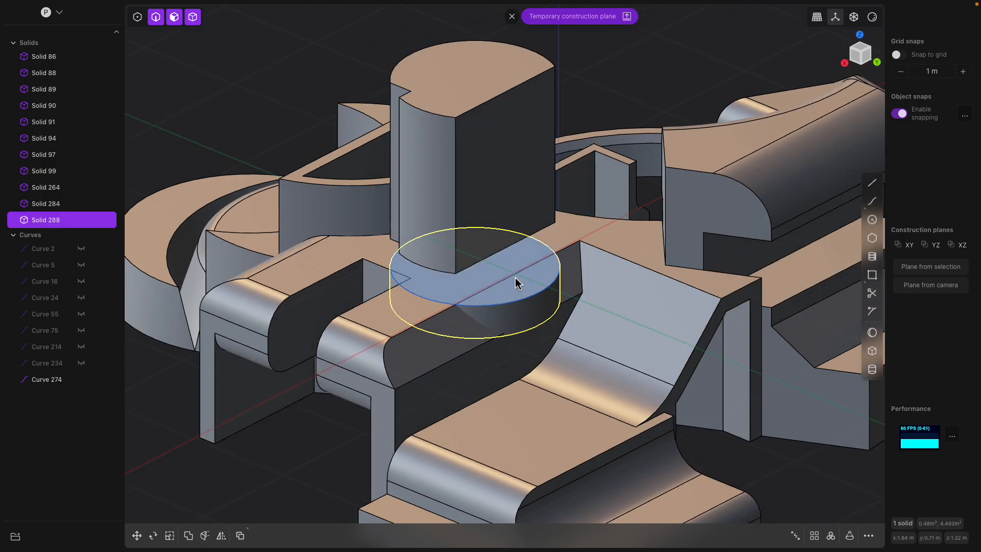
Step: Hide the drawn circle curve and toggle the new disc's visibility to check its shape
left_click(538, 312)
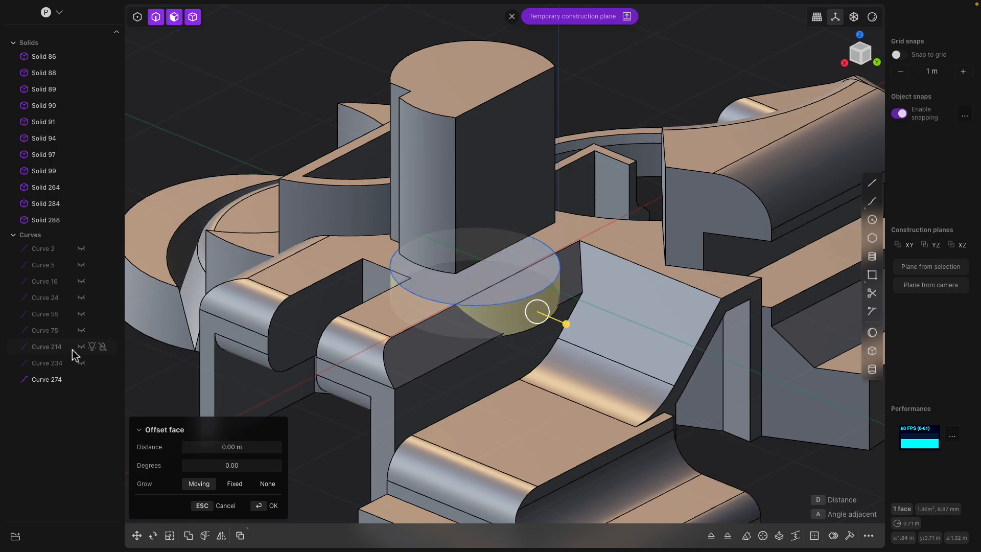
middle_click_drag(308, 348, 342, 351)
key("Escape")
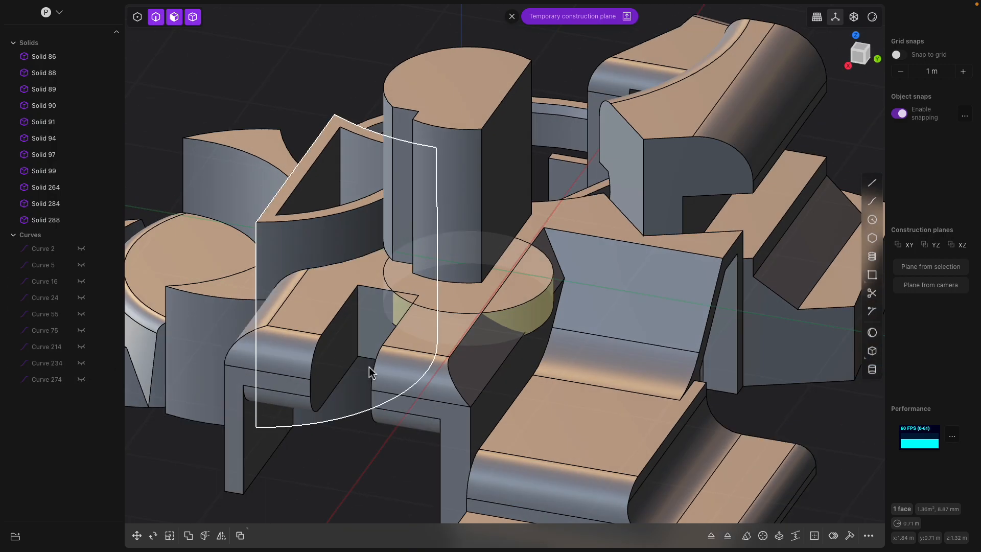
left_click(524, 314)
middle_click_drag(524, 314, 526, 300)
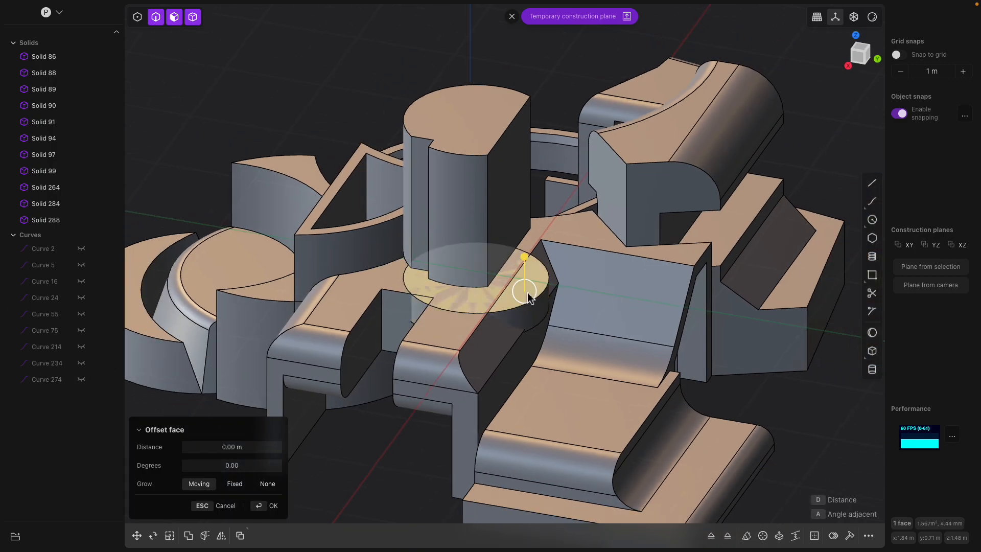
key("Escape")
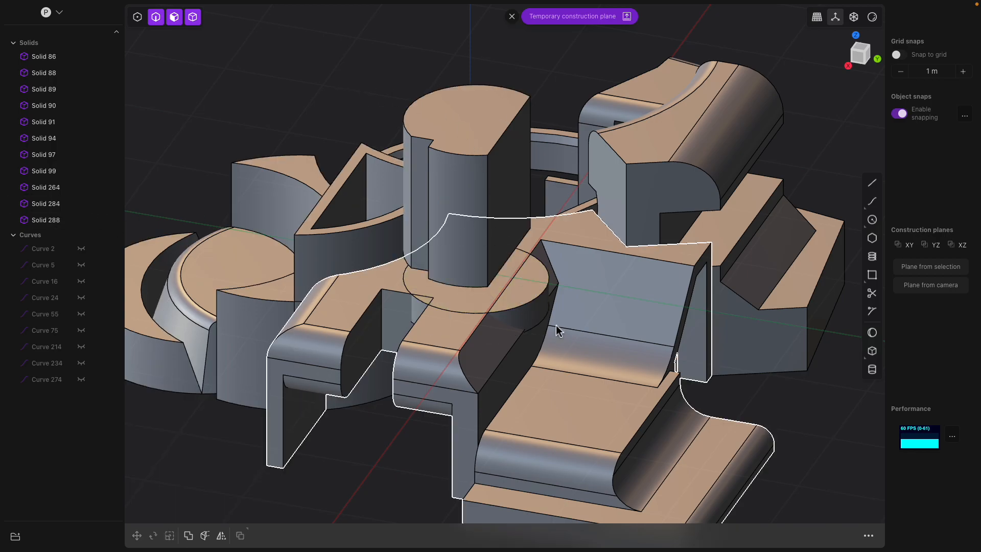
left_click(537, 314)
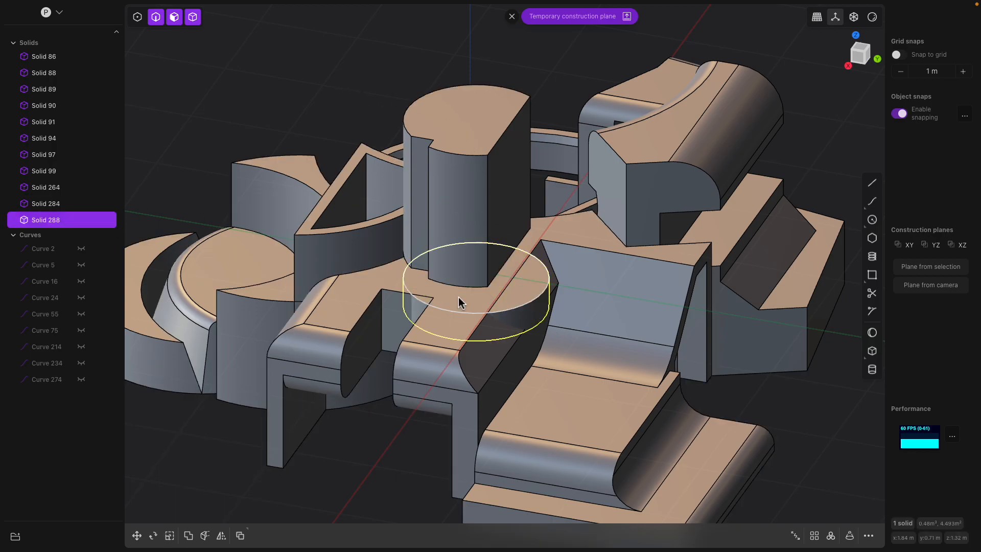
left_click(84, 221)
left_click(85, 221)
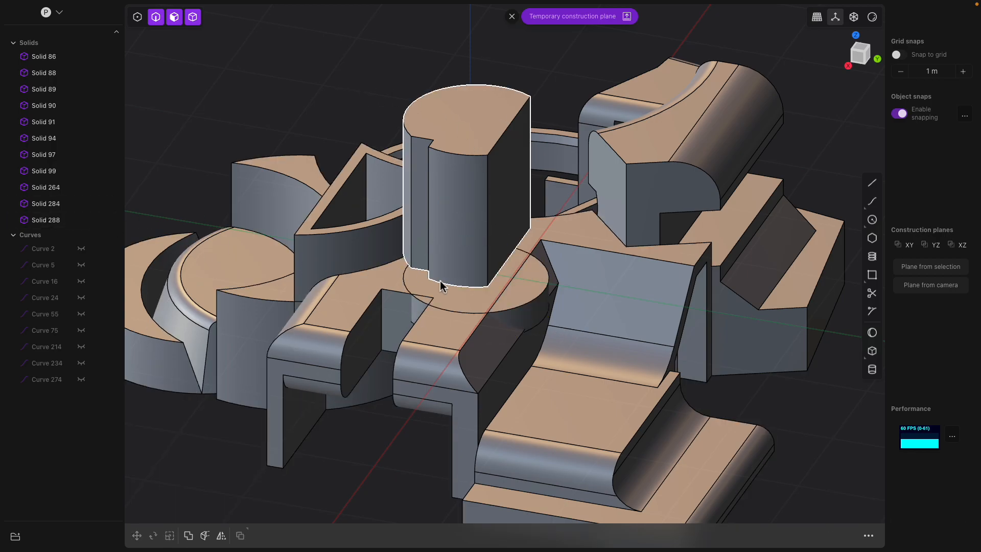
Step: Scale the disc at the pillar's base up uniformly to about 2.05 times its size
left_click(536, 316)
key("s")
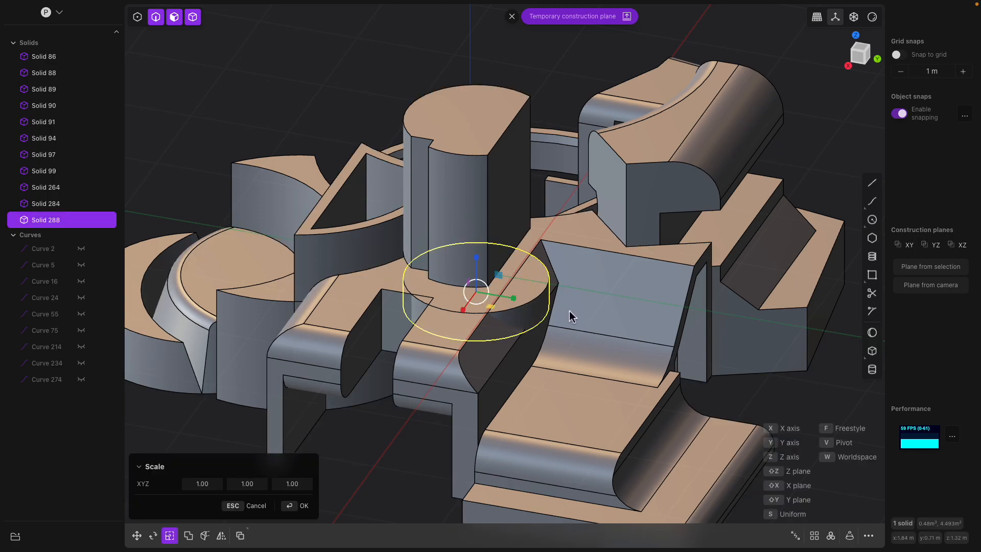
left_click_drag(485, 293, 500, 287)
middle_click_drag(491, 275, 469, 260)
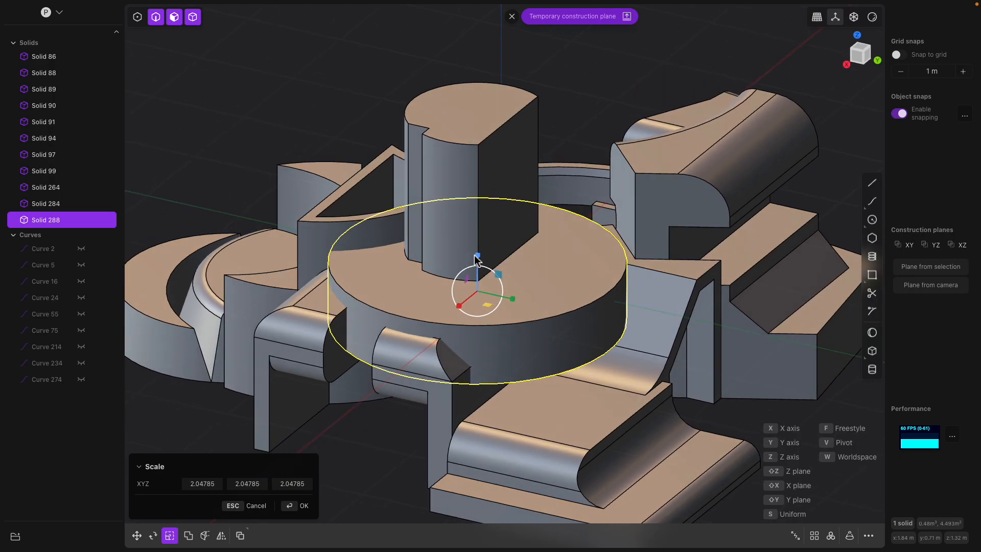
Step: Move the enlarged disc about 0.15 m up in Z and about -0.26 m along Y around the pillar
left_click_drag(477, 256, 464, 166)
middle_click_drag(463, 166, 512, 225)
left_click_drag(516, 210, 503, 192)
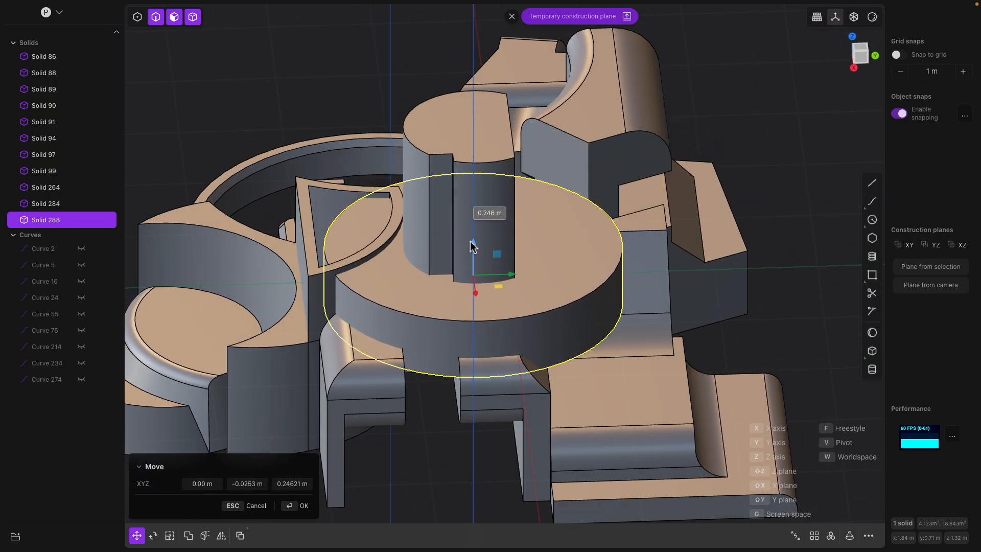
middle_click_drag(470, 235, 504, 278)
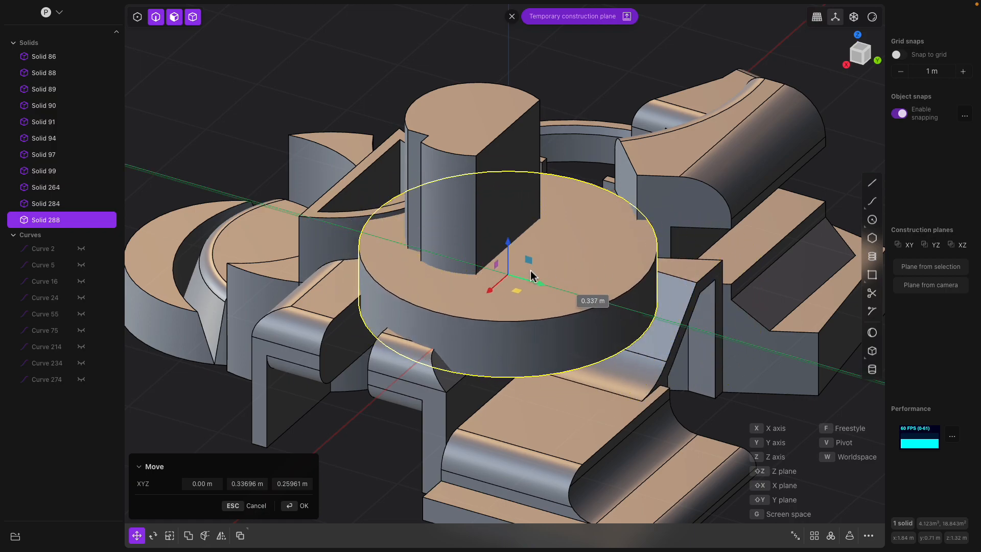
left_click_drag(544, 280, 491, 263)
middle_click_drag(438, 394, 453, 251)
left_click_drag(452, 251, 453, 247)
middle_click_drag(453, 247, 477, 381)
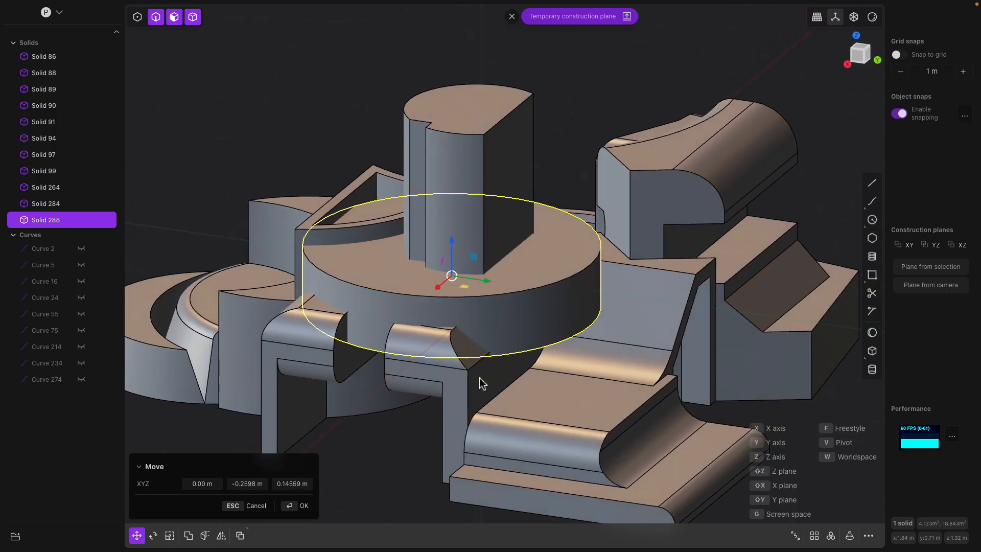
key("ctrl+a")
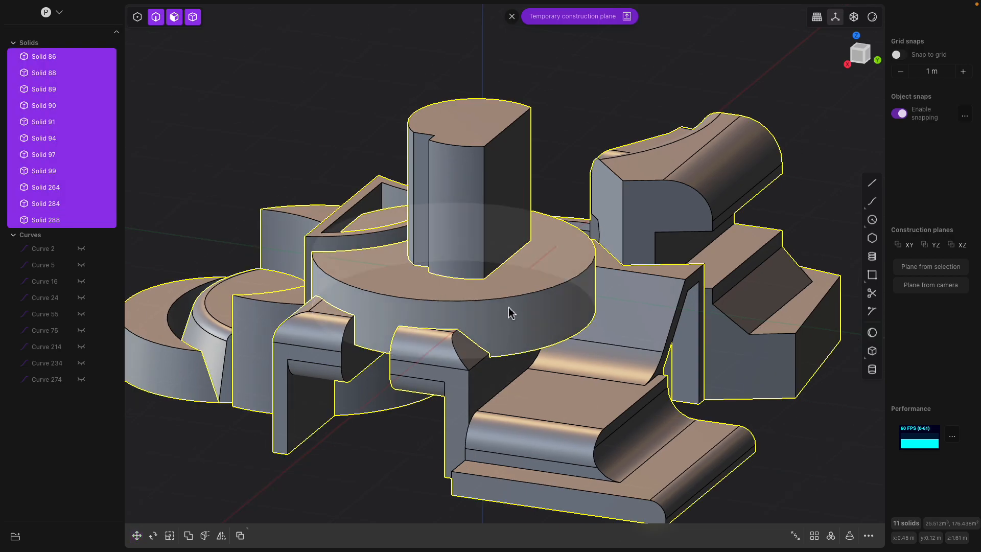
key("q")
key("Escape")
left_click(568, 158)
Step: Fillet the upper rim of the disc around the pillar by about 0.19 m
left_click(550, 263)
left_click(558, 293)
key("f")
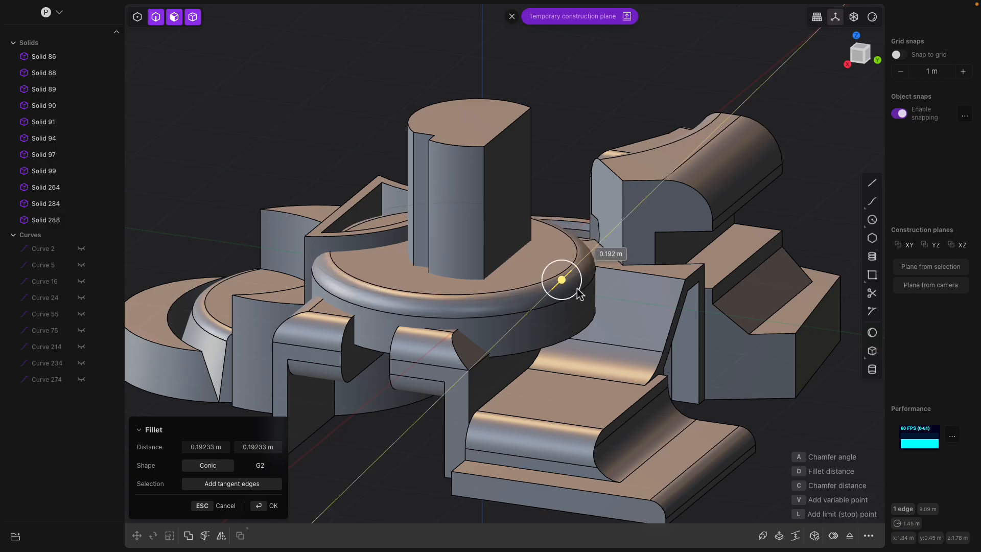
middle_click_drag(578, 289, 536, 279)
right_click(535, 335)
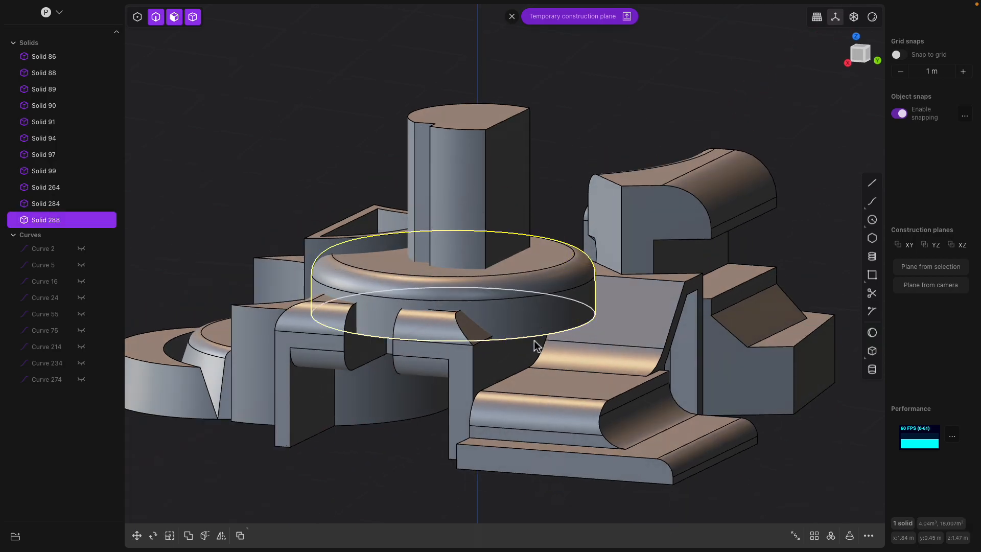
Step: Offset the disc's cylindrical side face inward to shrink the disc around the pillar's base
left_click(532, 325)
middle_click_drag(529, 331, 489, 356)
left_click_drag(506, 327, 499, 329)
middle_click_drag(499, 330, 514, 342)
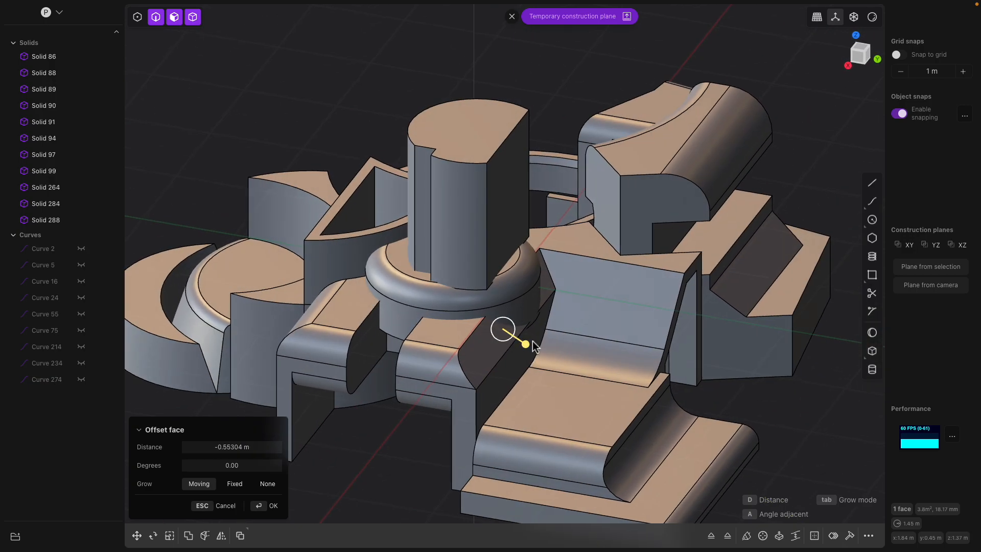
left_click_drag(512, 333, 522, 341)
middle_click_drag(520, 255, 589, 302)
key("Return")
Step: Offset the pillar's large flat side face outward by about 0.13 m
left_click(752, 266)
middle_click_drag(752, 265, 638, 251)
left_click(513, 250)
middle_click_drag(515, 258, 527, 277)
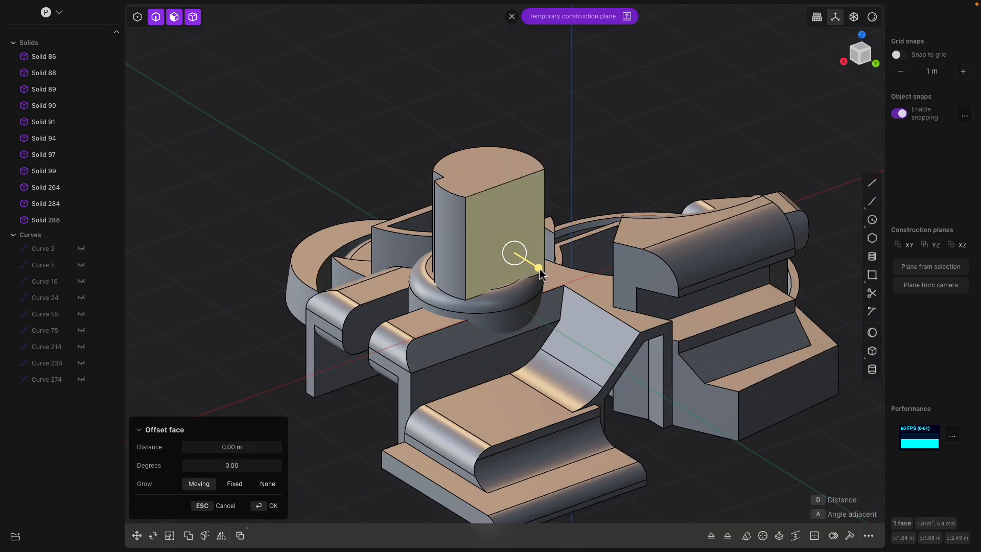
left_click_drag(541, 274, 548, 281)
middle_click_drag(545, 280, 495, 286)
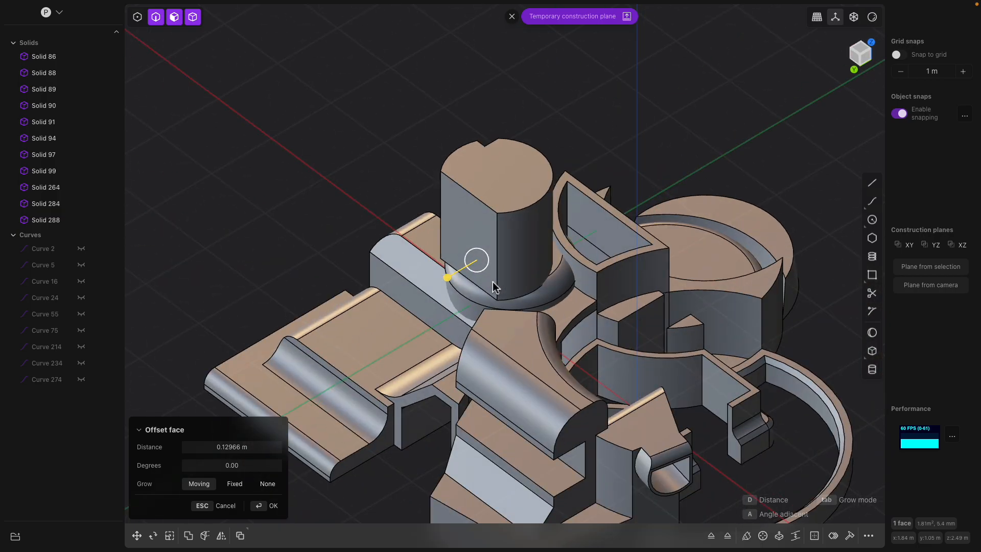
Step: Delete the filleted disc solid around the base of the pillar
middle_click_drag(541, 231, 486, 330)
left_click(520, 305)
key("Delete")
Step: Fillet the short edge at the inner end of the slot in front of the pillar
left_click(470, 330)
left_click(469, 330)
left_click_drag(469, 330, 477, 331)
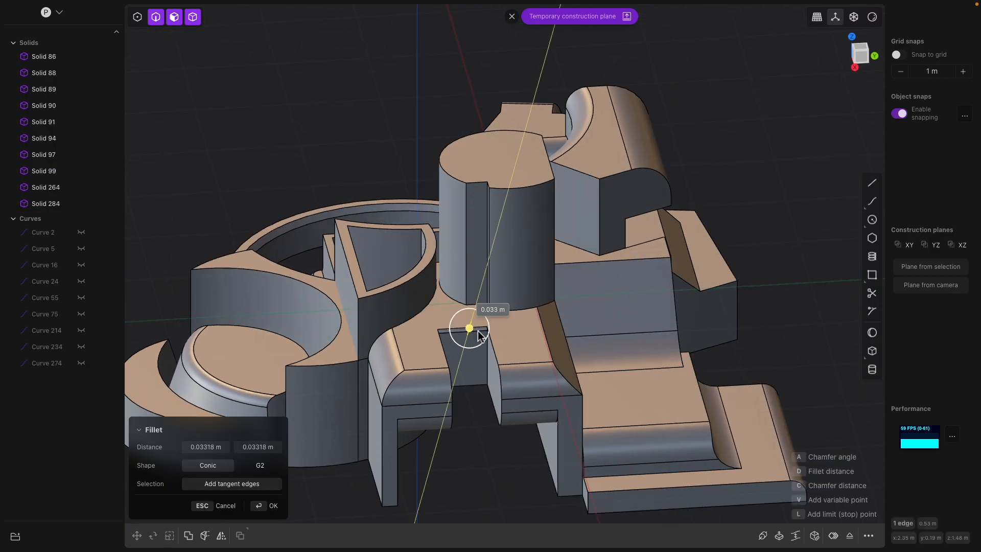
right_click(499, 321)
middle_click_drag(499, 321, 471, 335)
Step: Inset the outline of the pillar's top face and push the inner region down to hollow the pillar with thin walls
left_click(506, 185)
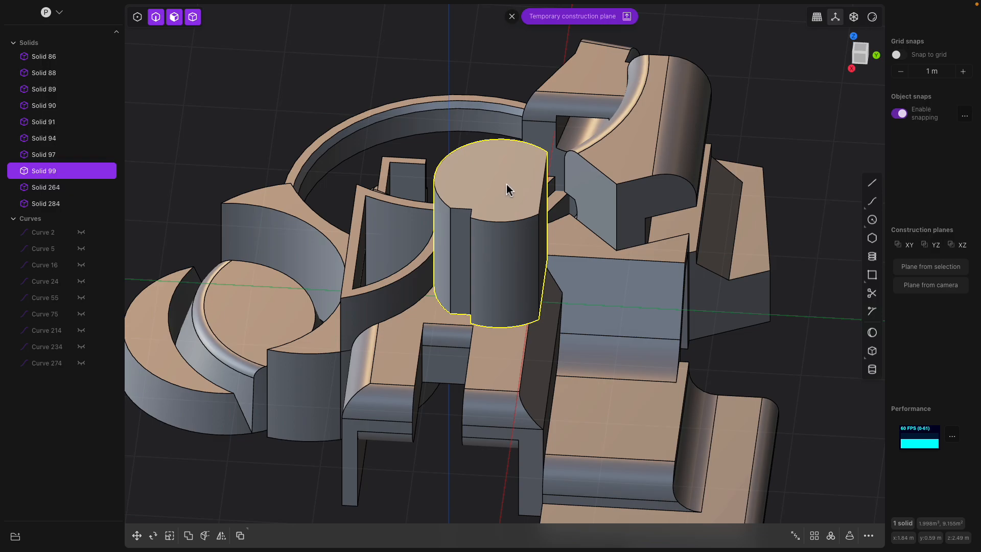
left_click(506, 185)
key("o")
left_click(539, 180)
right_click(521, 170)
left_click(521, 169)
left_click_drag(522, 141, 527, 354)
middle_click_drag(552, 344, 503, 375)
left_click(570, 179)
middle_click_drag(572, 185, 658, 238)
left_click(491, 257)
left_click(491, 255)
left_click(504, 236)
left_click(513, 239)
key("f")
scroll(558, 271, "down", 3)
scroll(690, 259, "down", 1)
key("Escape")
Step: Select all solids and save them to the Desktop as skatepark.obj in the Wavefront OBJ format
key("ctrl+a")
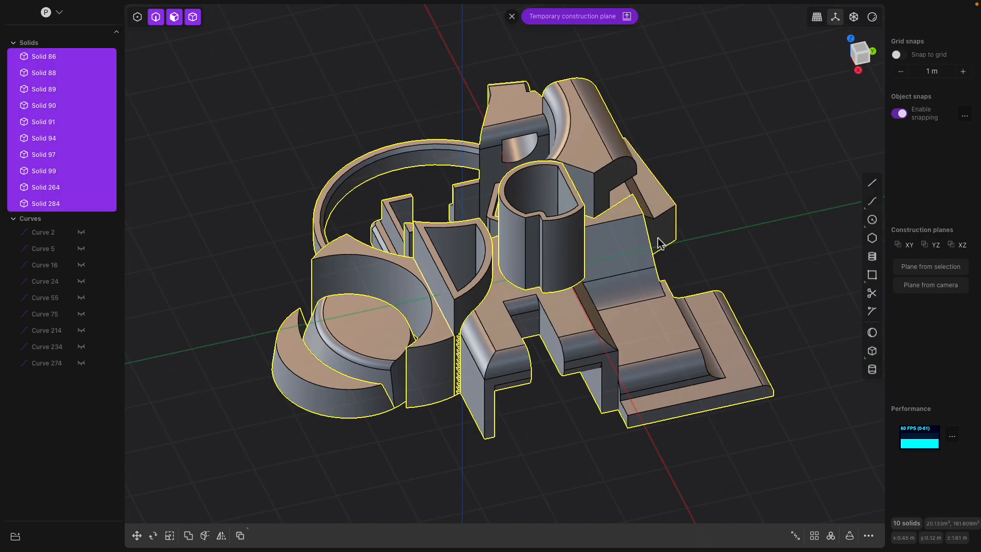
mouse_move(100, 3)
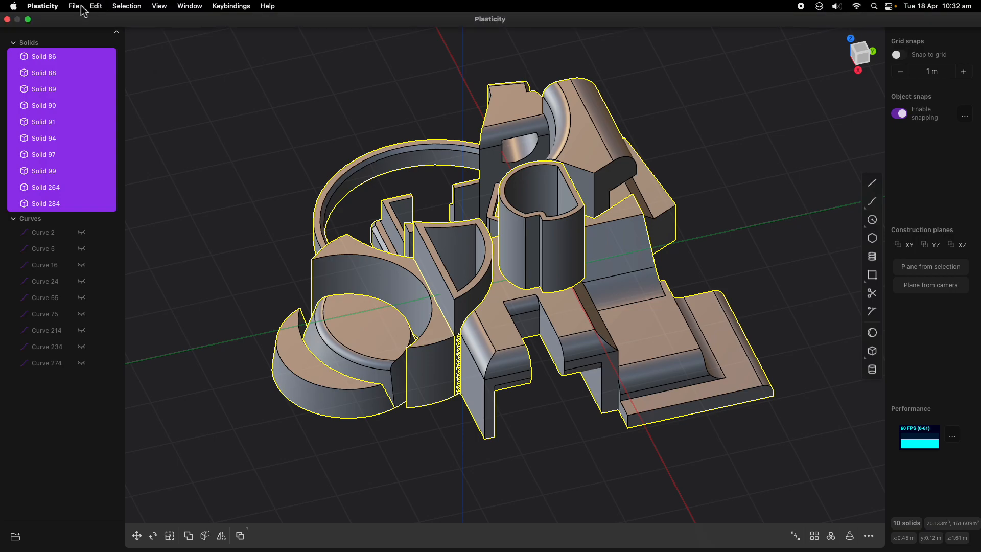
left_click(75, 7)
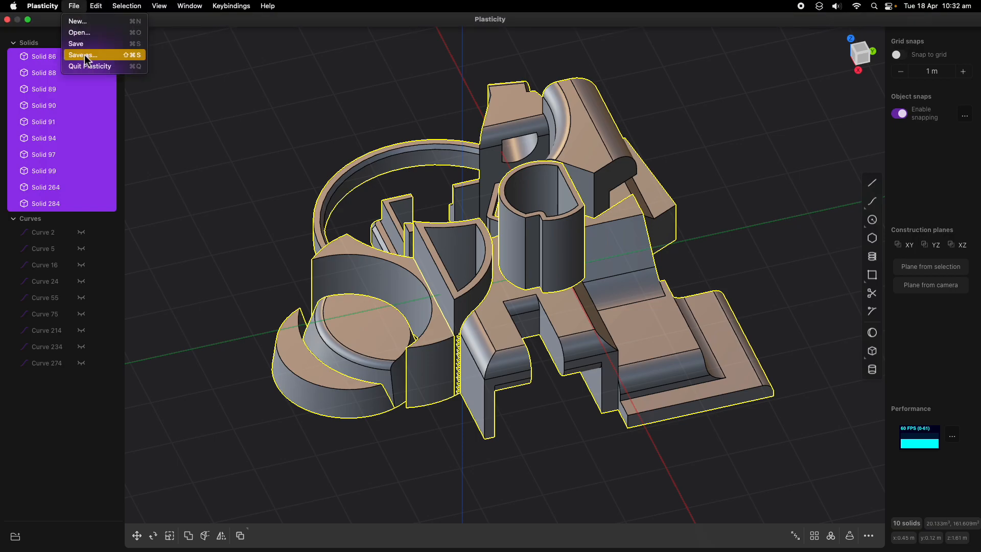
left_click(85, 55)
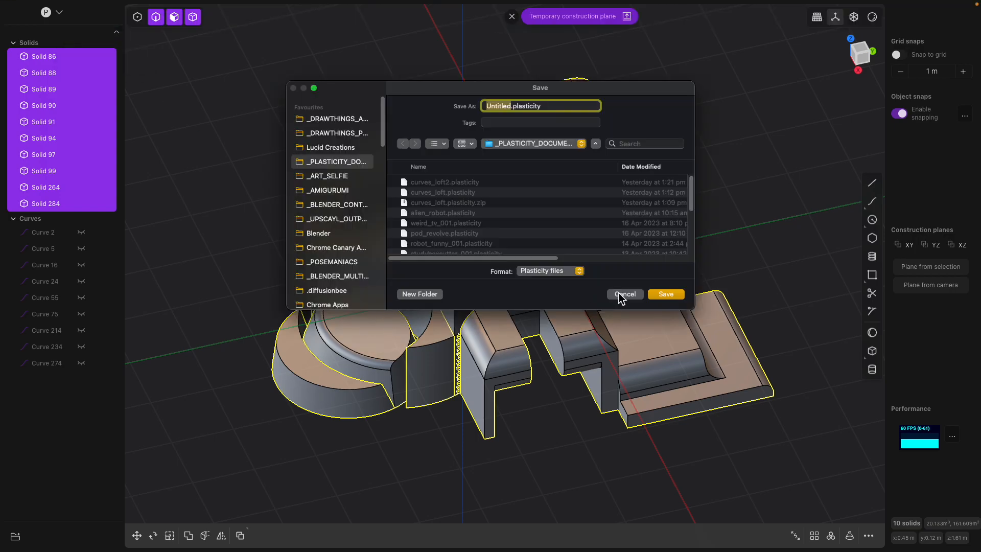
left_click(624, 295)
left_click(74, 6)
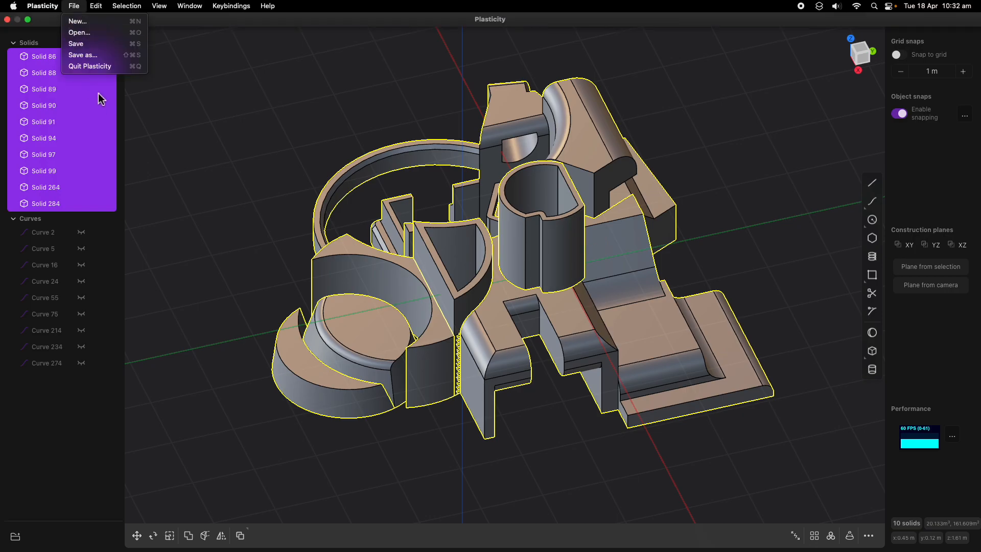
left_click(83, 55)
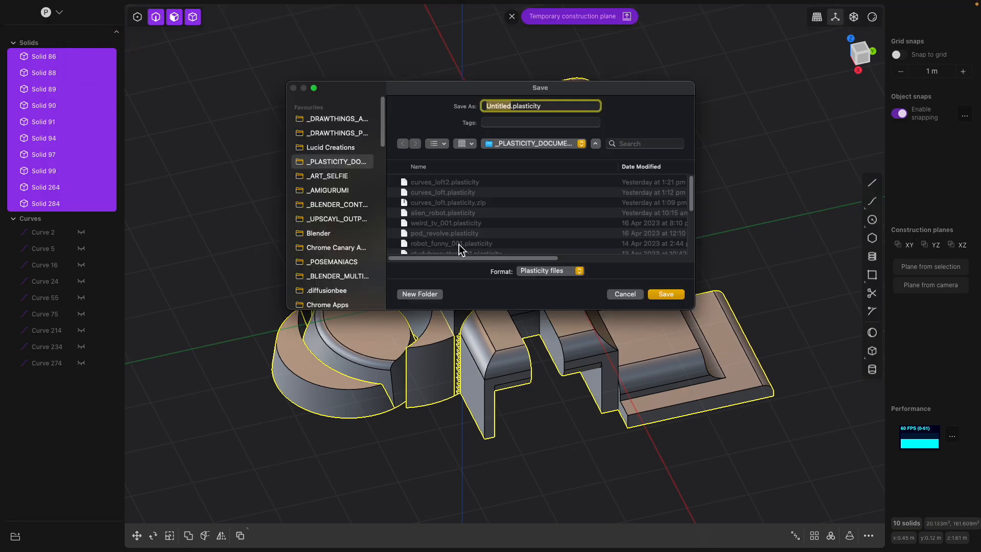
scroll(358, 259, "down", 10)
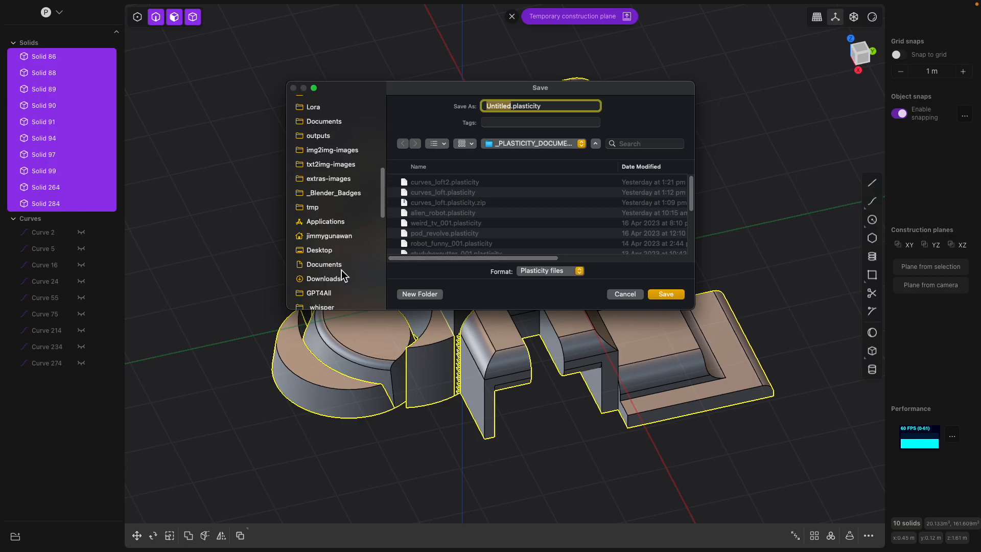
left_click(328, 251)
left_click(542, 271)
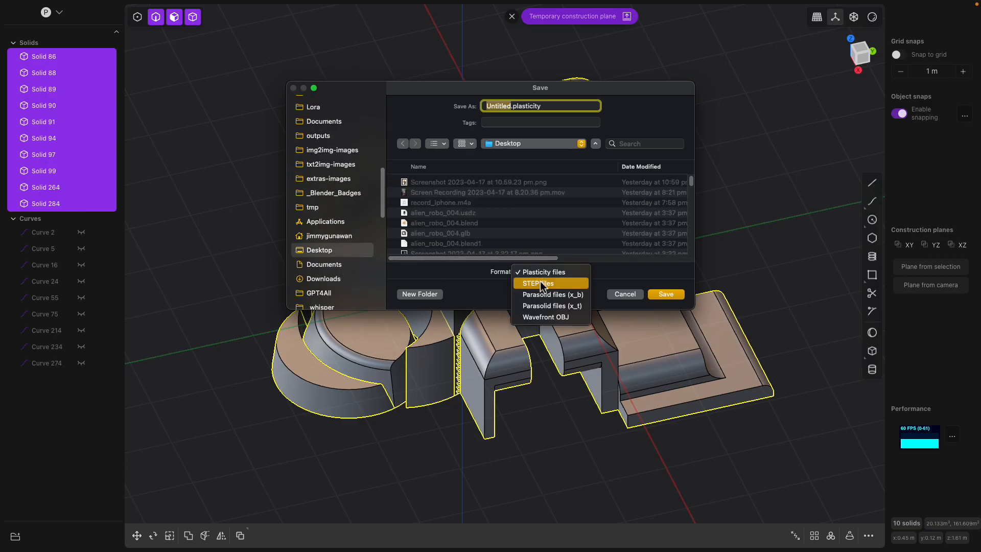
left_click(549, 320)
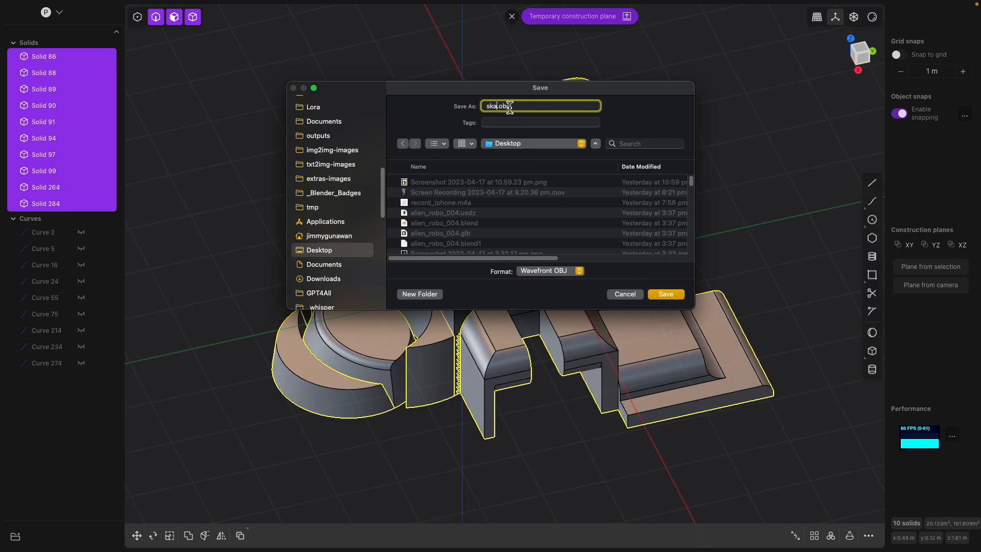
key("Return")
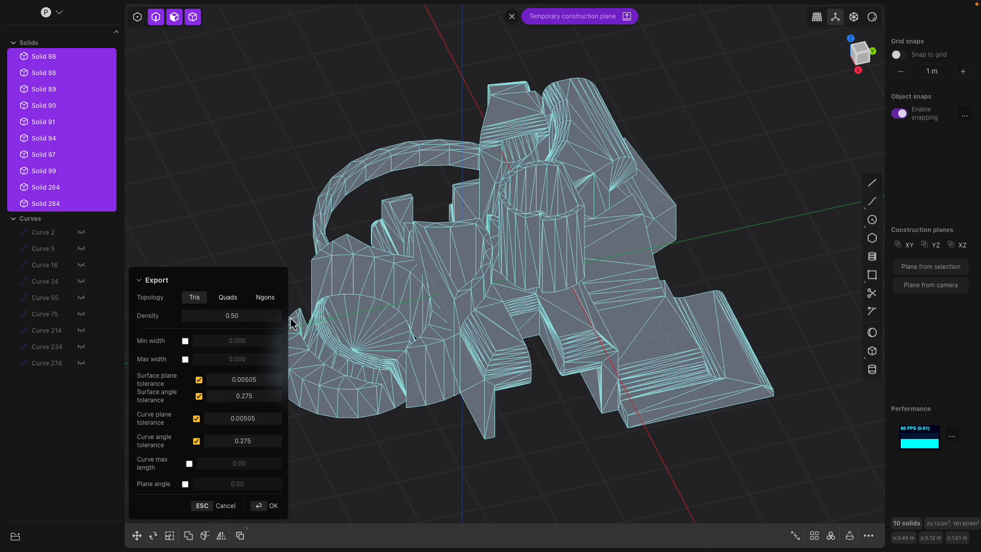
Step: Compare the export topologies and export the mesh with Ngons at a density of 0.50
left_click(228, 298)
left_click(265, 298)
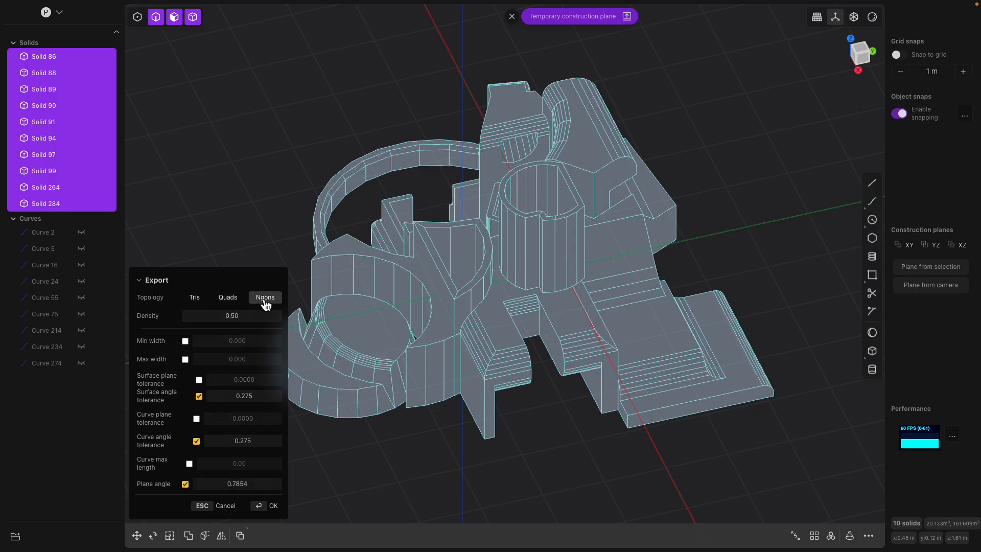
left_click(195, 298)
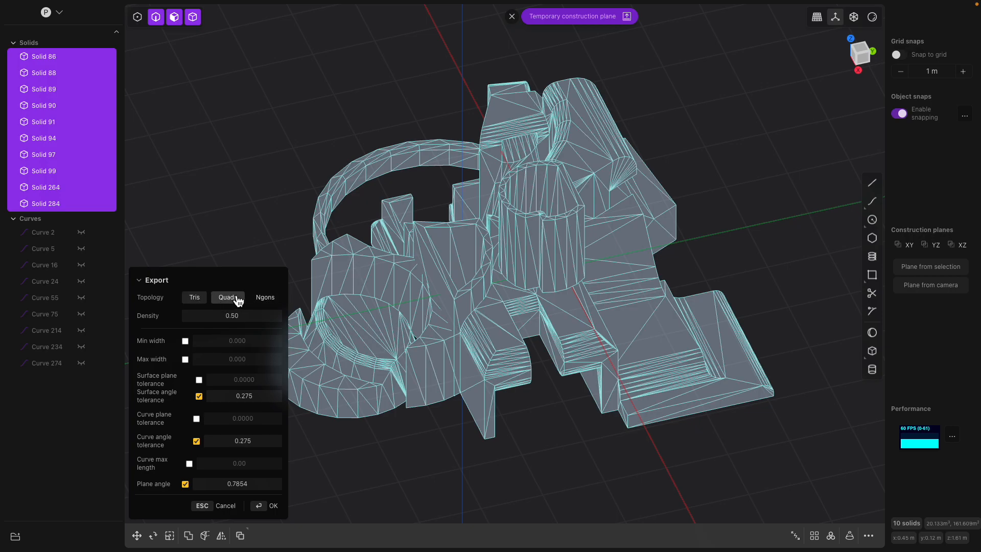
left_click(261, 299)
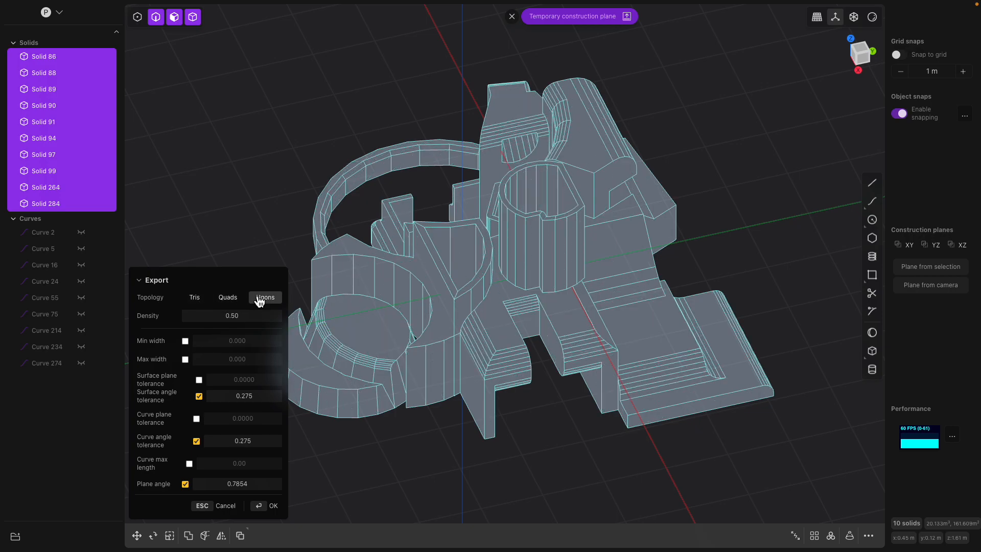
left_click(267, 506)
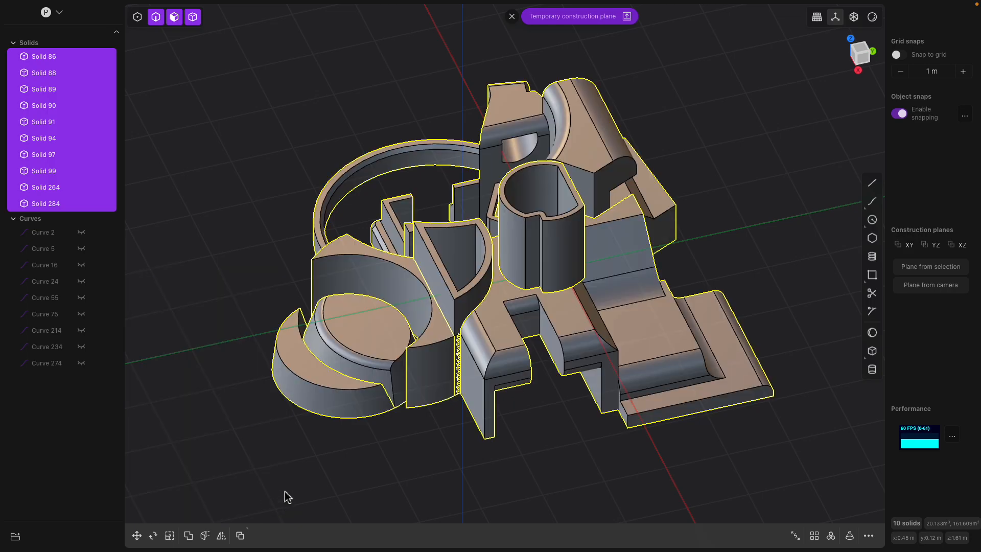
Step: Switch to Blender and start a new empty scene, discarding the unsaved changes and the default objects
middle_click_drag(274, 508, 444, 403)
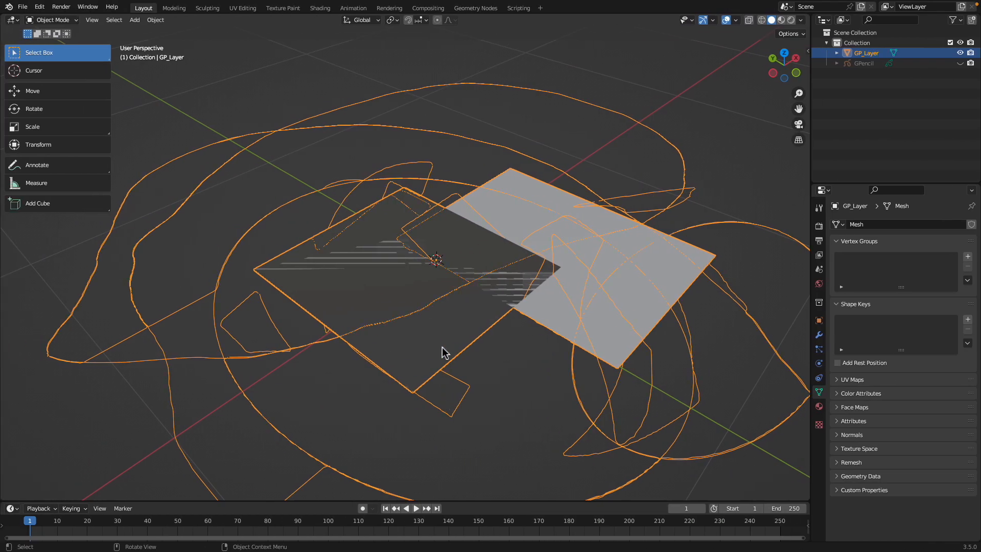
left_click(23, 7)
mouse_move(41, 24)
left_click(138, 24)
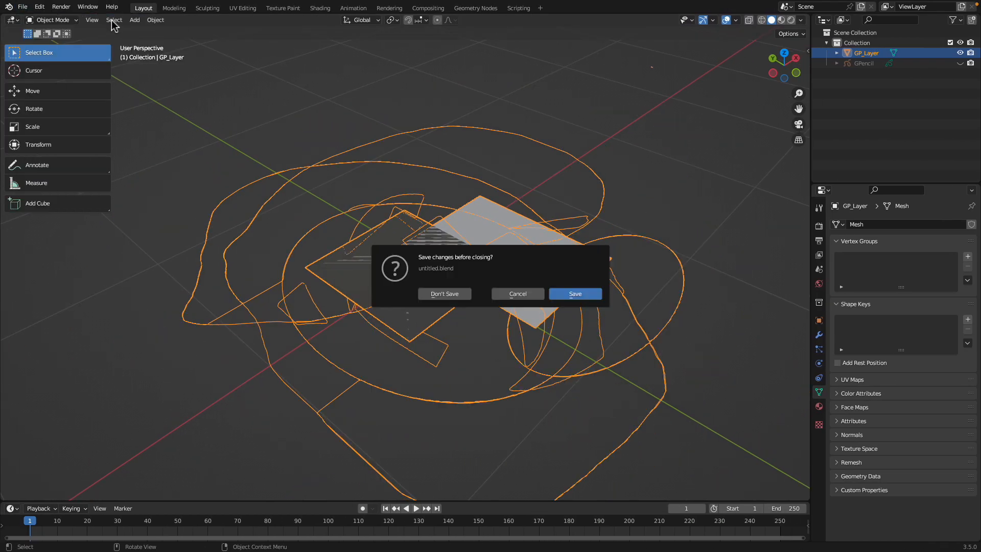
left_click(444, 293)
key("Delete")
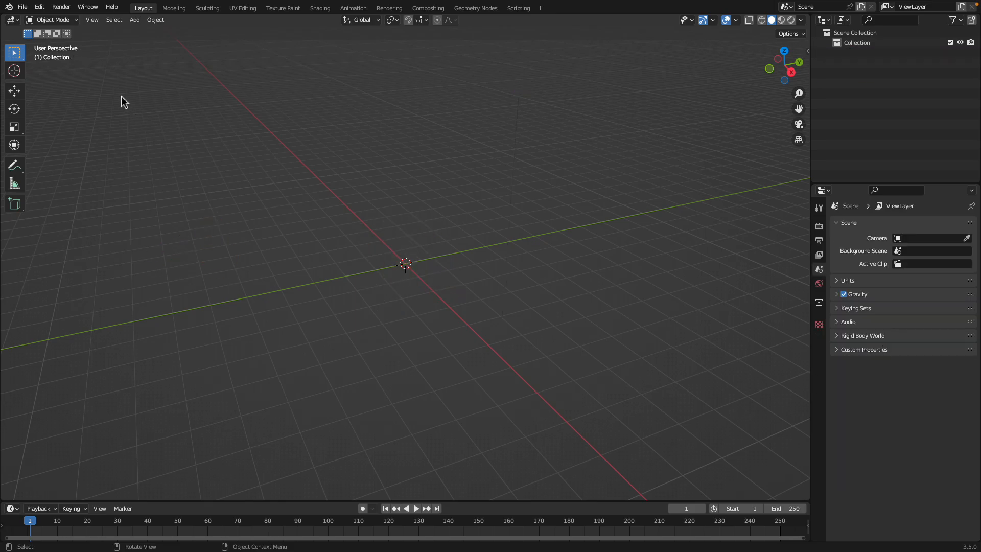
Step: Import skatepark.obj from the Desktop with the legacy Wavefront OBJ importer
left_click(30, 8)
mouse_move(58, 147)
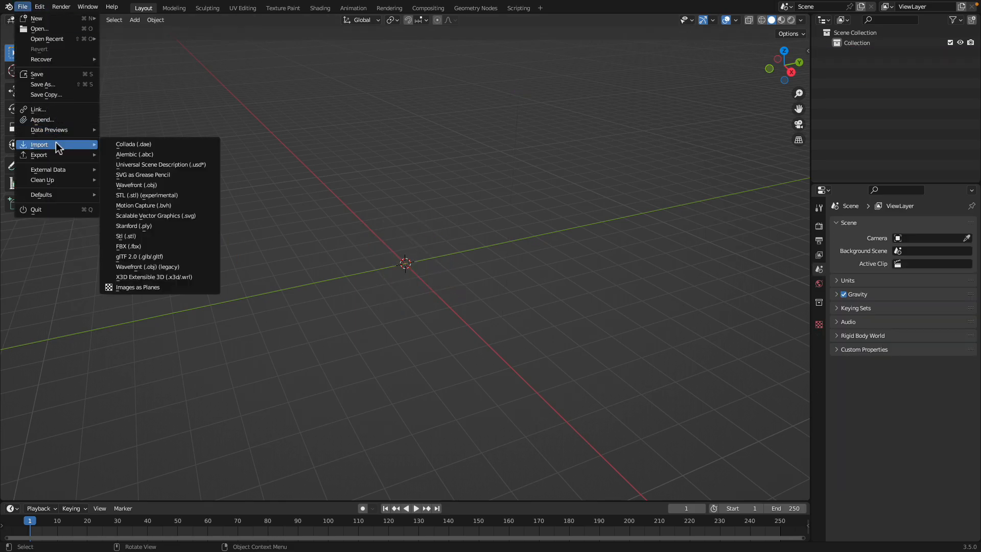
left_click(168, 266)
double_click(379, 117)
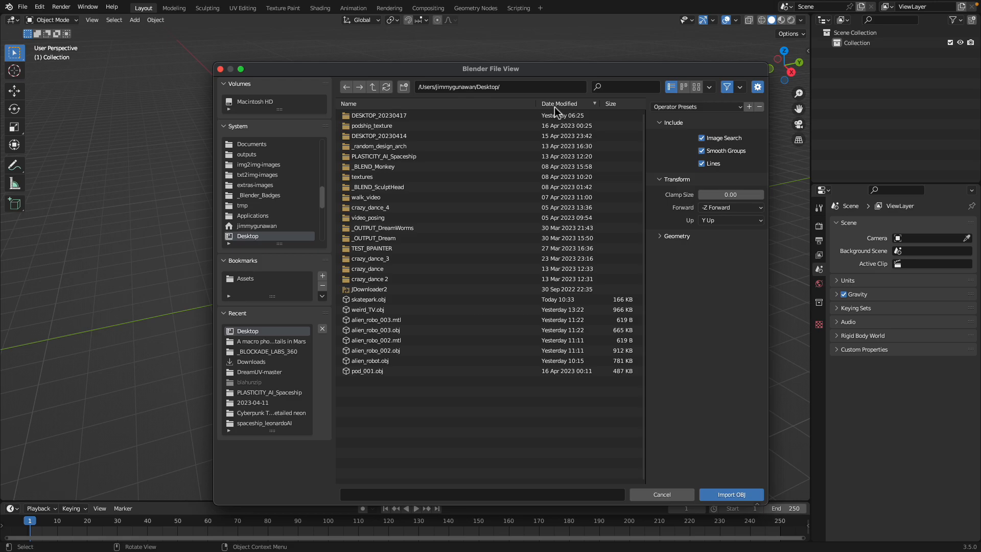
double_click(457, 299)
scroll(465, 269, "down", 4)
middle_click_drag(465, 270, 408, 257)
key("r")
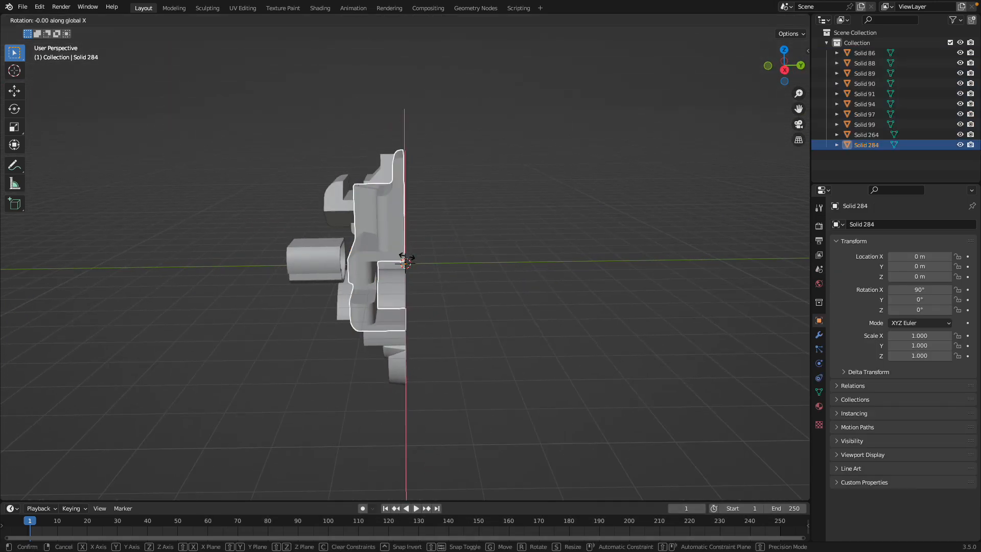
right_click(407, 262)
Step: Rotate all imported objects by -90° about the global X axis
middle_click_drag(469, 235, 486, 248)
key("a")
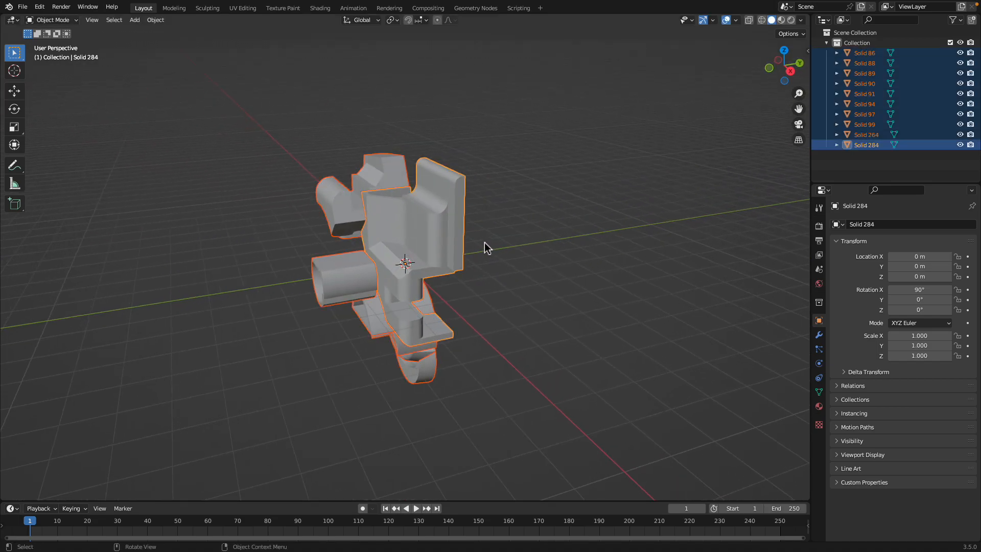
type("rx")
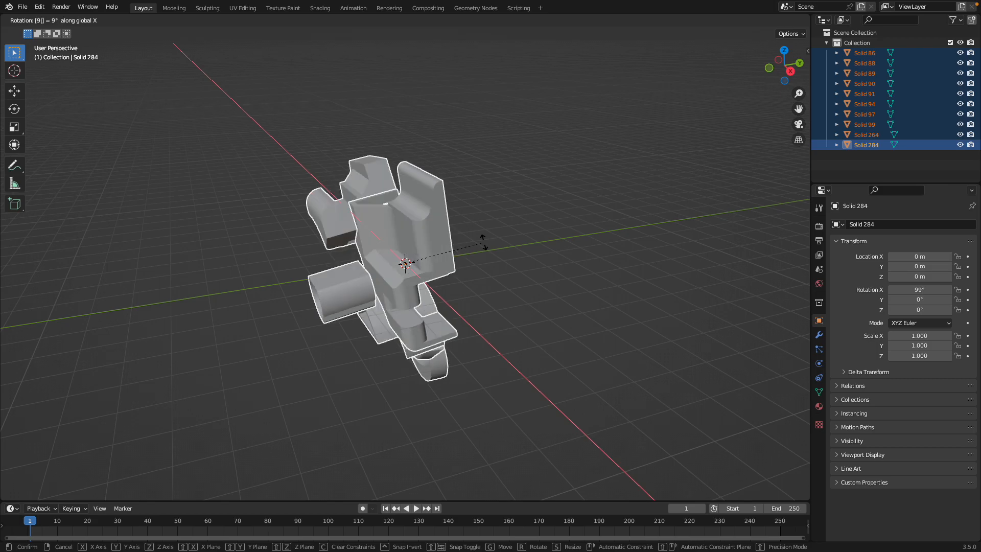
type("90-")
key("Return")
Step: Deselect the objects and save the scene to the Desktop as skatepark.blend
middle_click_drag(539, 98, 468, 155)
left_click(468, 156)
key("super+s")
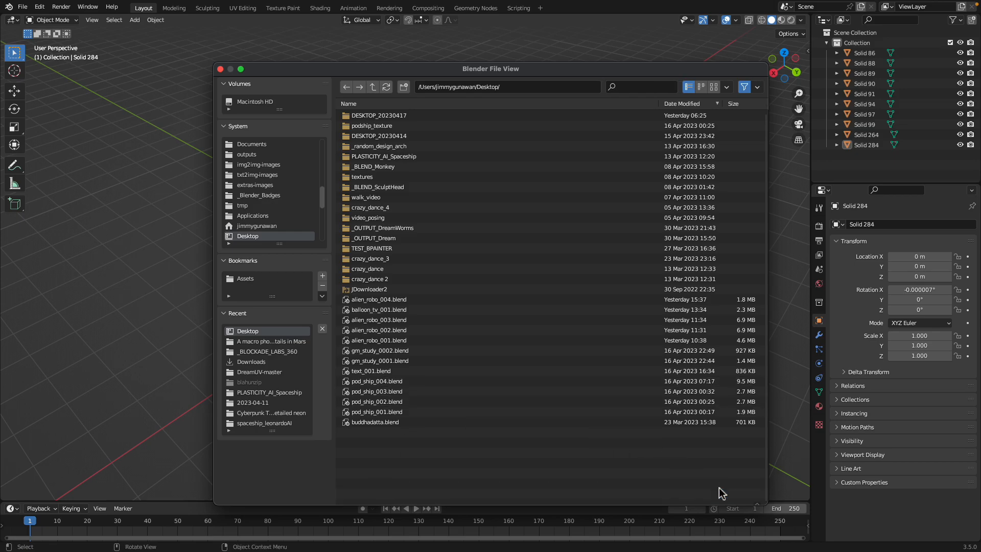
left_click(717, 494)
Step: Enable shadows in the solid viewport shading and adjust the shadow settings
left_click(801, 20)
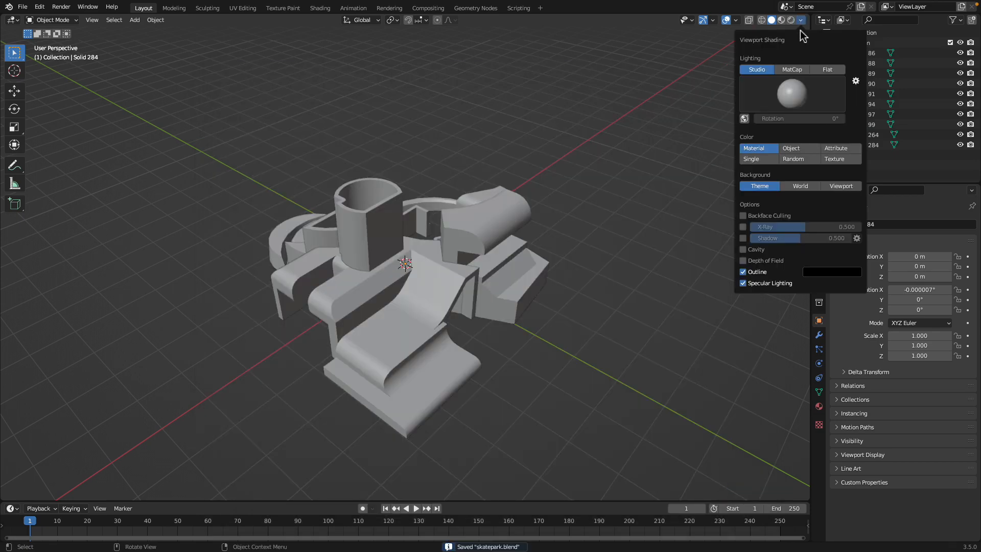
left_click(744, 239)
scroll(681, 204, "up", 5)
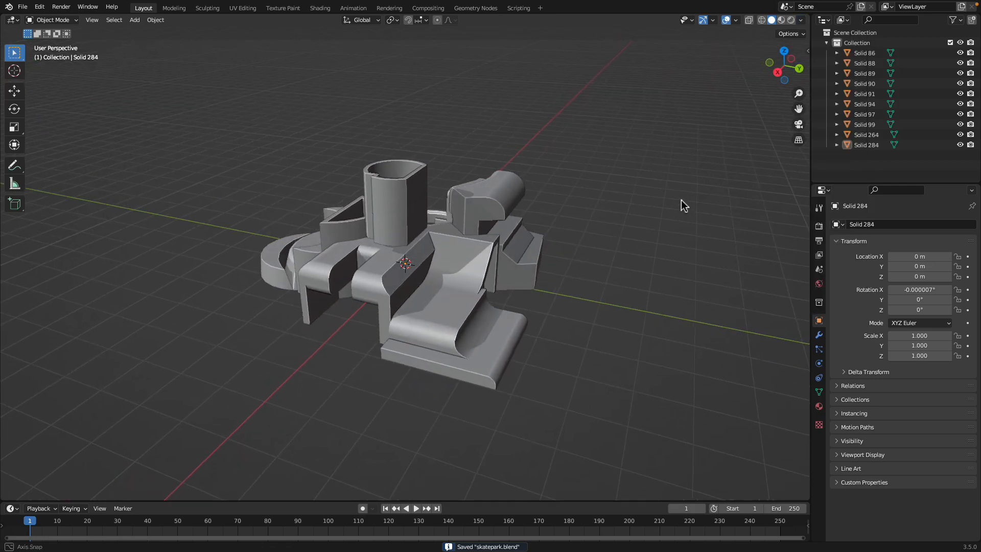
left_click(801, 21)
left_click(857, 238)
mouse_move(870, 266)
left_mouse_down()
mouse_move(854, 282)
mouse_move(883, 265)
mouse_move(832, 260)
left_mouse_up()
scroll(531, 235, "down", 4)
middle_click_drag(511, 236, 663, 182)
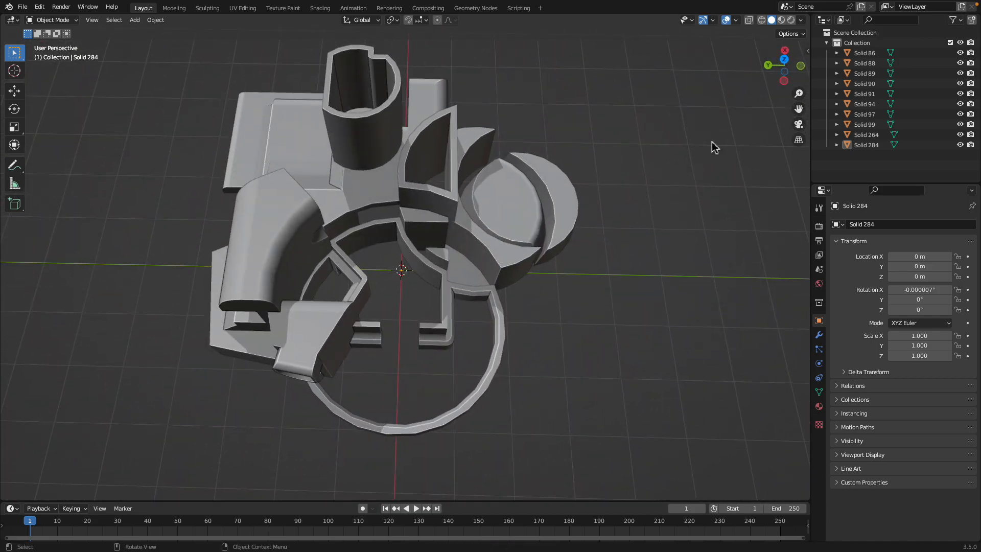
Step: From the top view, move all objects together about -0.79 m along X to centre them around the origin
left_click(785, 61)
key("a")
key("g")
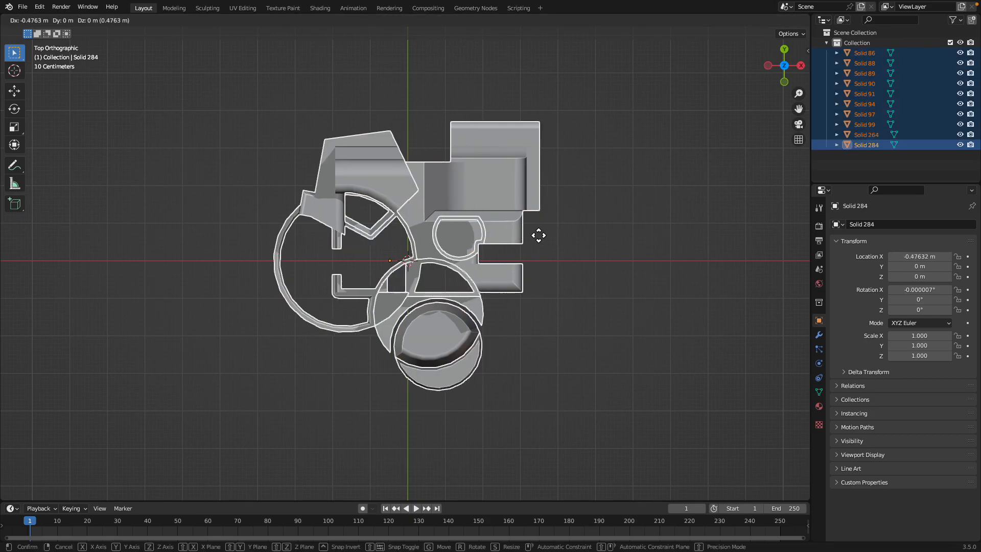
left_click(527, 237)
middle_click_drag(526, 238, 598, 228)
Step: Join all the solids into a single mesh object
left_click(577, 221, "shift")
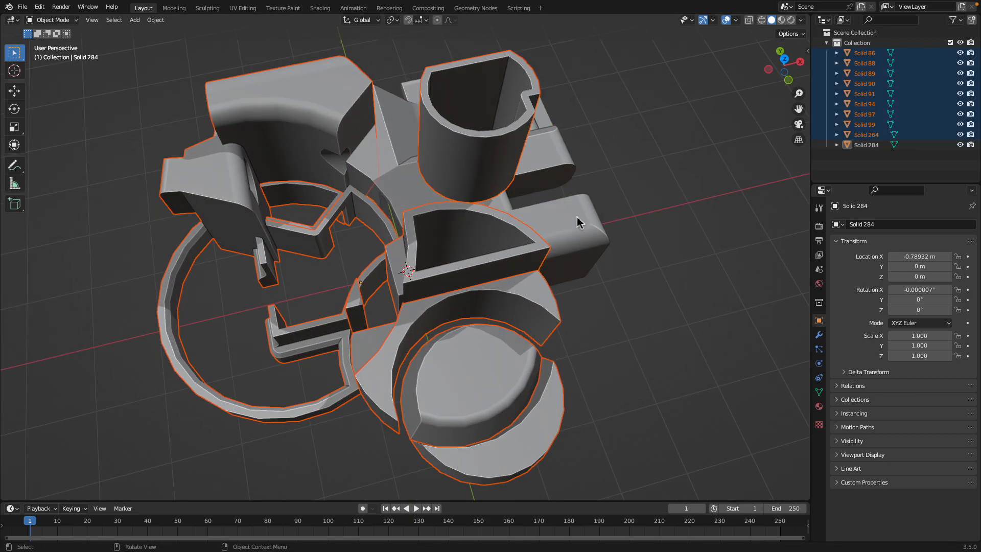
key("alt+a")
scroll(579, 220, "down", 2)
key("a")
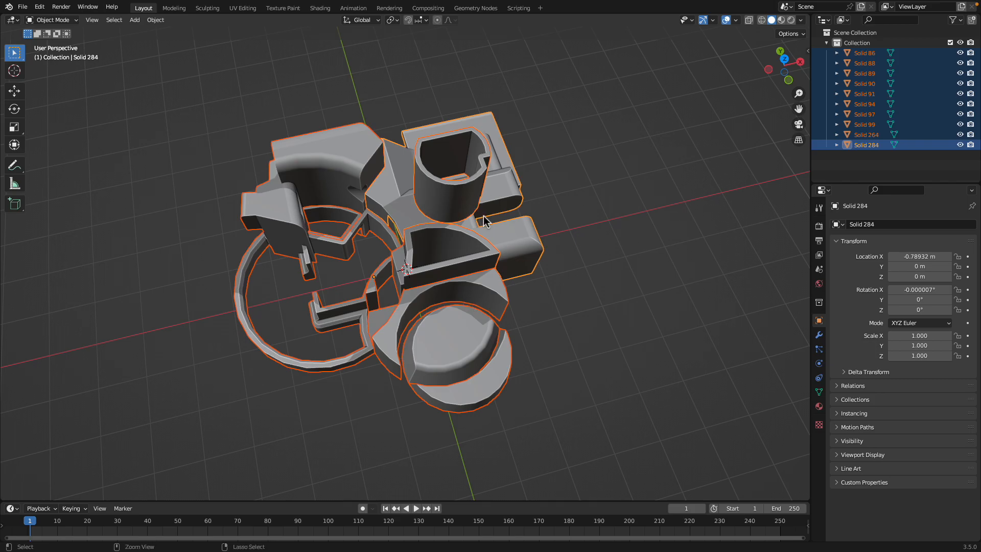
key("ctrl+j")
middle_click_drag(554, 205, 692, 260)
scroll(452, 236, "up", 3)
Step: Add a Displace modifier to the joined mesh with a strength of 0.180
left_click(820, 335)
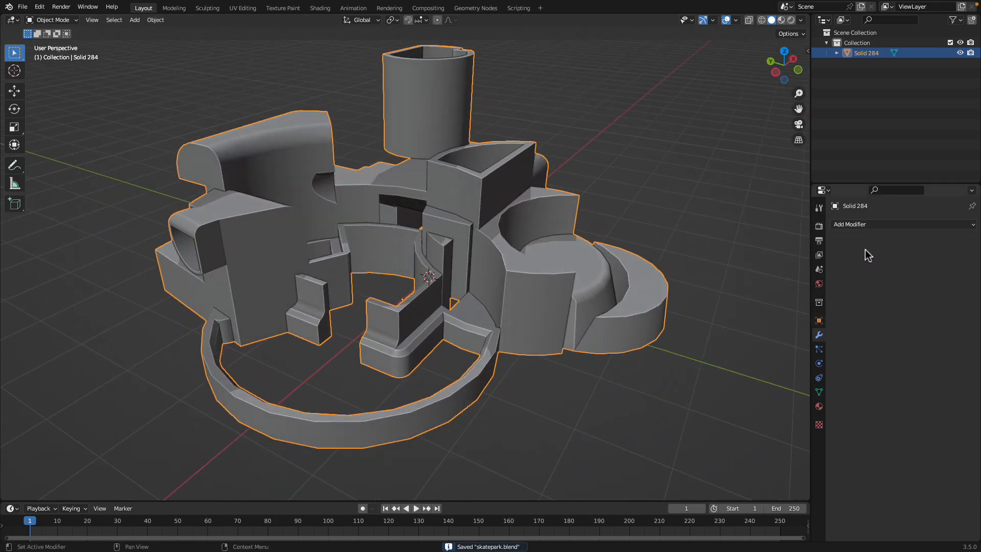
left_click(872, 225)
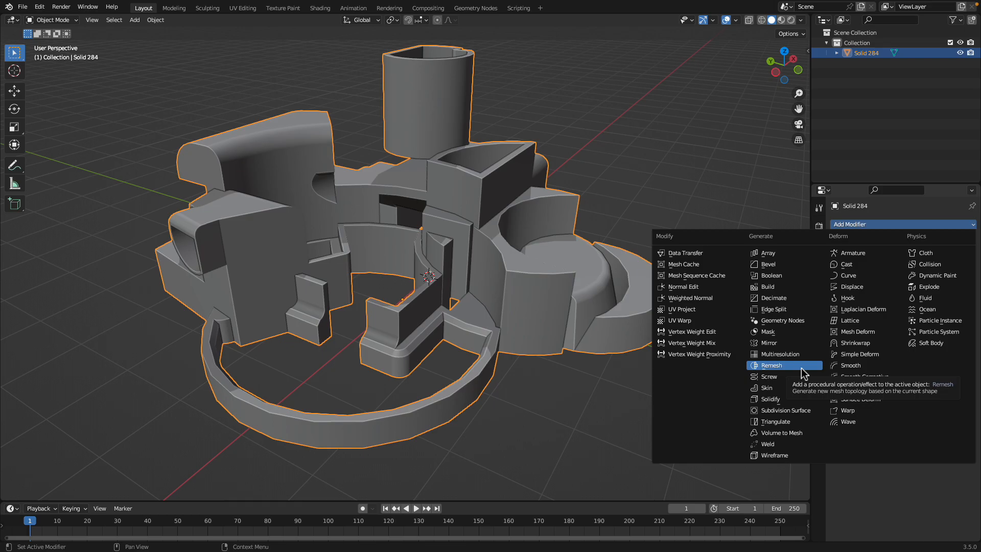
left_click(866, 288)
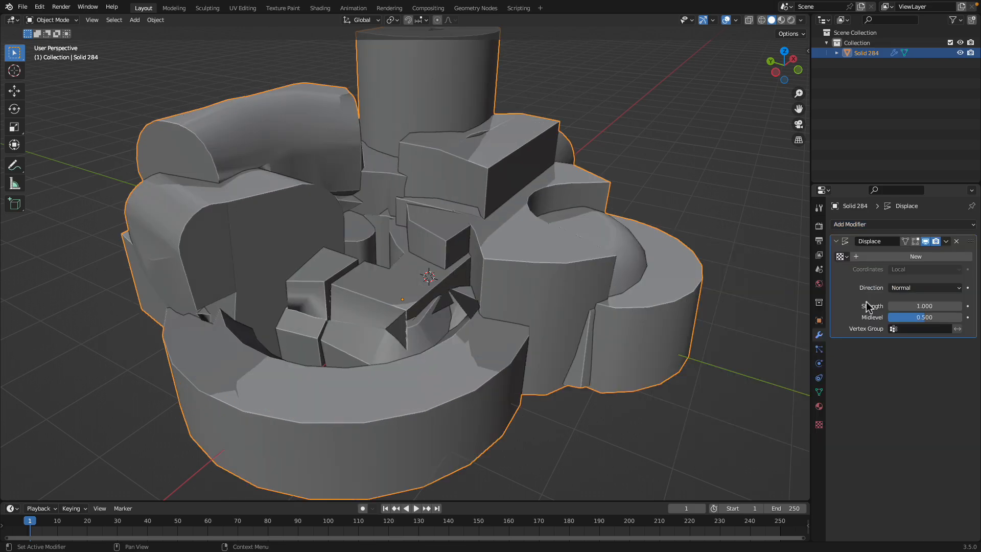
left_click_drag(904, 307, 880, 307)
mouse_move(530, 292)
middle_mouse_down()
mouse_move(570, 266)
mouse_move(535, 290)
middle_mouse_up()
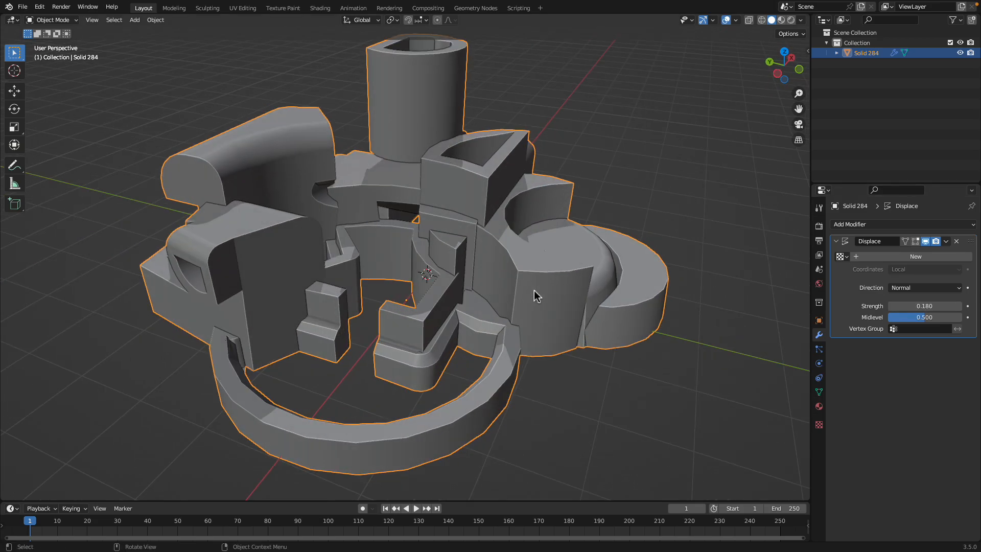
Step: Add a Voxel Remesh modifier with smooth shading and a voxel size of 0.02 m
left_click(878, 225)
left_click(807, 365)
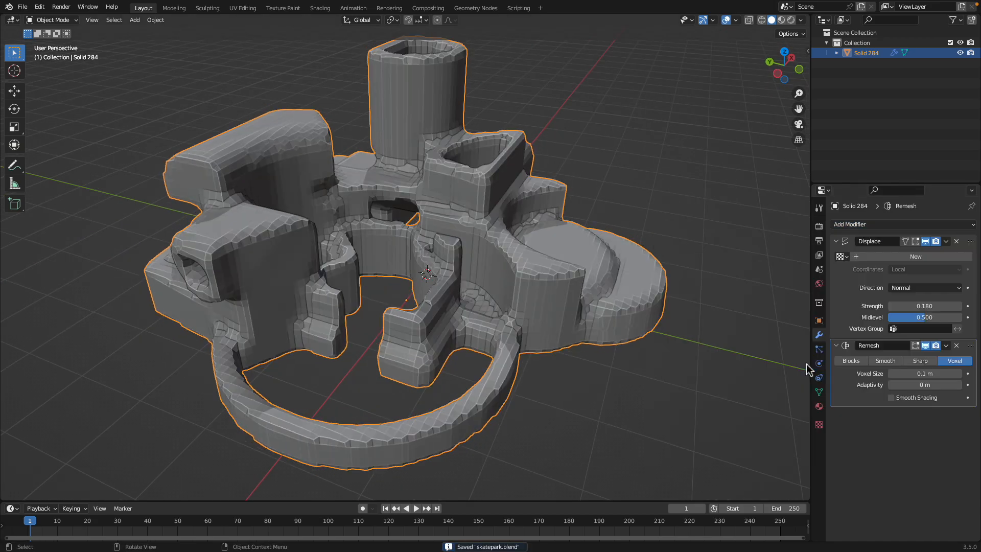
left_click(908, 396)
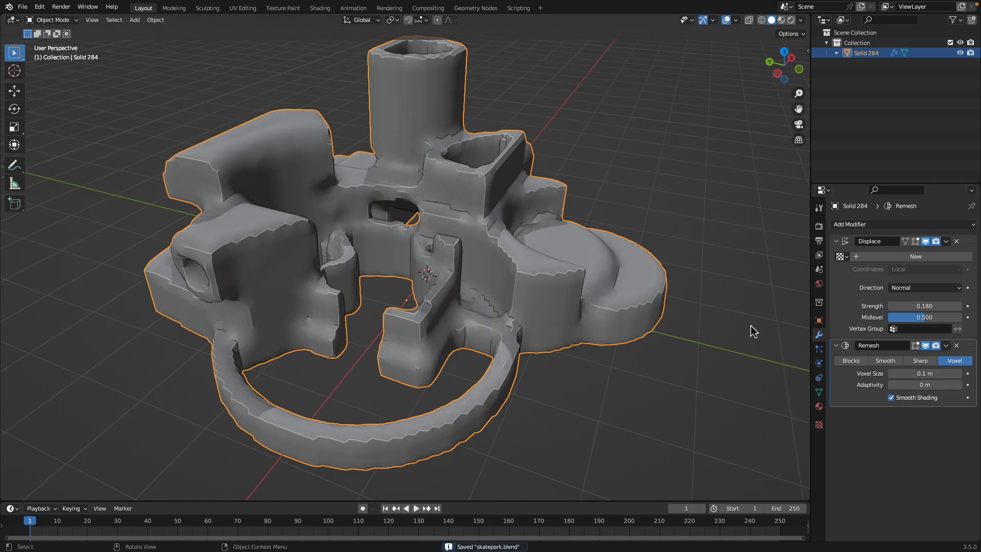
middle_click_drag(464, 352, 509, 360)
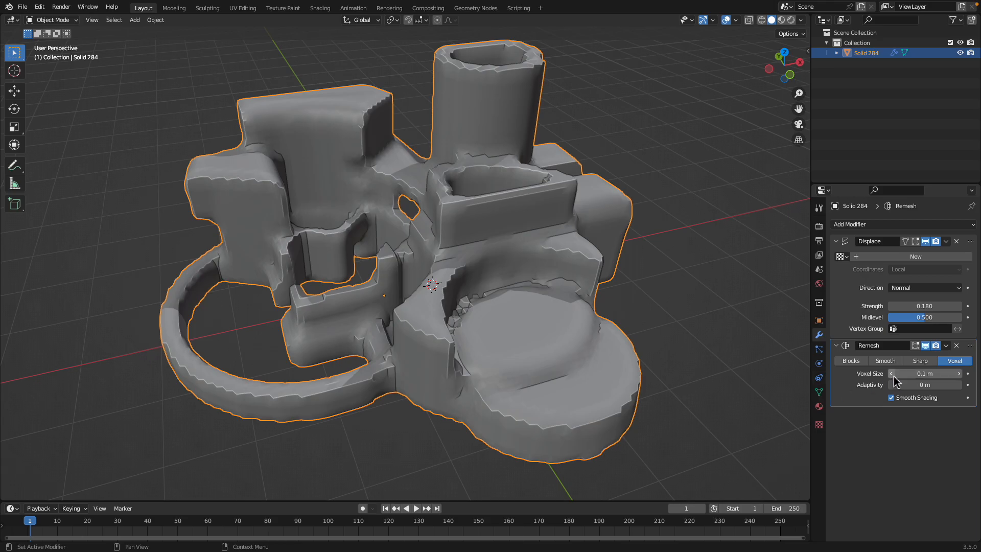
key("Return")
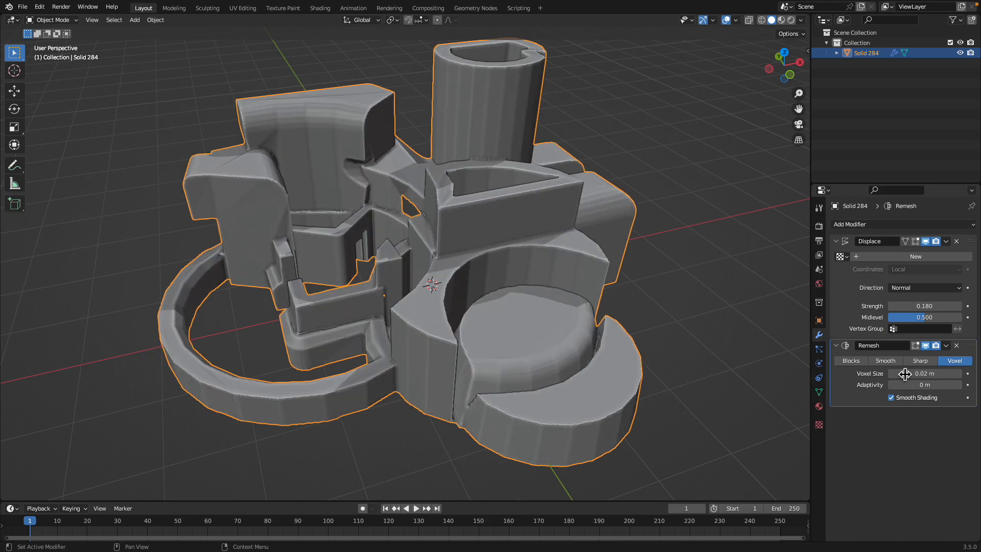
scroll(624, 353, "down", 2)
scroll(613, 347, "up", 3)
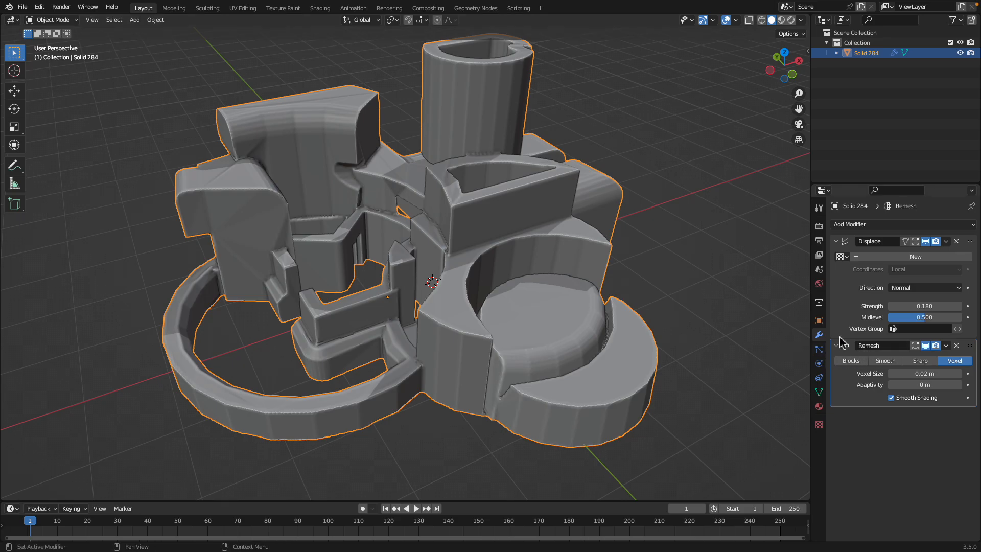
Step: Save the scene as a new incremental version named skatepark1.blend on the Desktop
right_click(600, 265)
middle_click_drag(331, 184, 342, 187)
left_click(22, 8)
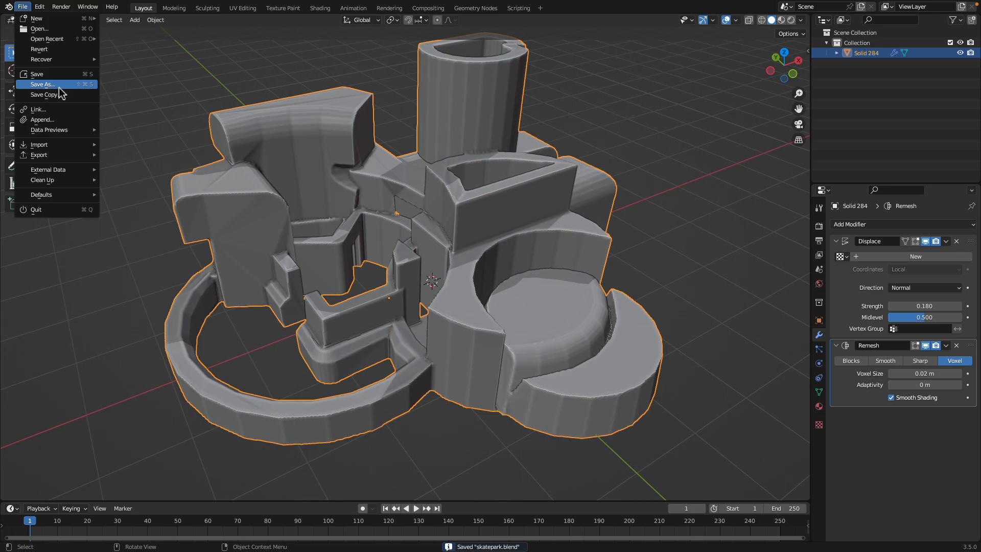
left_click(64, 91)
left_click(618, 495)
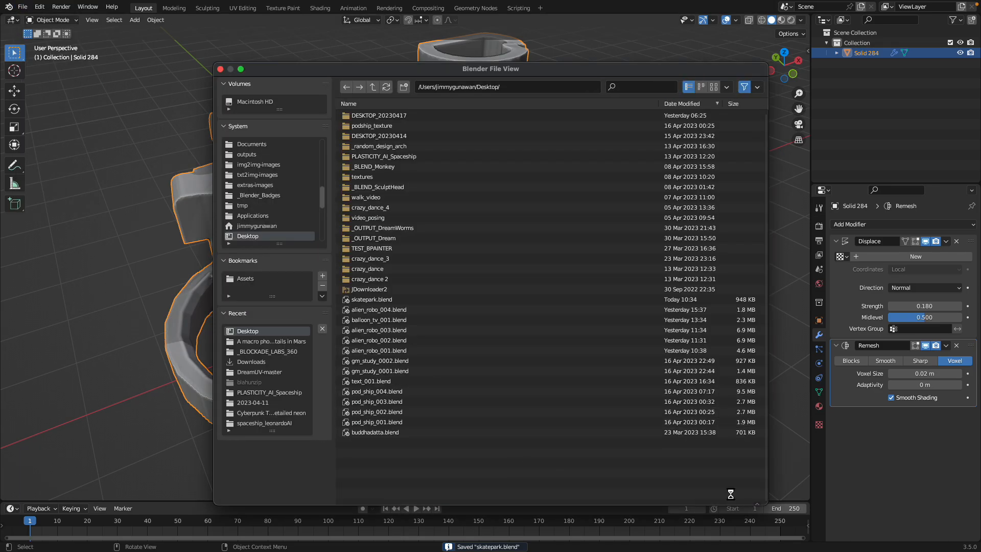
left_click(732, 495)
Step: Convert the object to a mesh so that its Displace and Remesh modifiers are applied
middle_click_drag(602, 339, 618, 285)
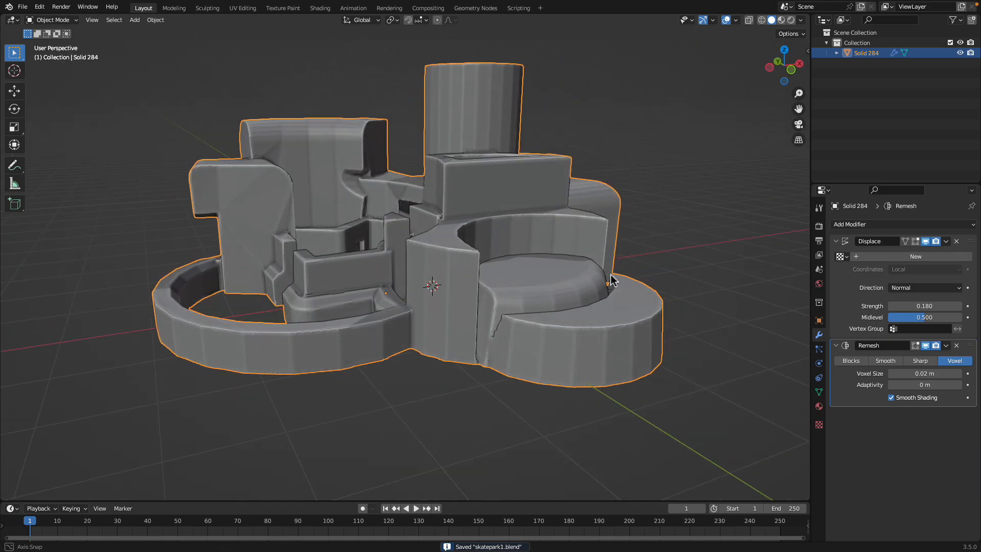
right_click(616, 271)
mouse_move(608, 268)
left_click(643, 279)
Step: Examine the converted mesh's topology in wireframe shading and return to solid shading
mouse_move(545, 261)
middle_mouse_down()
mouse_move(517, 282)
mouse_move(525, 283)
middle_mouse_up()
key("z")
left_click(450, 282)
mouse_move(474, 197)
middle_mouse_down()
mouse_move(525, 241)
mouse_move(550, 247)
mouse_move(651, 237)
mouse_move(554, 240)
middle_mouse_up()
key("z")
left_click(563, 239)
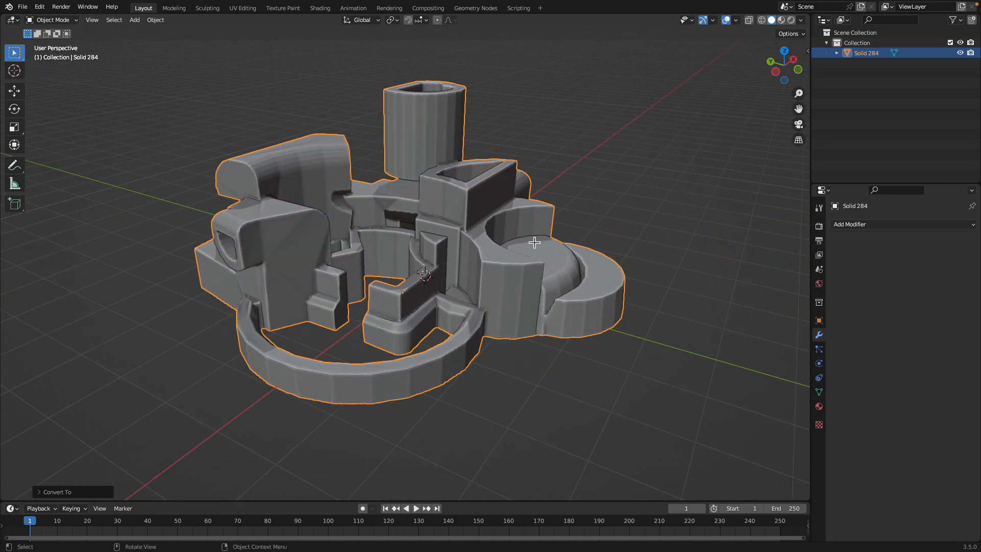
Step: Enter Sculpt Mode and choose the Cloth Filter with the filter type set to Inflate
scroll(467, 241, "up", 3)
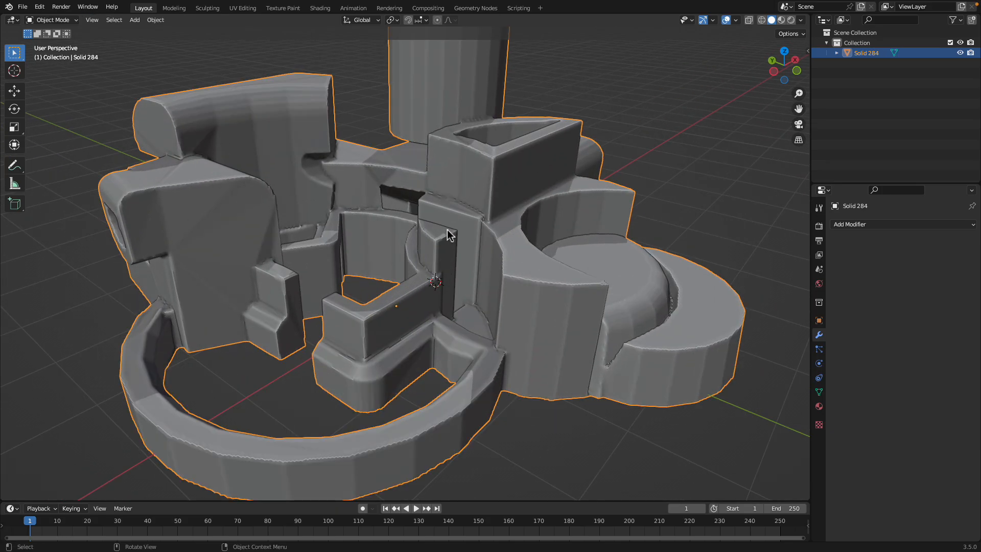
left_click(56, 20)
scroll(396, 210, "down", 2)
middle_click_drag(400, 209, 404, 214)
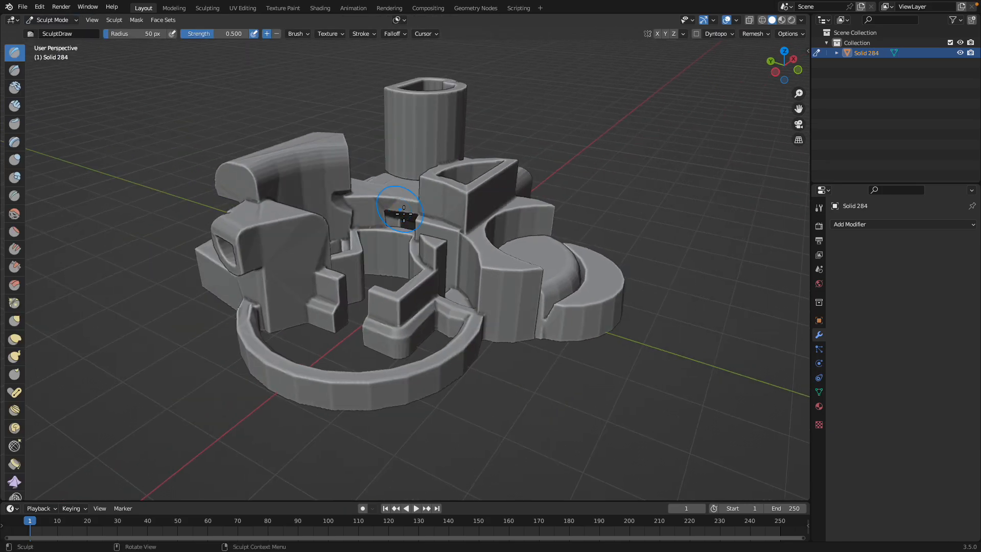
left_click_drag(29, 200, 114, 202)
scroll(80, 416, "down", 10)
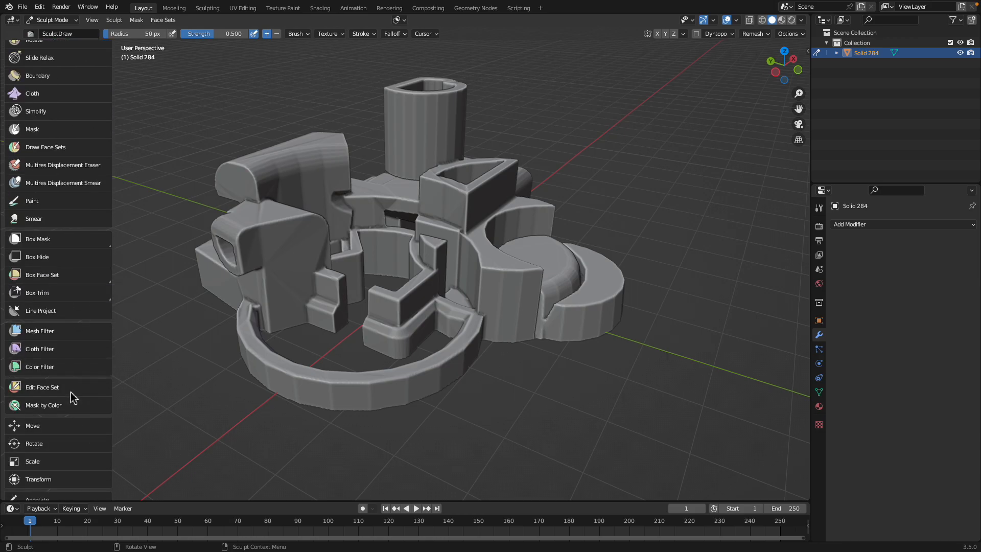
left_click(67, 354)
left_click(79, 34)
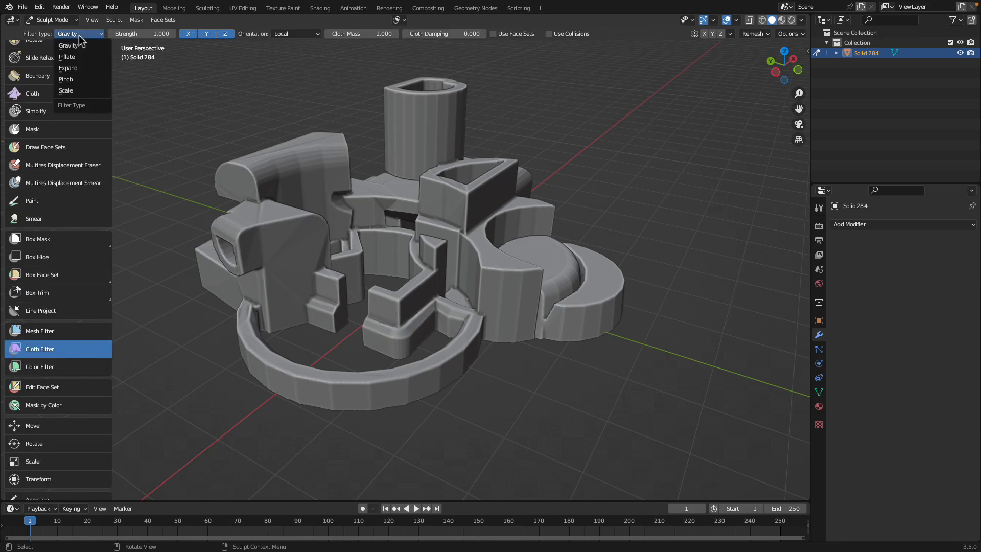
left_click(80, 56)
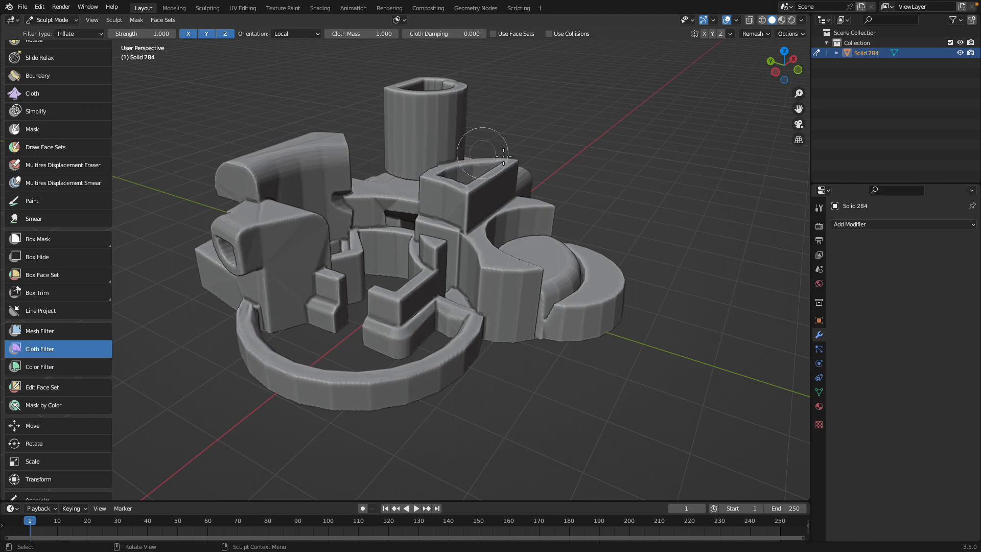
Step: Inflate the whole model with the Cloth Filter and check the puffed shape from several sides
left_click_drag(534, 154, 548, 154)
middle_click_drag(544, 168, 464, 198)
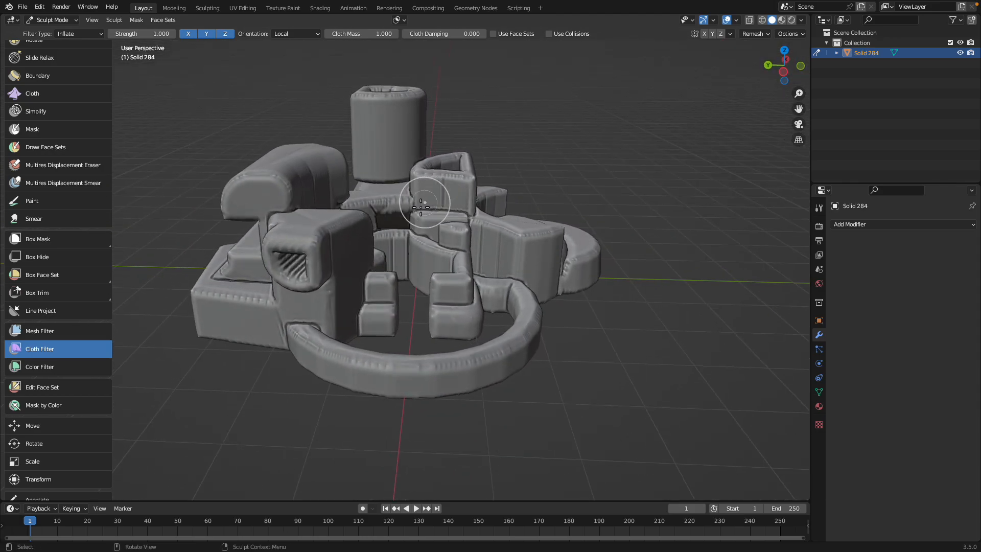
mouse_move(418, 208)
middle_mouse_down()
mouse_move(321, 227)
mouse_move(402, 210)
middle_mouse_up()
mouse_move(128, 76)
middle_mouse_down()
mouse_move(421, 194)
mouse_move(485, 193)
middle_mouse_up()
Step: Select the entire mesh in Edit Mode to check its density, and return to Sculpt Mode
key("Tab")
key("a")
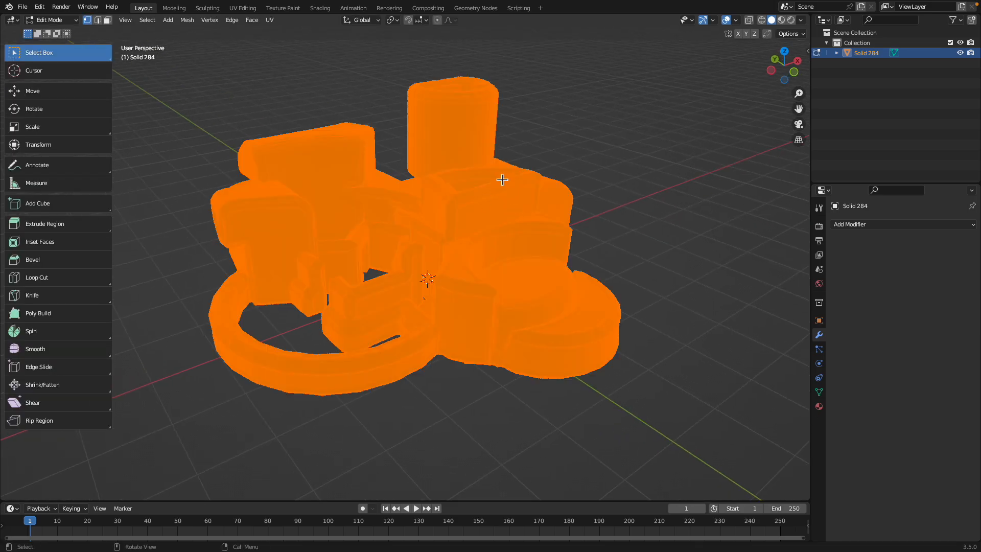
left_click(51, 20)
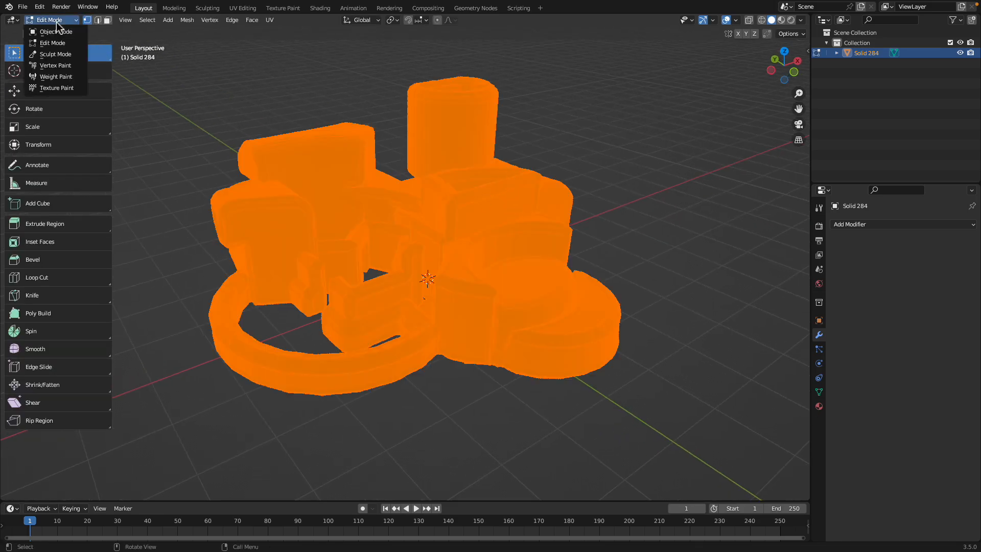
left_click(61, 55)
Step: Voxel-remesh the inflated model in Sculpt Mode and check its surface up close
left_click(751, 33)
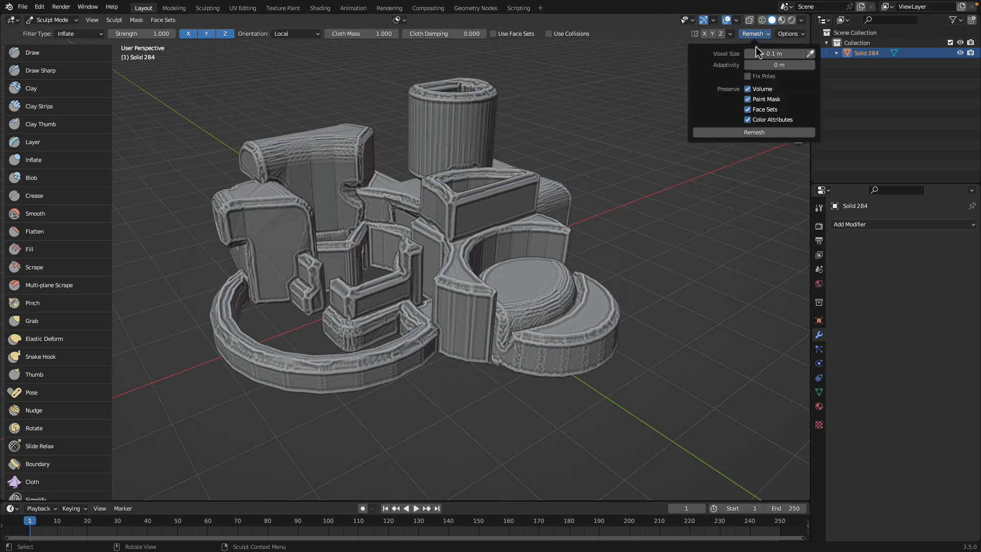
mouse_move(522, 276)
middle_mouse_down()
mouse_move(556, 246)
mouse_move(558, 269)
mouse_move(526, 272)
middle_mouse_up()
scroll(531, 292, "up", 3)
scroll(542, 306, "down", 4)
scroll(525, 309, "up", 4)
mouse_move(531, 336)
middle_mouse_down()
mouse_move(523, 338)
mouse_move(506, 281)
mouse_move(526, 258)
mouse_move(518, 264)
mouse_move(609, 256)
mouse_move(492, 266)
mouse_move(405, 219)
mouse_move(557, 239)
mouse_move(620, 228)
mouse_move(726, 265)
mouse_move(559, 287)
mouse_move(473, 235)
middle_mouse_up()
scroll(521, 287, "down", 5)
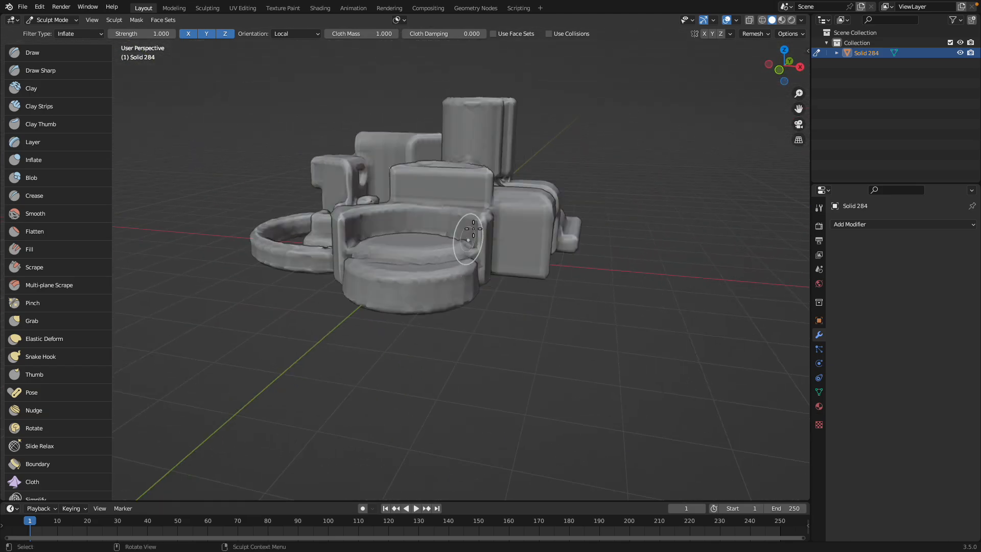
Step: Deform the remeshed model further with the Inflate cloth filter and review the shape from other sides
mouse_move(674, 276)
middle_mouse_down()
mouse_move(720, 312)
mouse_move(509, 288)
middle_mouse_up()
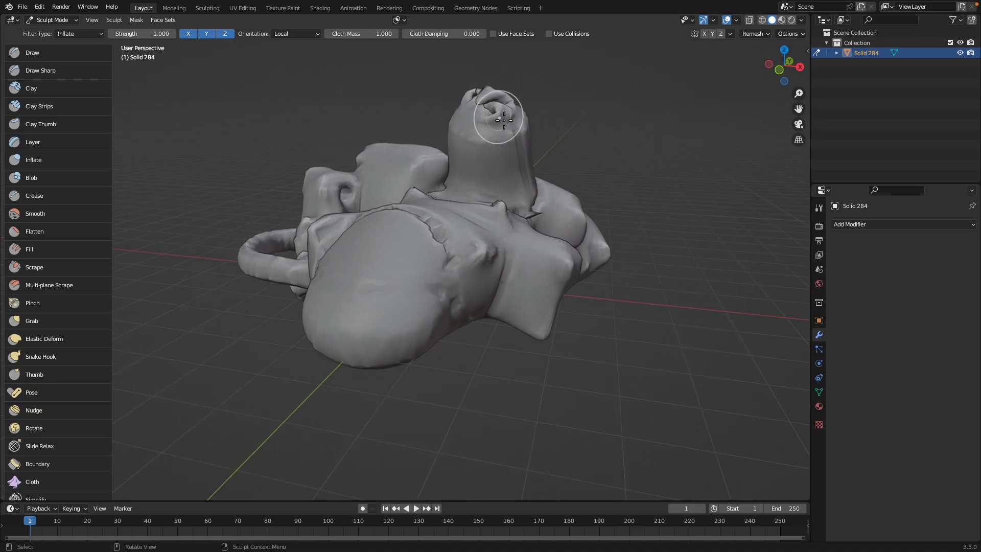
scroll(459, 211, "down", 3)
middle_click_drag(629, 263, 713, 296)
mouse_move(429, 245)
middle_mouse_down()
mouse_move(475, 259)
mouse_move(447, 216)
middle_mouse_up()
scroll(475, 258, "up", 3)
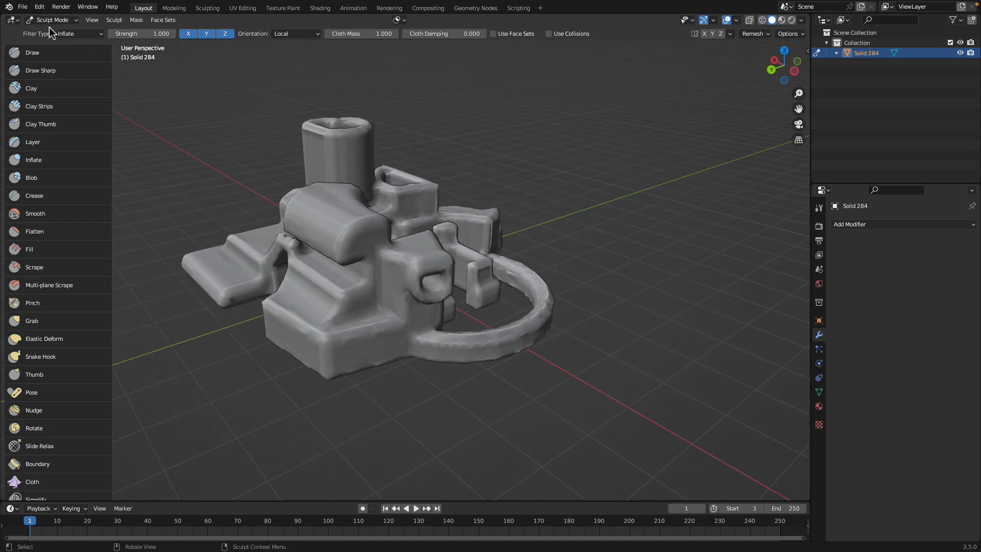
Step: Choose the Draw sculpt brush and inspect the inflated skatepark mesh up close and from other sides
left_click(32, 52)
scroll(377, 186, "up", 5)
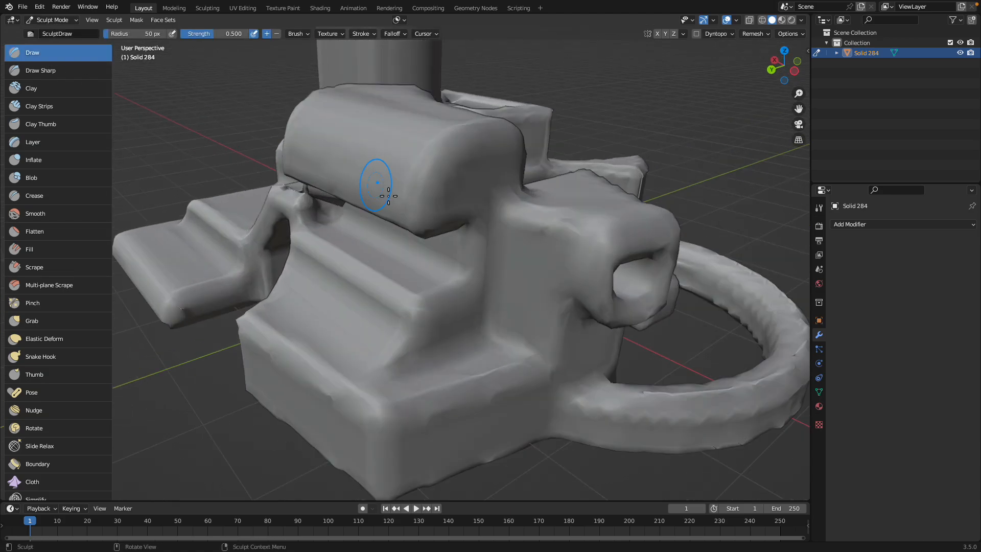
scroll(522, 244, "down", 2)
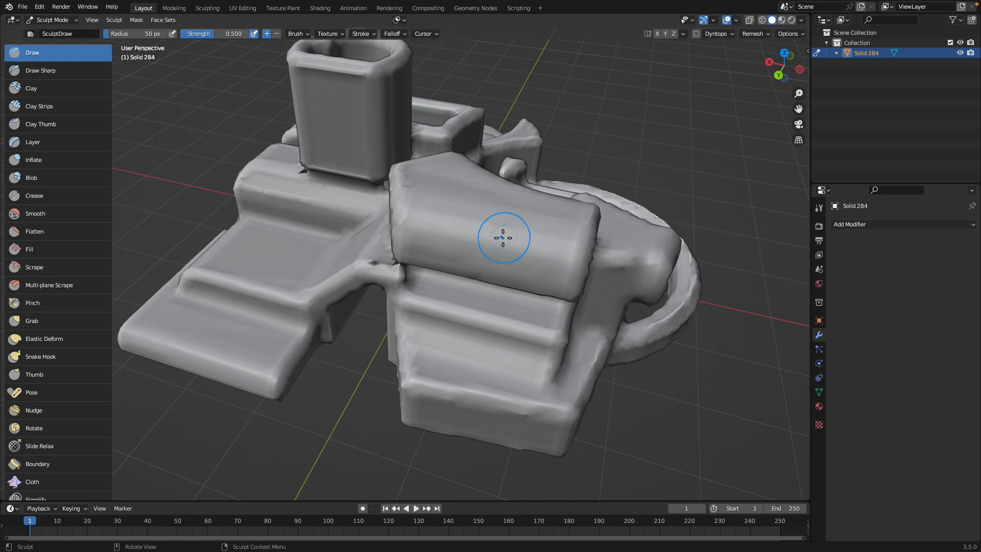
scroll(355, 296, "down", 3)
mouse_move(313, 313)
middle_mouse_down()
mouse_move(480, 292)
mouse_move(423, 274)
middle_mouse_up()
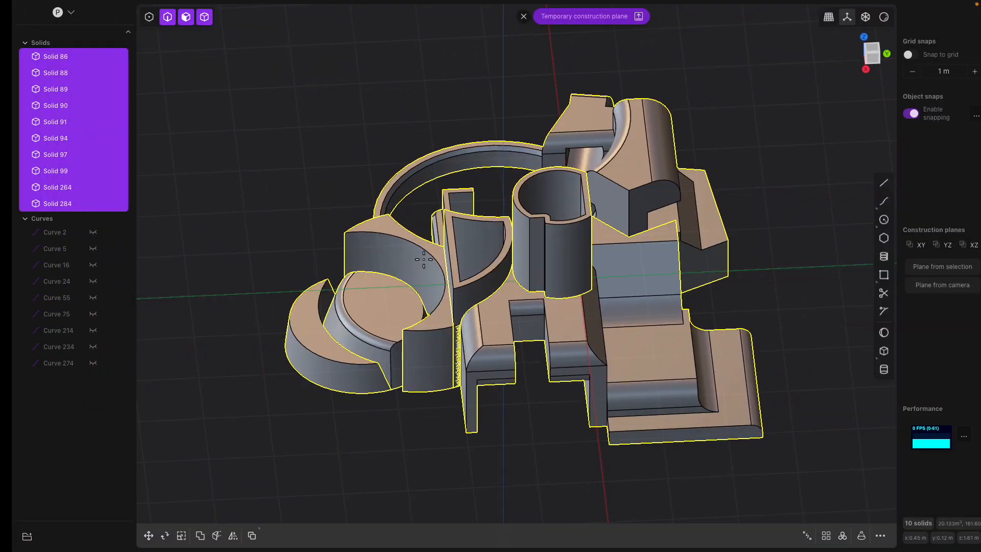
Step: Switch to Plasticity and thicken the support leg beside the stepped ramp by offsetting its inner face
middle_click_drag(511, 220, 590, 222)
middle_click_drag(643, 199, 323, 116)
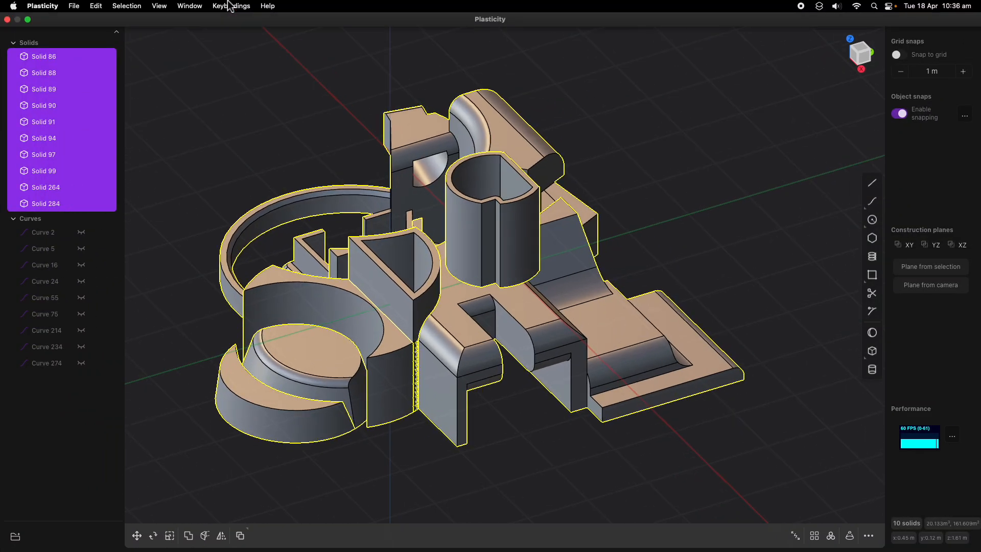
mouse_move(306, 149)
middle_mouse_down()
mouse_move(280, 151)
mouse_move(302, 146)
middle_mouse_up()
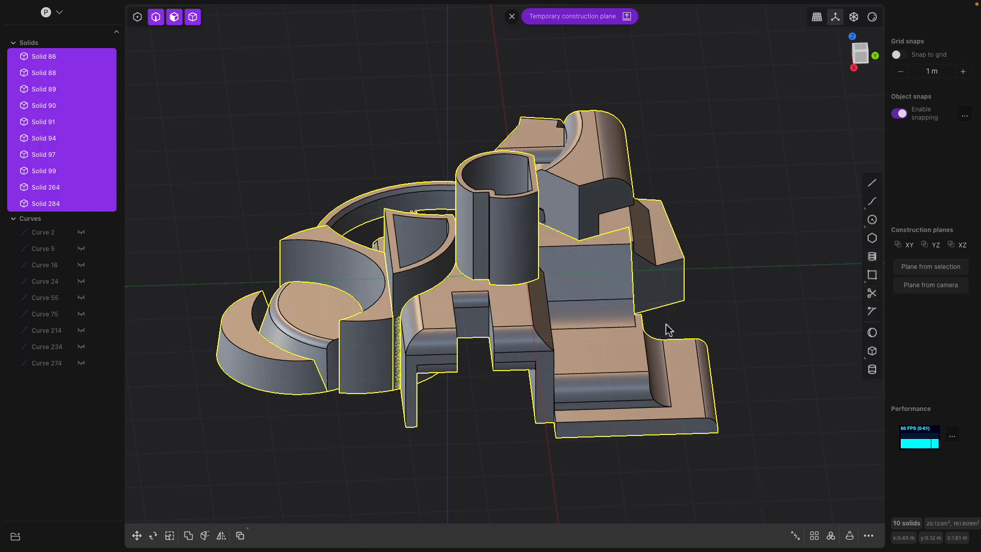
middle_click_drag(669, 330, 512, 384)
left_click(567, 372)
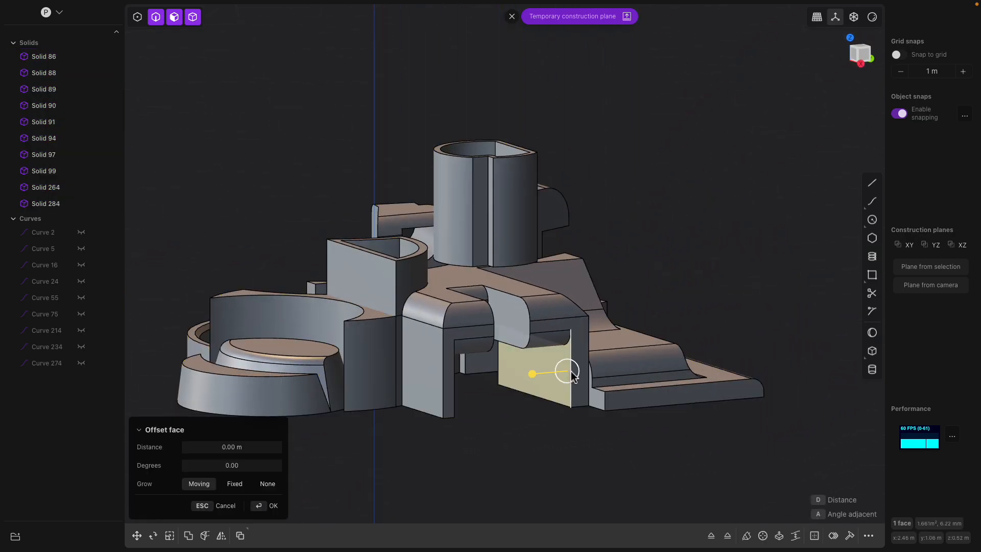
left_click_drag(571, 374, 514, 377)
middle_click_drag(534, 389, 508, 367)
right_click(588, 329)
mouse_move(589, 329)
middle_mouse_down()
mouse_move(576, 327)
mouse_move(588, 340)
mouse_move(574, 341)
mouse_move(580, 334)
middle_mouse_up()
Step: Raise the flat upper landing of the stepped ramp with Offset Face and pick the sloped face behind it
left_click(589, 342)
mouse_move(581, 334)
left_mouse_down()
mouse_move(580, 301)
mouse_move(584, 343)
mouse_move(584, 320)
left_mouse_up()
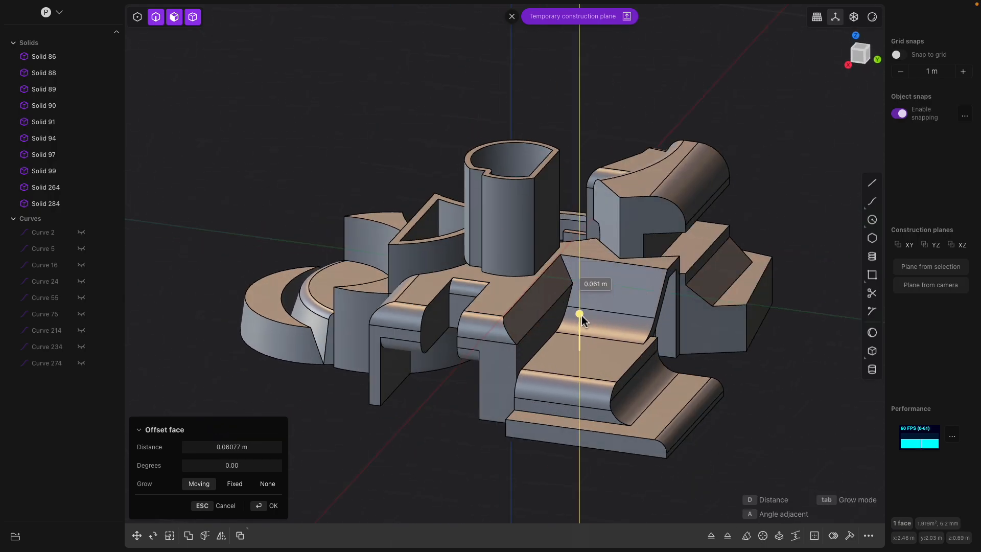
right_click(600, 337)
middle_click_drag(600, 338, 596, 364)
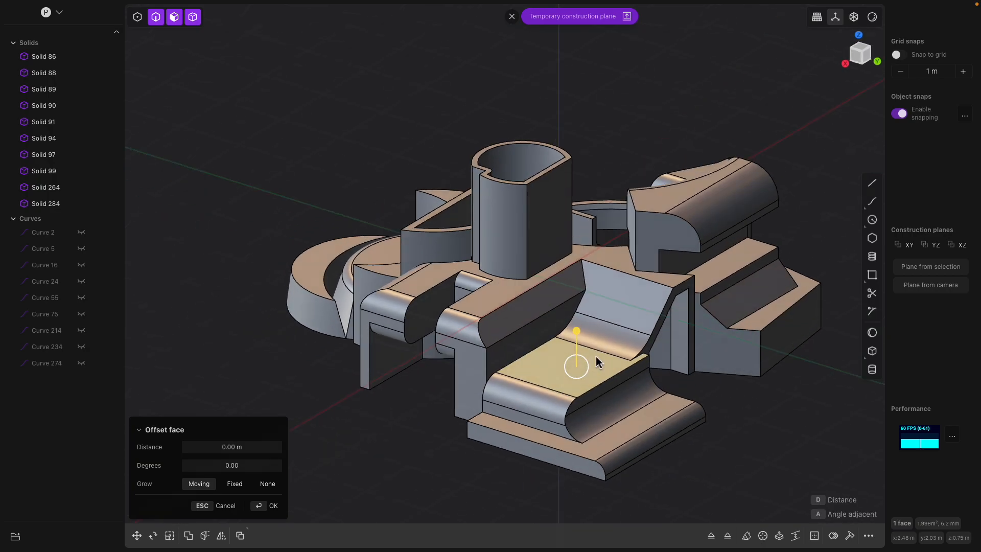
left_click(606, 286)
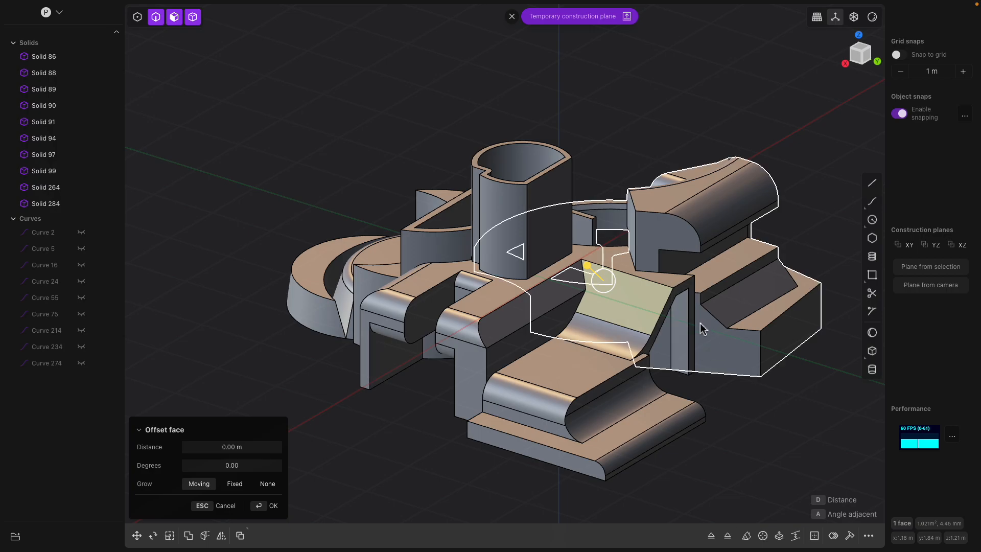
middle_click_drag(726, 289, 521, 246)
Step: Offset the flat outer wall of the hollow quarter-round solid and select the curved solid in front of it
left_click(384, 276)
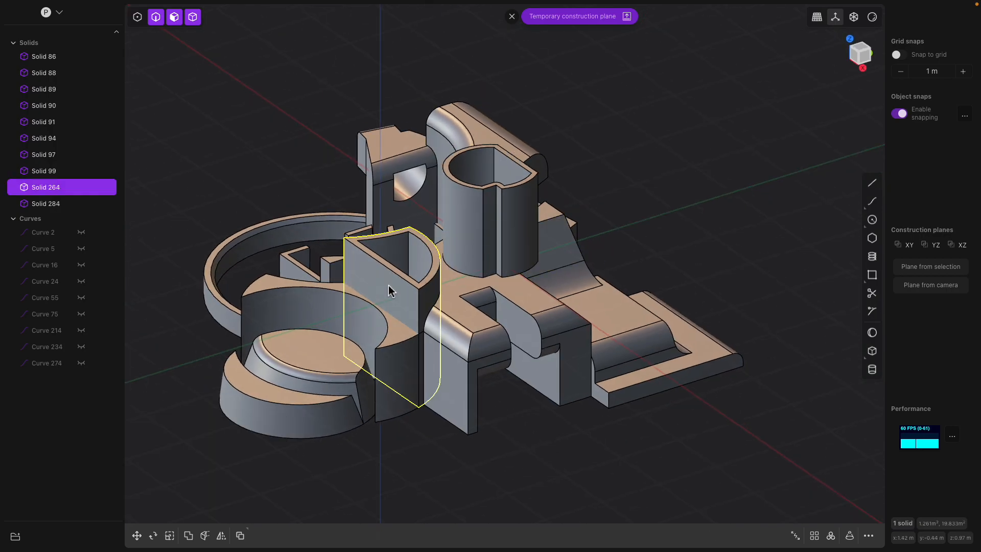
left_click(388, 285)
mouse_move(355, 294)
left_mouse_down()
mouse_move(266, 308)
mouse_move(362, 299)
left_mouse_up()
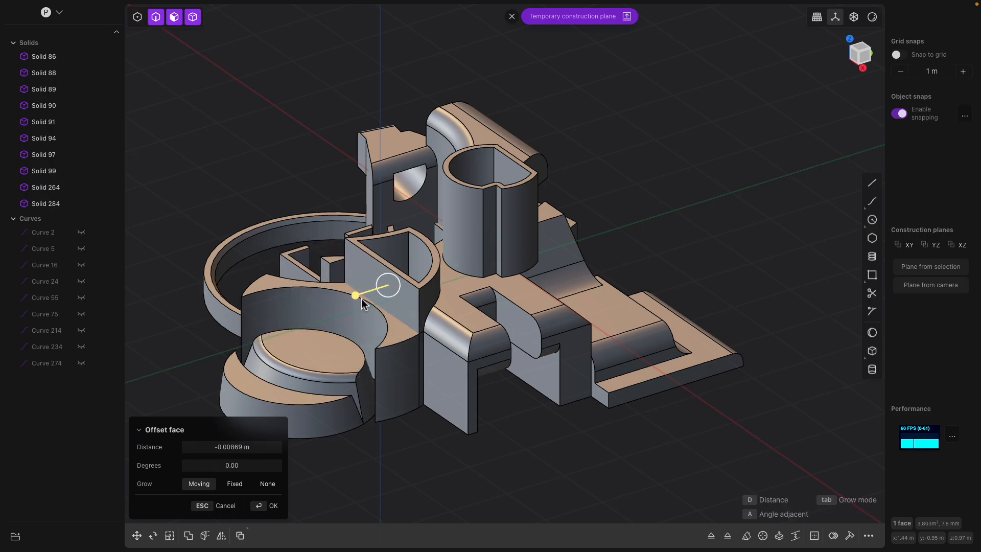
middle_click_drag(361, 299, 350, 321)
left_click(337, 286)
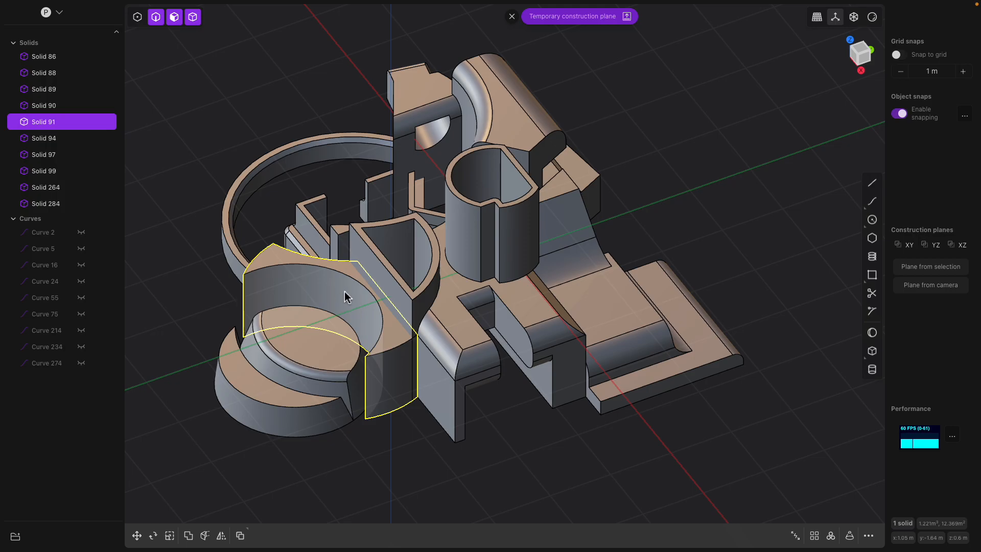
Step: Widen the rectangular notch between the two rounded blocks by offsetting its side face
middle_click_drag(449, 293, 460, 315)
left_click(456, 311)
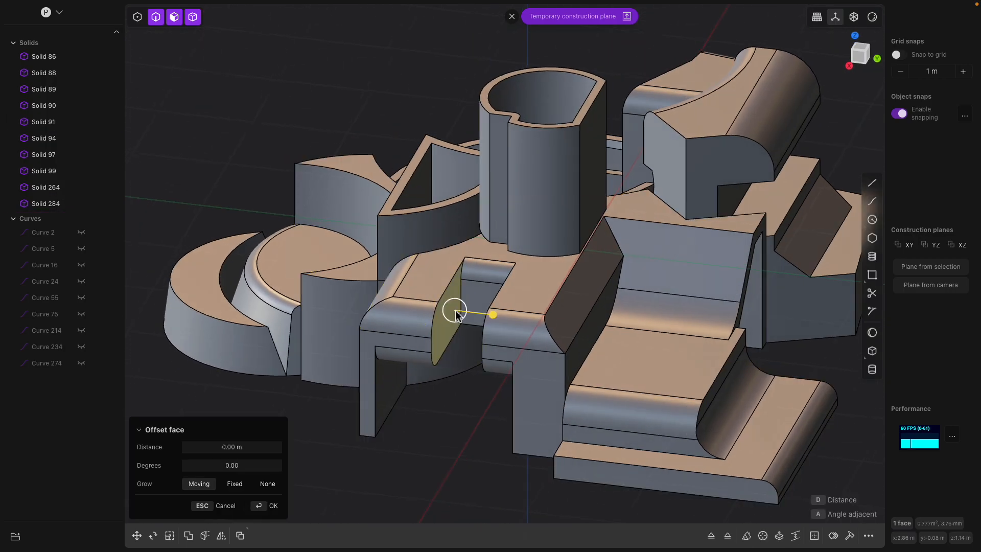
left_click_drag(462, 311, 489, 317)
left_click(454, 307)
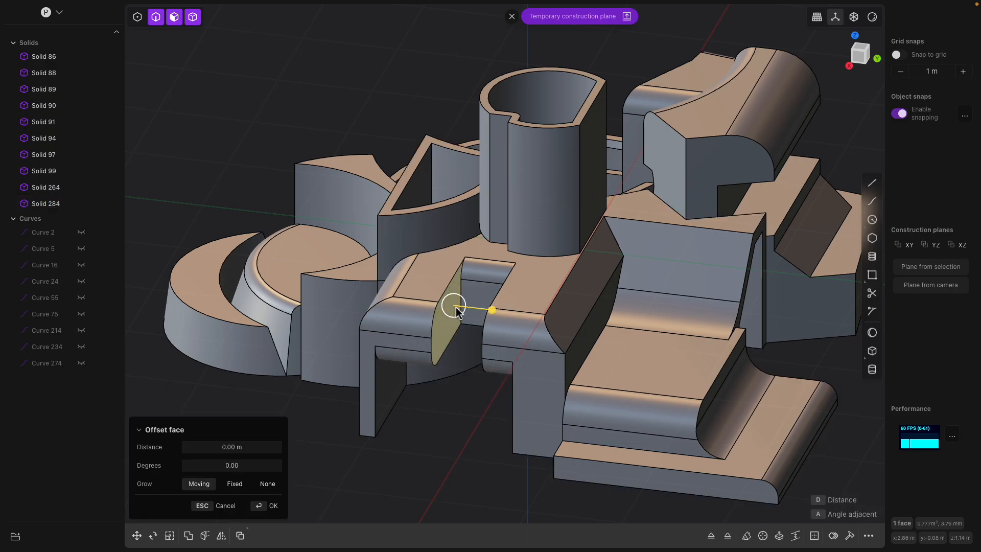
middle_click_drag(490, 313, 527, 324)
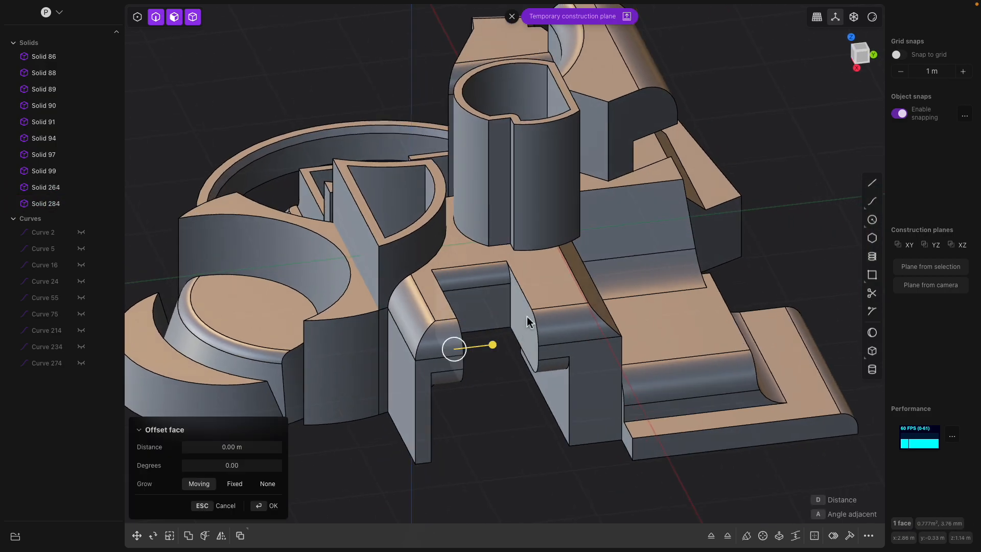
left_click_drag(519, 322, 522, 322)
Step: Adjust the side faces of the rounded blocks around the notch further with Offset Face
middle_click_drag(517, 321, 471, 314)
left_click(495, 303)
left_click(415, 302)
mouse_move(416, 290)
middle_mouse_down()
mouse_move(520, 307)
mouse_move(416, 256)
mouse_move(397, 291)
middle_mouse_up()
left_click(400, 300)
mouse_move(399, 300)
left_mouse_down()
mouse_move(423, 312)
mouse_move(413, 305)
left_mouse_up()
mouse_move(415, 305)
middle_mouse_down()
mouse_move(489, 307)
mouse_move(637, 205)
mouse_move(574, 224)
mouse_move(624, 245)
mouse_move(567, 276)
middle_mouse_up()
key("Return")
key("super+a")
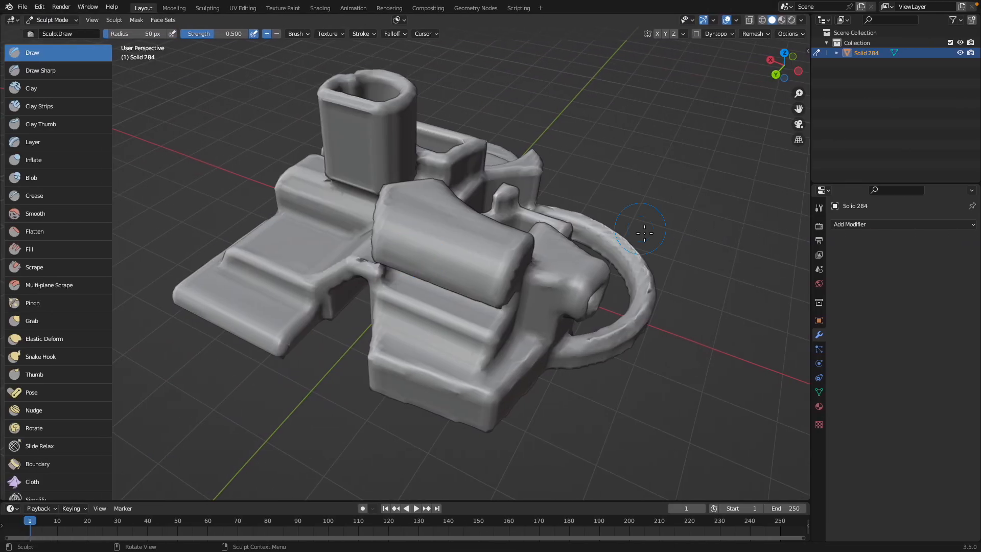
Step: Switch back to Blender, review the inflated mesh from the opposite side, and save skatepark1.blend
mouse_move(644, 233)
middle_mouse_down()
mouse_move(686, 251)
mouse_move(559, 197)
mouse_move(475, 272)
mouse_move(524, 273)
middle_mouse_up()
mouse_move(373, 180)
middle_mouse_down()
mouse_move(381, 359)
mouse_move(537, 328)
mouse_move(394, 307)
mouse_move(464, 339)
middle_mouse_up()
key("ctrl+s")
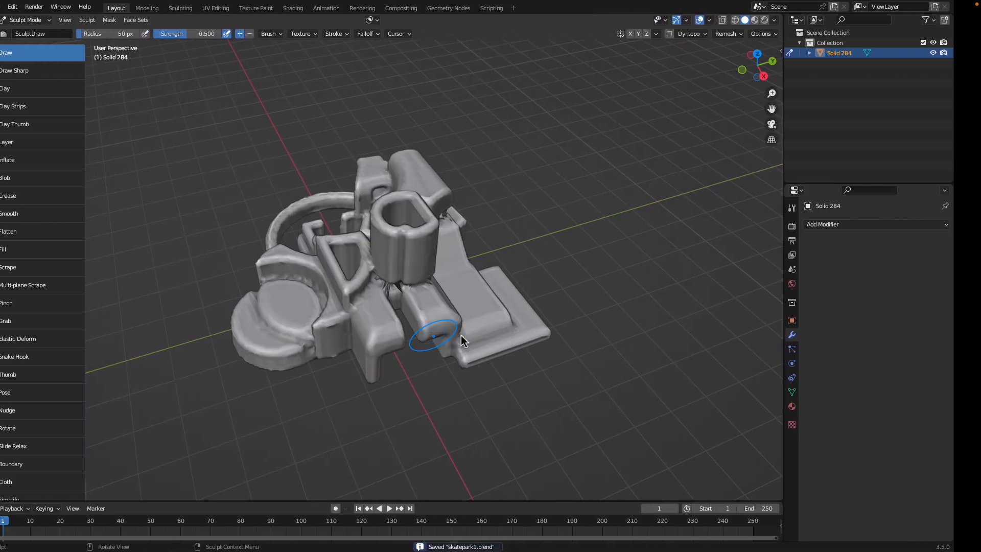